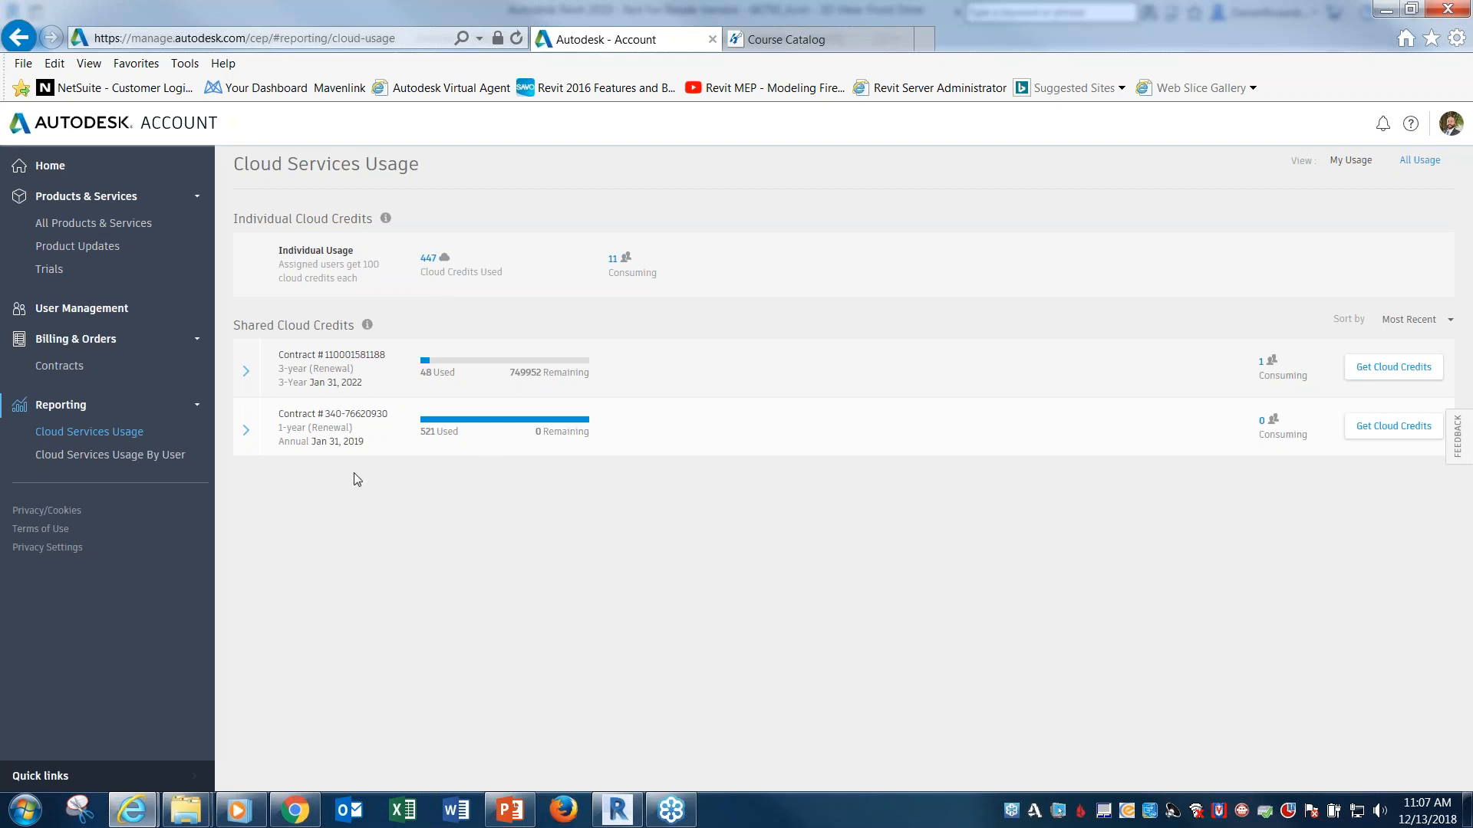
# Leave the browser, advance the slide show to the Local Rendering slide, and switch to Revit
pyautogui.click(1383, 9)
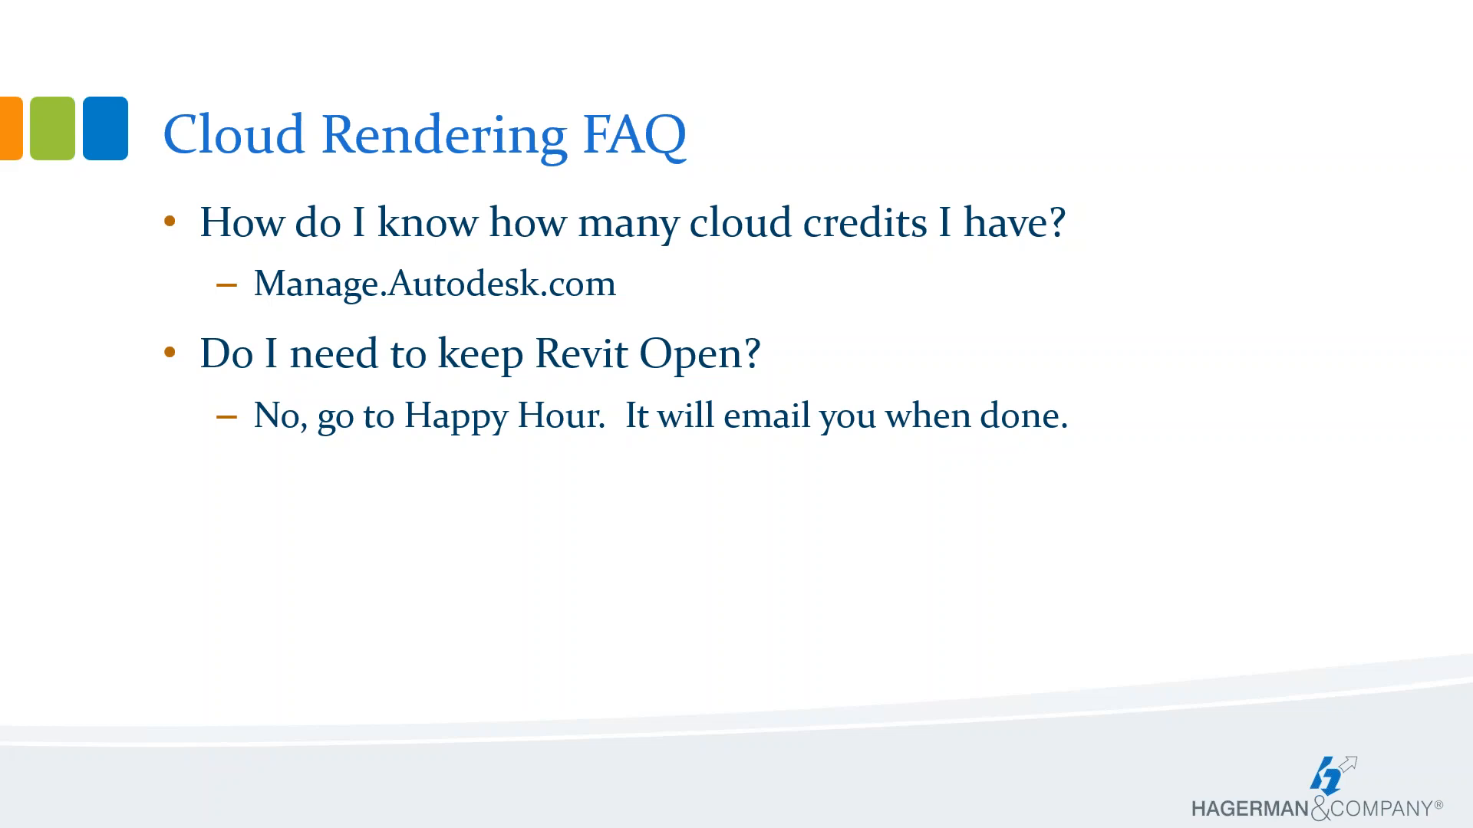
pyautogui.press('Right')
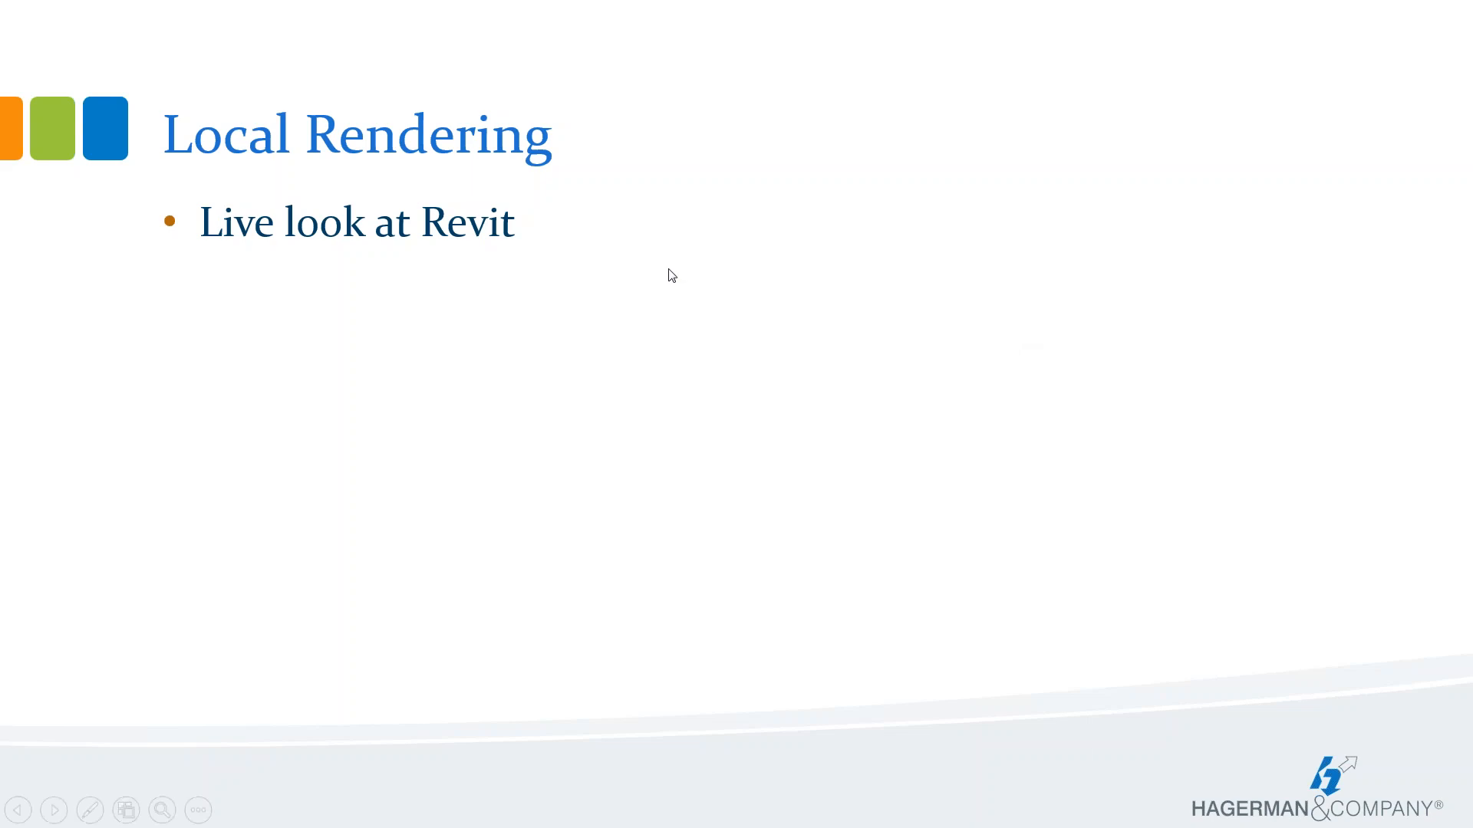
pyautogui.hotkey('alt', 'Tab')
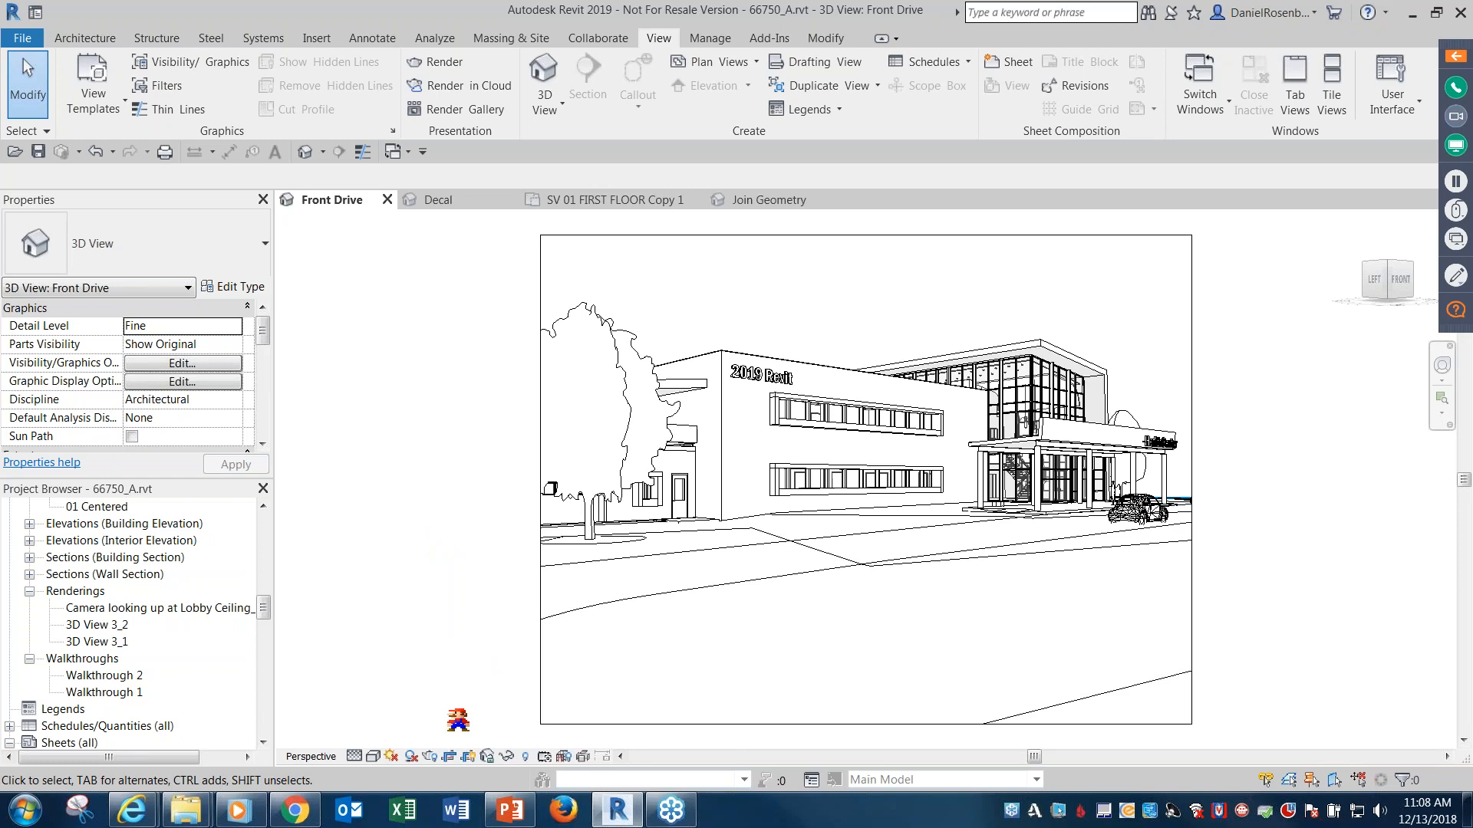
# Open the Rendering dialog for the Front Drive 3D view and place it beside the view
pyautogui.click(646, 38)
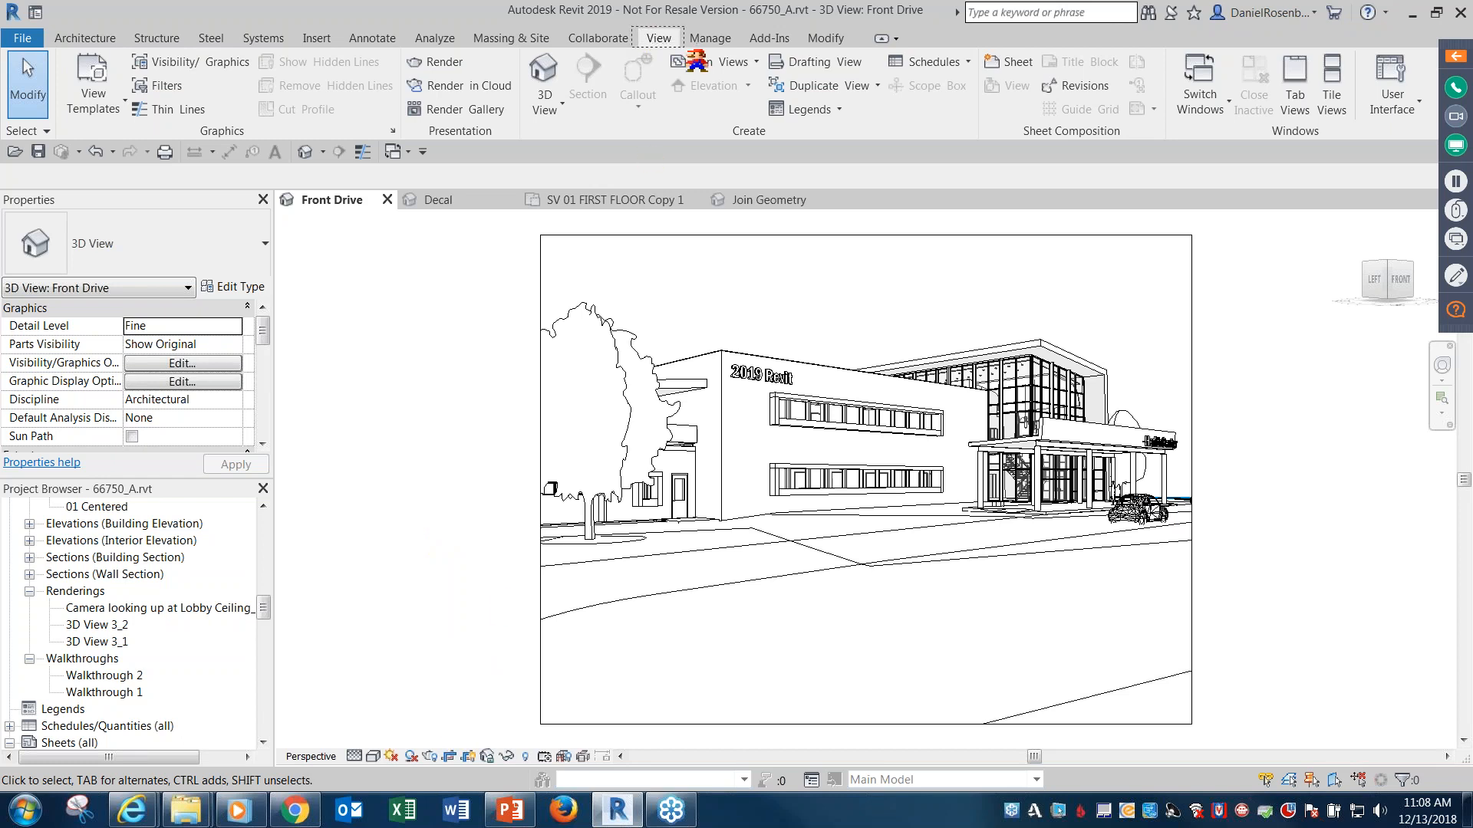
pyautogui.click(416, 61)
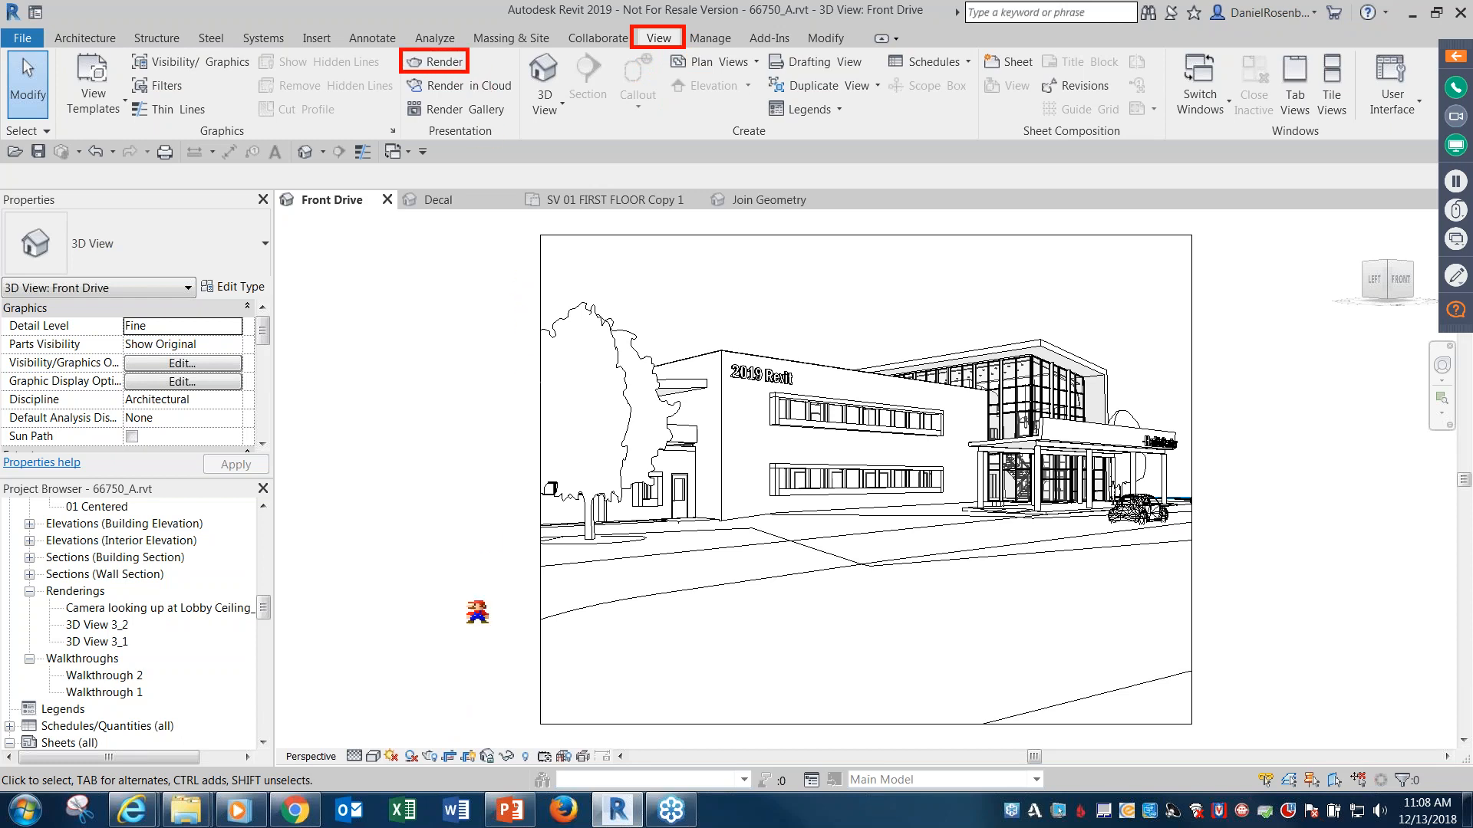
pyautogui.click(427, 755)
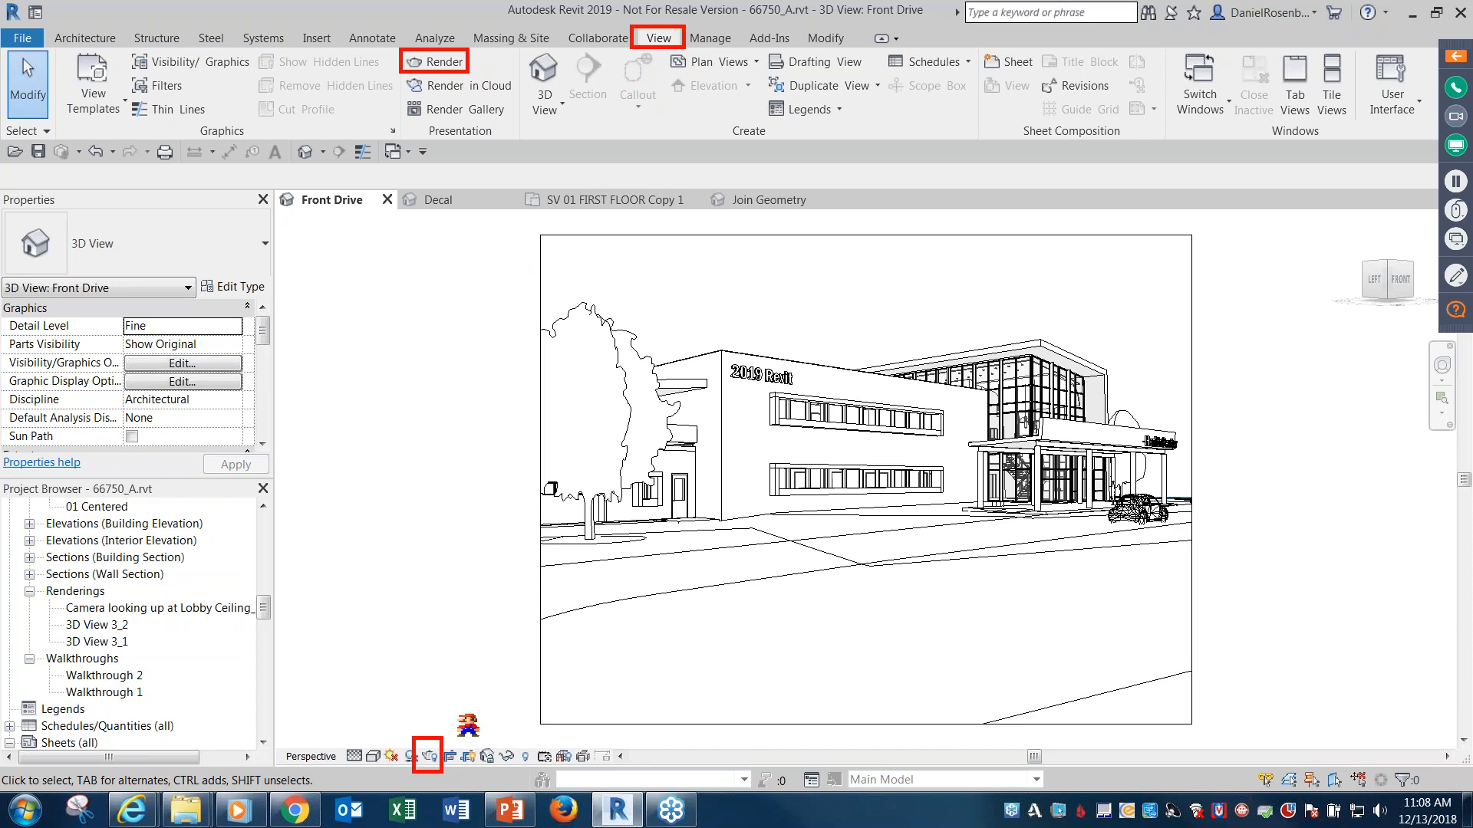
pyautogui.click(426, 756)
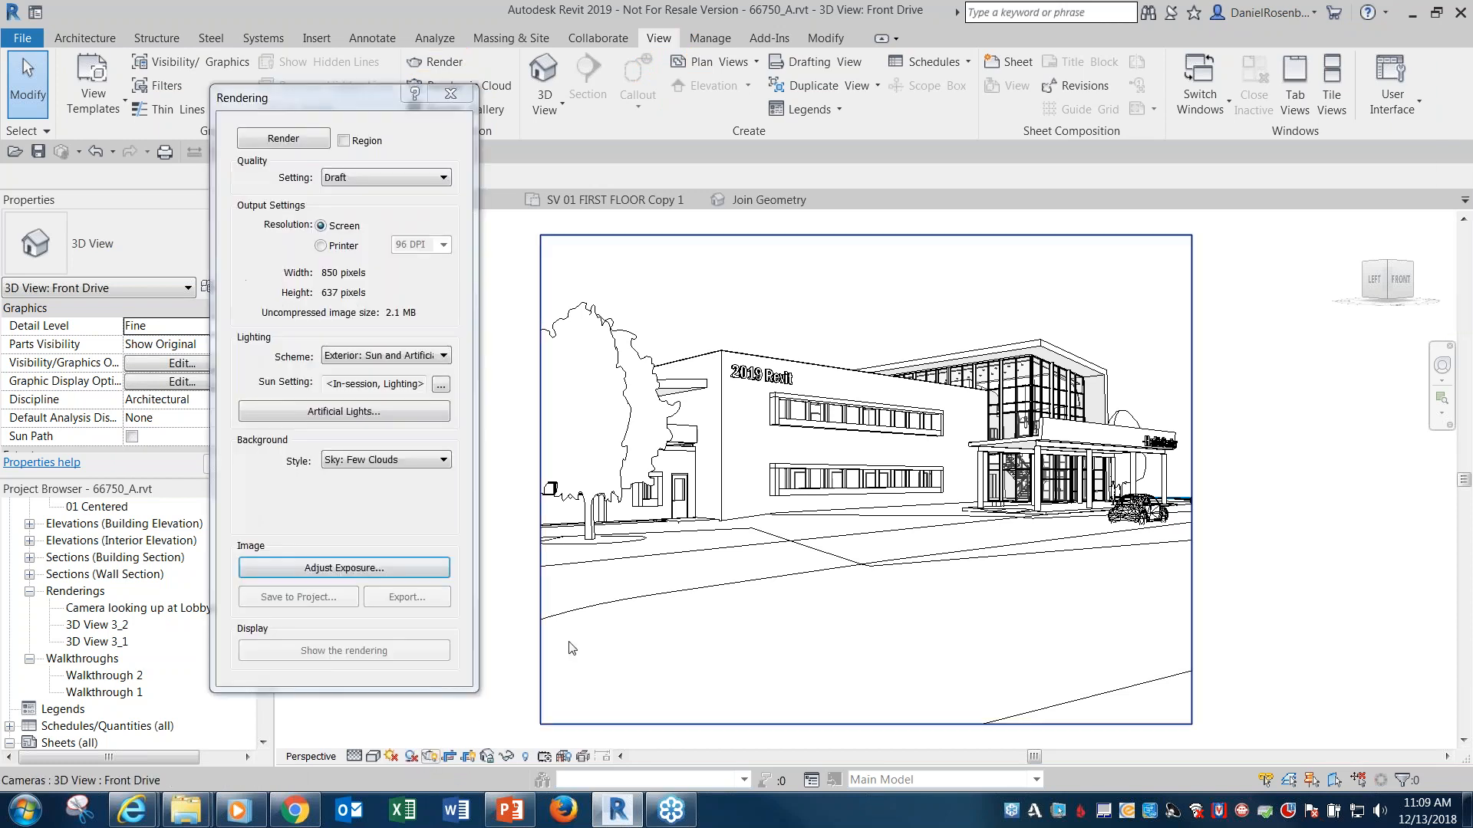
pyautogui.moveTo(330, 92); pyautogui.dragTo(348, 86)
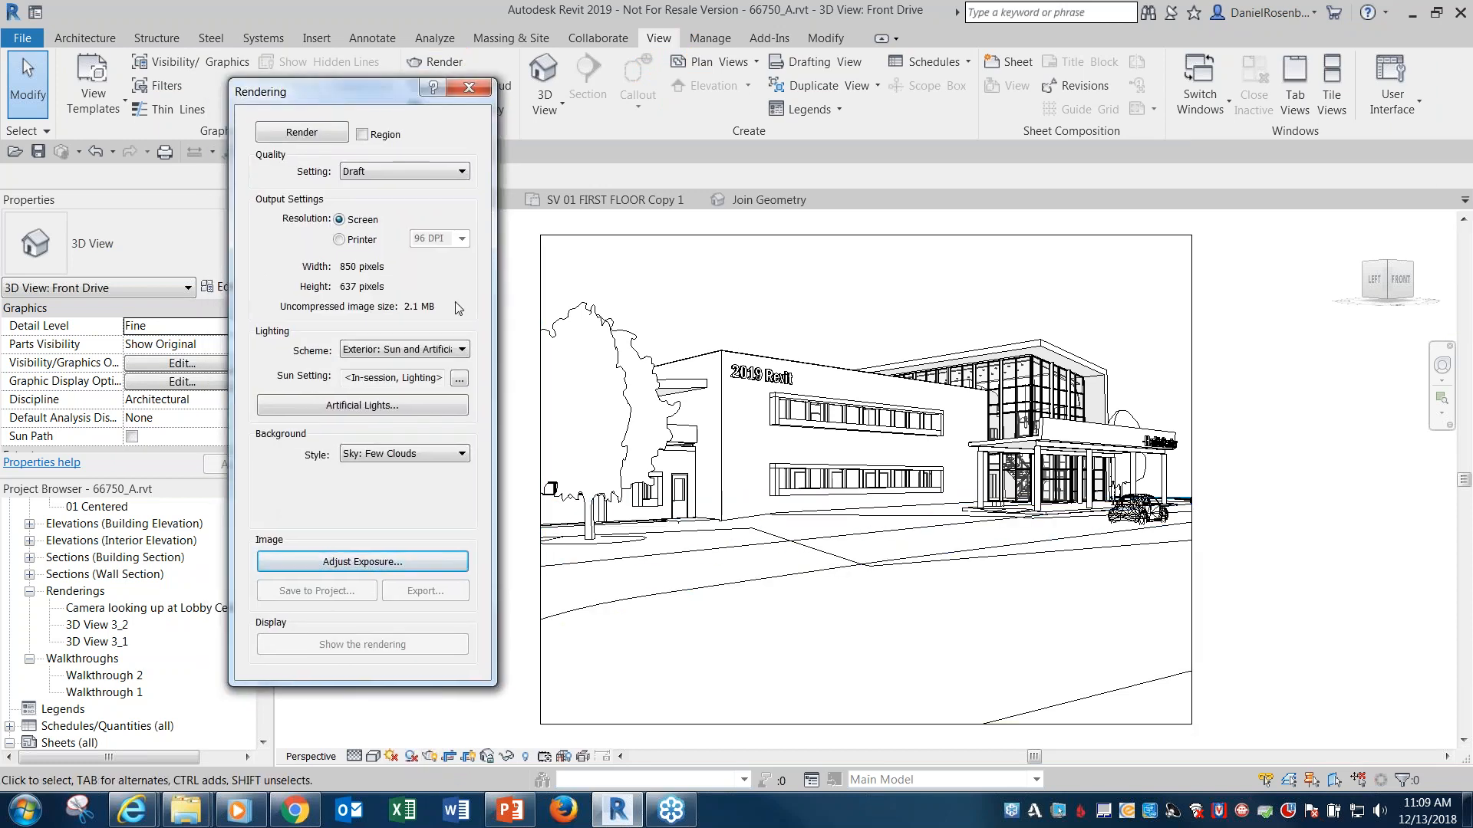
pyautogui.moveTo(226, 68)
pyautogui.mouseDown()
pyautogui.moveTo(471, 533)
pyautogui.moveTo(500, 688)
pyautogui.mouseUp()
# Try a render region resized to a narrow strip about 90 by 659 pixels at the building's left corner, and turn the region off
pyautogui.click(362, 135)
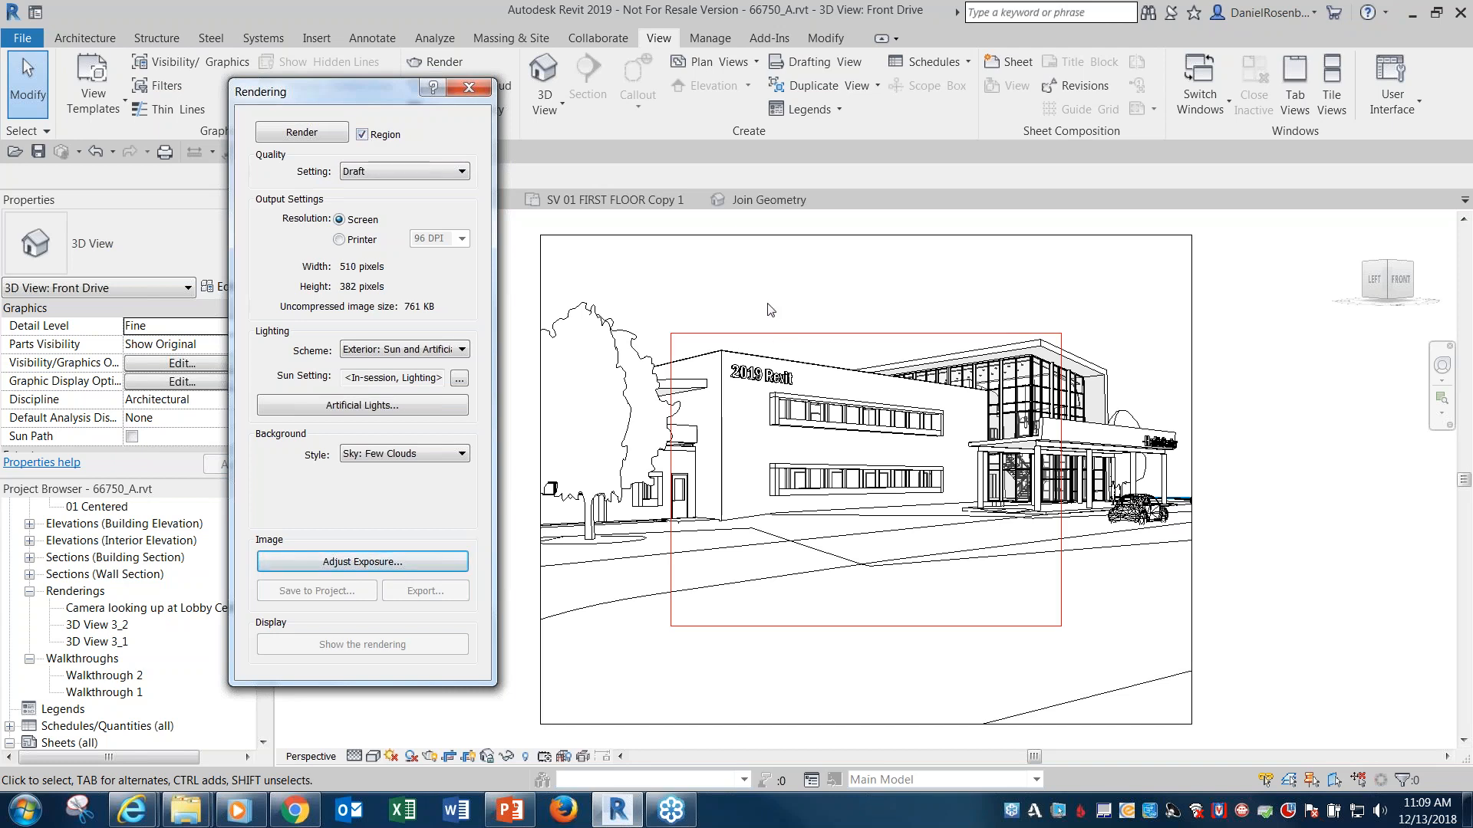
pyautogui.click(770, 333)
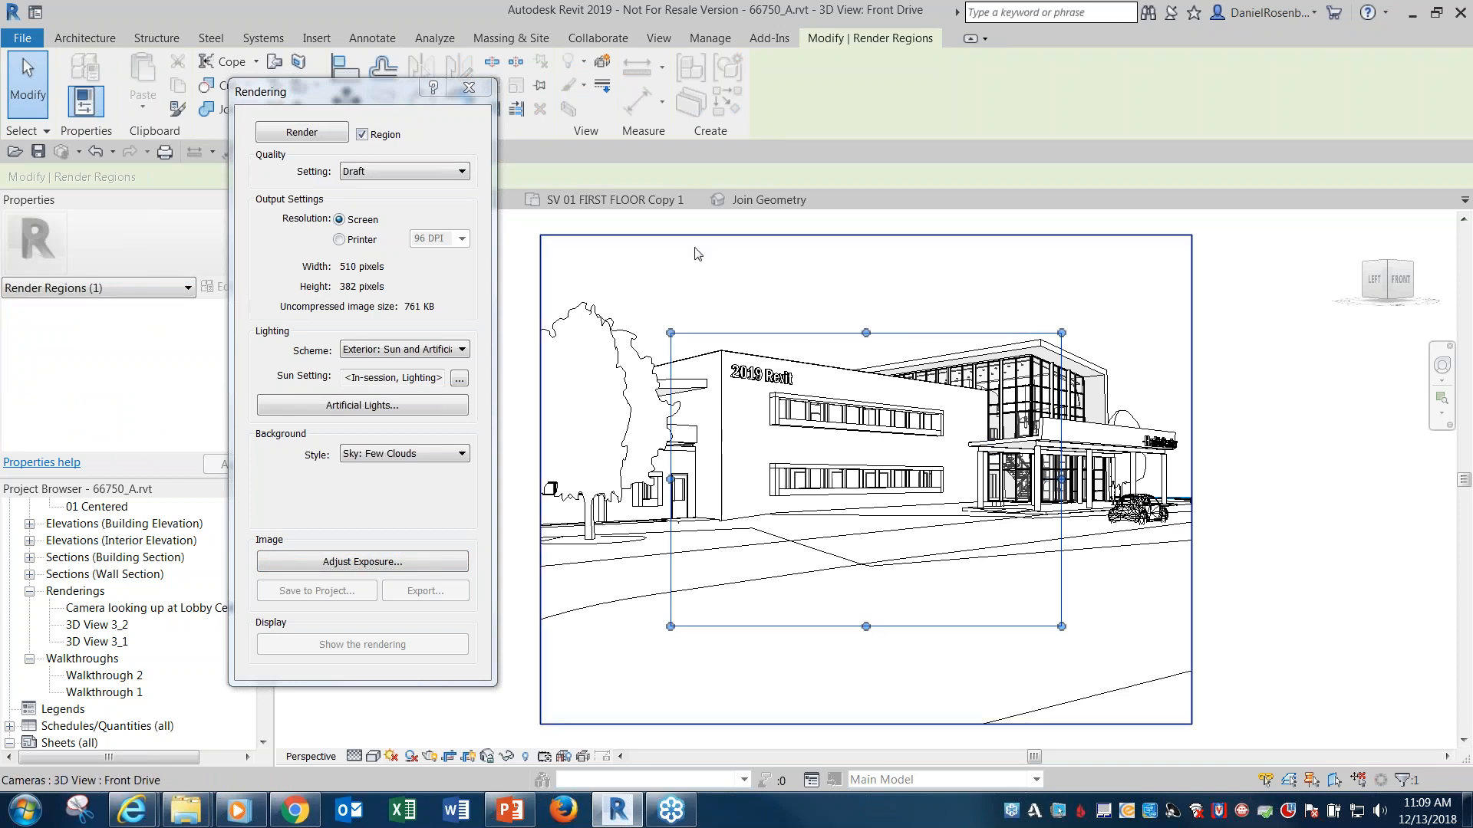
pyautogui.moveTo(1063, 489); pyautogui.dragTo(740, 499)
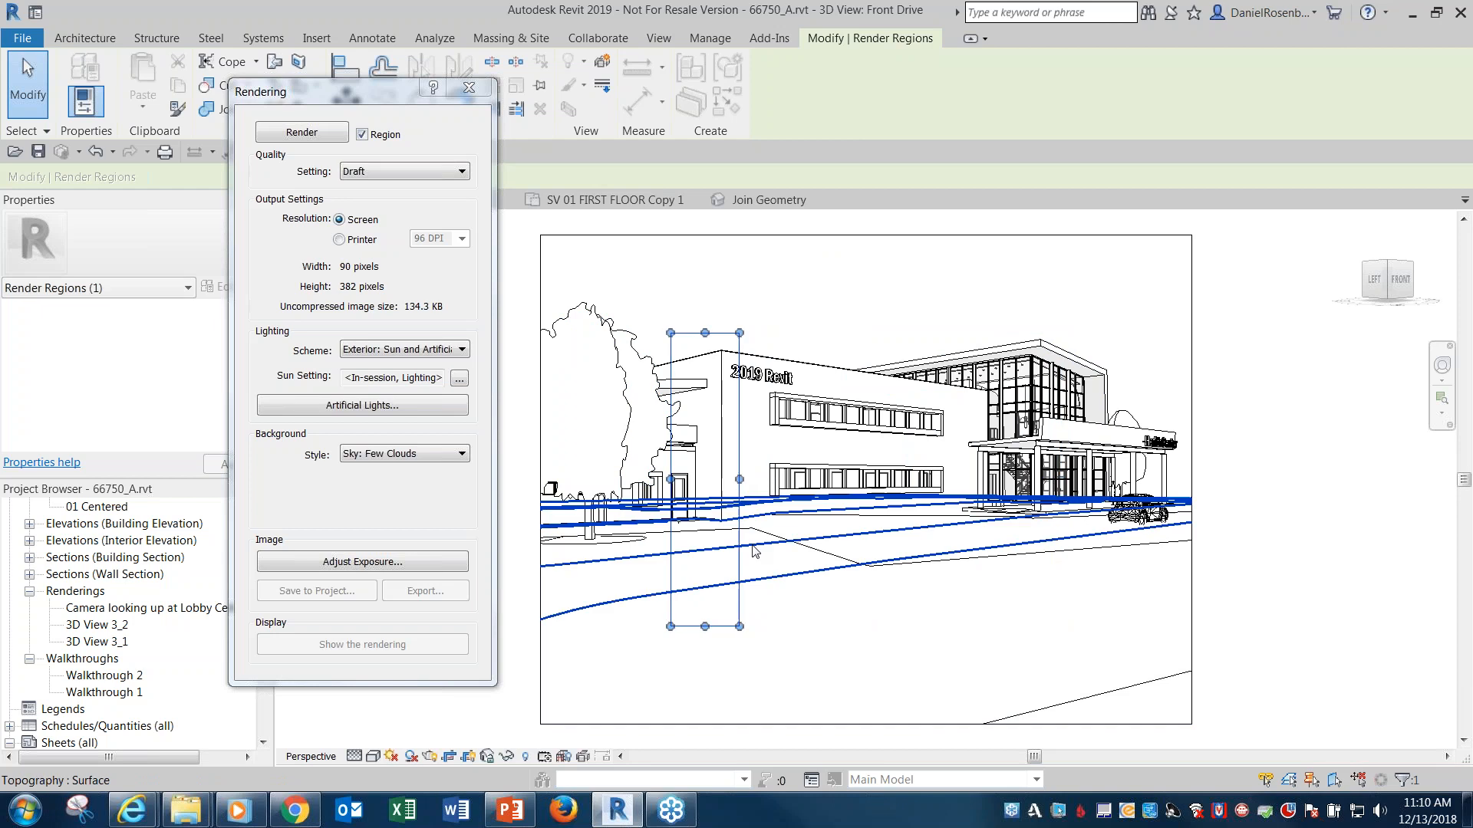
pyautogui.moveTo(705, 627); pyautogui.dragTo(704, 731)
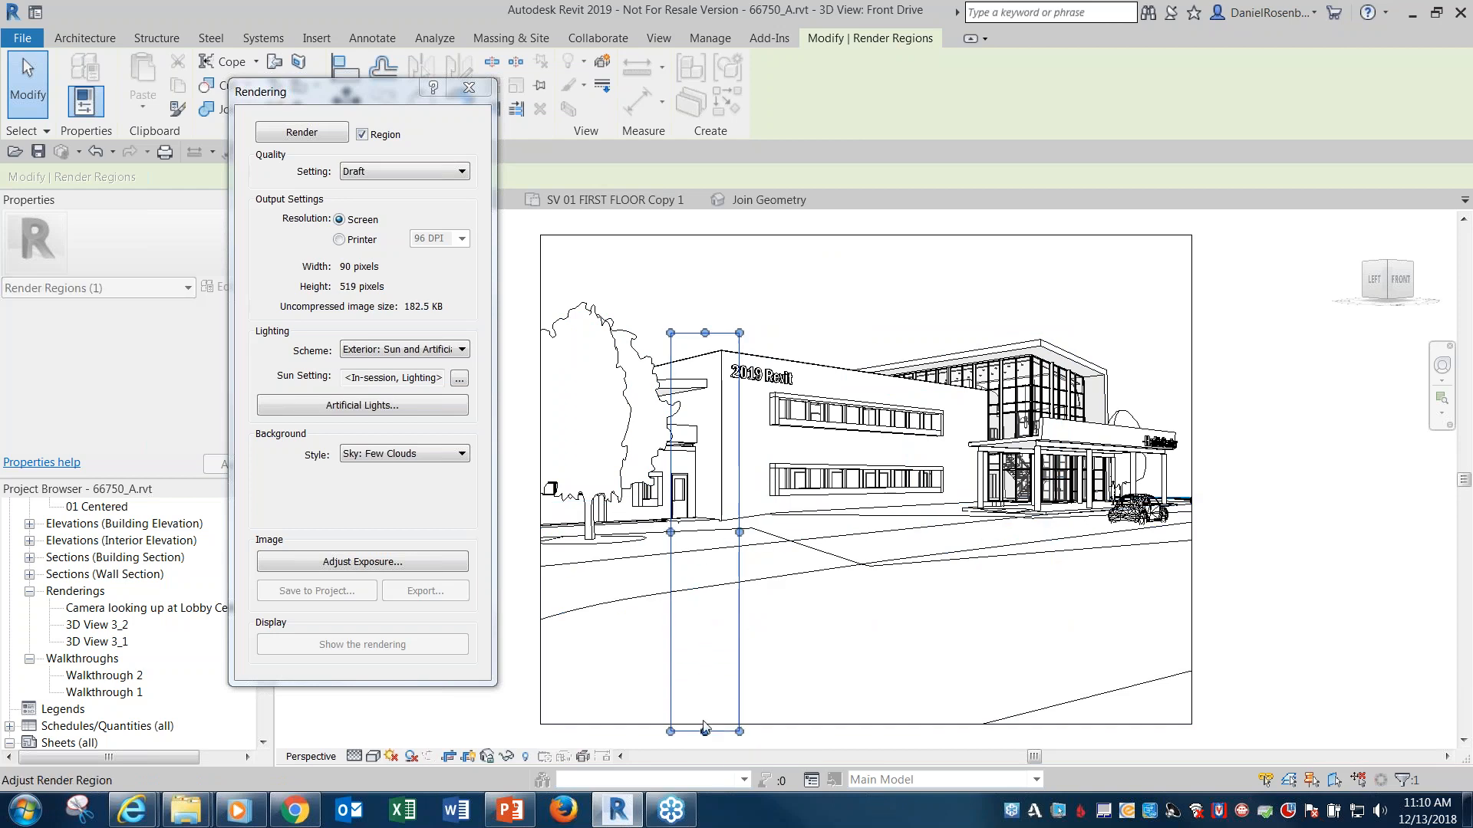
pyautogui.moveTo(672, 333); pyautogui.dragTo(676, 224)
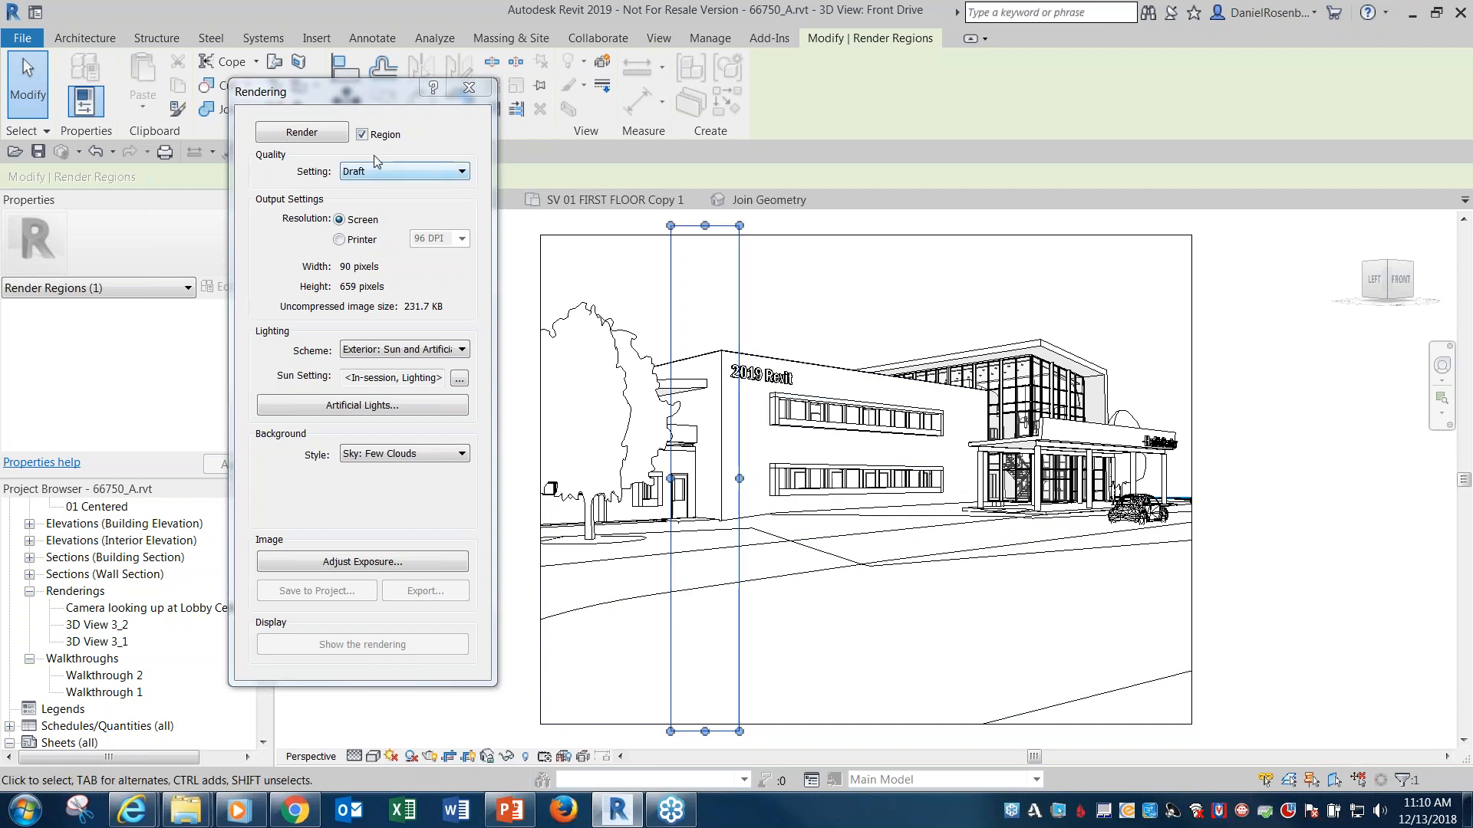
pyautogui.click(361, 134)
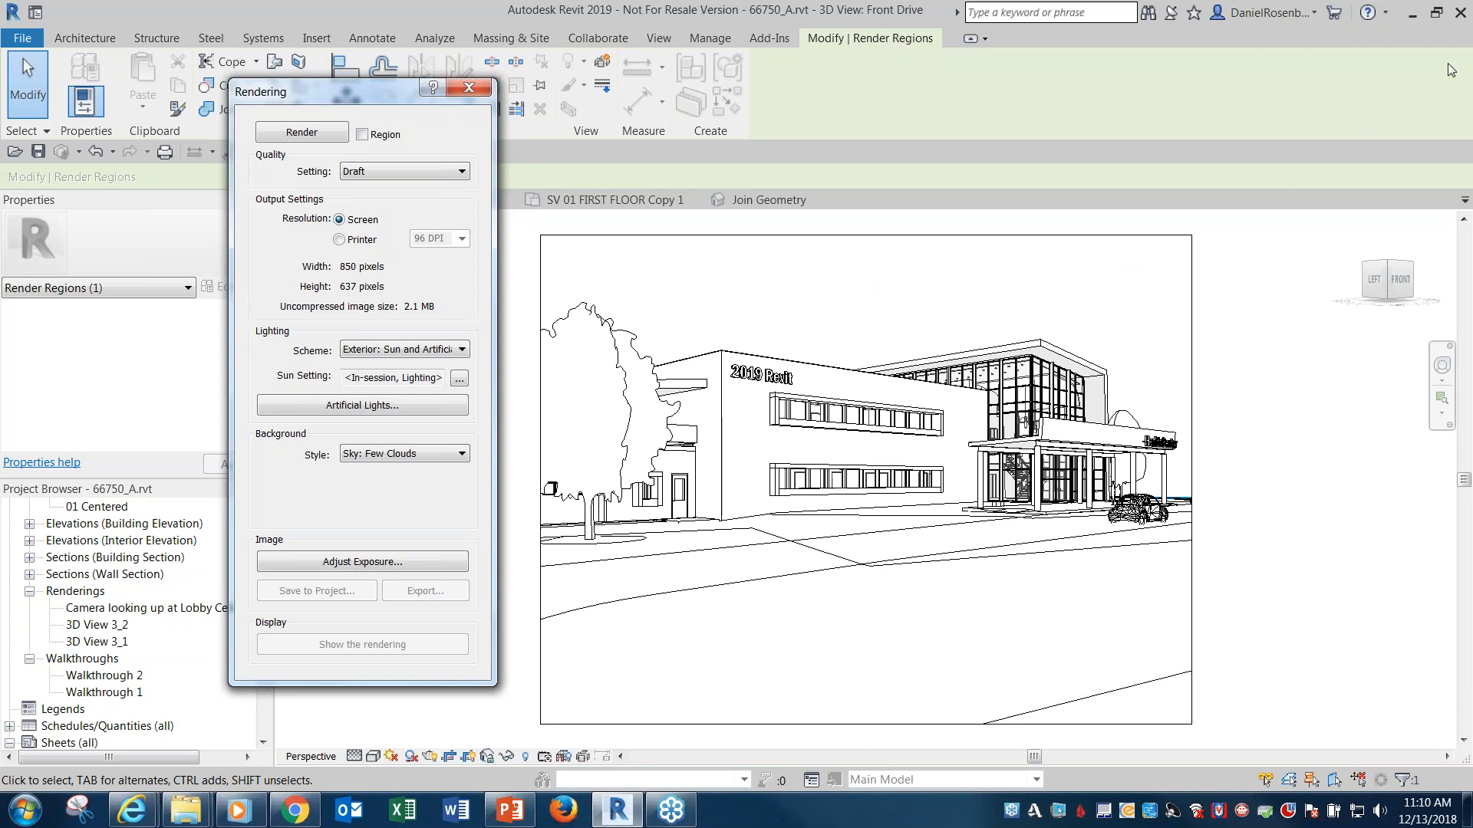
# Inspect the Custom (view specific) options in the rendering quality settings and cancel the dialog
pyautogui.click(1284, 84)
pyautogui.click(445, 173)
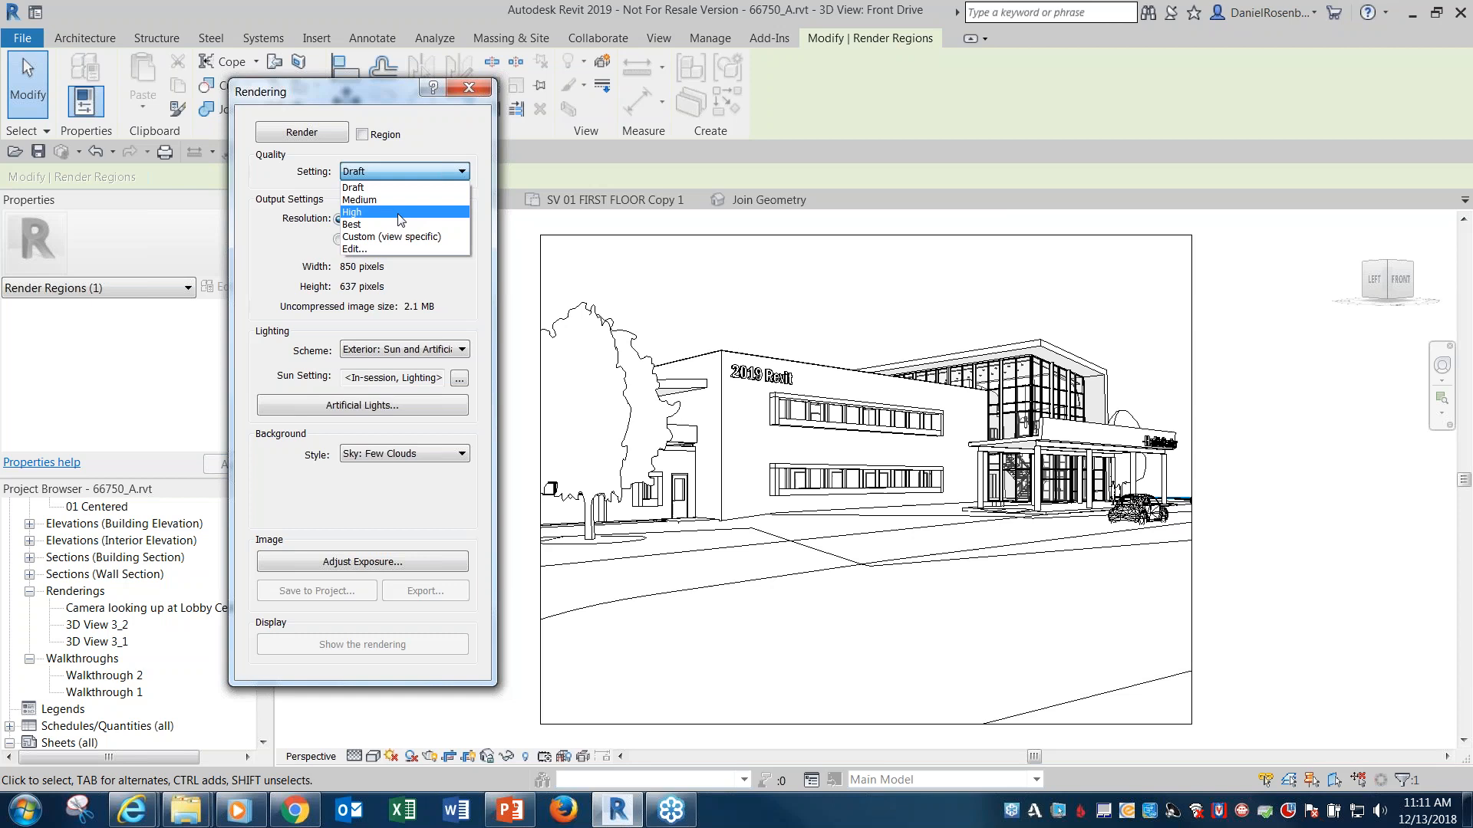
pyautogui.click(382, 249)
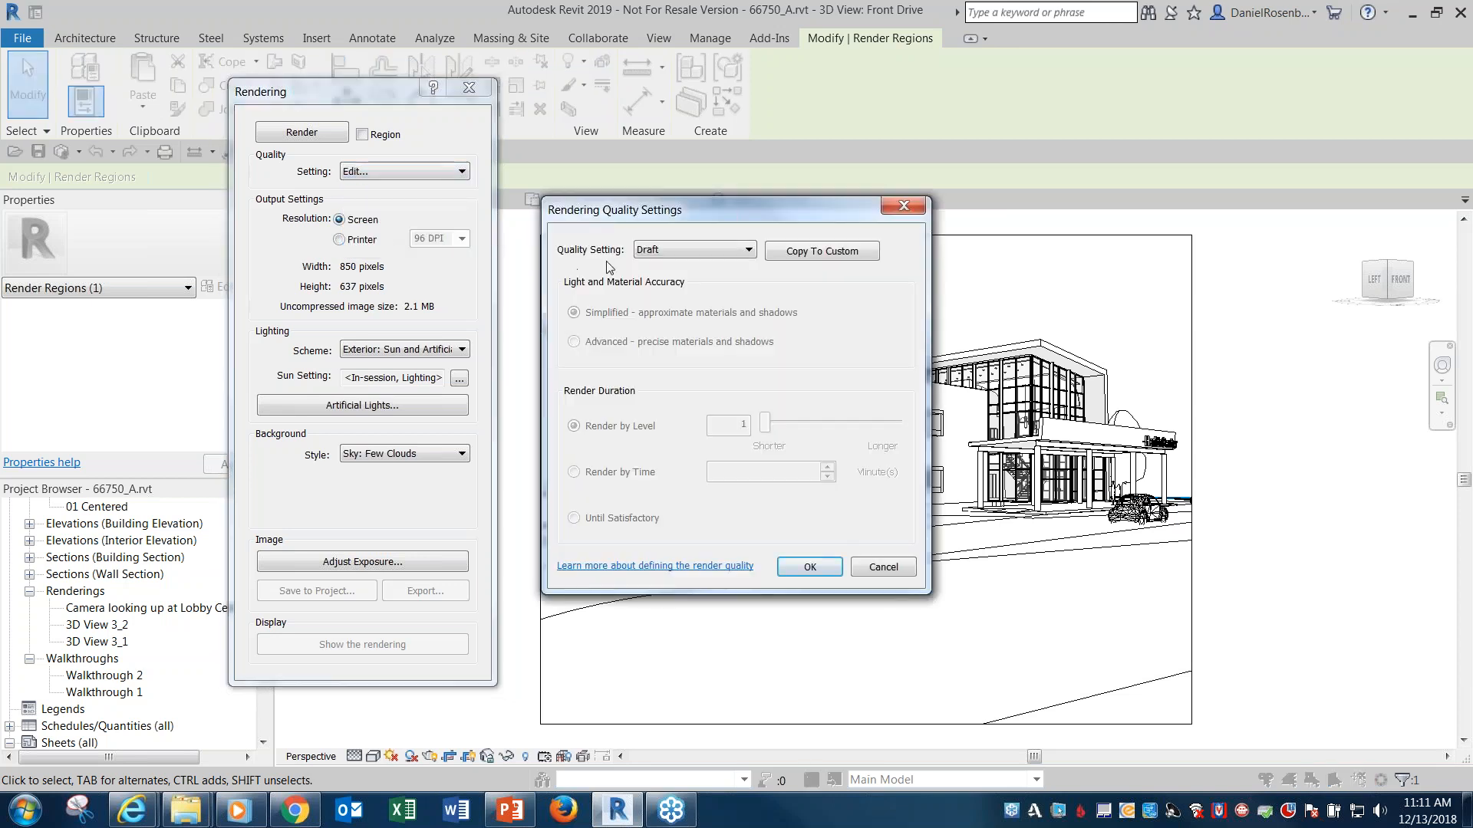
pyautogui.click(746, 252)
pyautogui.click(717, 312)
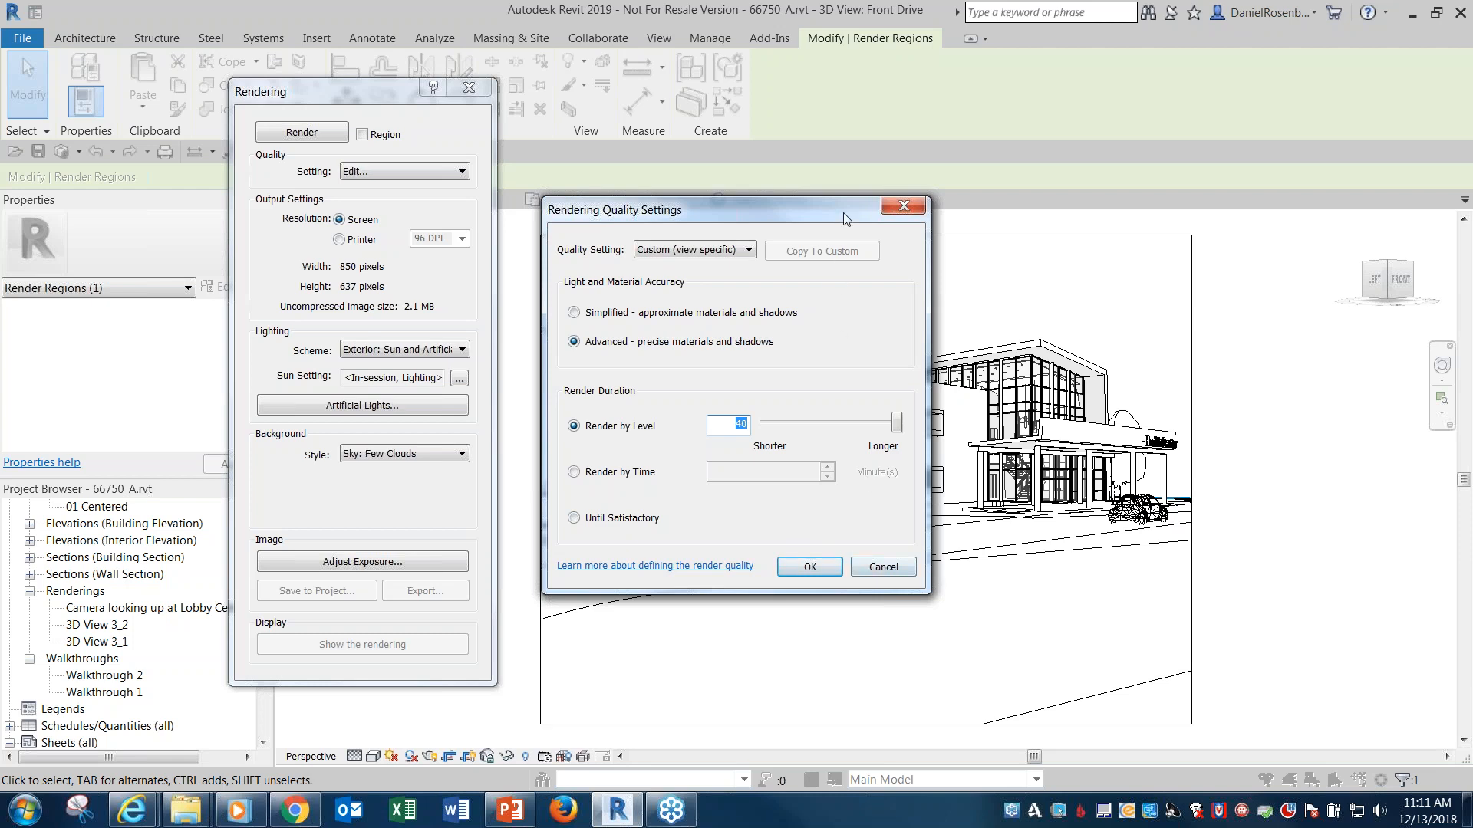
pyautogui.moveTo(844, 214)
pyautogui.mouseDown()
pyautogui.moveTo(827, 224)
pyautogui.moveTo(822, 209)
pyautogui.mouseUp()
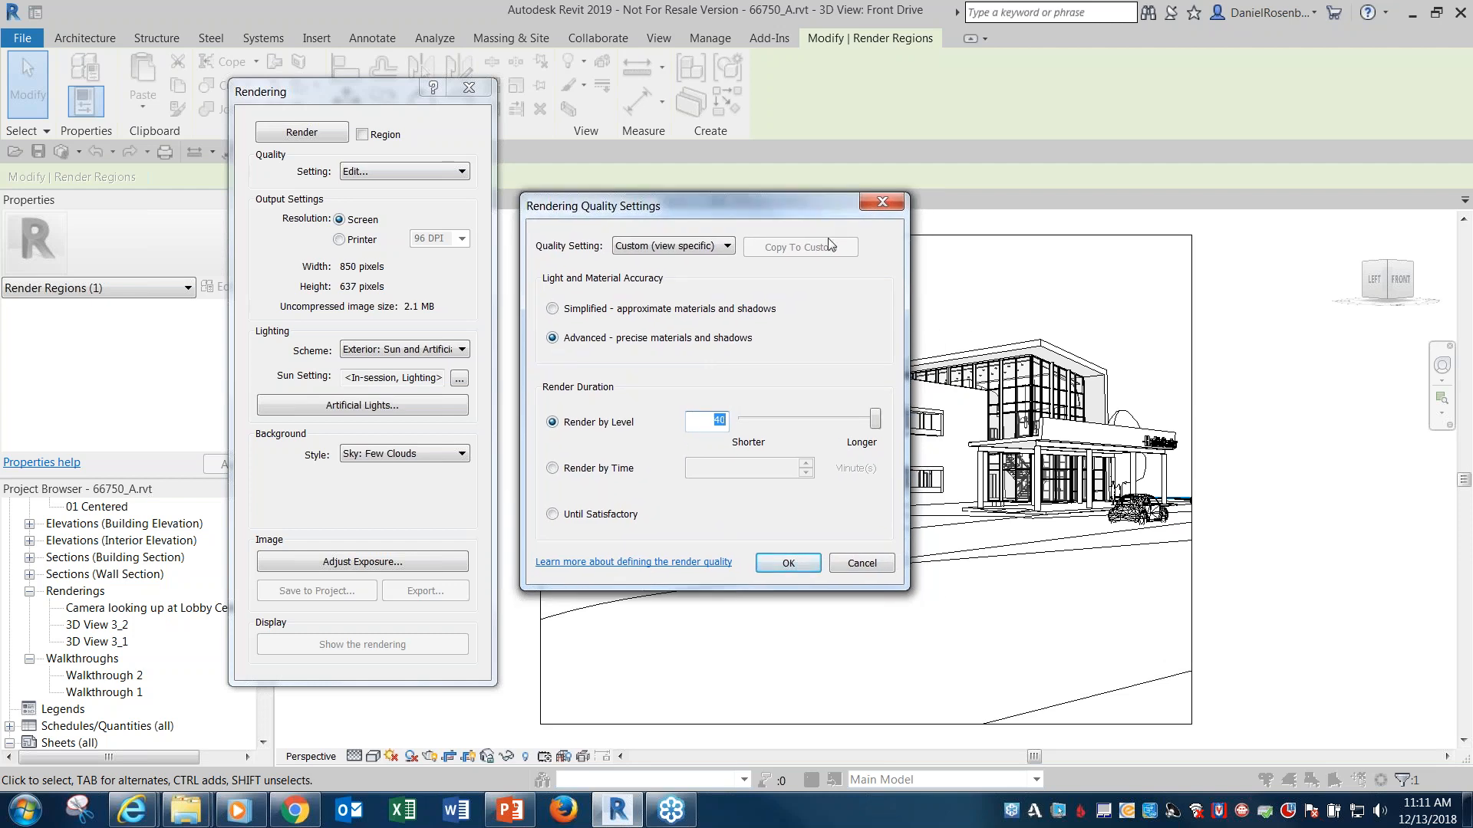
pyautogui.click(862, 563)
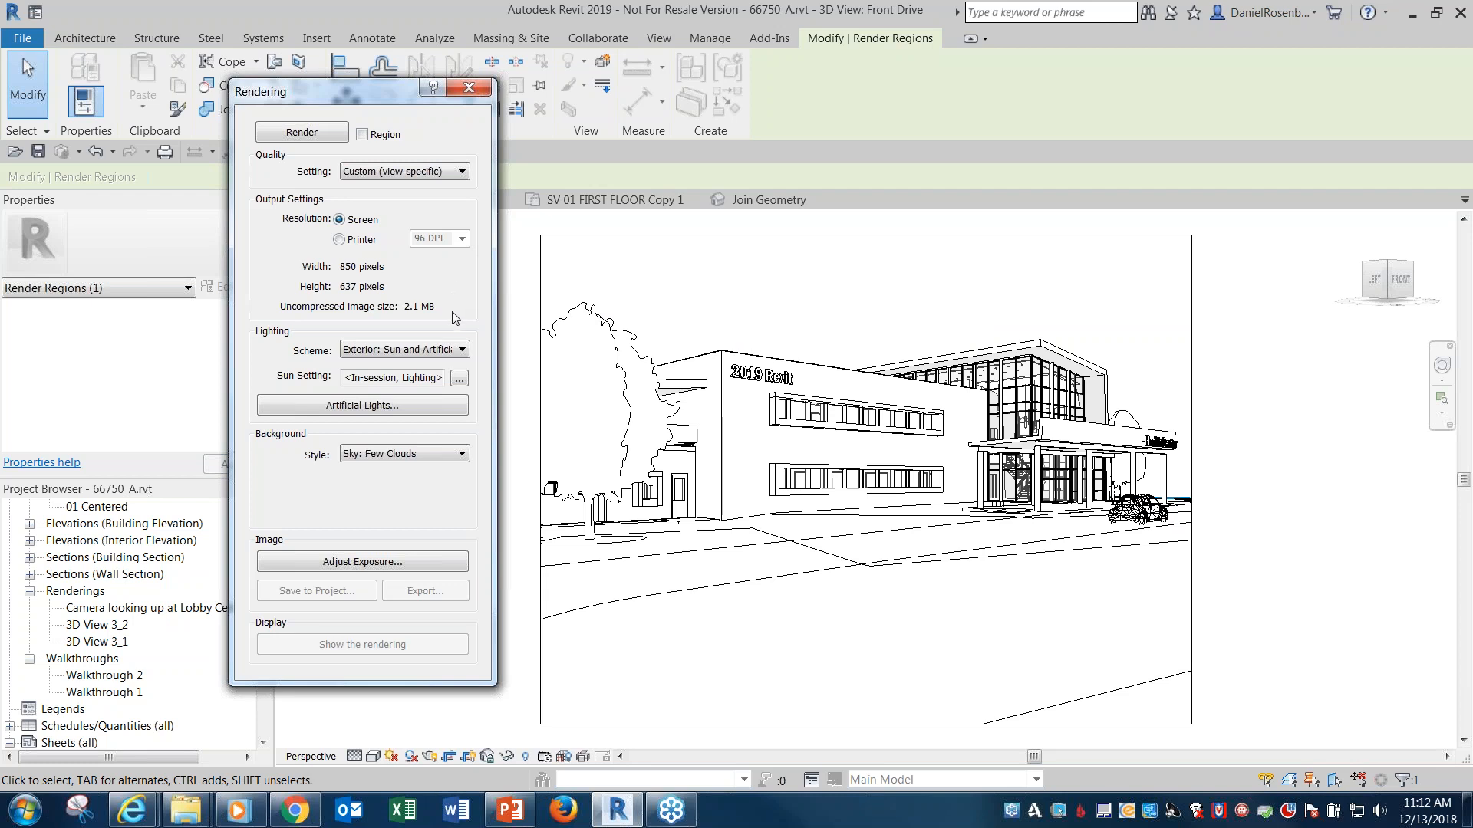
# Try the Printer resolution and the Exterior: Sun only scheme, and restore Screen and Exterior: Sun and Artificial
pyautogui.click(340, 241)
pyautogui.click(340, 221)
pyautogui.click(461, 354)
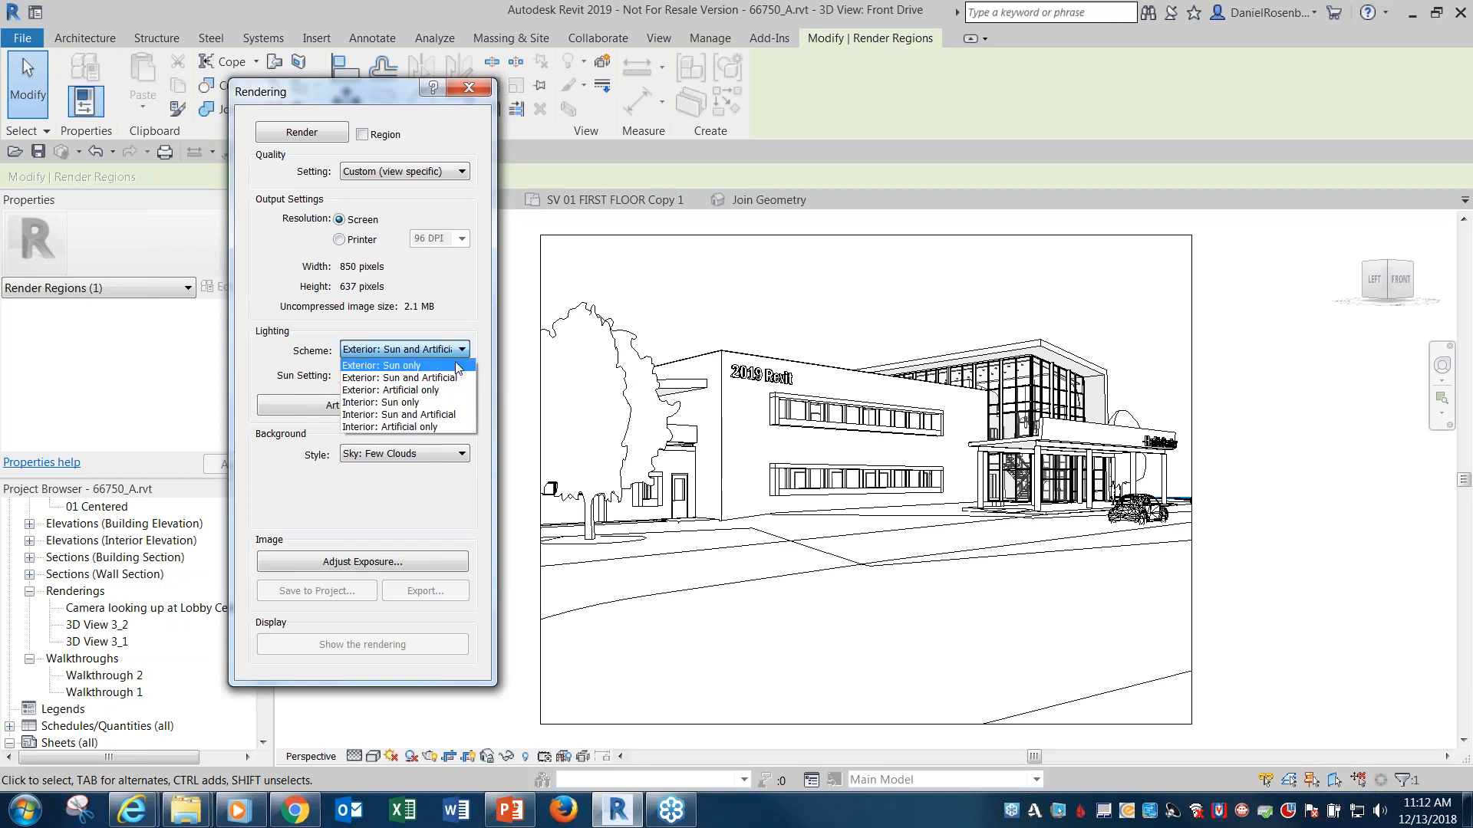
pyautogui.click(458, 366)
pyautogui.click(462, 350)
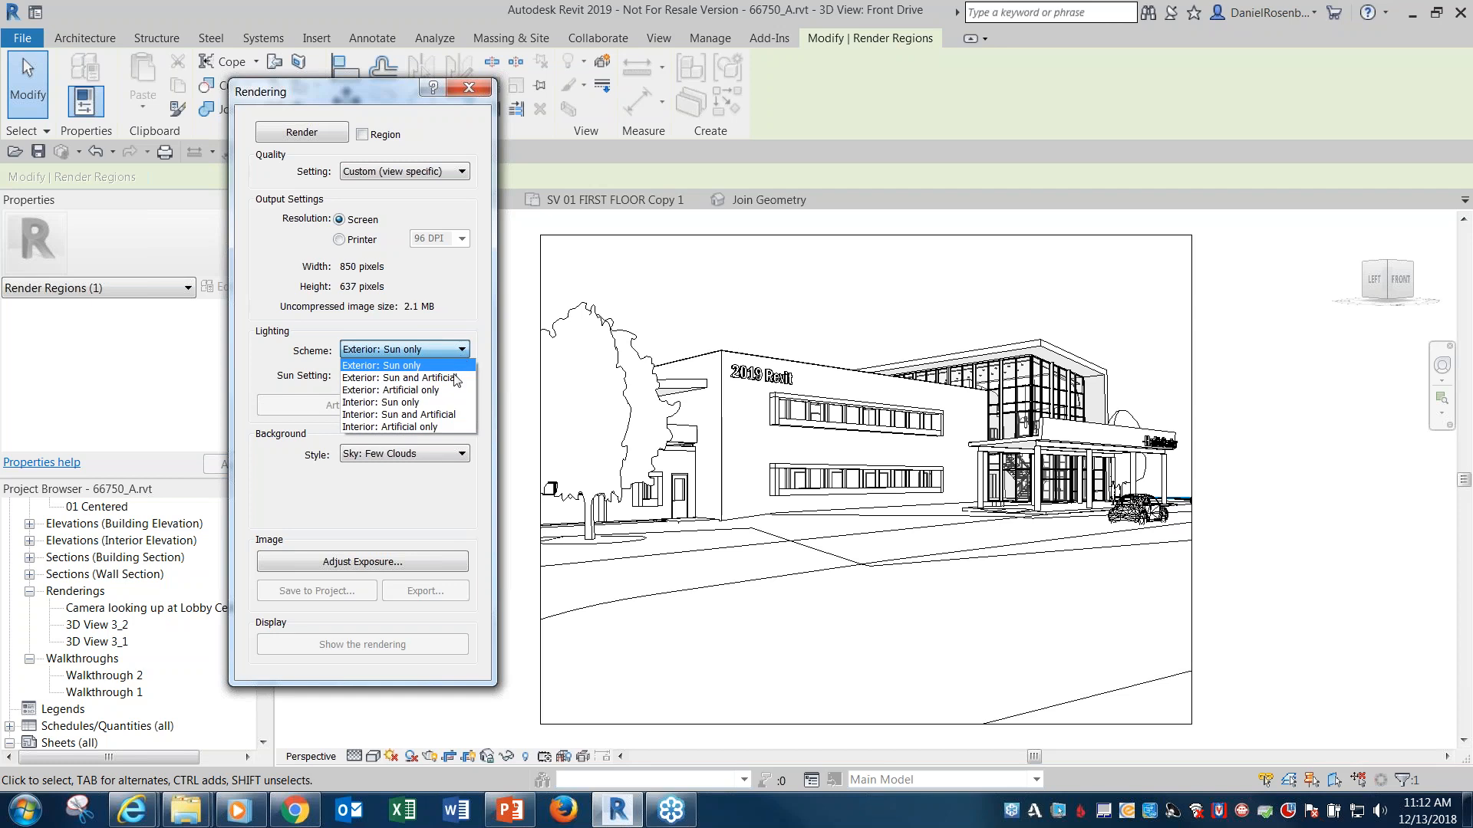
pyautogui.click(454, 378)
pyautogui.click(461, 350)
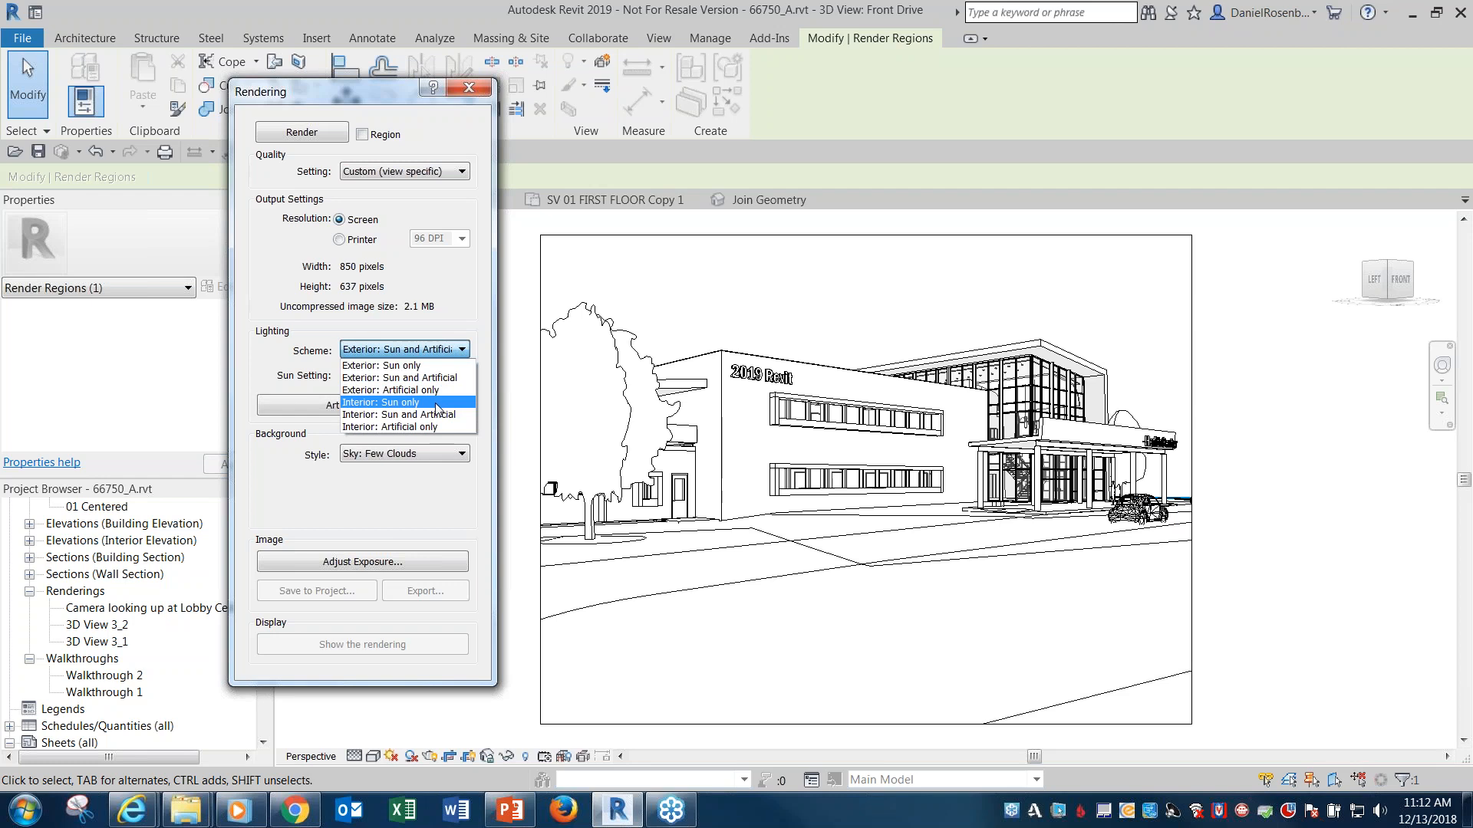
pyautogui.click(450, 339)
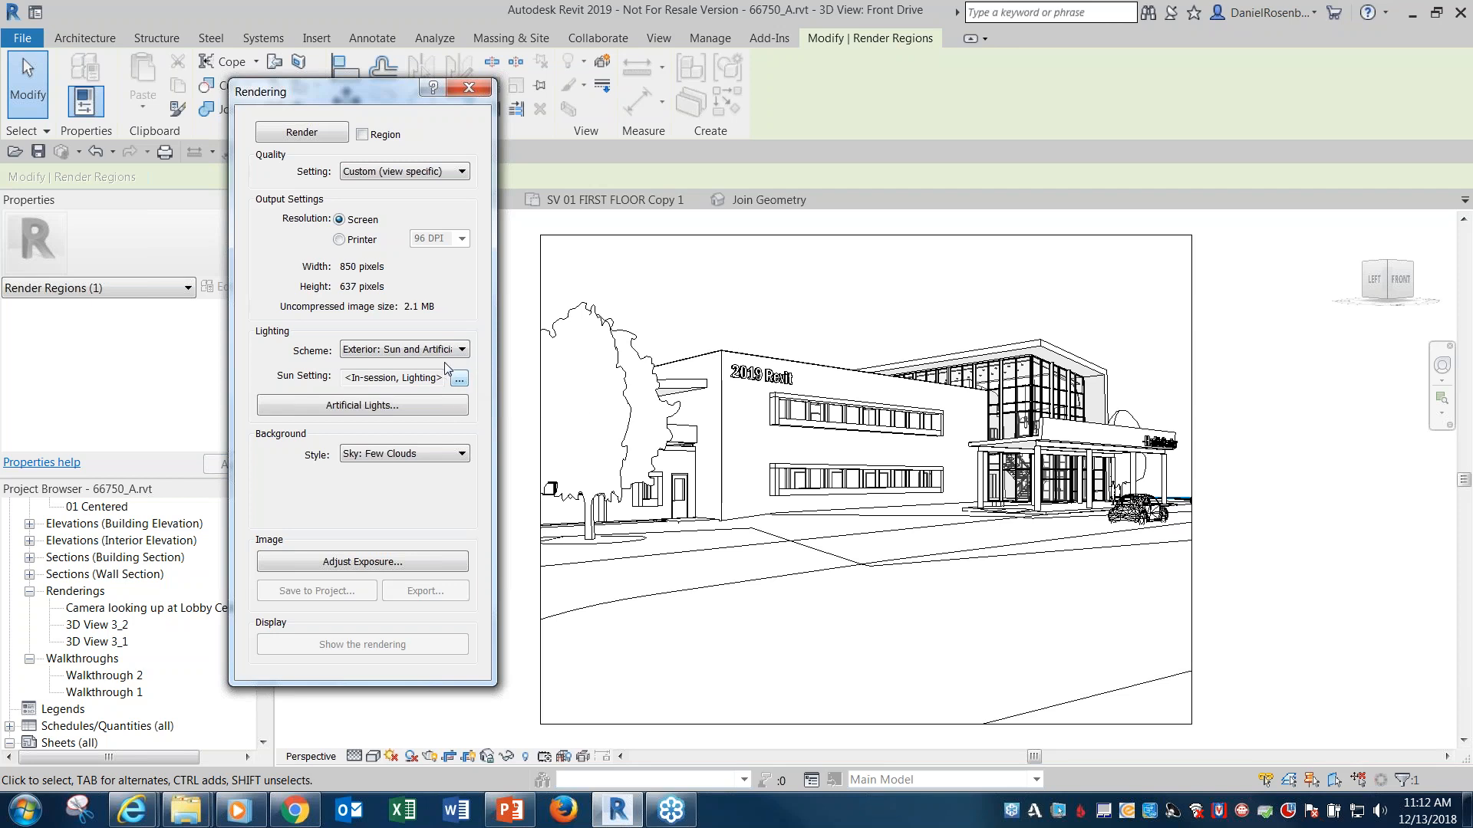
# Review the sun settings without changes and the background styles, keeping Sky: Few Clouds
pyautogui.click(459, 381)
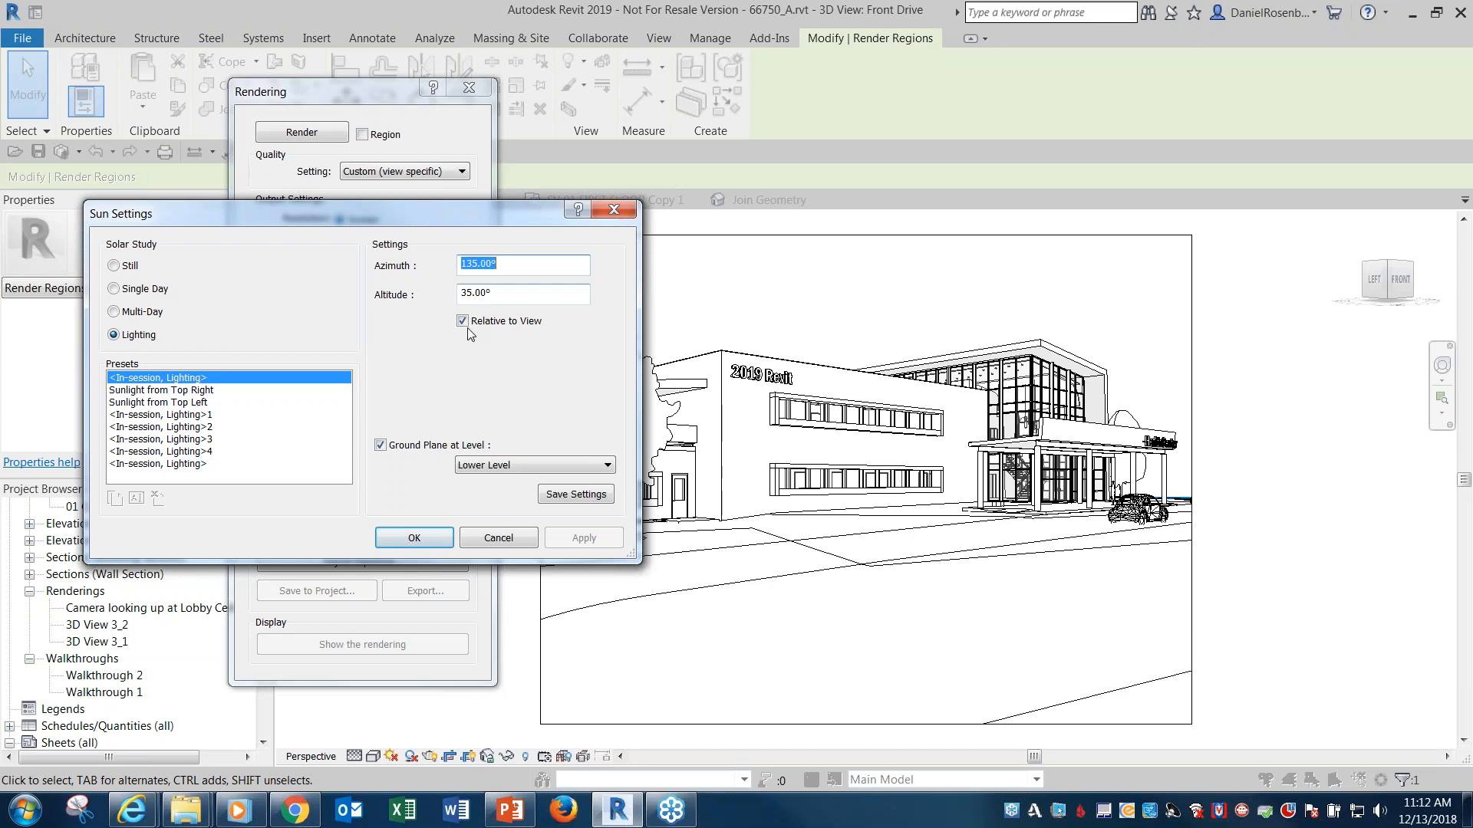
pyautogui.click(491, 540)
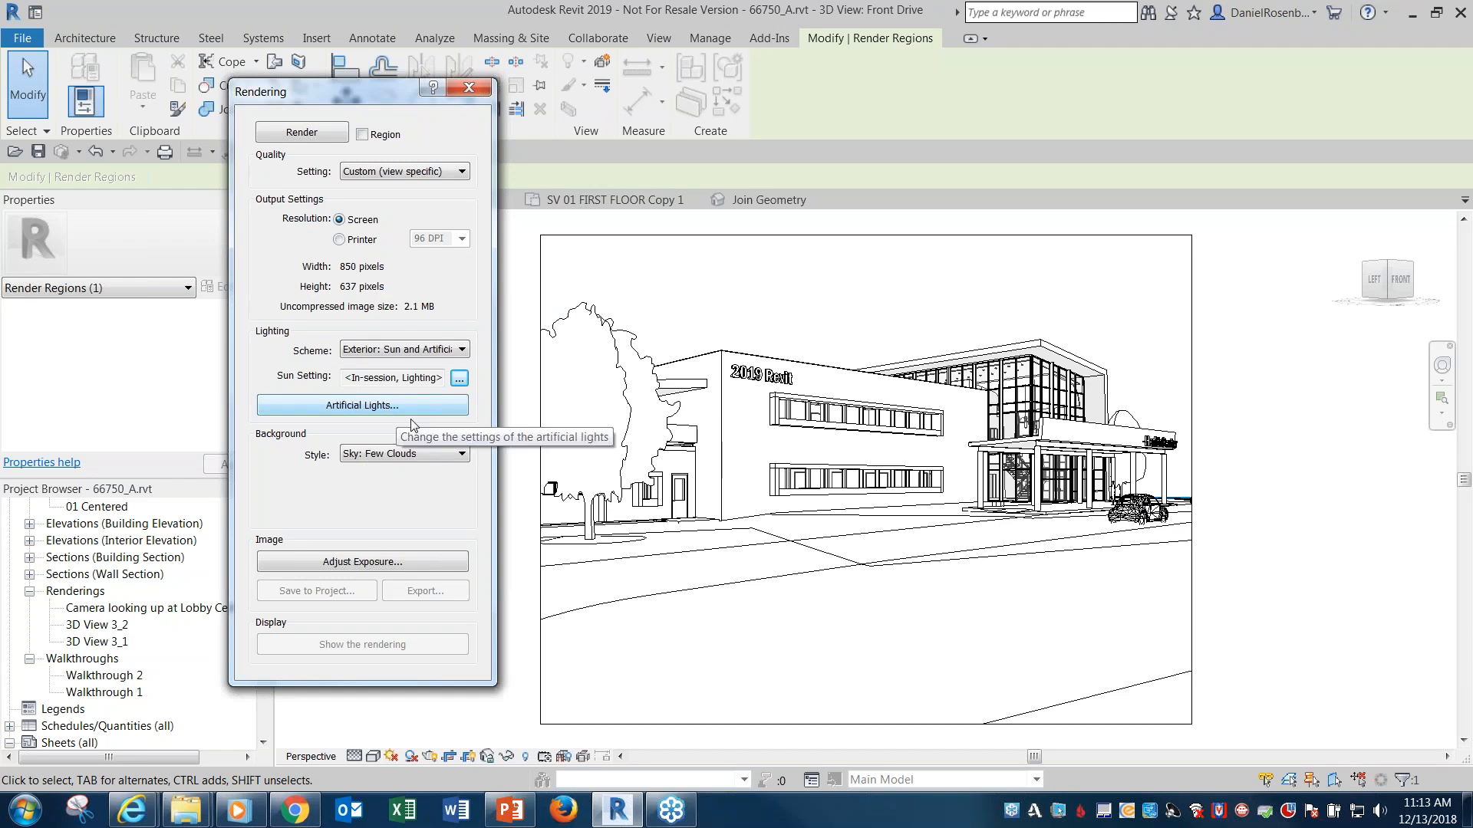
pyautogui.click(457, 455)
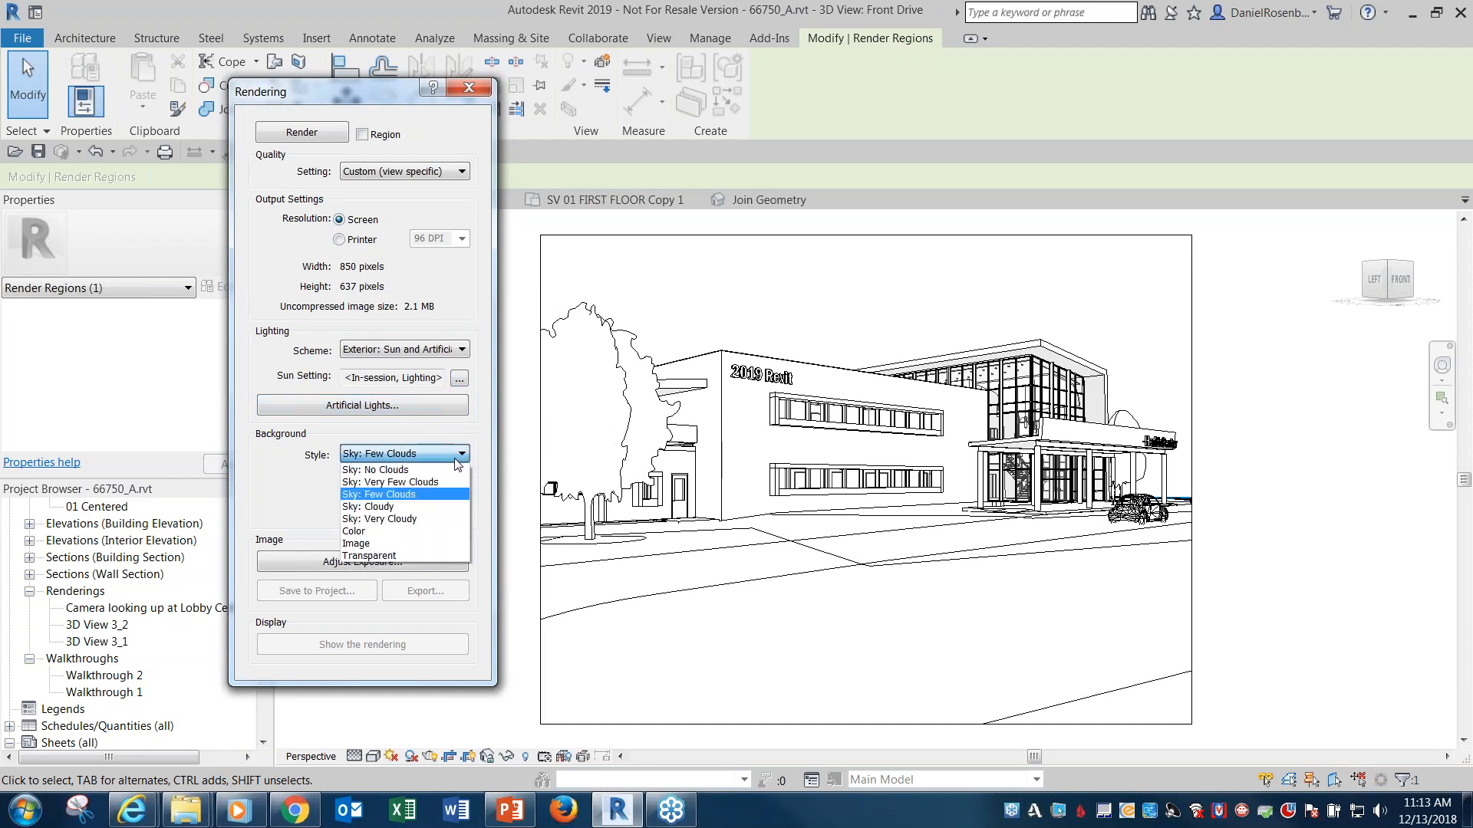
pyautogui.click(443, 491)
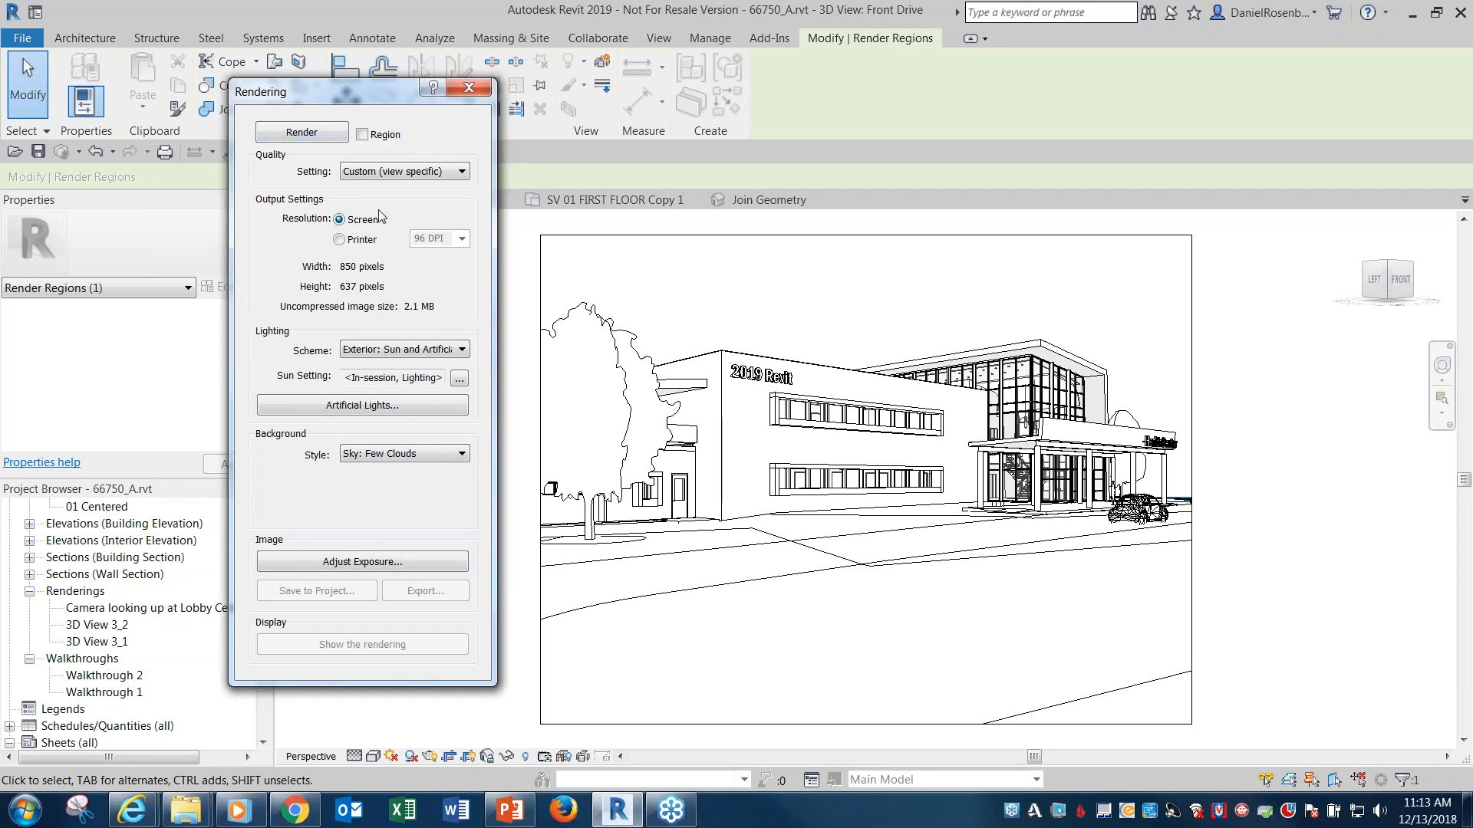
# Set the rendering quality to Draft and render the Front Drive view
pyautogui.click(397, 178)
pyautogui.click(380, 190)
pyautogui.click(319, 135)
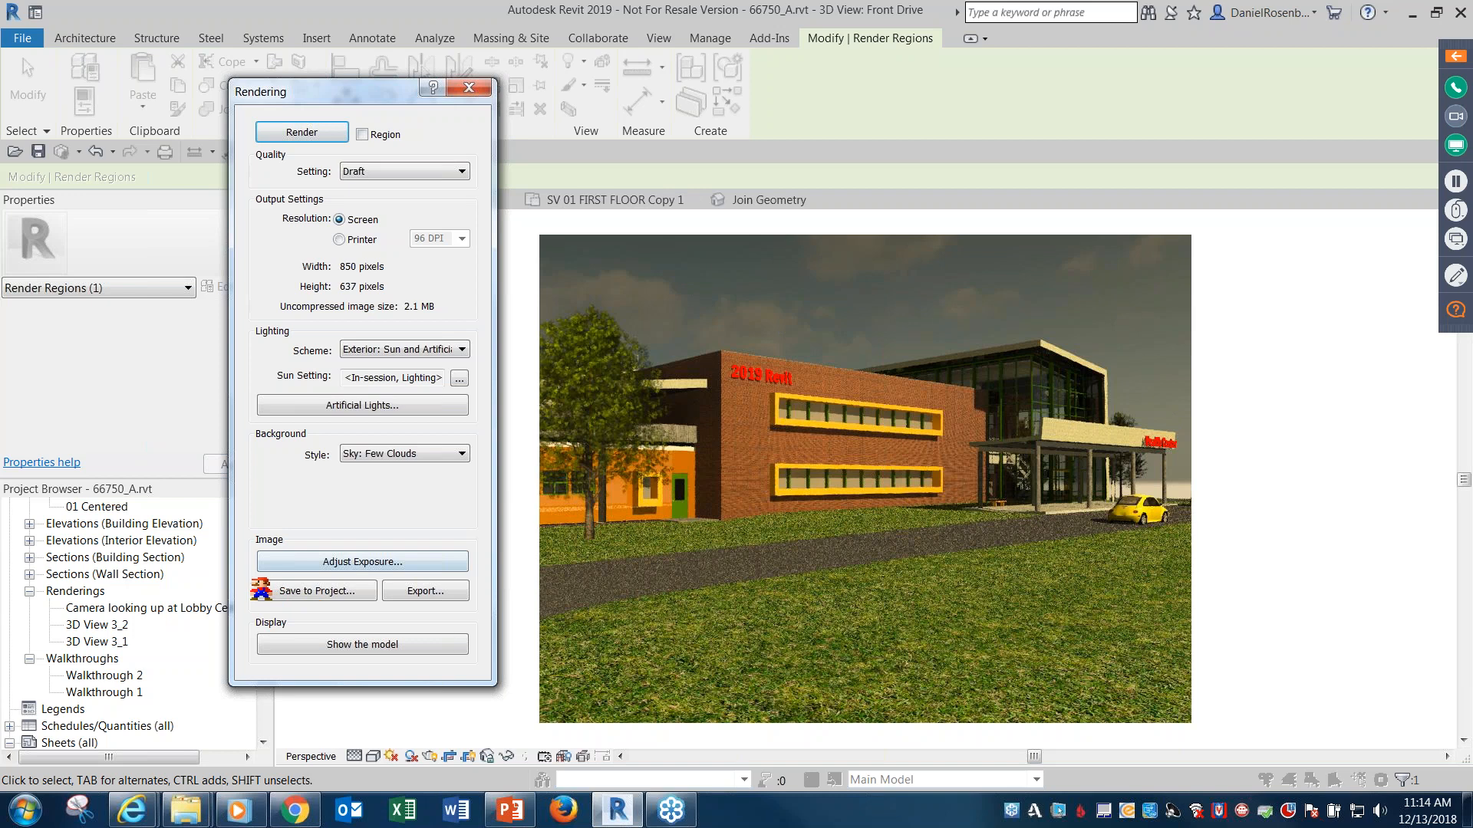
# Check the image file types offered for exporting the rendering, and cancel the export
pyautogui.moveTo(244, 573); pyautogui.dragTo(483, 633)
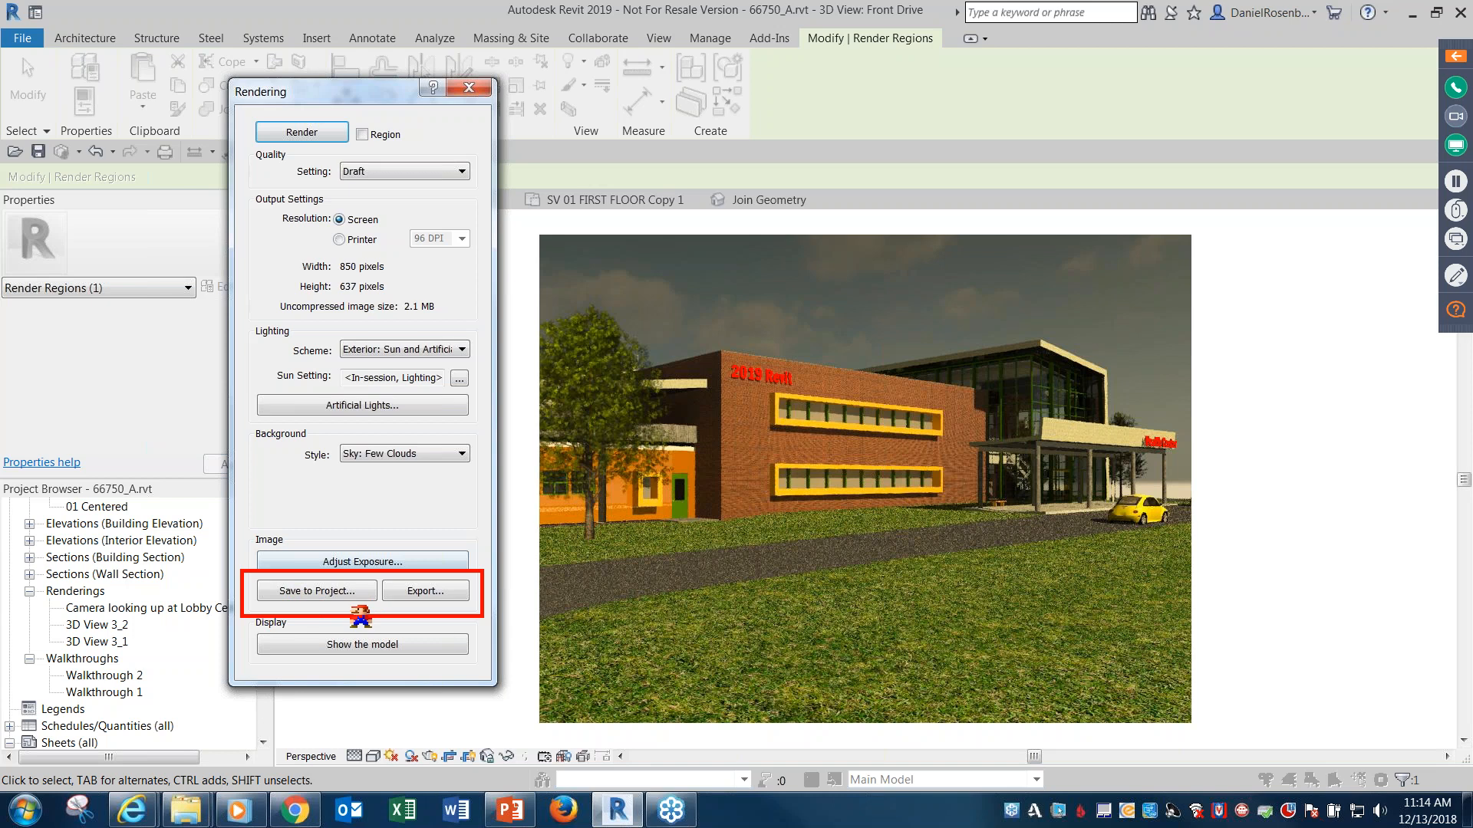
pyautogui.moveTo(370, 556)
pyautogui.mouseDown()
pyautogui.moveTo(455, 633)
pyautogui.moveTo(480, 628)
pyautogui.mouseUp()
pyautogui.moveTo(350, 543); pyautogui.dragTo(492, 635)
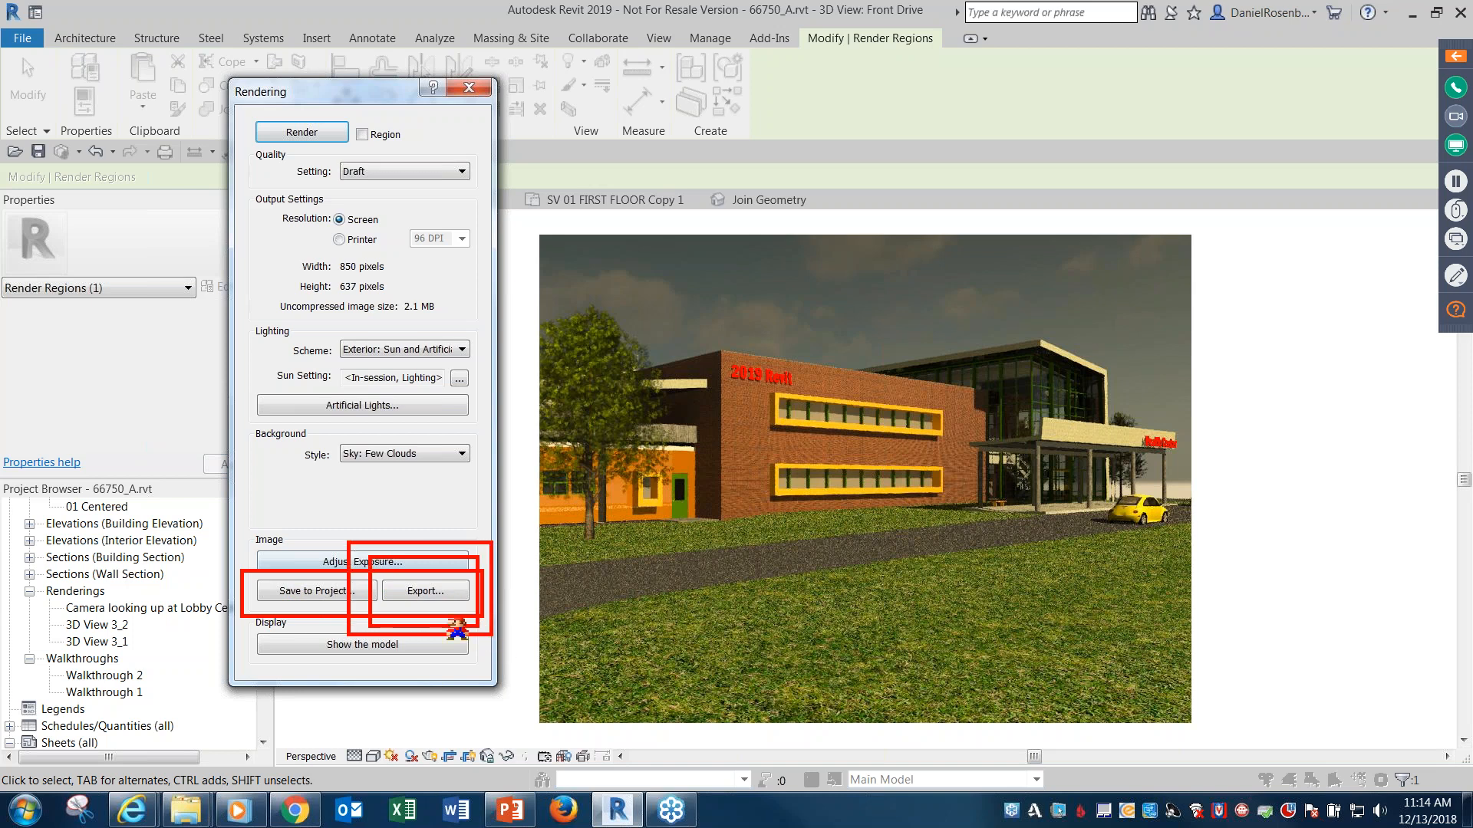
pyautogui.click(439, 592)
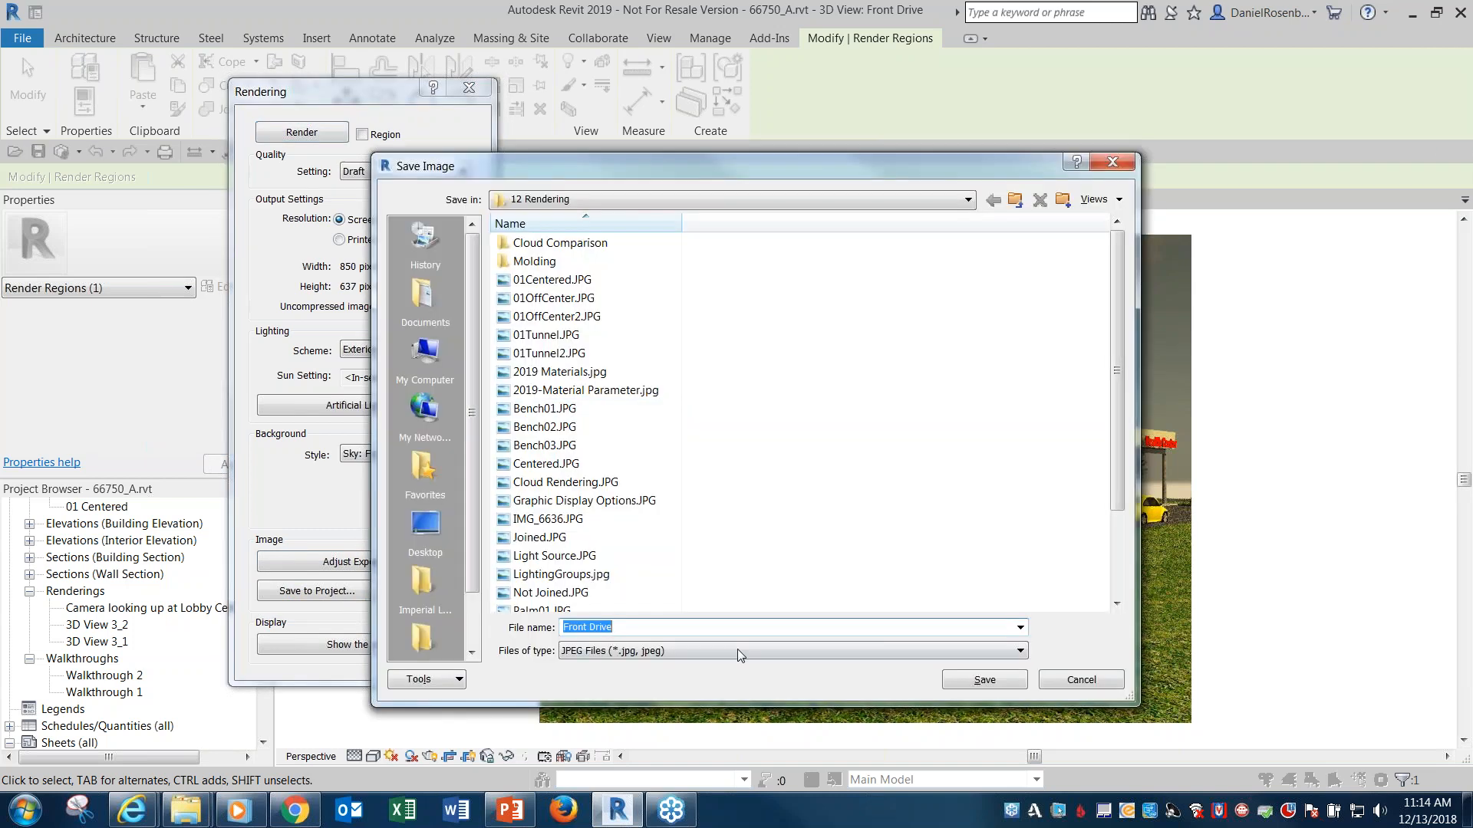
pyautogui.click(737, 649)
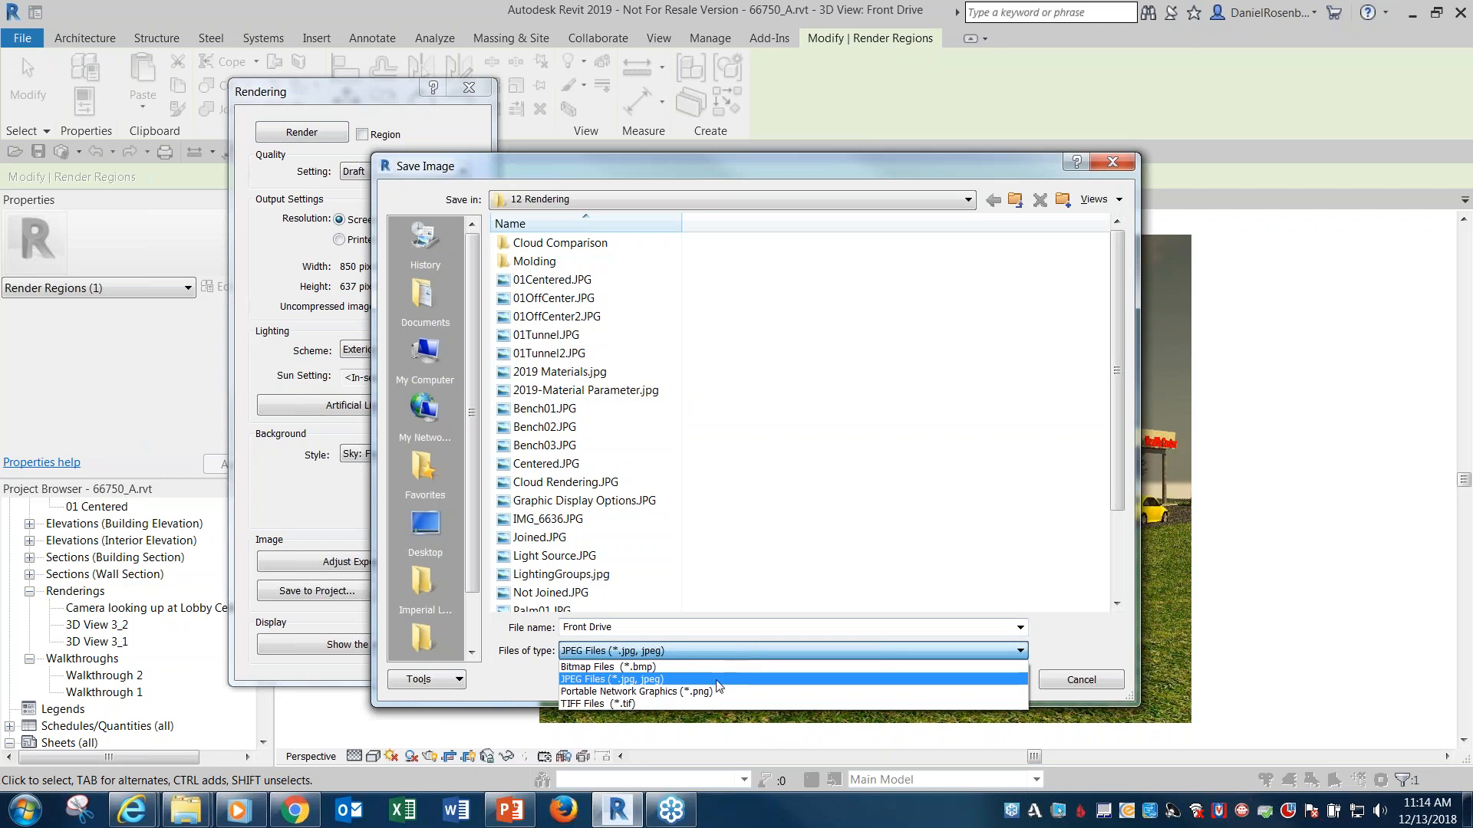
pyautogui.click(1038, 636)
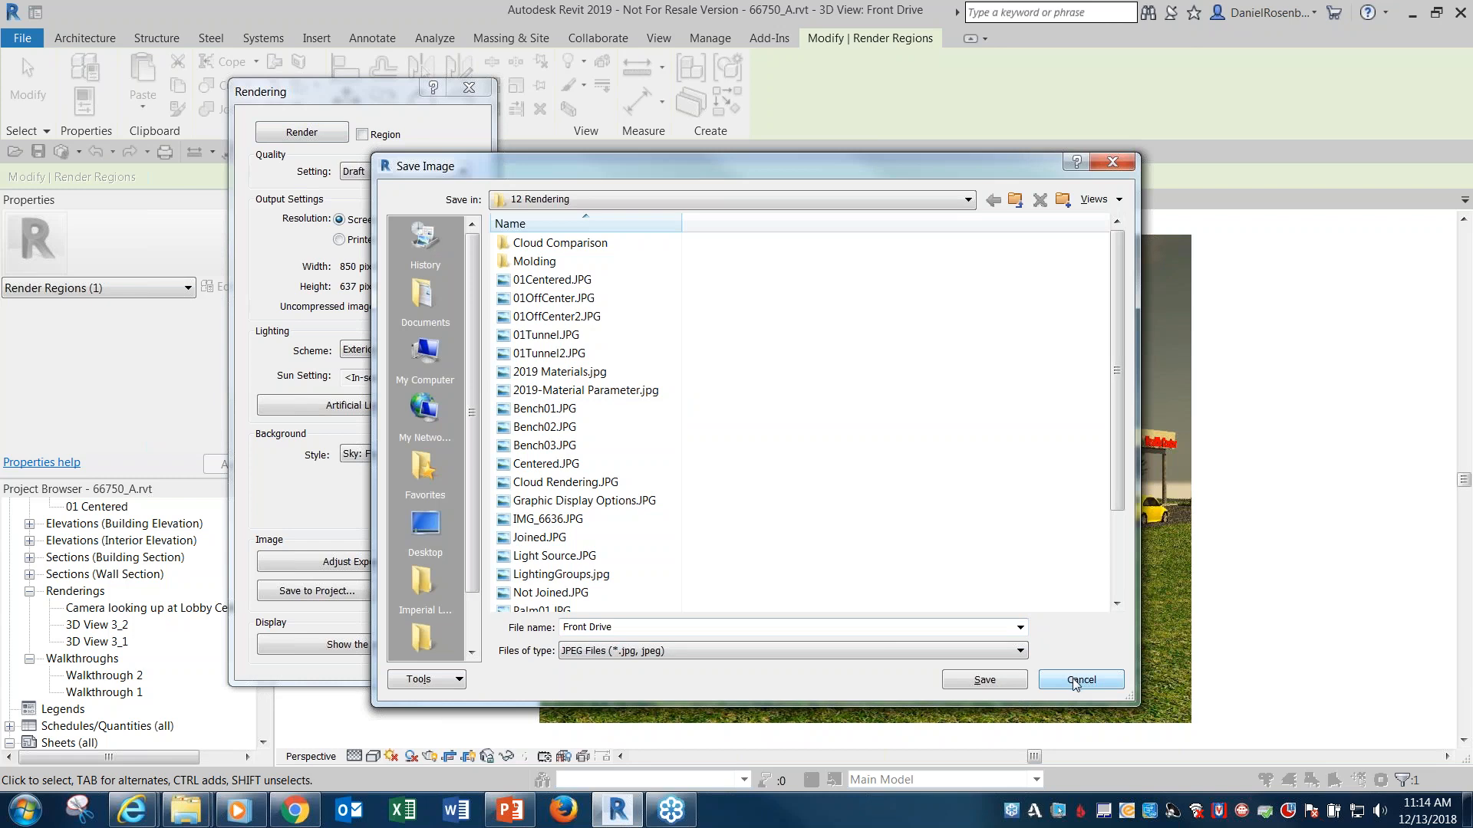
pyautogui.click(1072, 681)
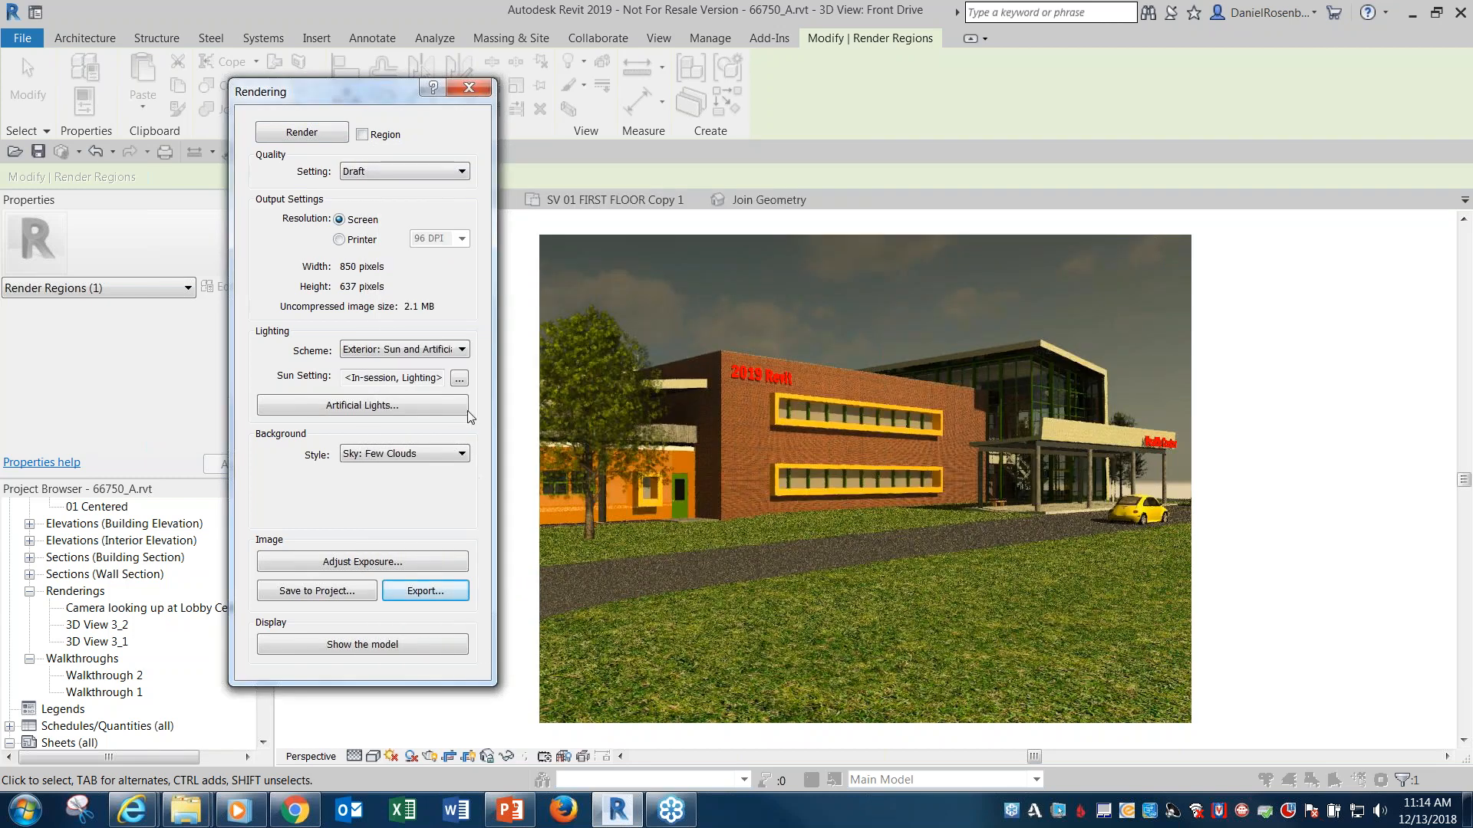
# Try exposure values of 7.54 and 14.37 on the rendered Front Drive image, applying each one
pyautogui.click(362, 562)
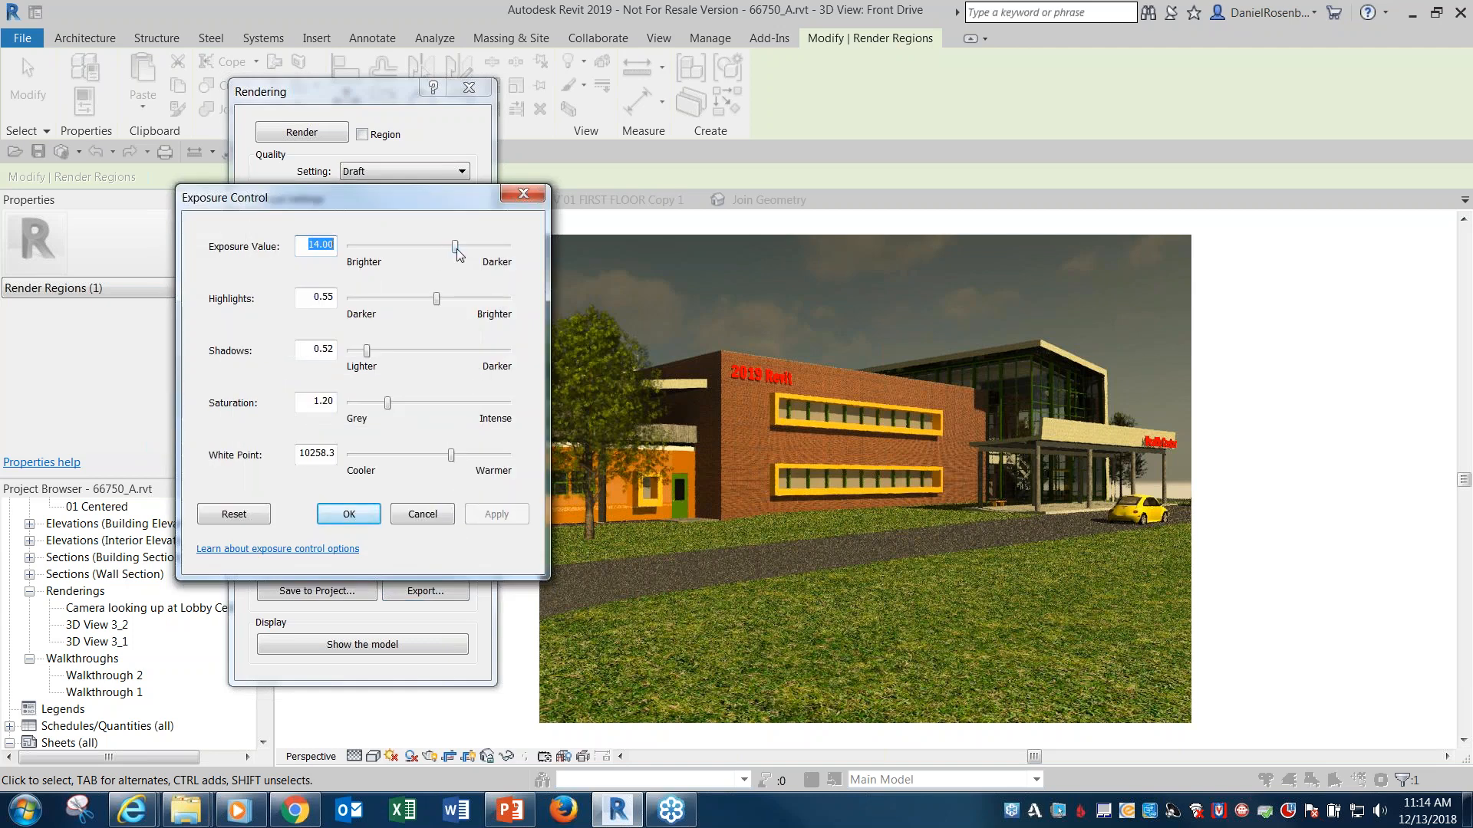
pyautogui.moveTo(454, 249); pyautogui.dragTo(408, 266)
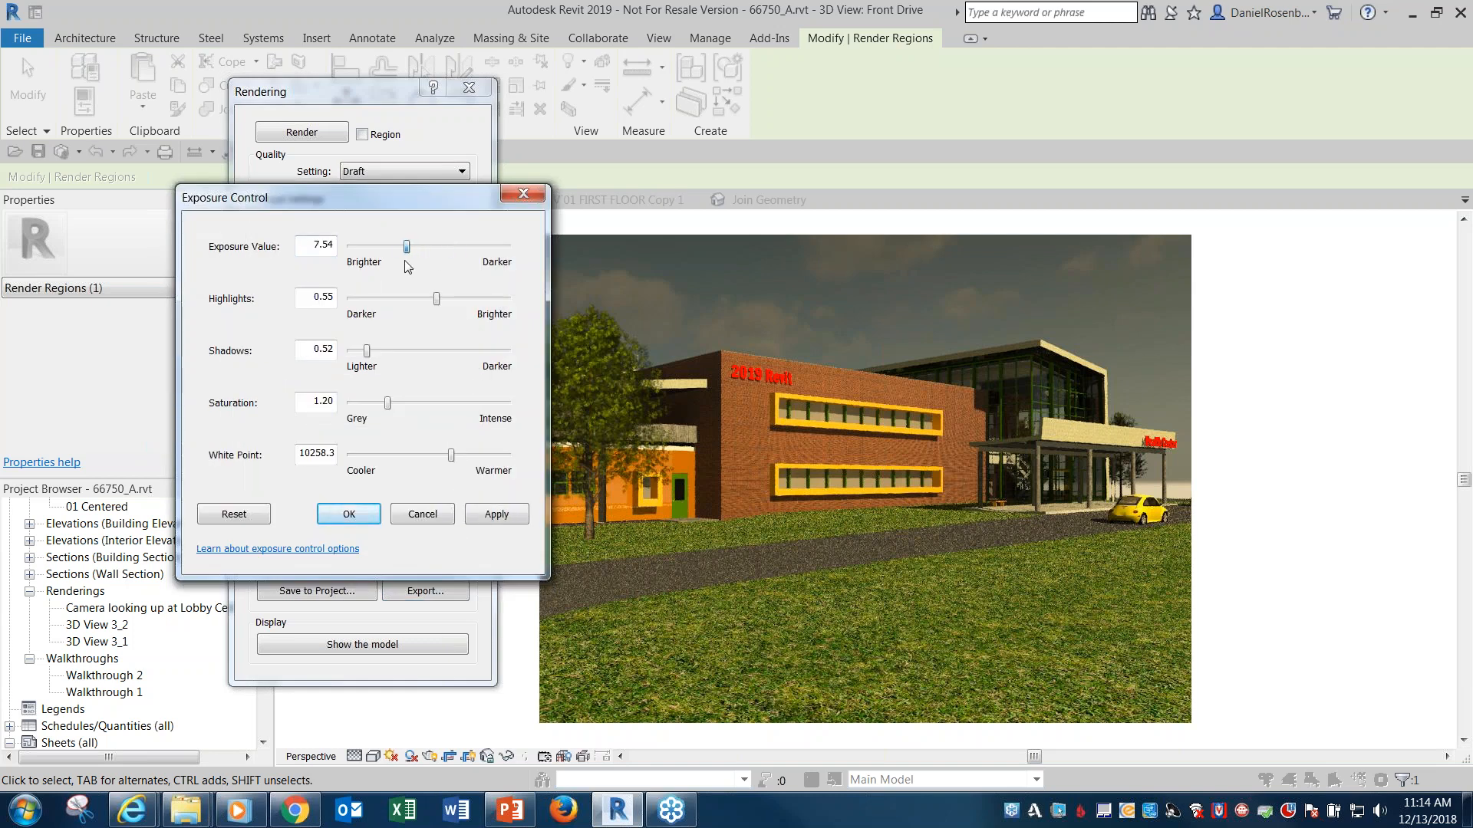
pyautogui.click(495, 515)
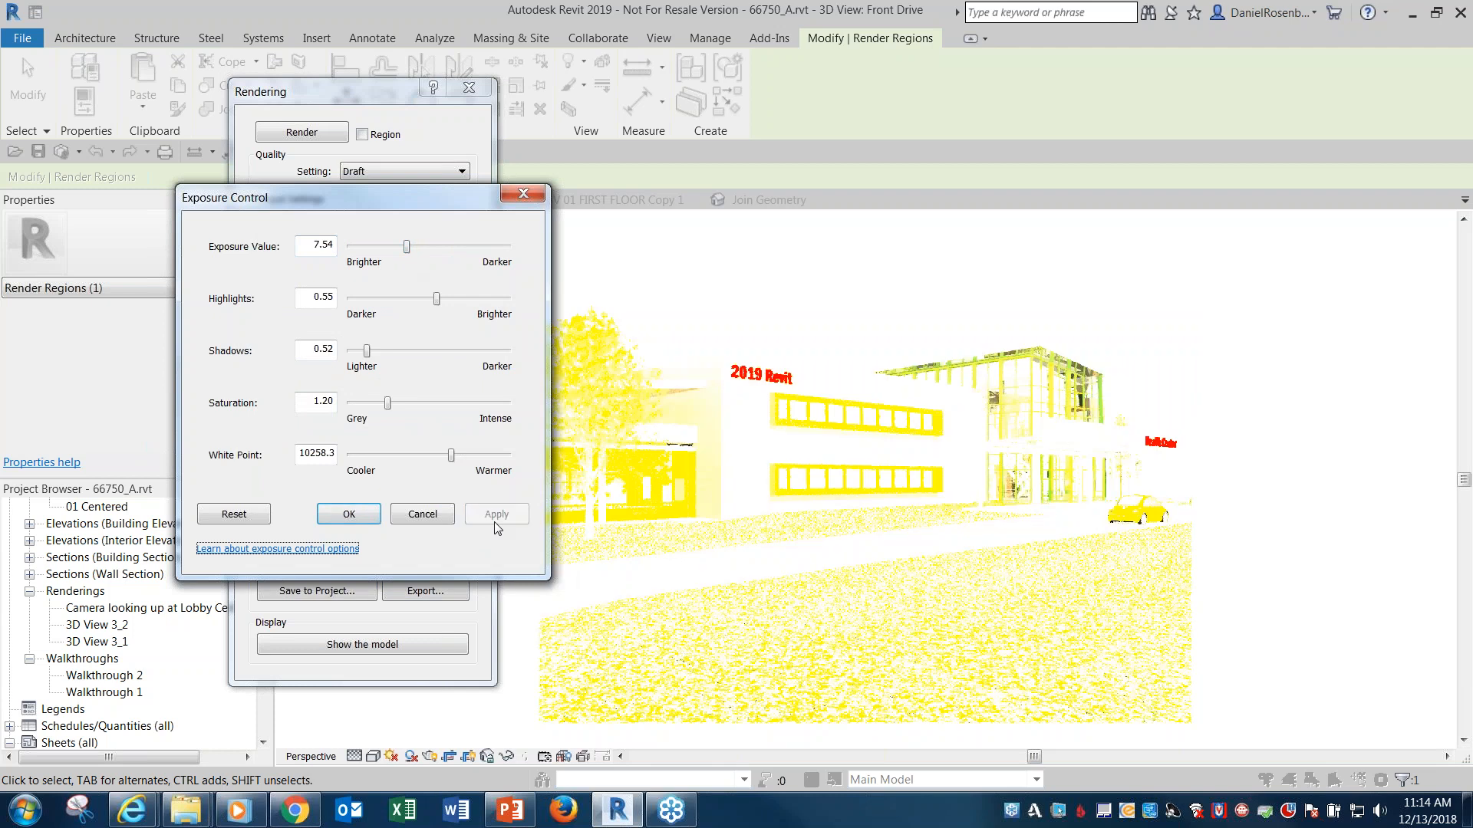
pyautogui.moveTo(407, 246); pyautogui.dragTo(459, 248)
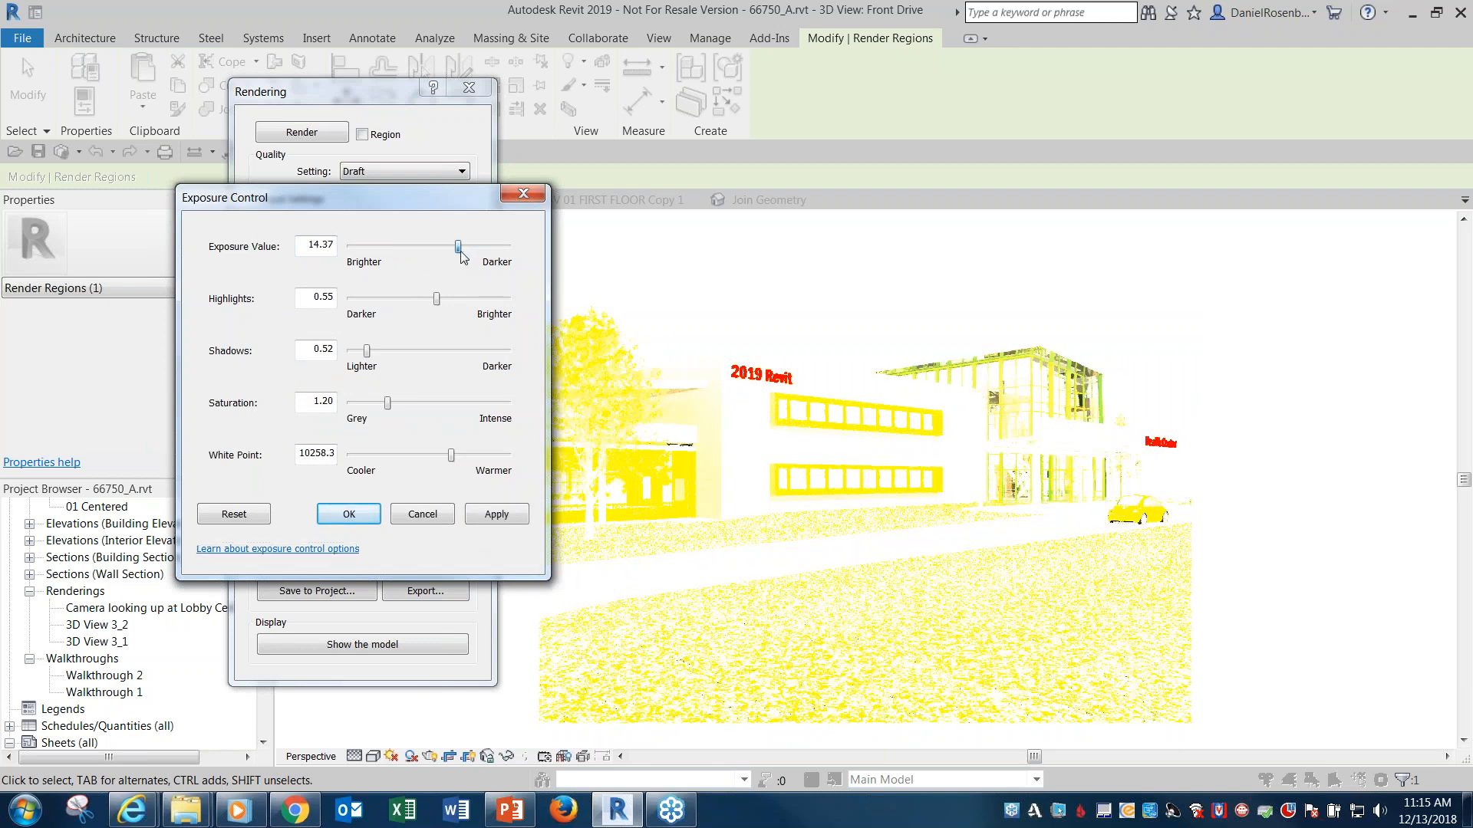
pyautogui.click(495, 514)
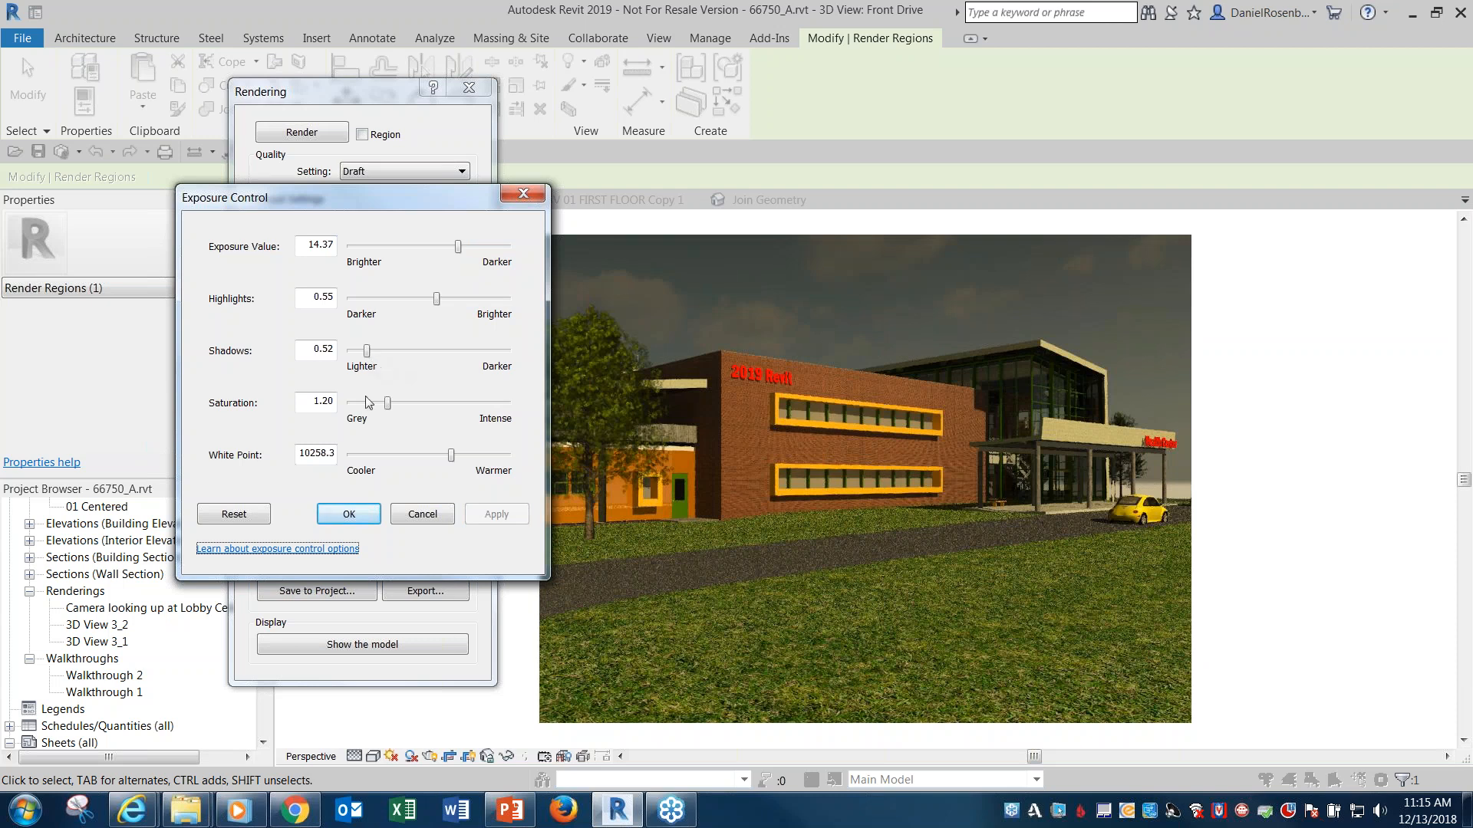
# Try a highlights value of 0.75 on the rendered image, and cancel the exposure adjustment
pyautogui.moveTo(437, 298); pyautogui.dragTo(469, 299)
pyautogui.click(488, 513)
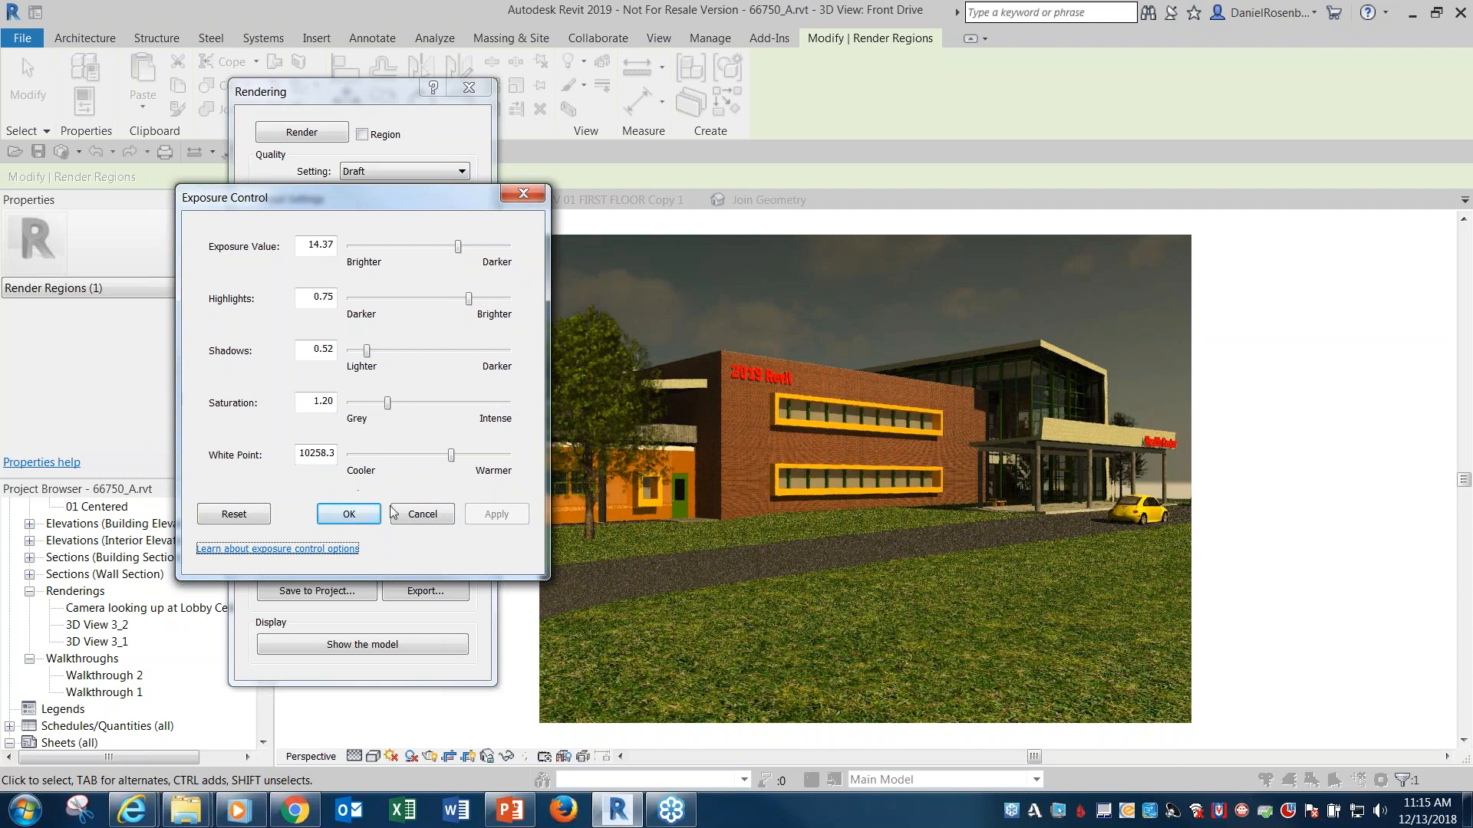
pyautogui.click(431, 515)
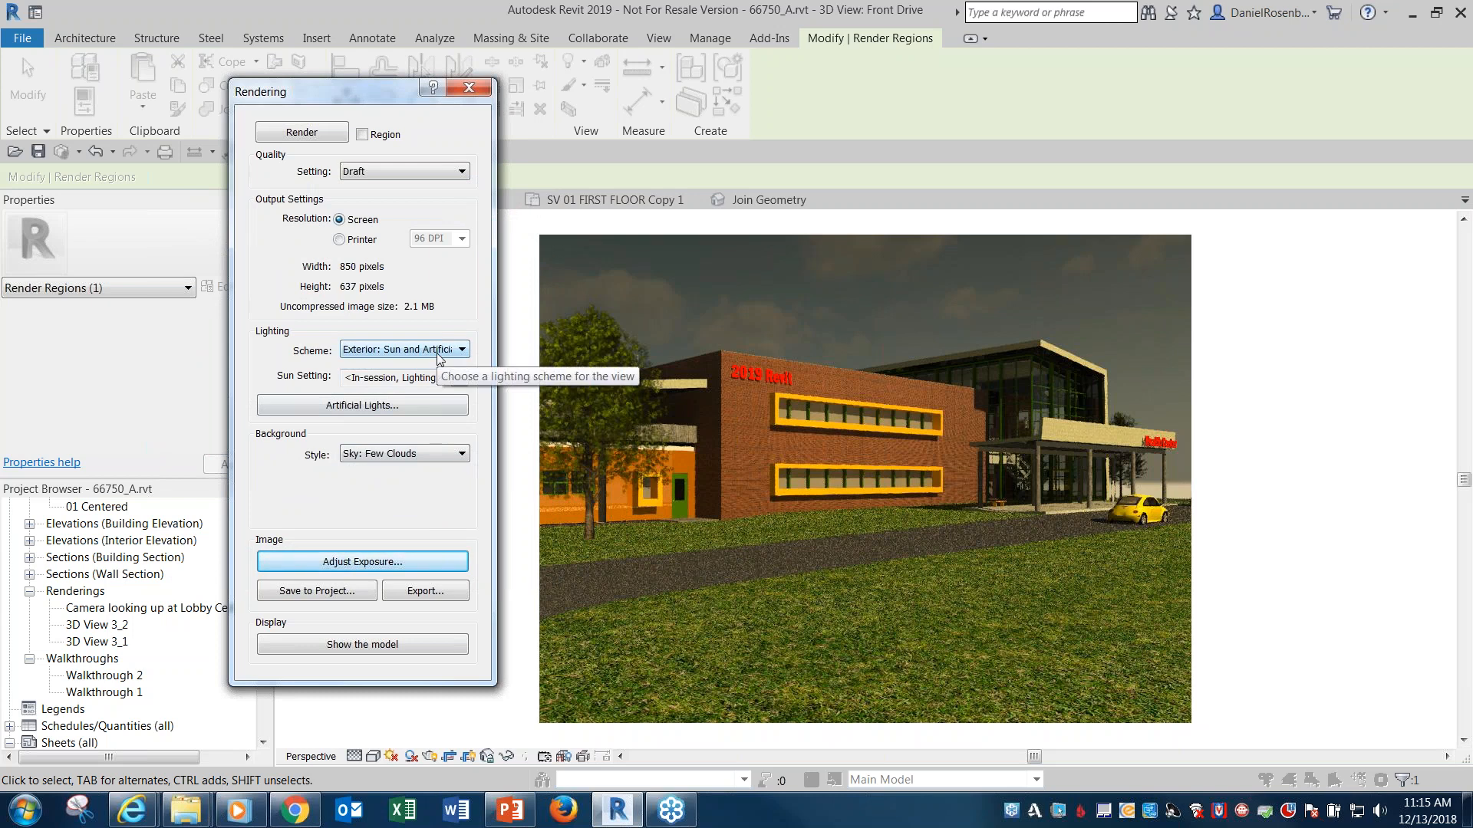
# Close the Rendering dialog and start Render in Cloud, continuing past the welcome message to the cloud render settings
pyautogui.click(469, 87)
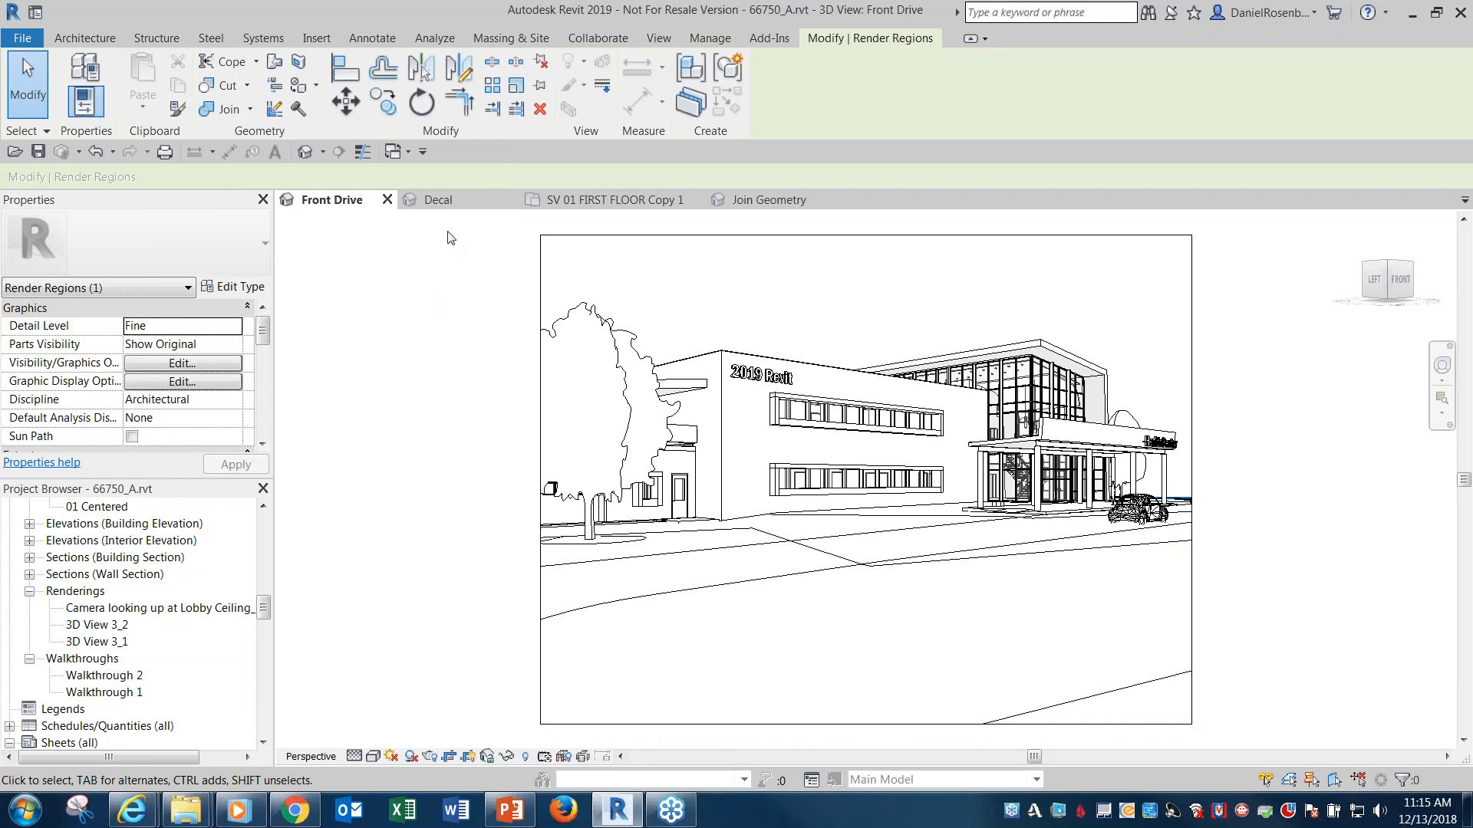
pyautogui.click(660, 40)
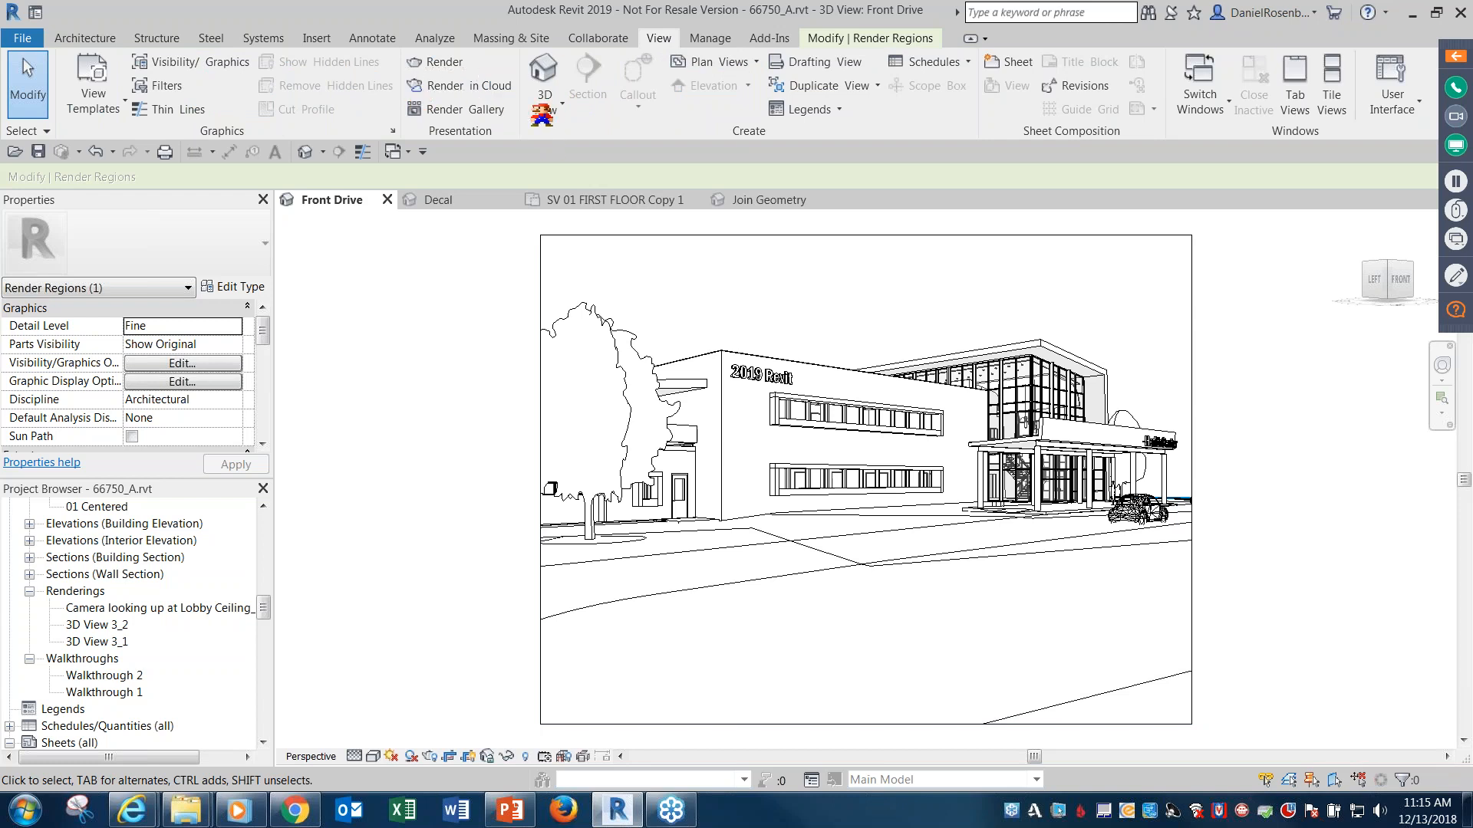
pyautogui.click(453, 92)
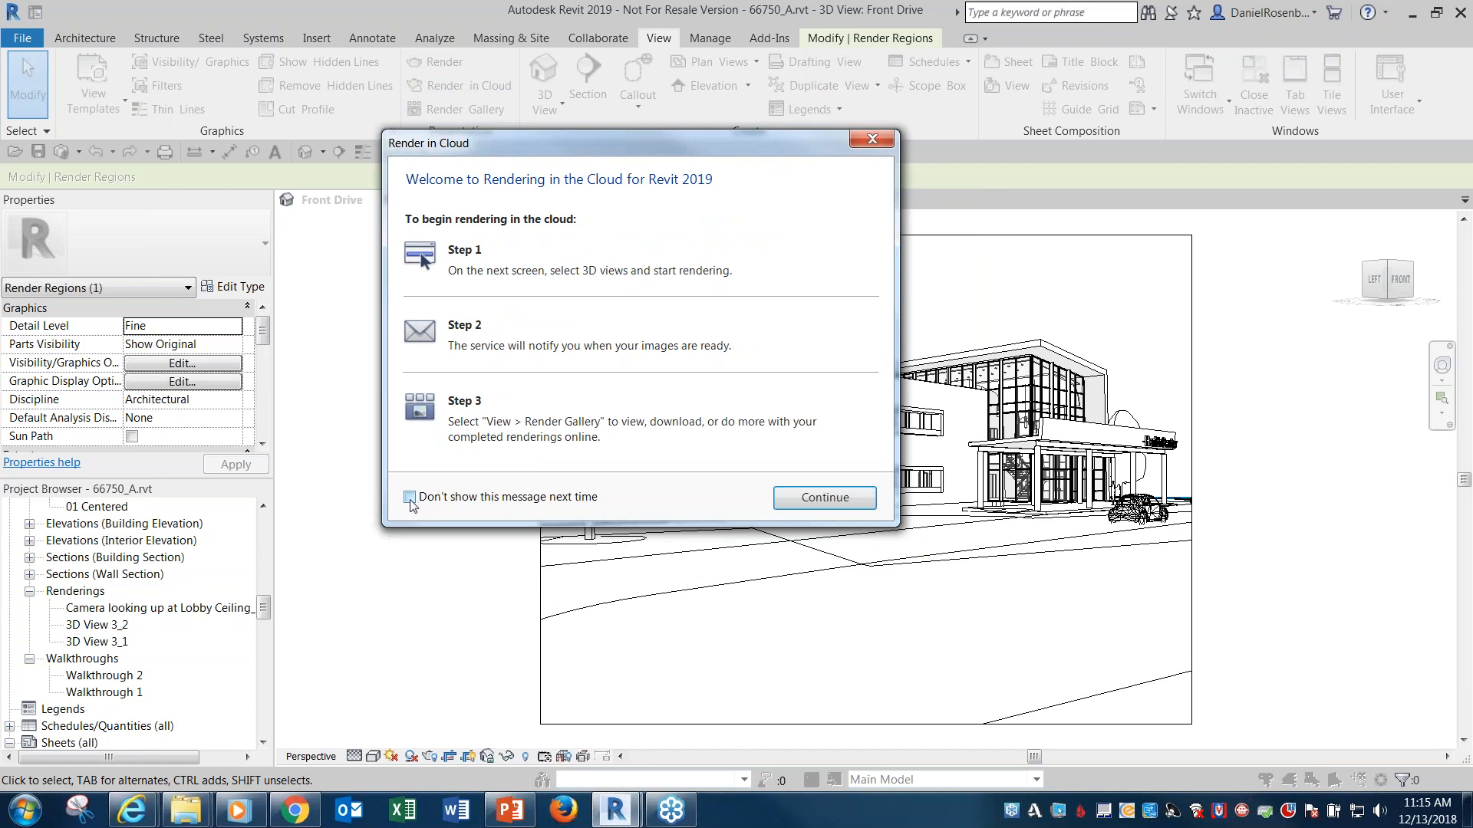
pyautogui.click(829, 505)
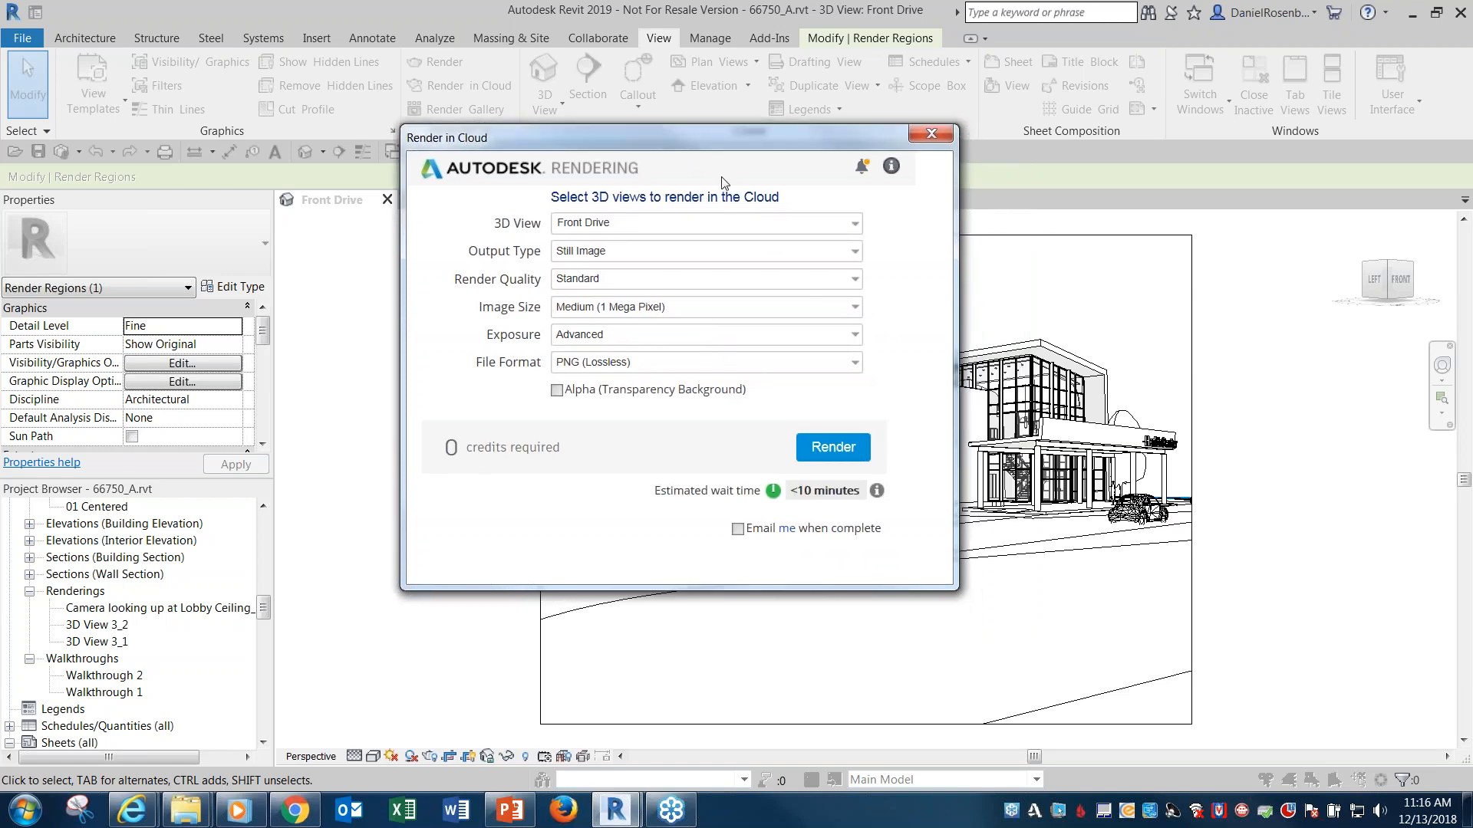
# Review the 3D views and output types available for cloud rendering, keeping Front Drive and Still Image
pyautogui.click(855, 226)
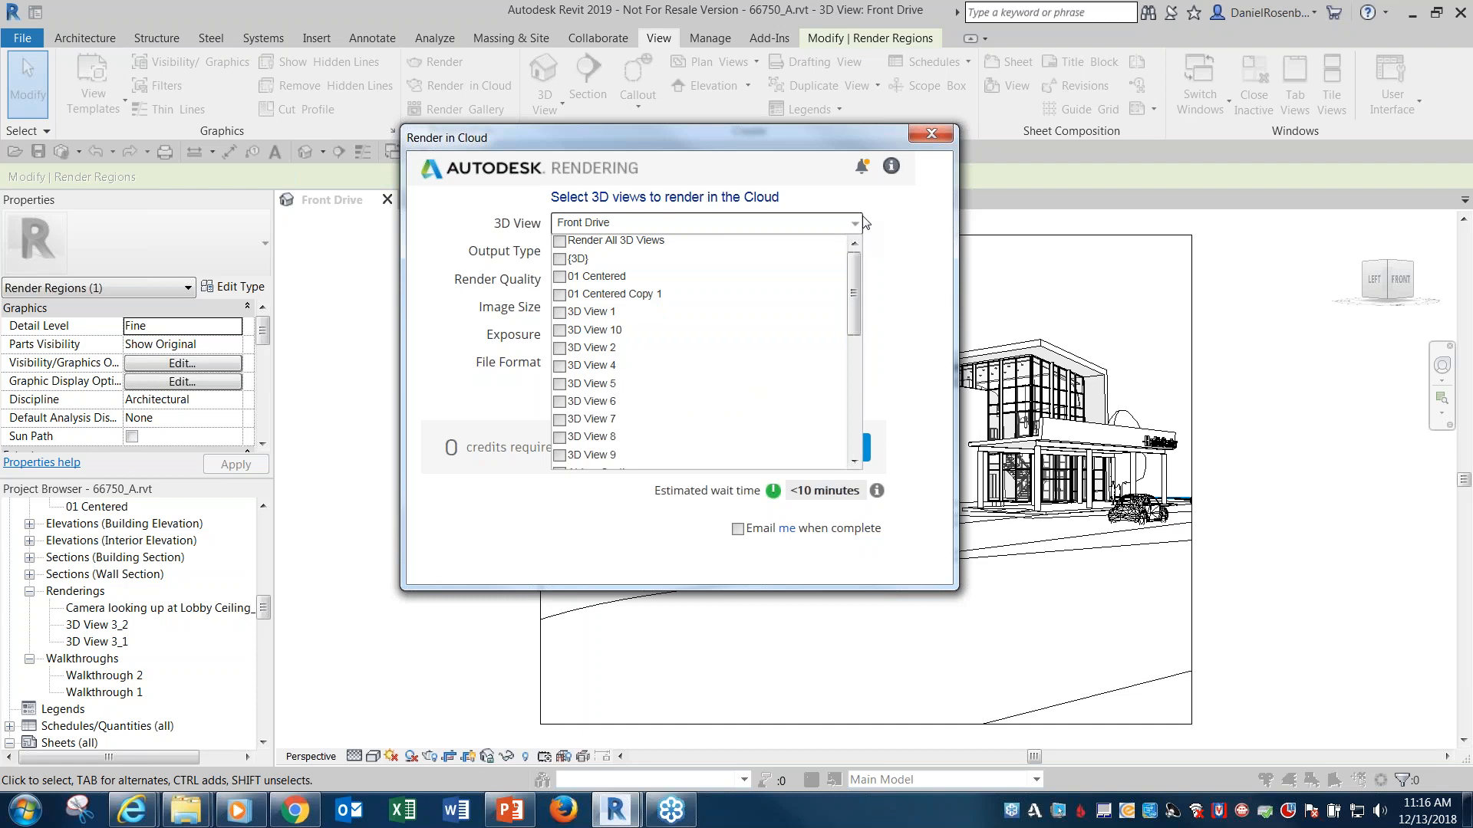
pyautogui.moveTo(853, 274); pyautogui.dragTo(881, 207)
pyautogui.click(881, 207)
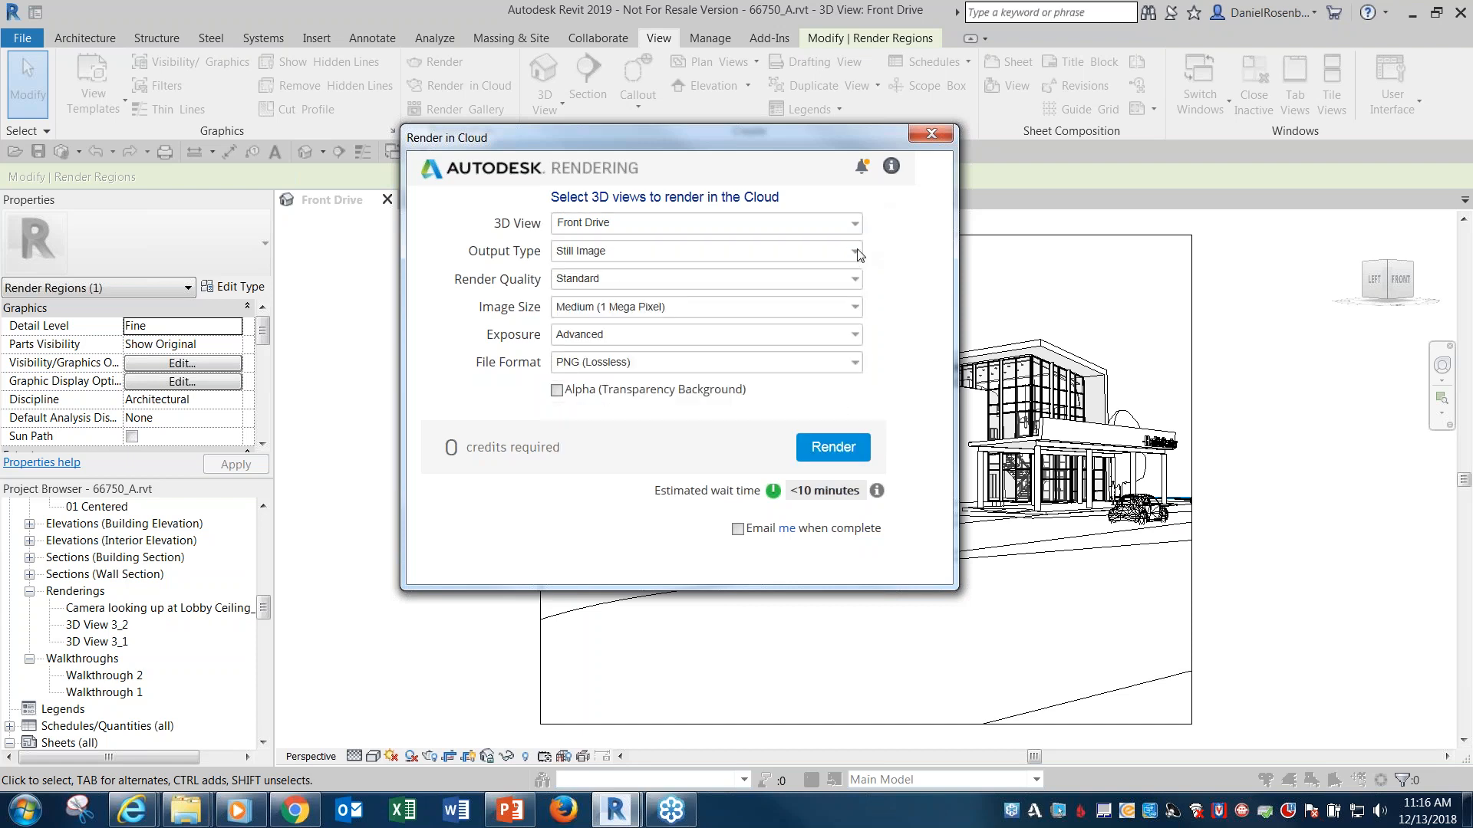
pyautogui.click(856, 253)
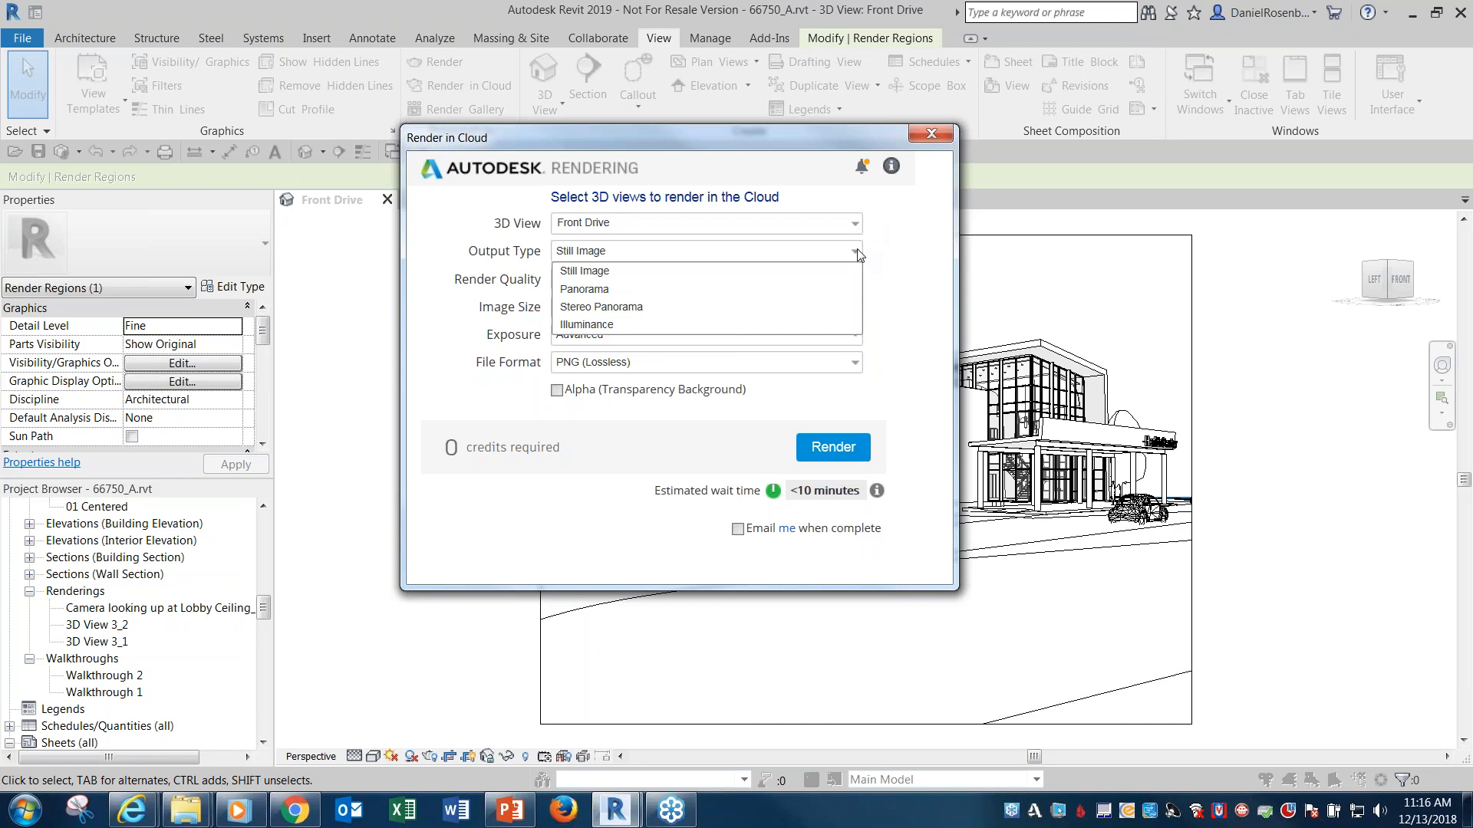
pyautogui.click(890, 243)
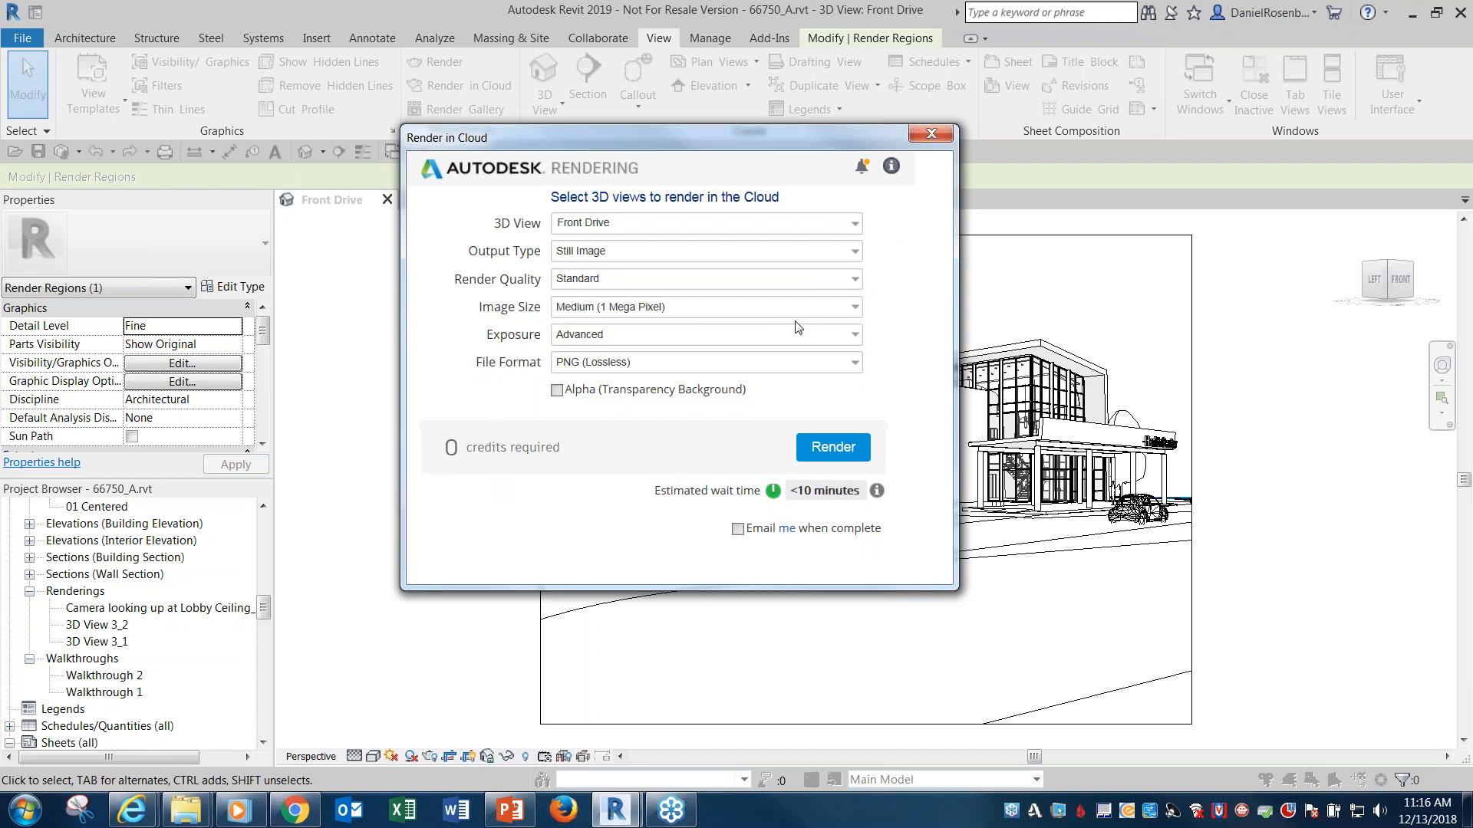
# Try the Final render quality with the Maximum (16 Mega Pixel) image size for the cloud rendering
pyautogui.click(856, 283)
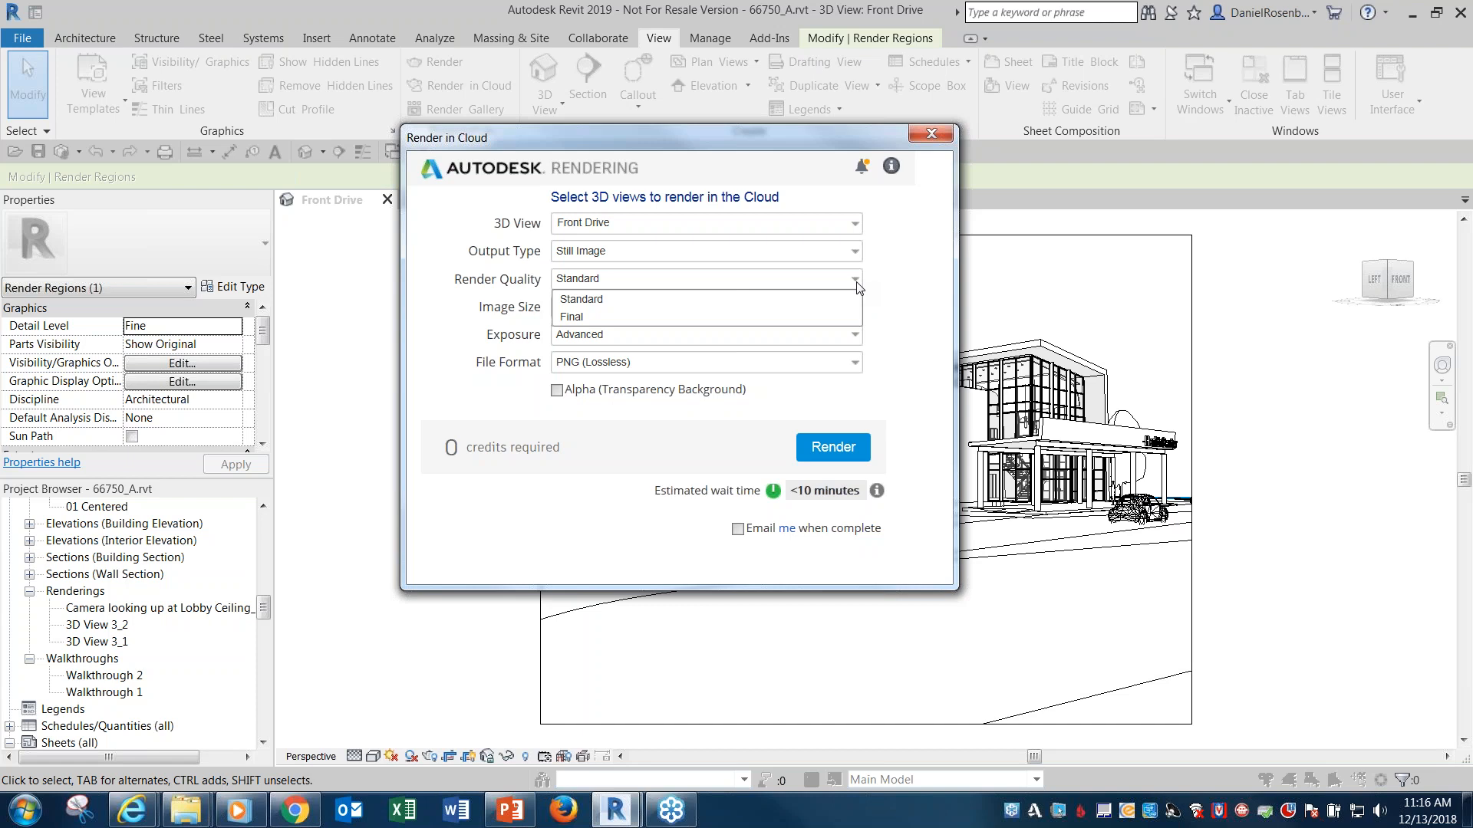
pyautogui.click(854, 284)
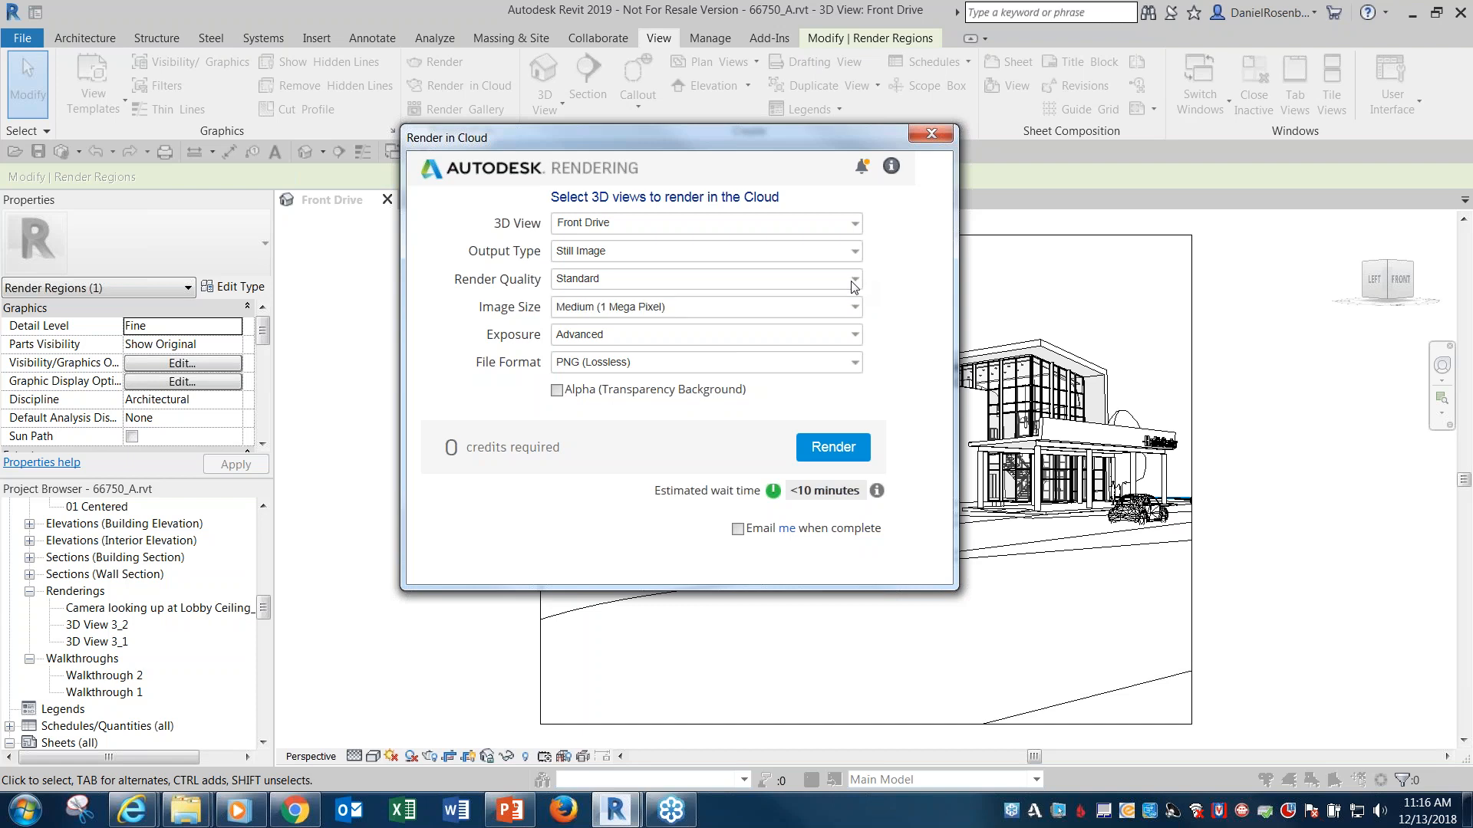
pyautogui.click(854, 307)
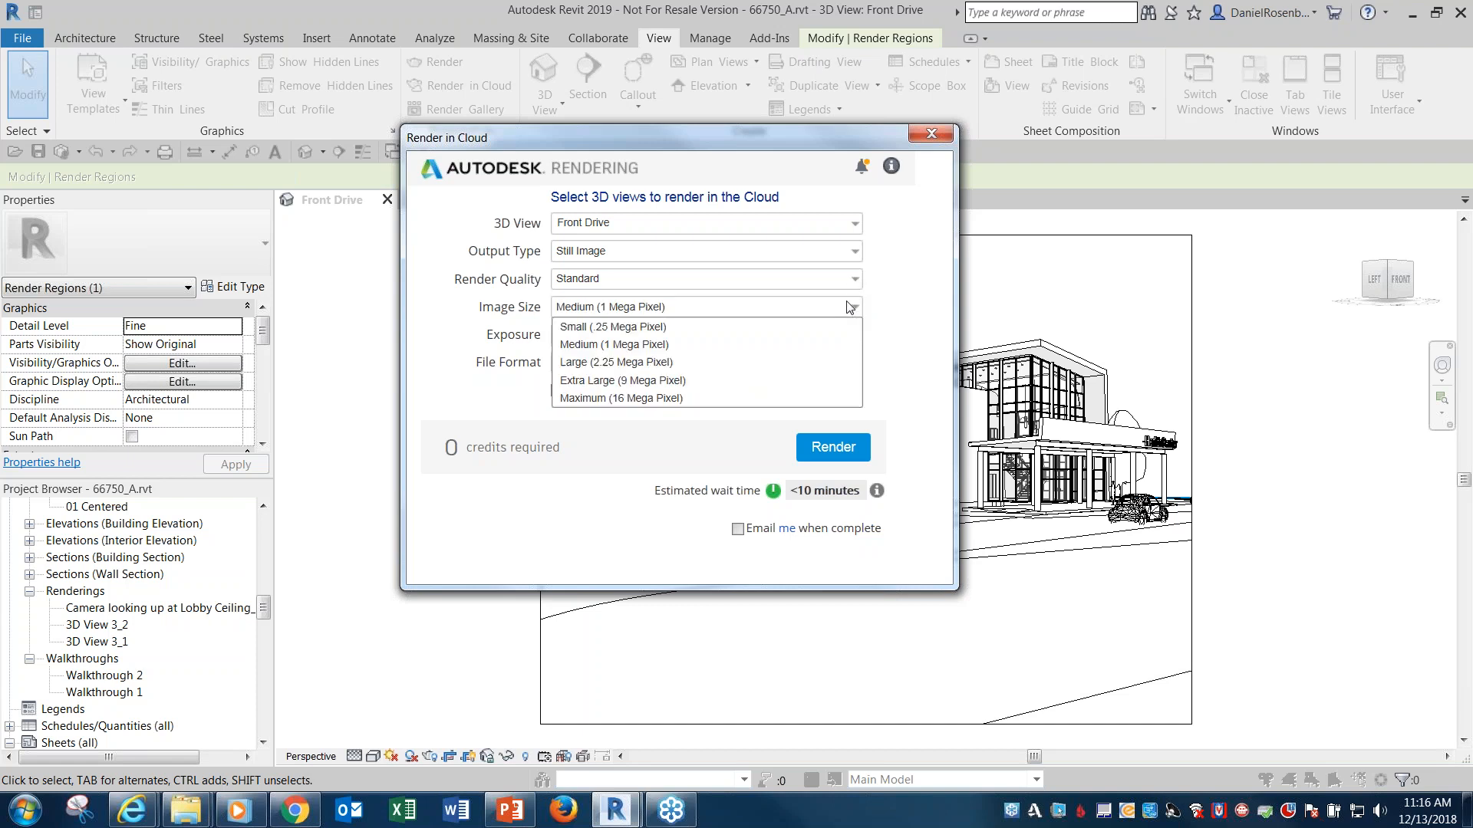
pyautogui.click(854, 280)
pyautogui.click(785, 314)
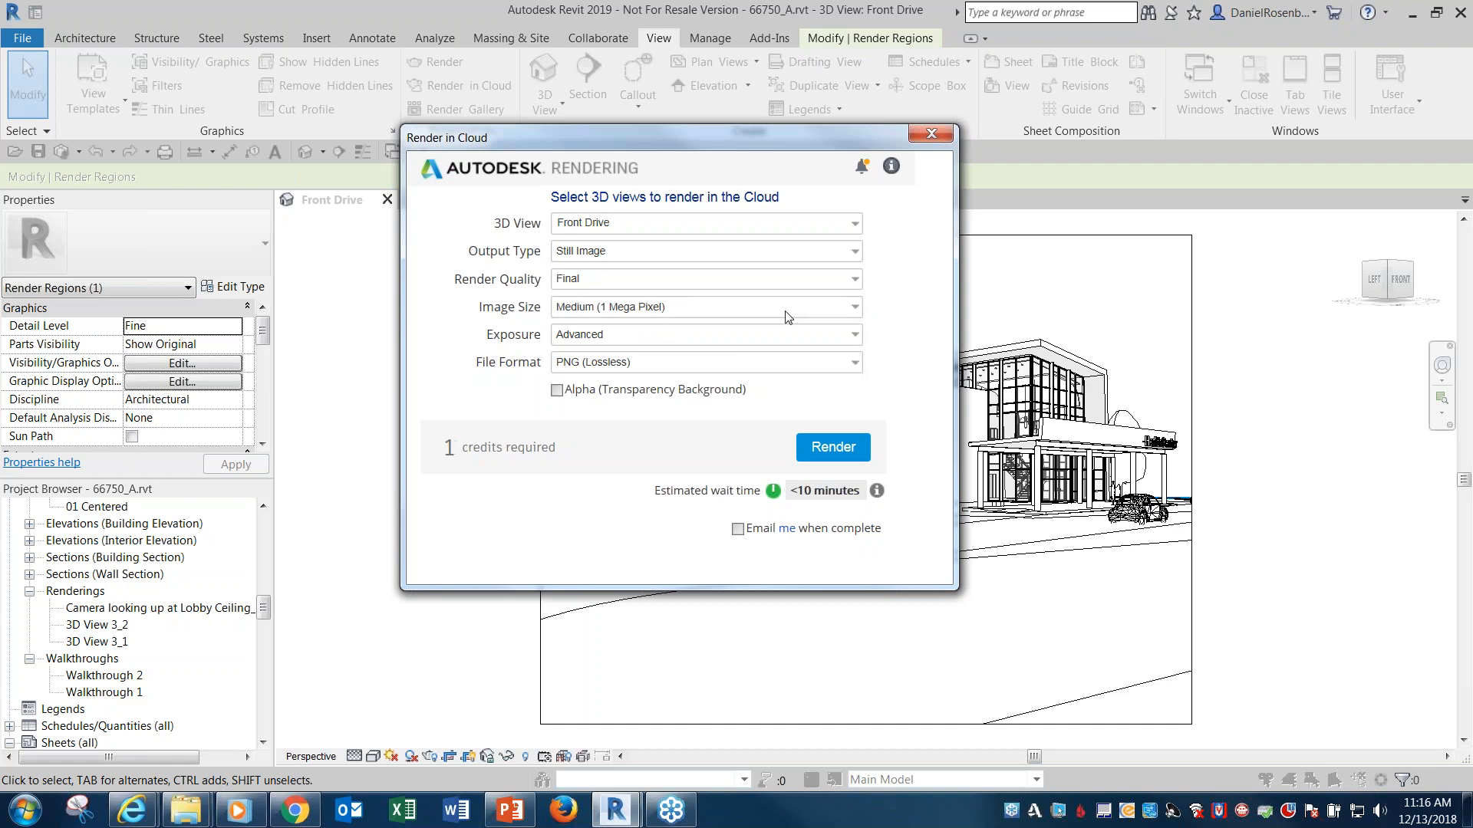
pyautogui.click(842, 308)
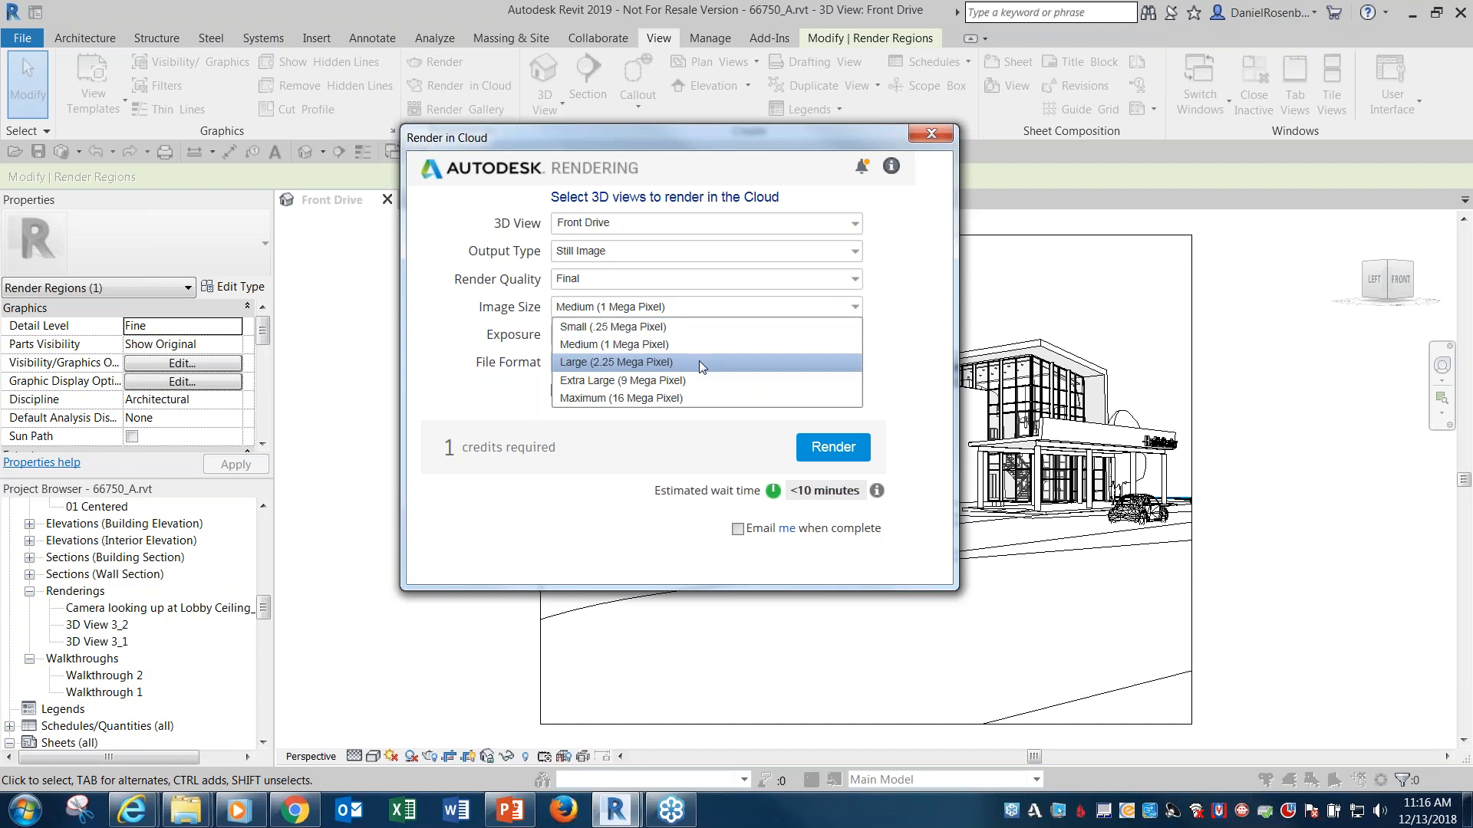
pyautogui.click(679, 396)
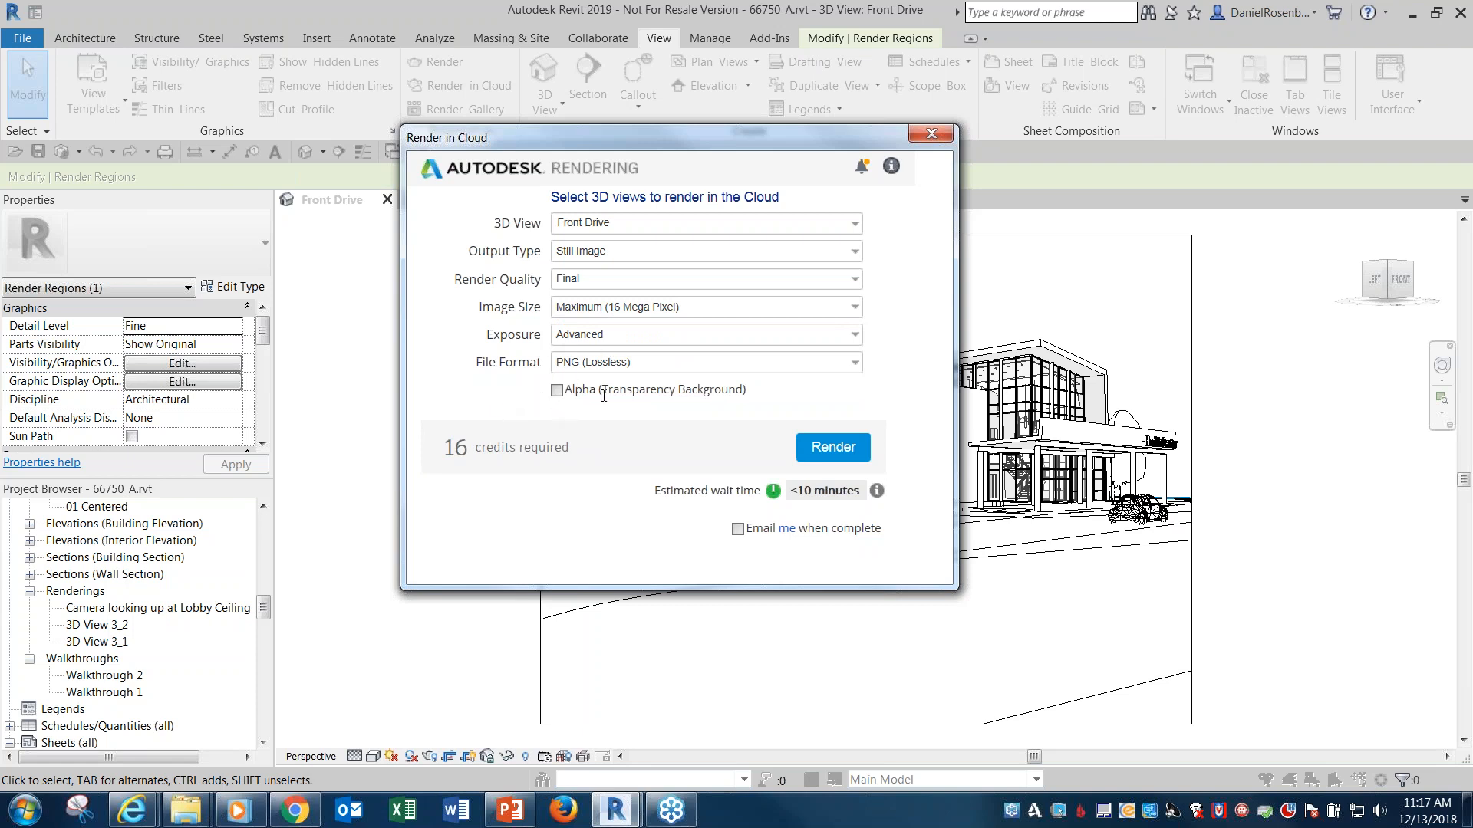
# Review the cloud rendering file formats, keeping PNG (Lossless), and close Render in Cloud without rendering
pyautogui.click(849, 368)
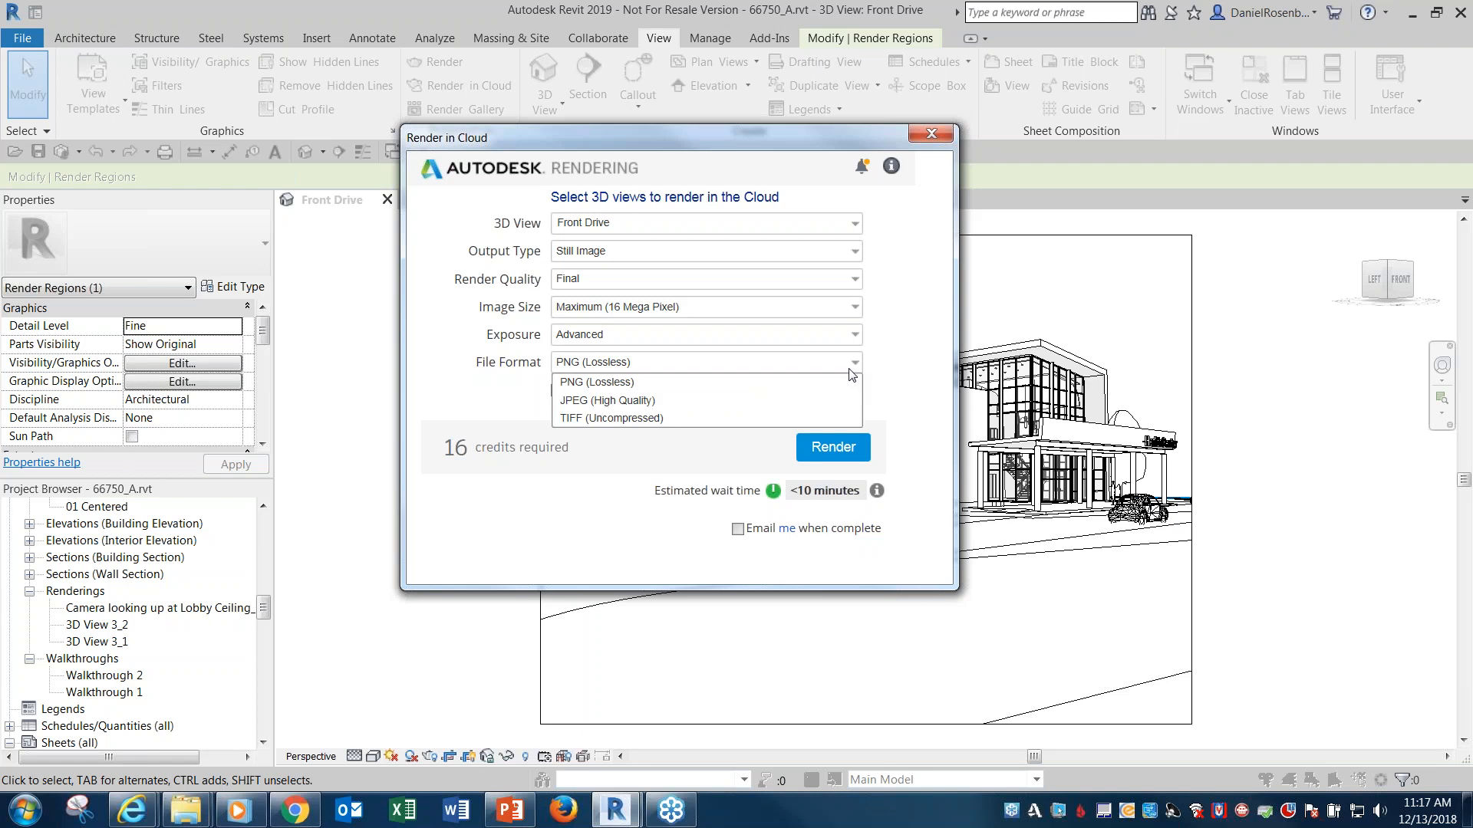
pyautogui.click(850, 370)
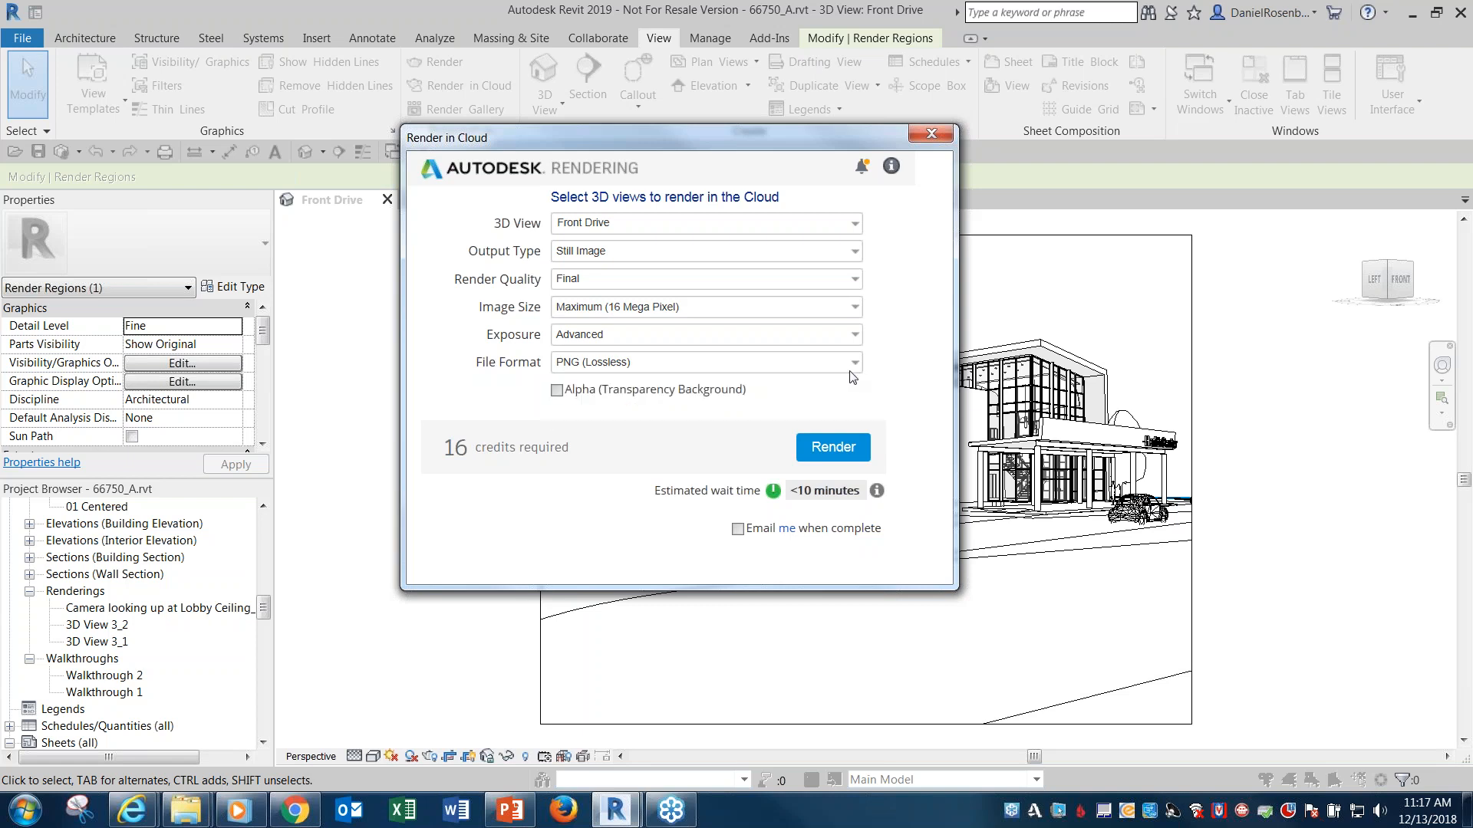
pyautogui.click(849, 369)
pyautogui.click(877, 365)
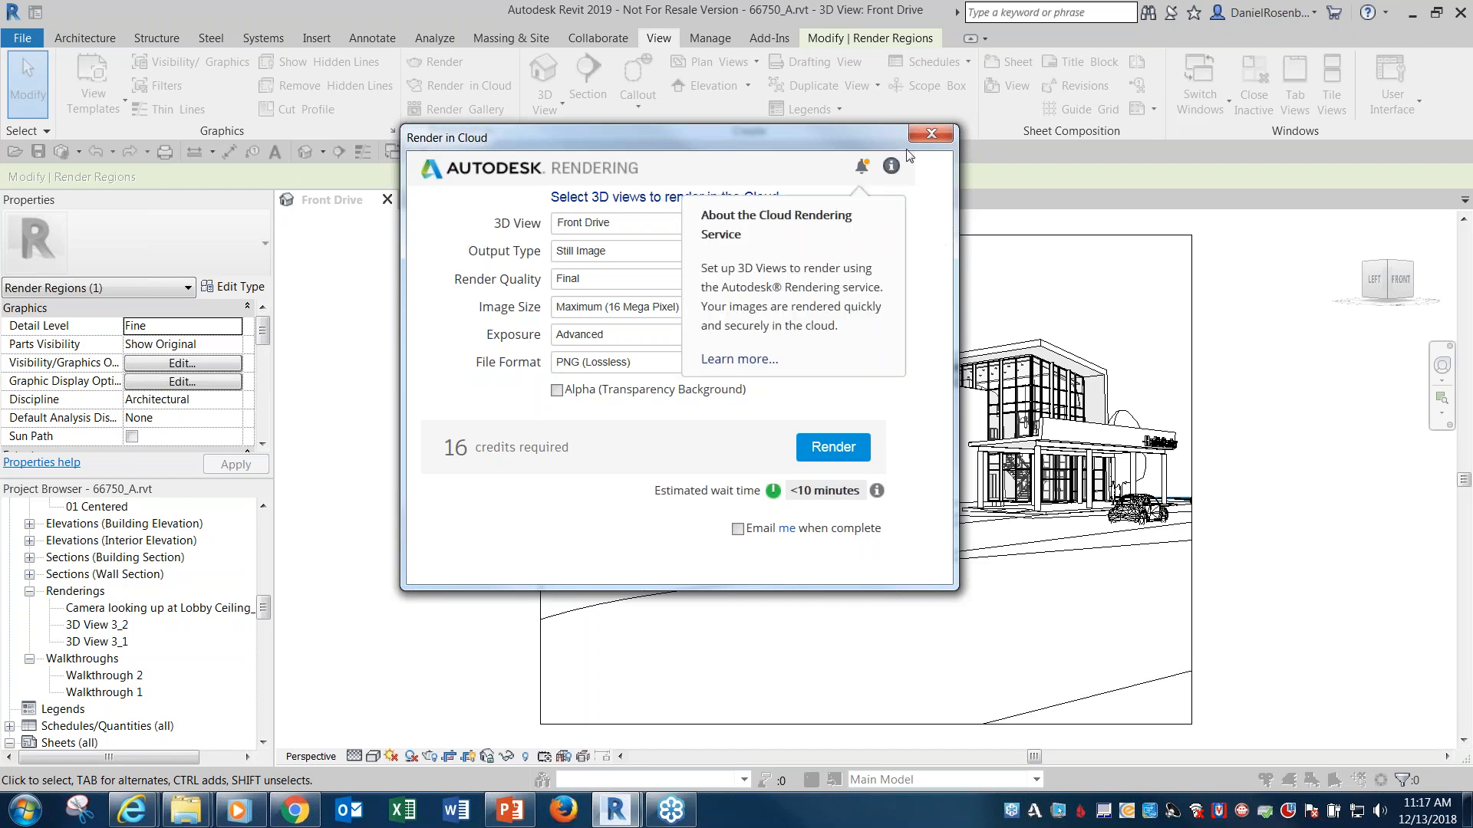
pyautogui.click(928, 140)
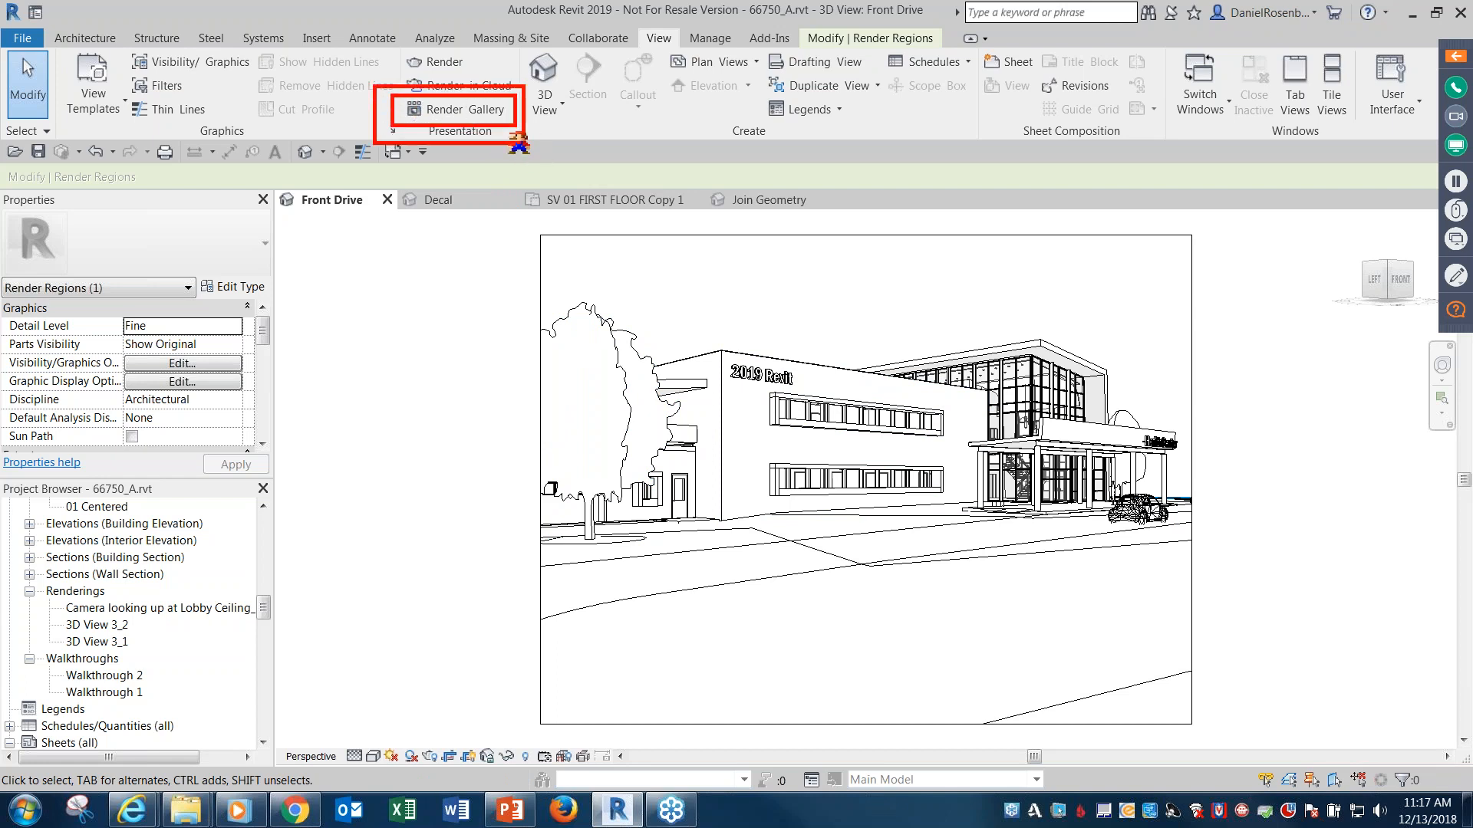
# Open the Render Gallery, switch to Chrome, and browse the projects in My Renderings
pyautogui.click(474, 111)
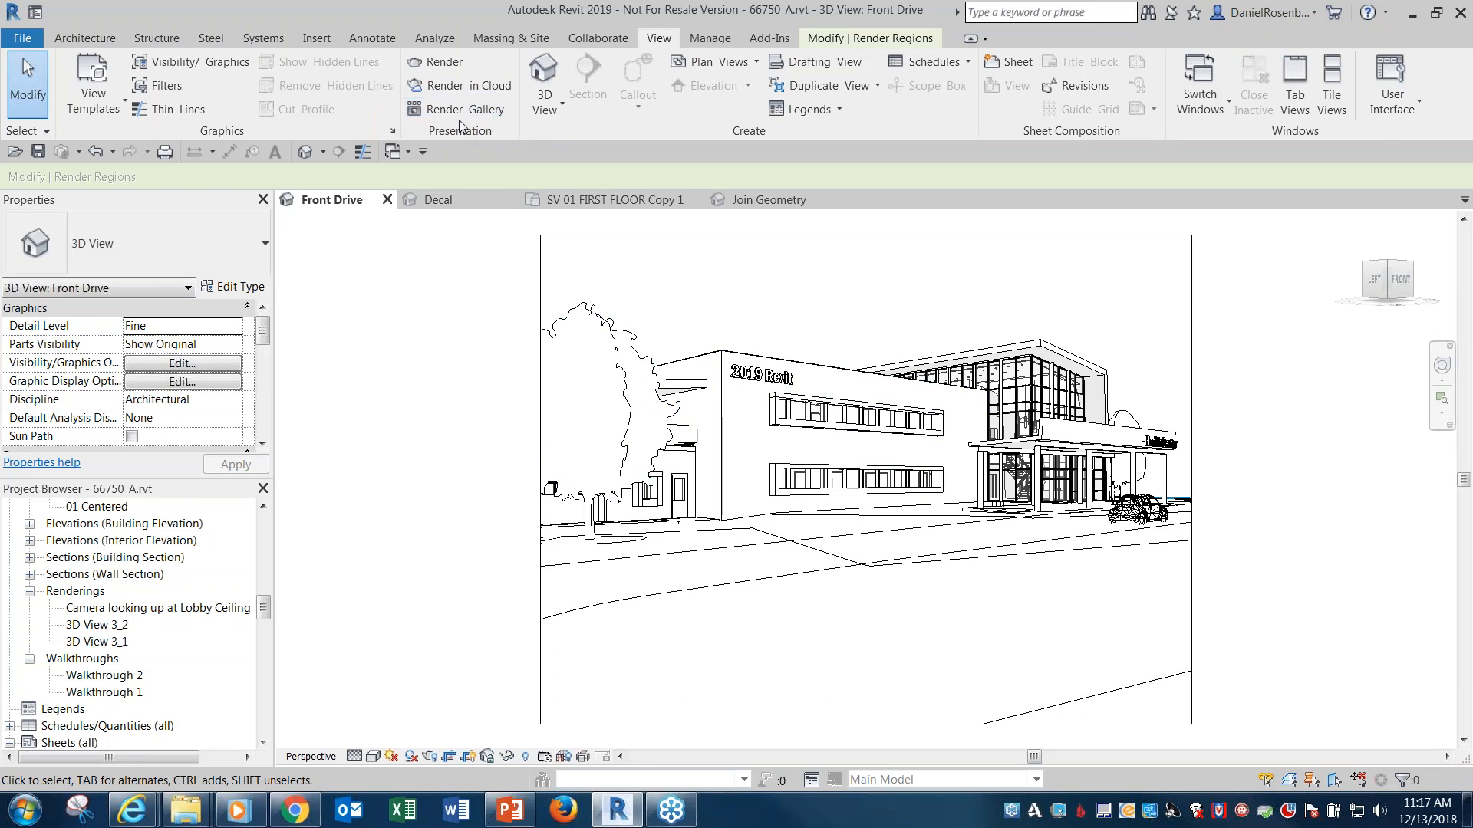
pyautogui.click(301, 819)
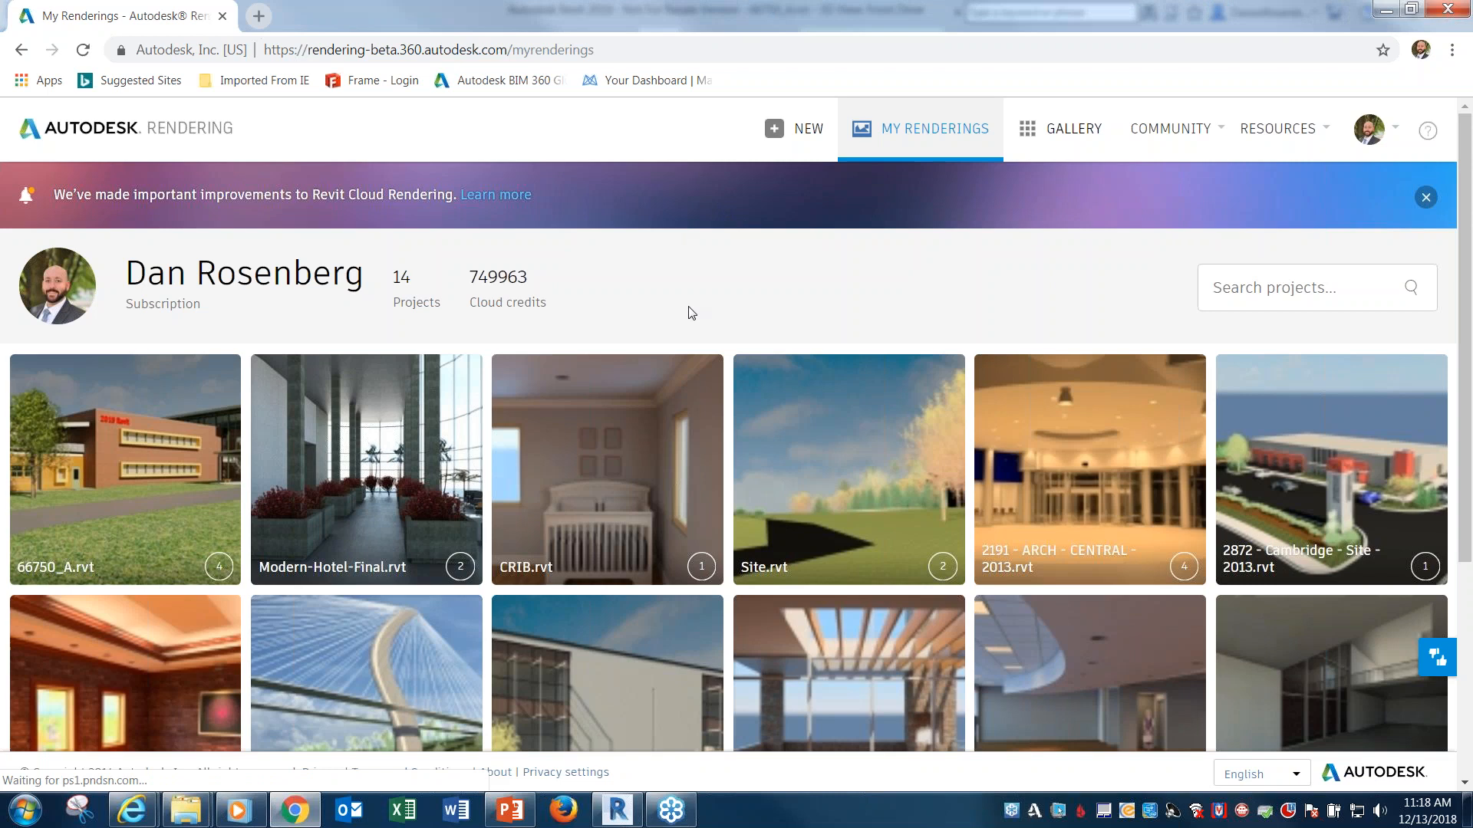
pyautogui.scroll(-1, 688, 311)
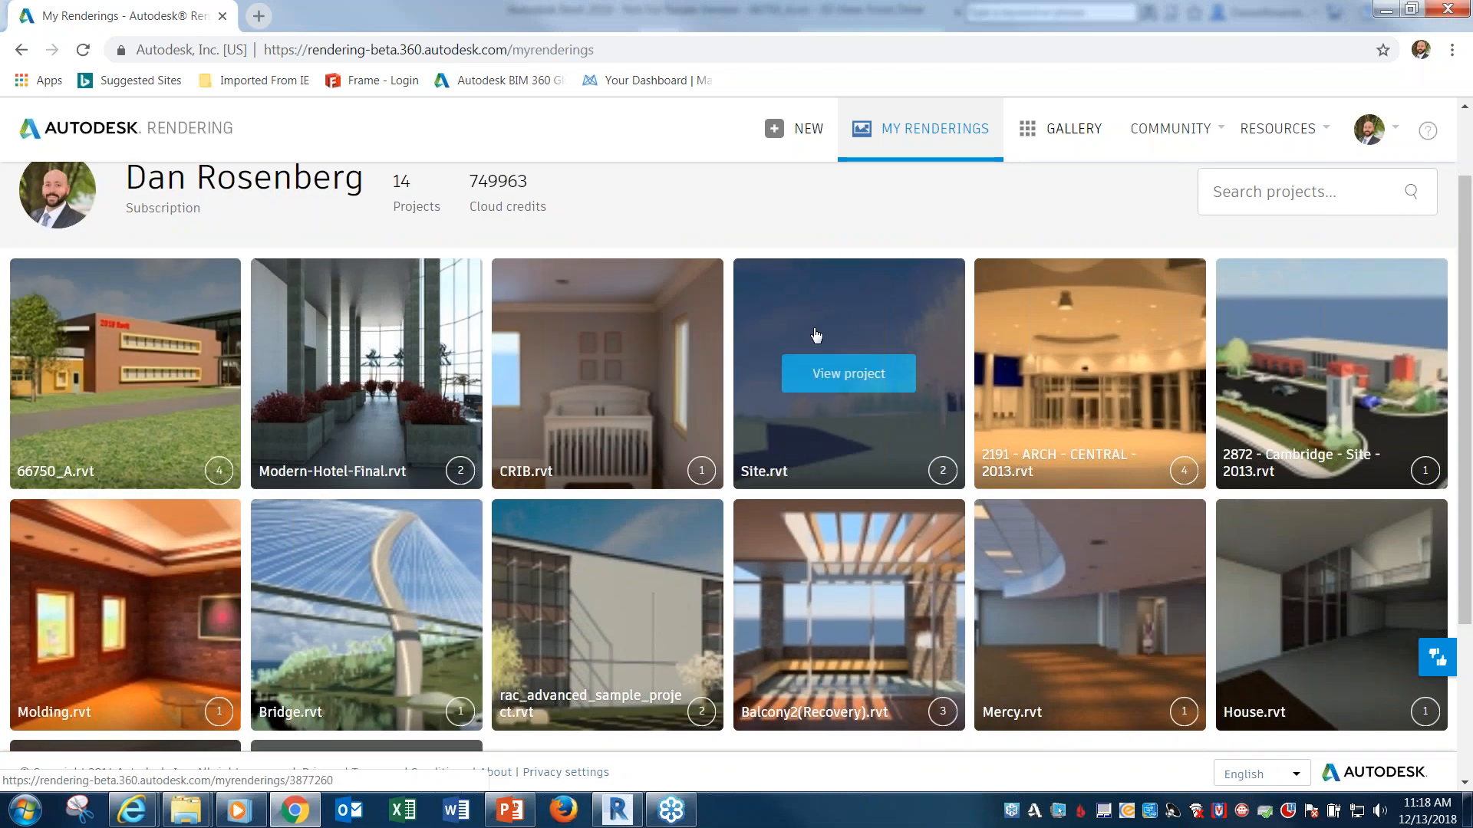
pyautogui.scroll(-2, 815, 335)
pyautogui.scroll(1, 601, 672)
pyautogui.scroll(2, 601, 672)
# Open the 66750_A.rvt project in My Renderings and expand its group of 3D View 3 renderings
pyautogui.moveTo(184, 388)
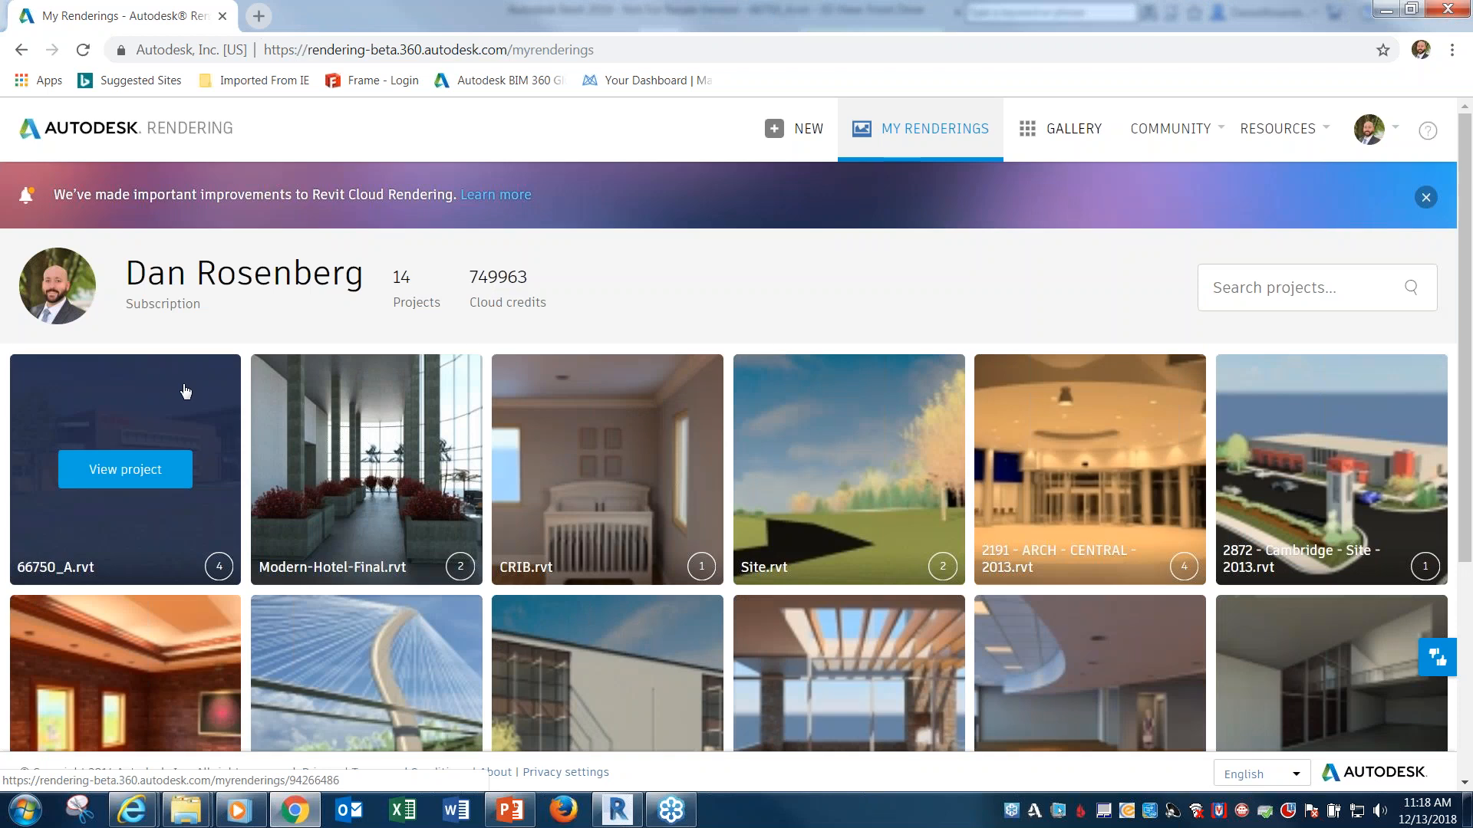
pyautogui.click(169, 394)
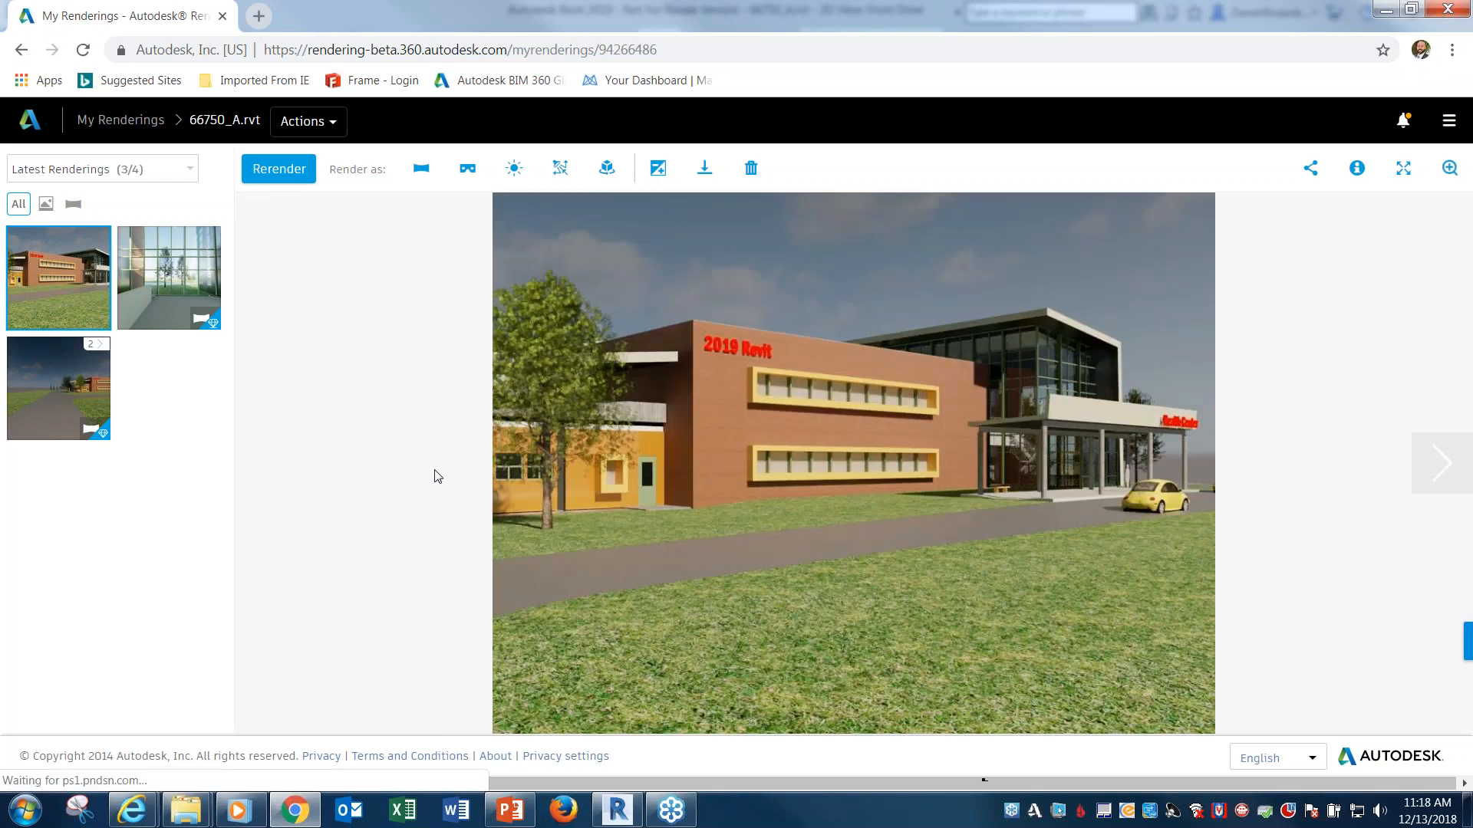
pyautogui.moveTo(91, 379)
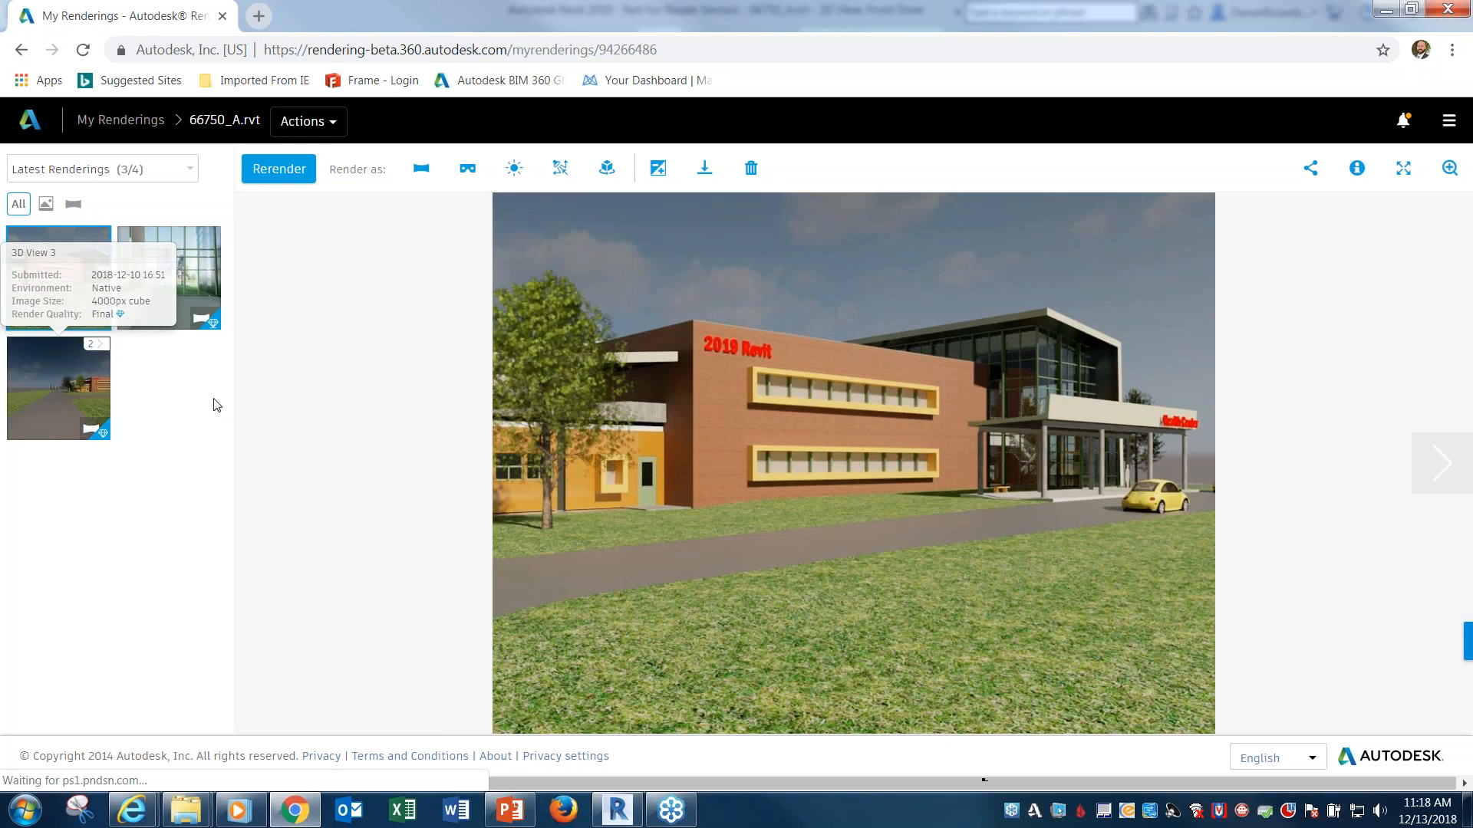
pyautogui.click(100, 350)
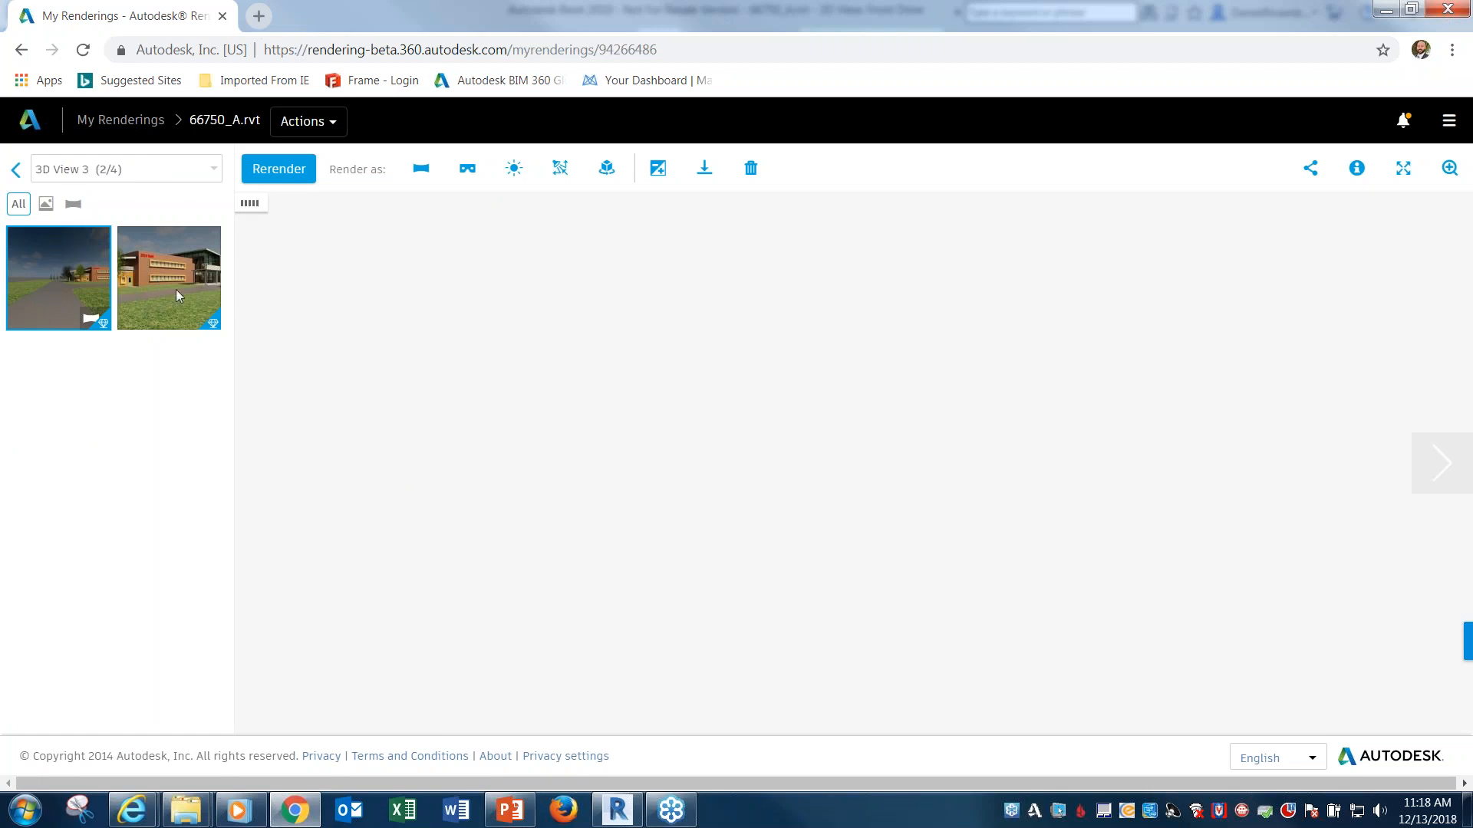
# Display the still image of 3D View 3 and check its download format options
pyautogui.click(185, 267)
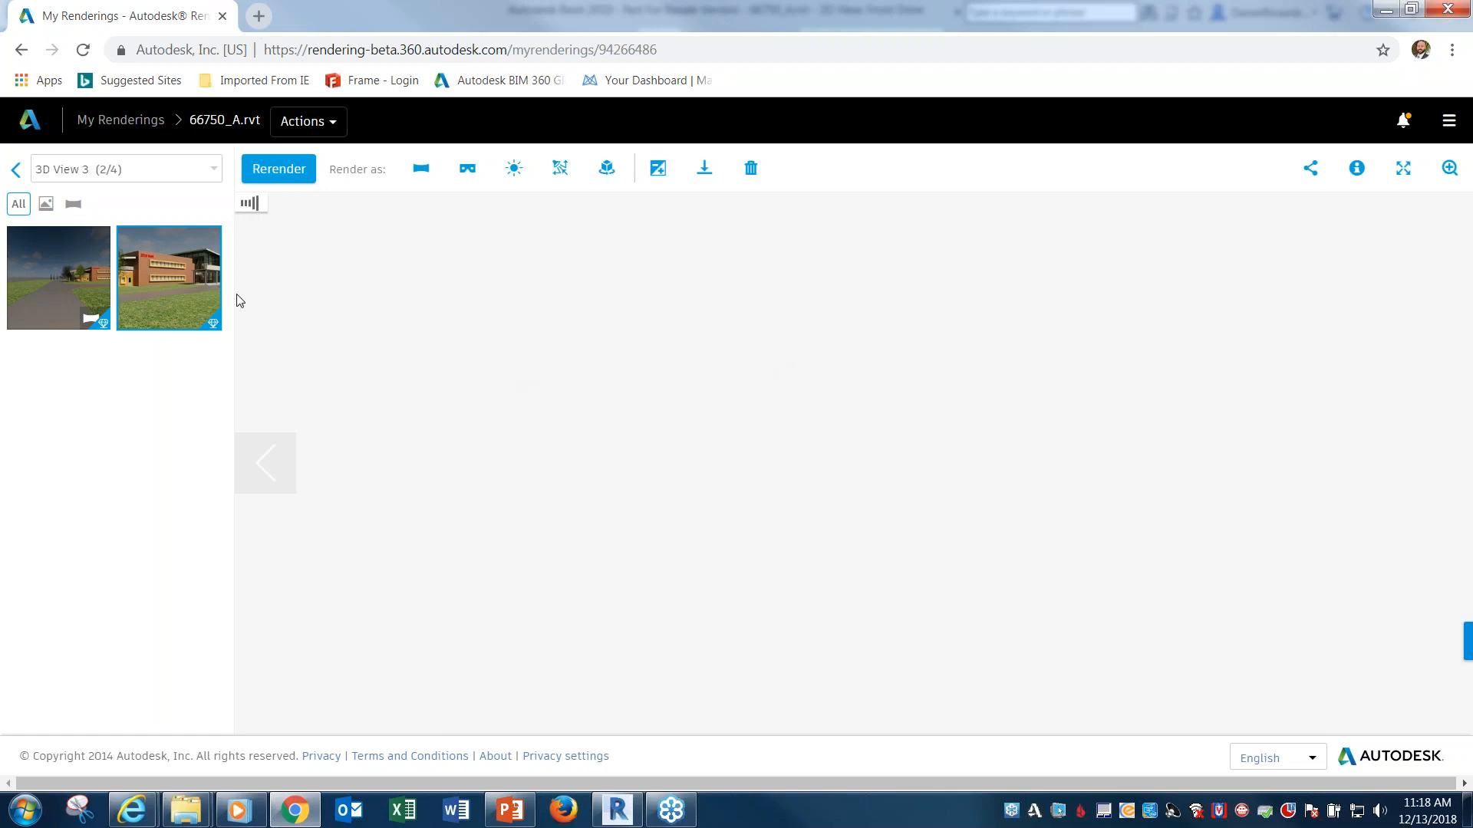
pyautogui.moveTo(221, 276)
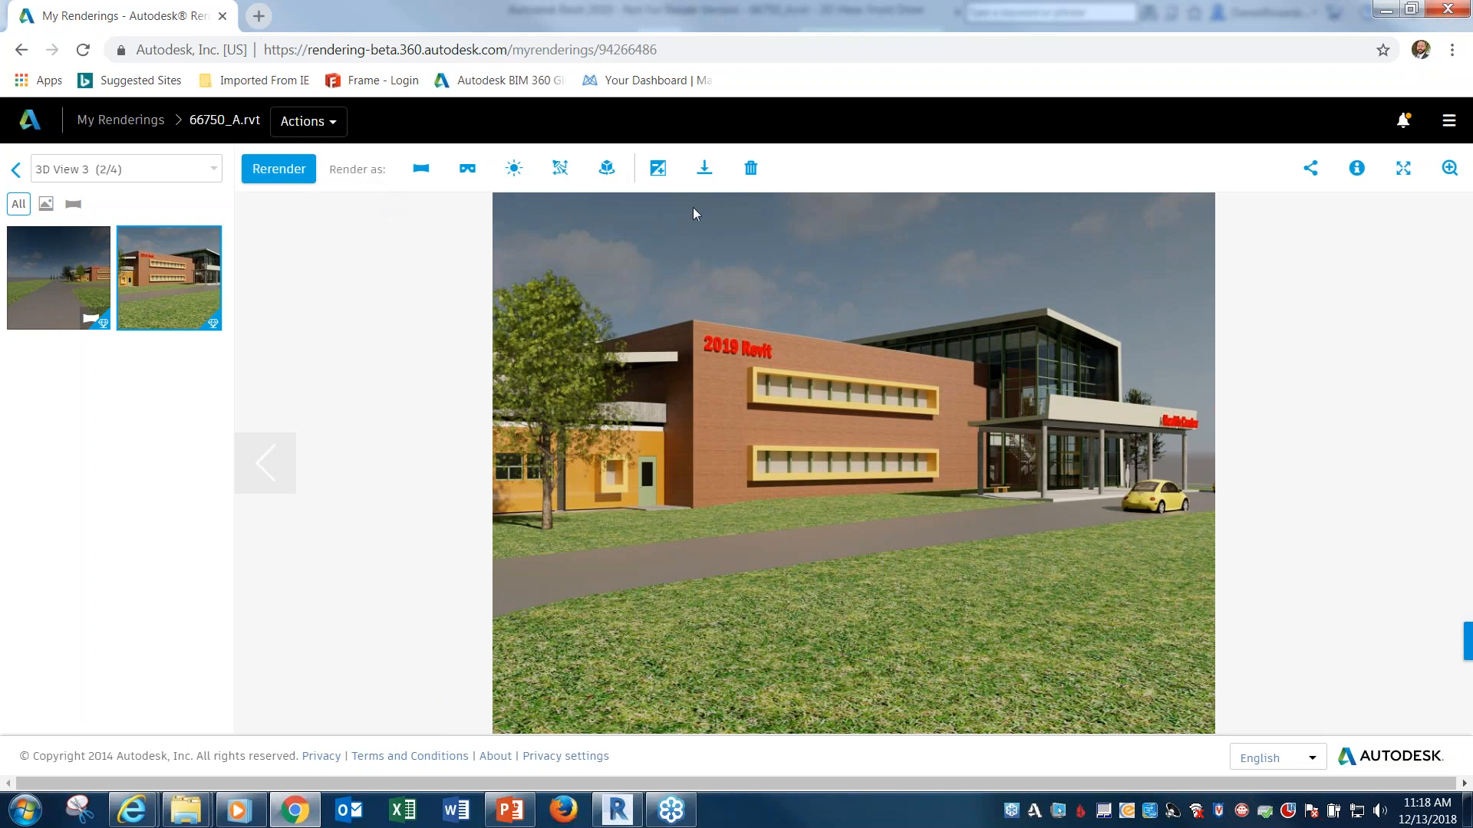
pyautogui.click(704, 170)
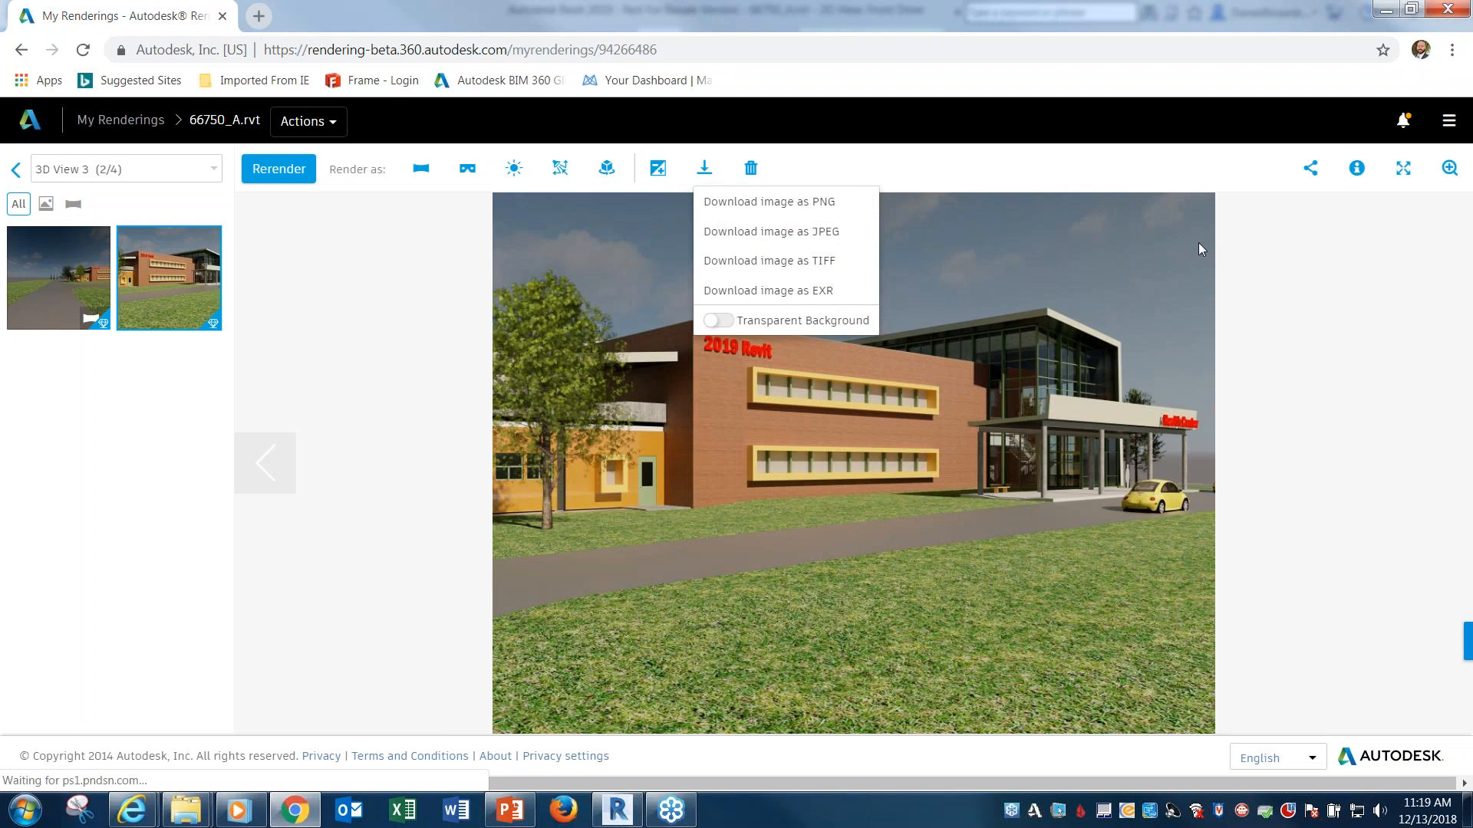
# Switch to Revit, start Render in Cloud for the Front Drive view, and set the output type to Panorama with Final quality
pyautogui.click(482, 304)
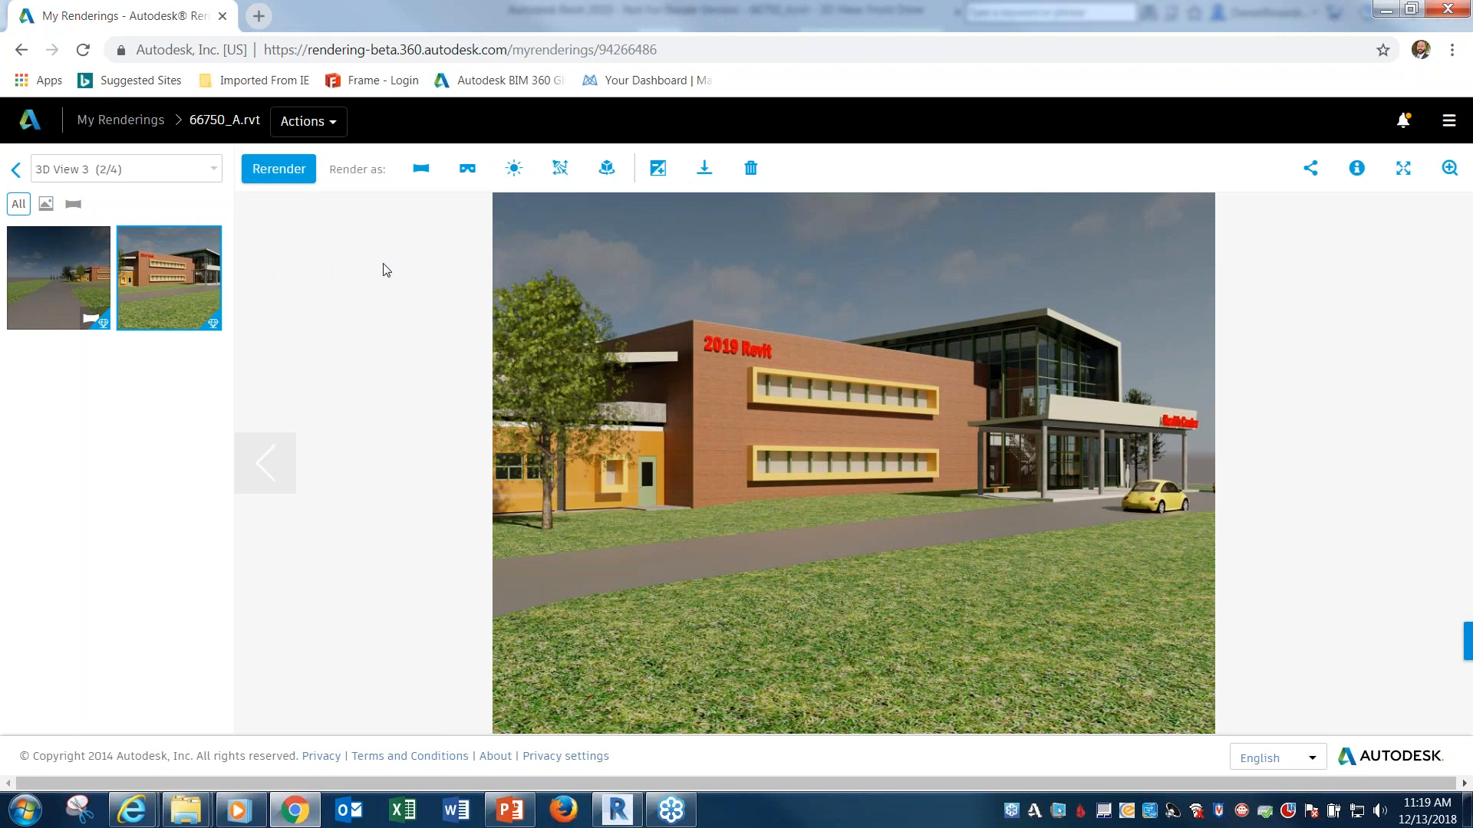
pyautogui.click(615, 810)
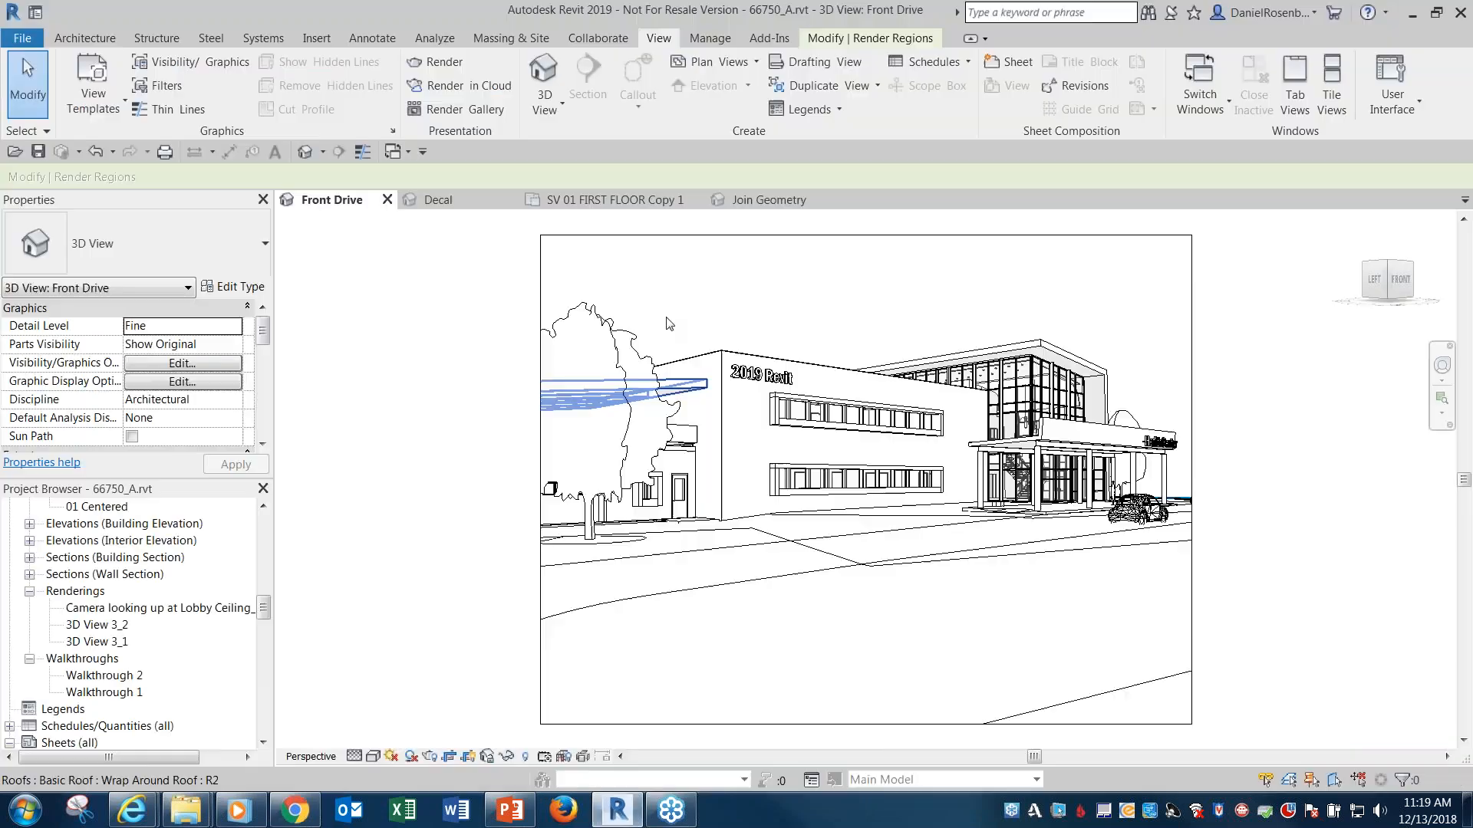
pyautogui.click(479, 86)
pyautogui.click(920, 569)
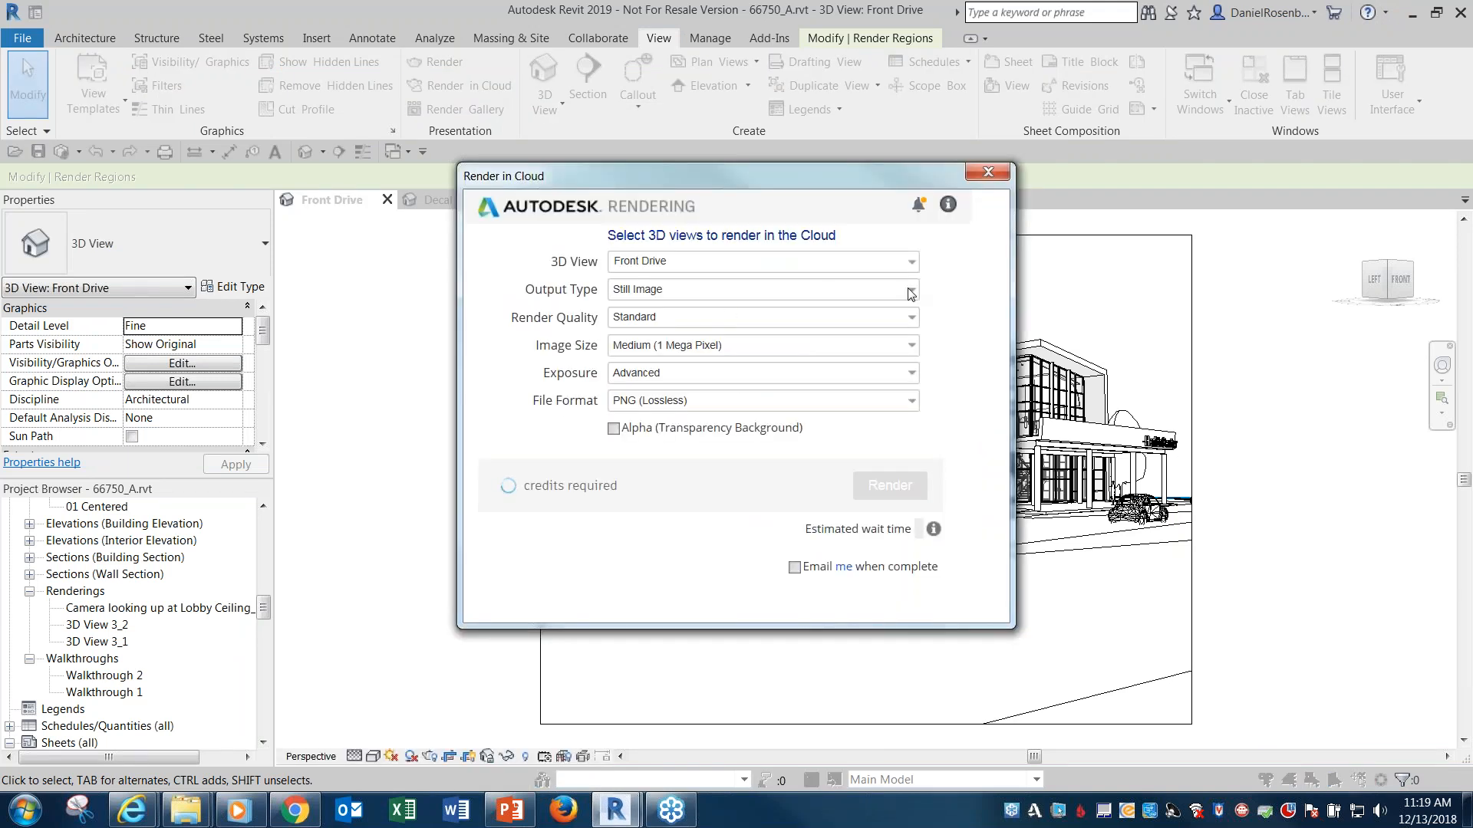
pyautogui.click(911, 291)
pyautogui.click(784, 334)
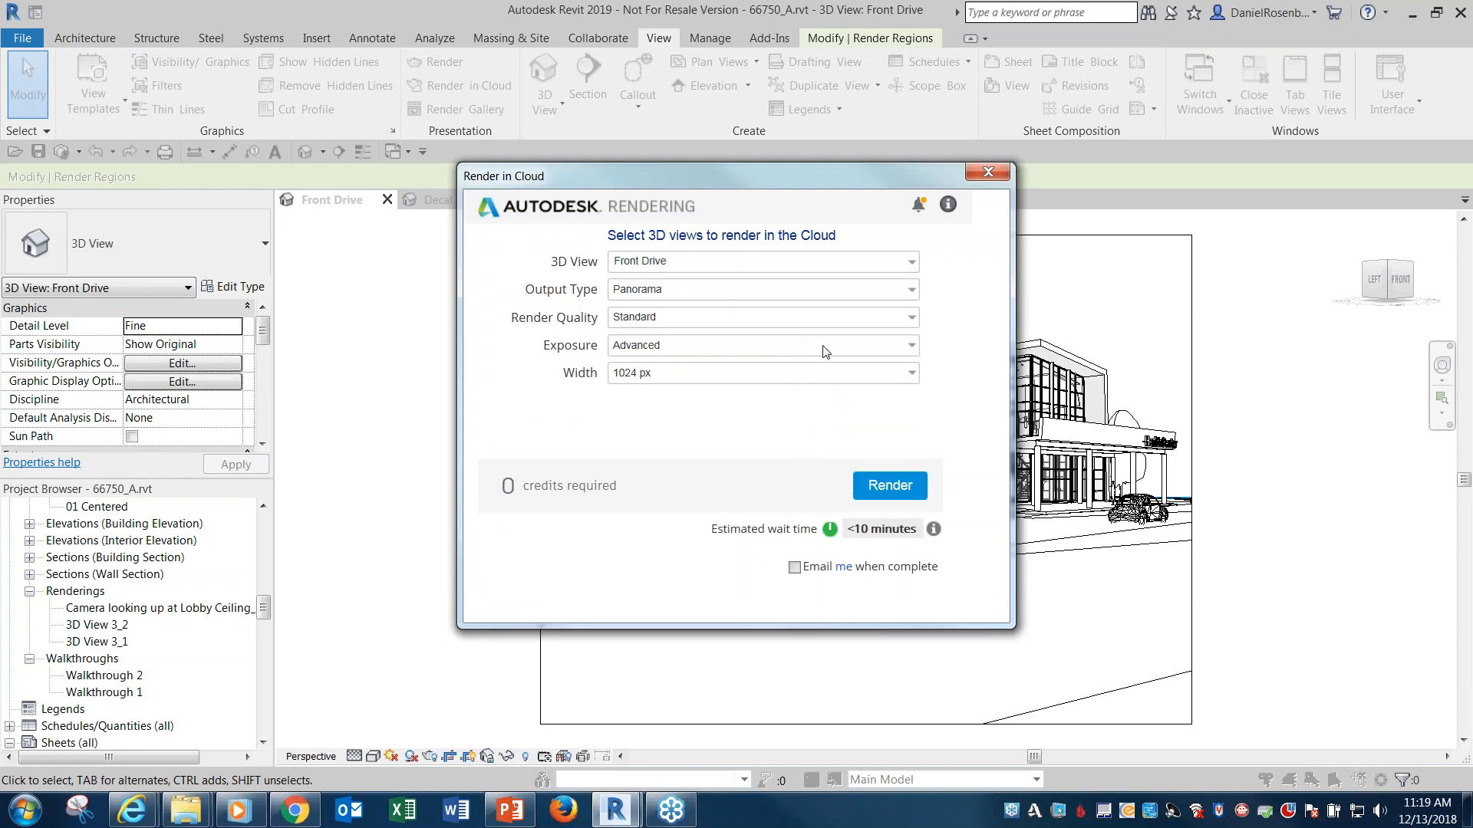
pyautogui.click(911, 319)
pyautogui.click(764, 354)
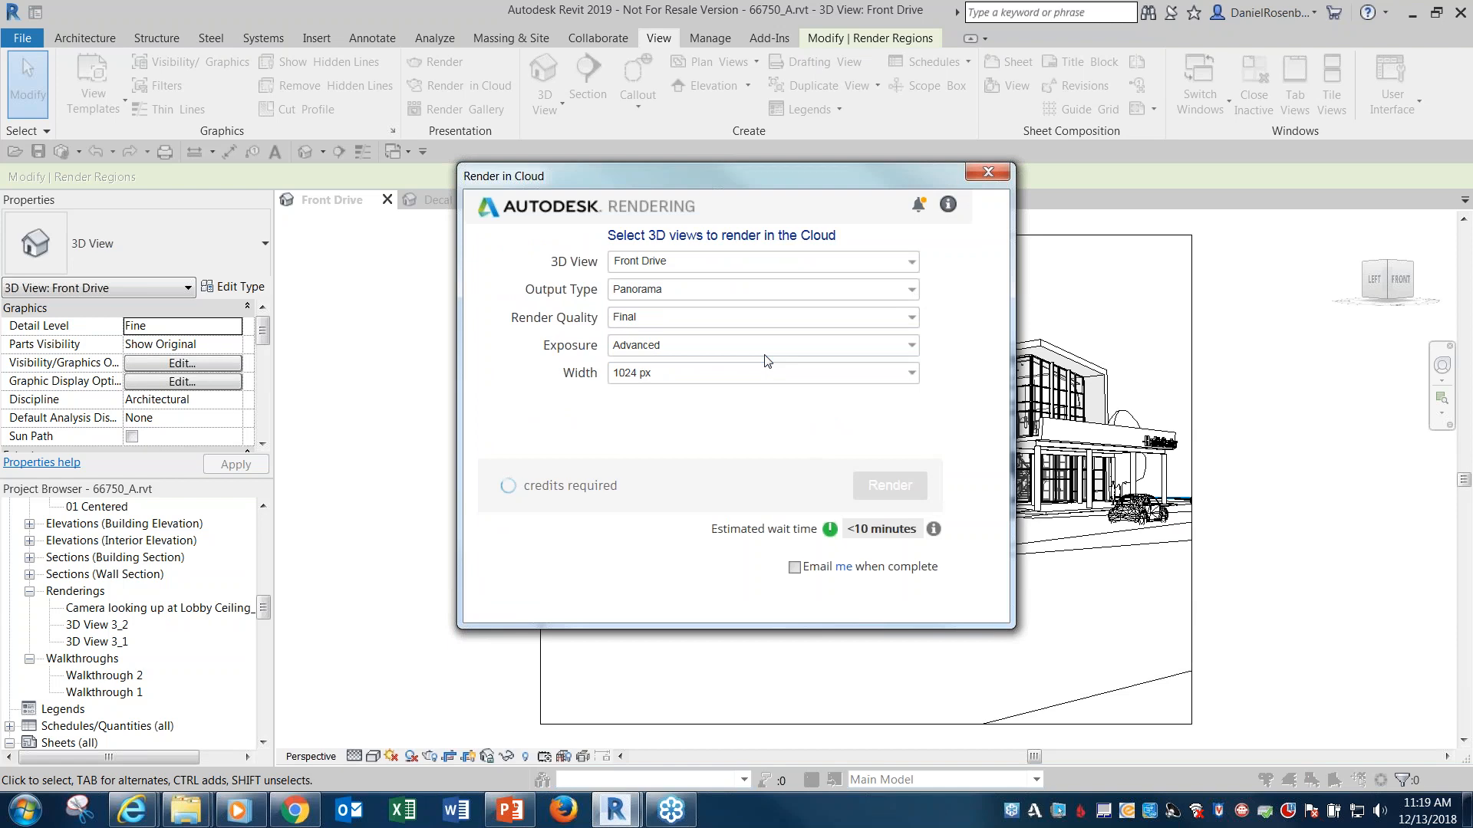
# Try panorama widths of 4000 px and 2046 px to compare the credit cost, and close Render in Cloud without rendering
pyautogui.click(910, 375)
pyautogui.click(778, 483)
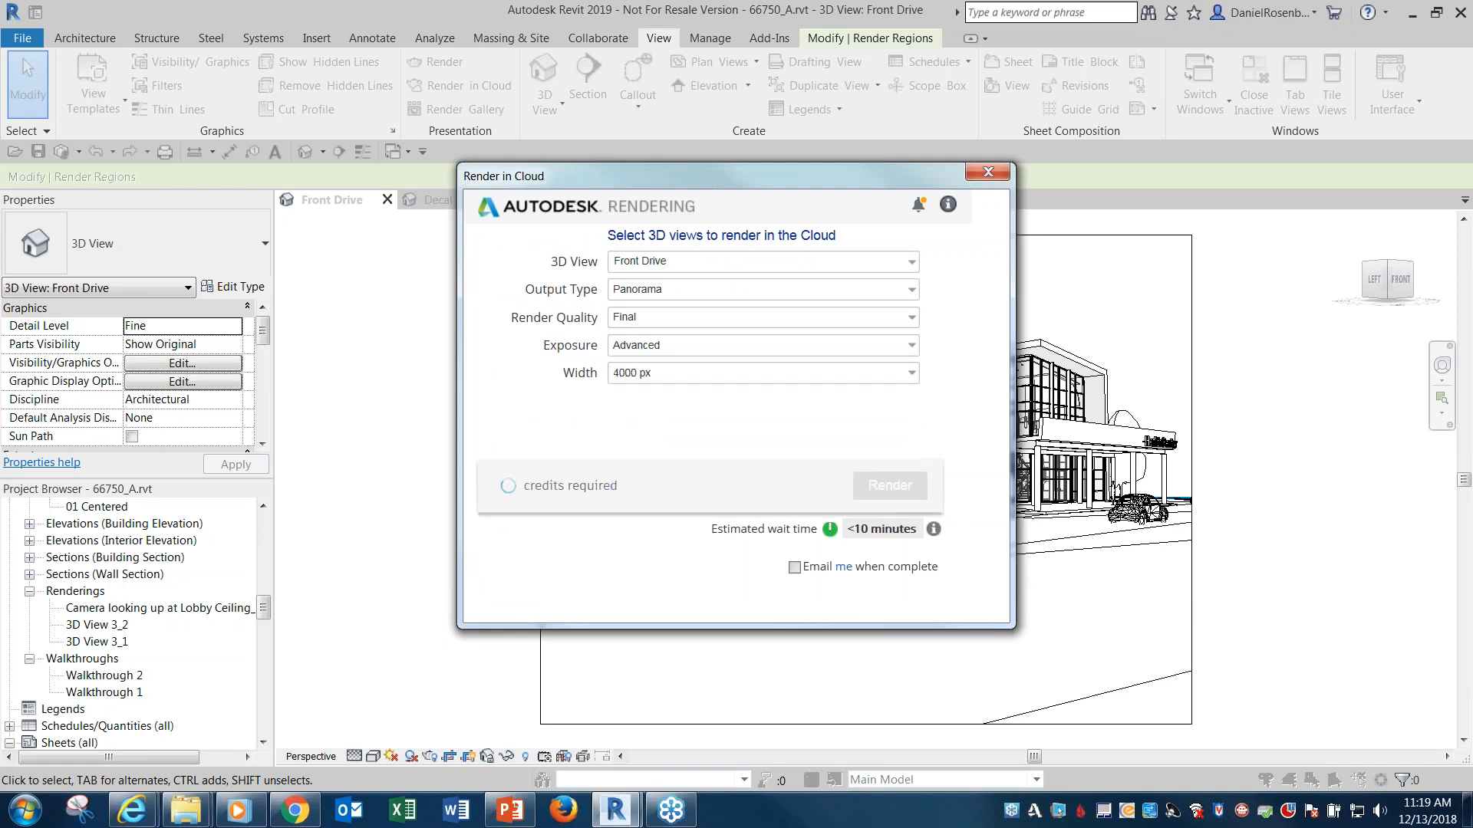
pyautogui.click(908, 379)
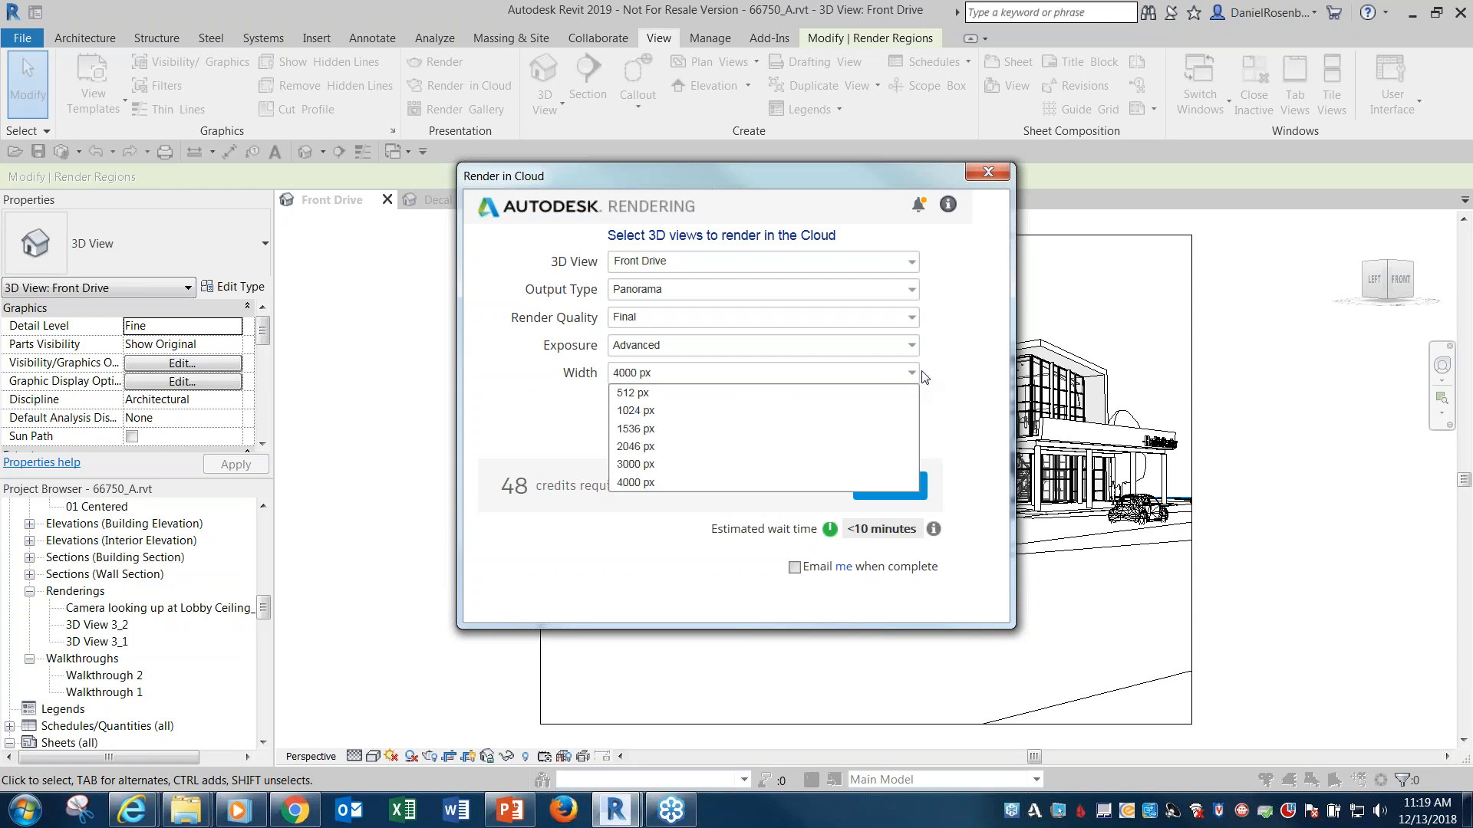
pyautogui.click(931, 374)
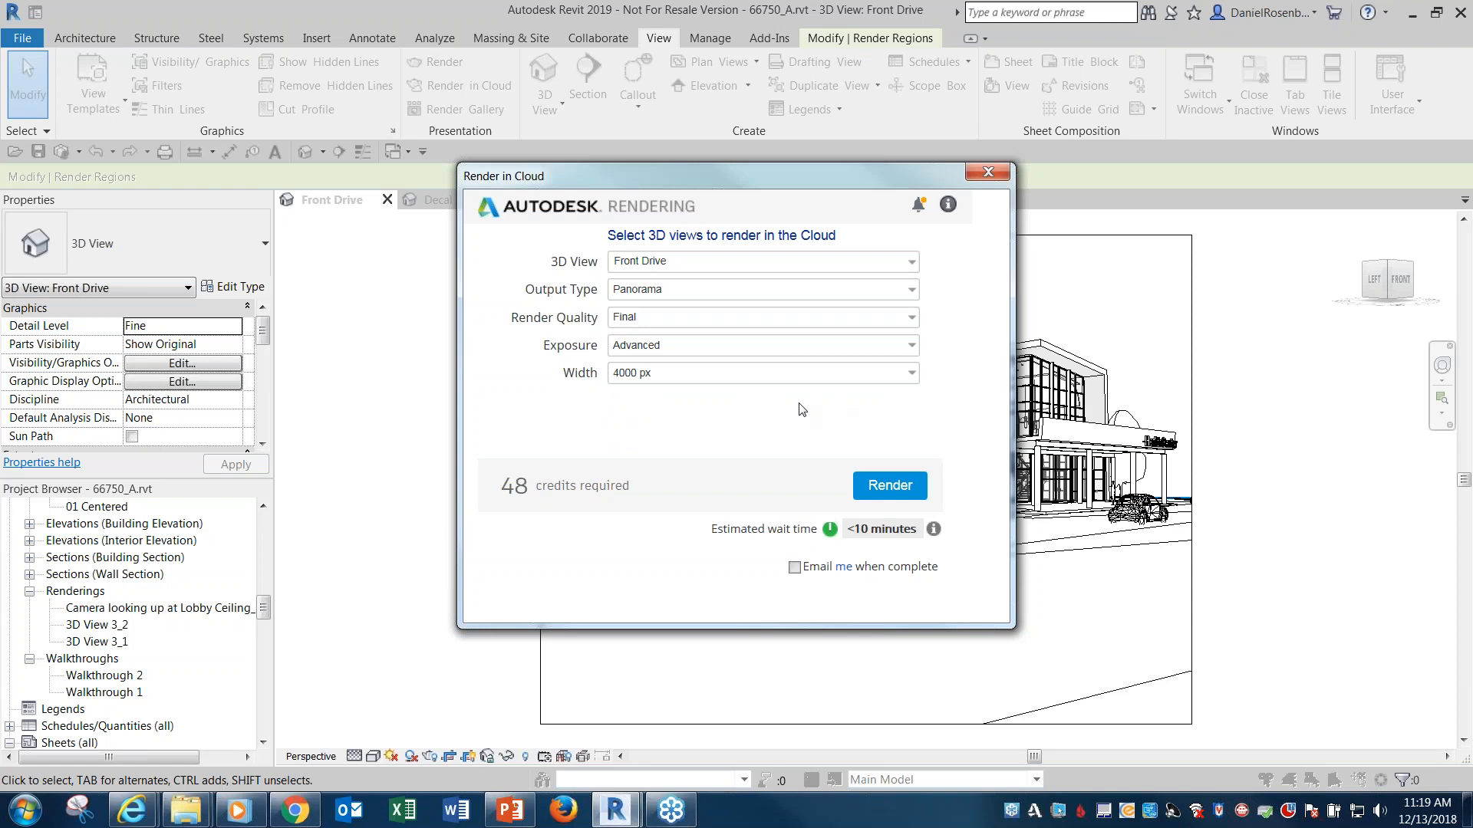
pyautogui.click(910, 378)
pyautogui.click(785, 448)
pyautogui.click(988, 172)
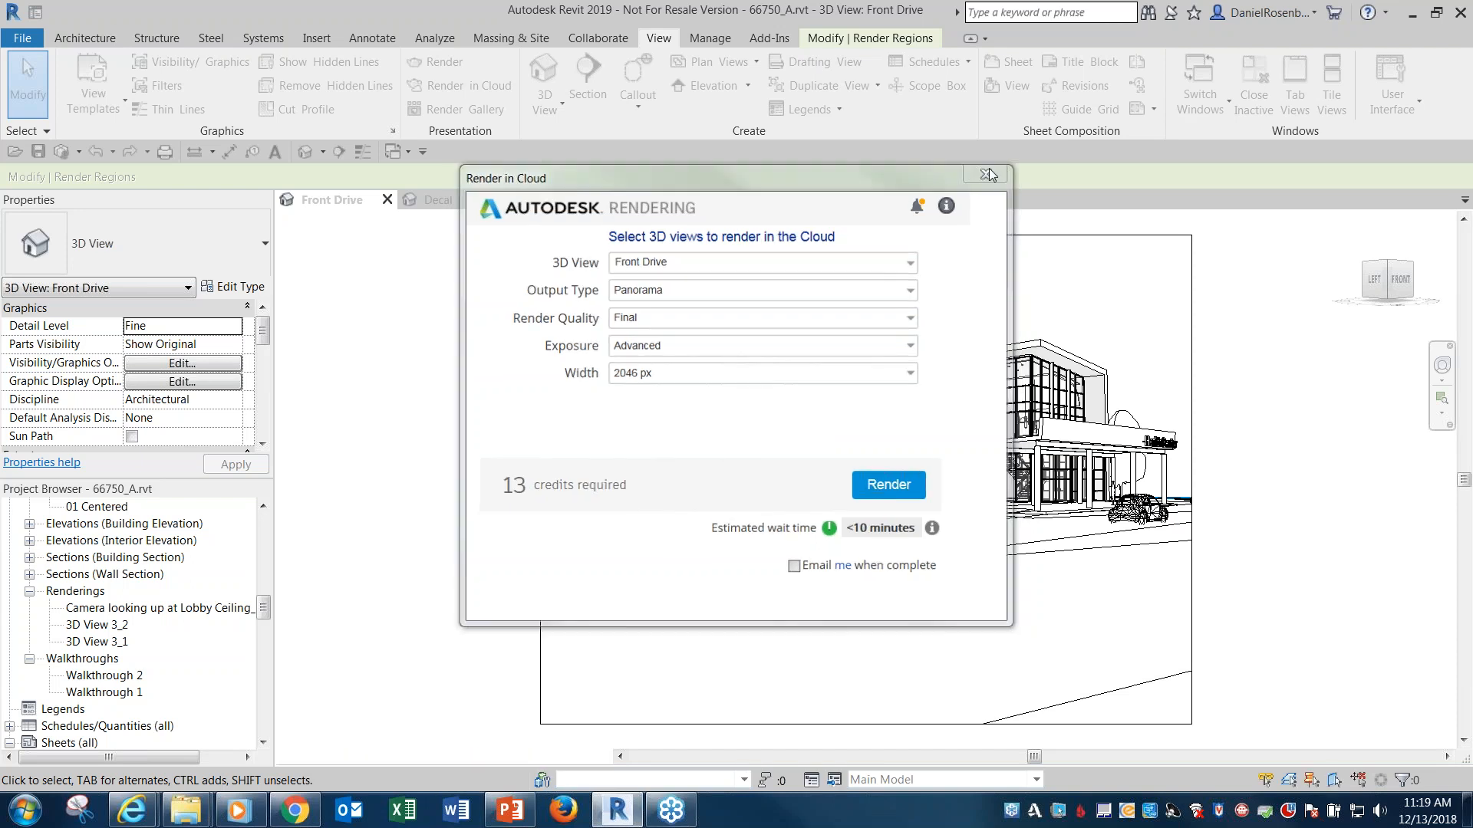
# Switch to Chrome, display the Lobby 360 panorama of 66750_A.rvt, and look around the lobby
pyautogui.click(296, 808)
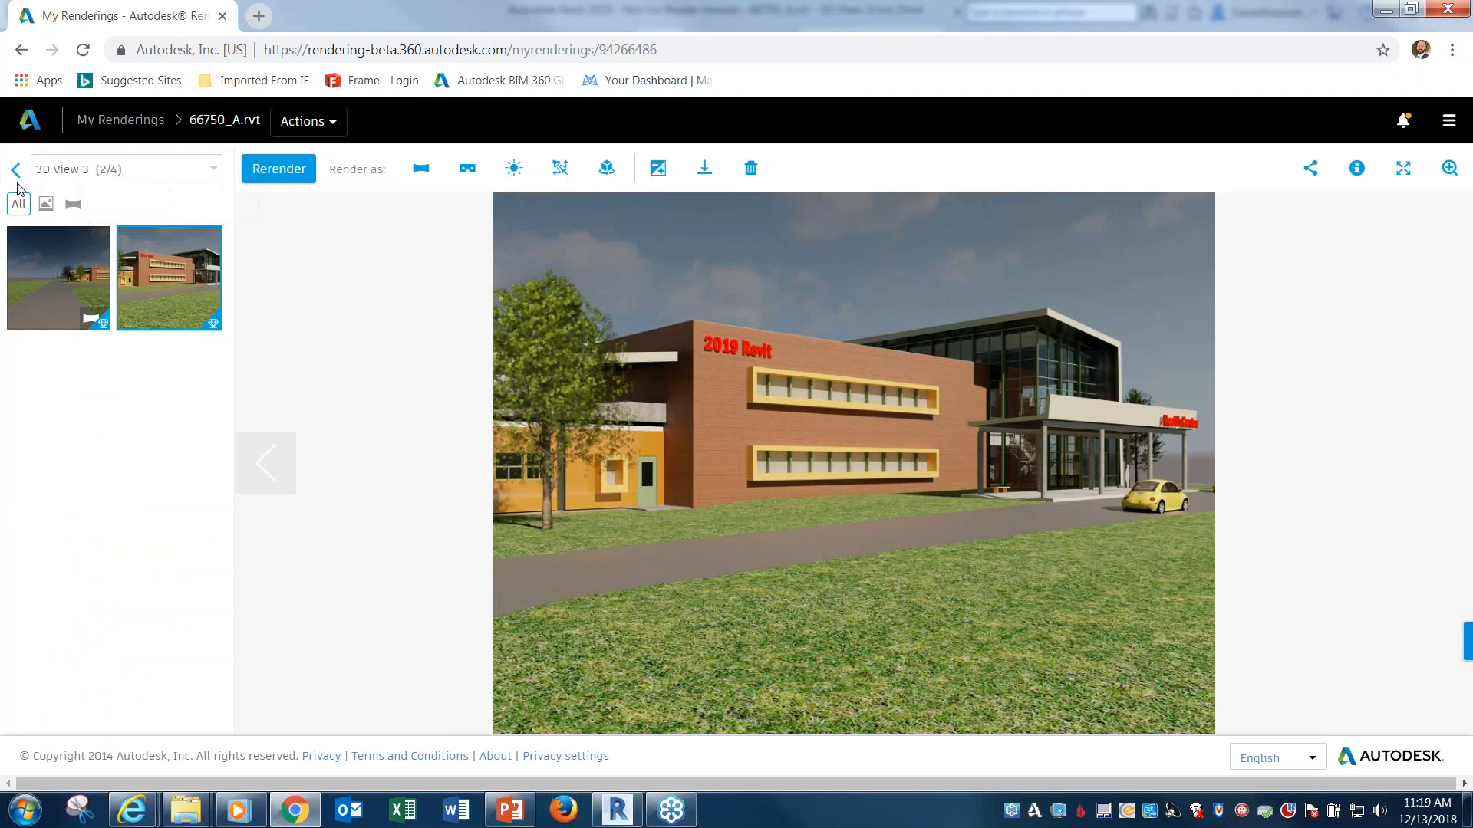
pyautogui.moveTo(94, 265)
pyautogui.click(21, 170)
pyautogui.moveTo(171, 256)
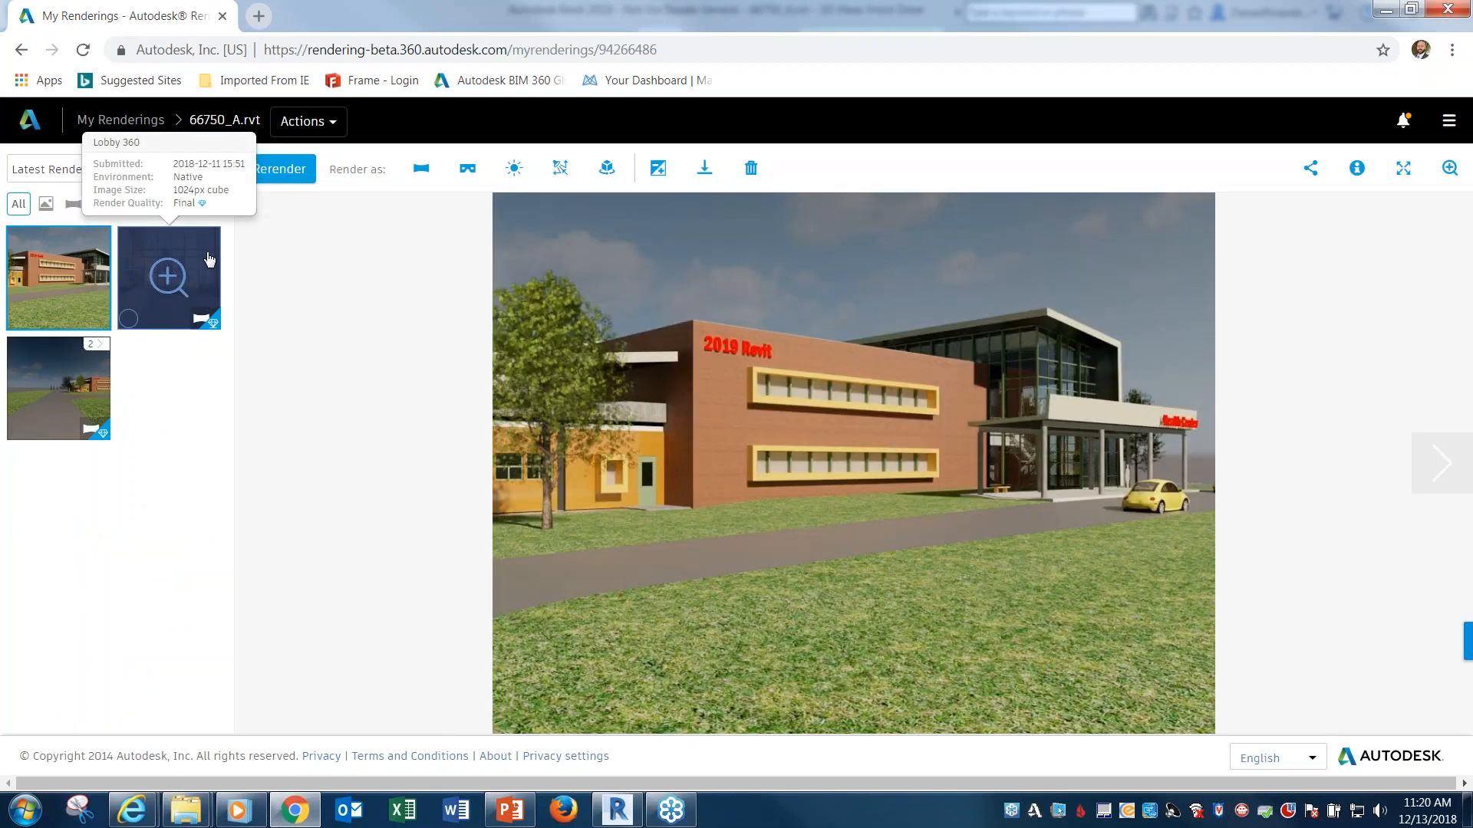
pyautogui.click(209, 259)
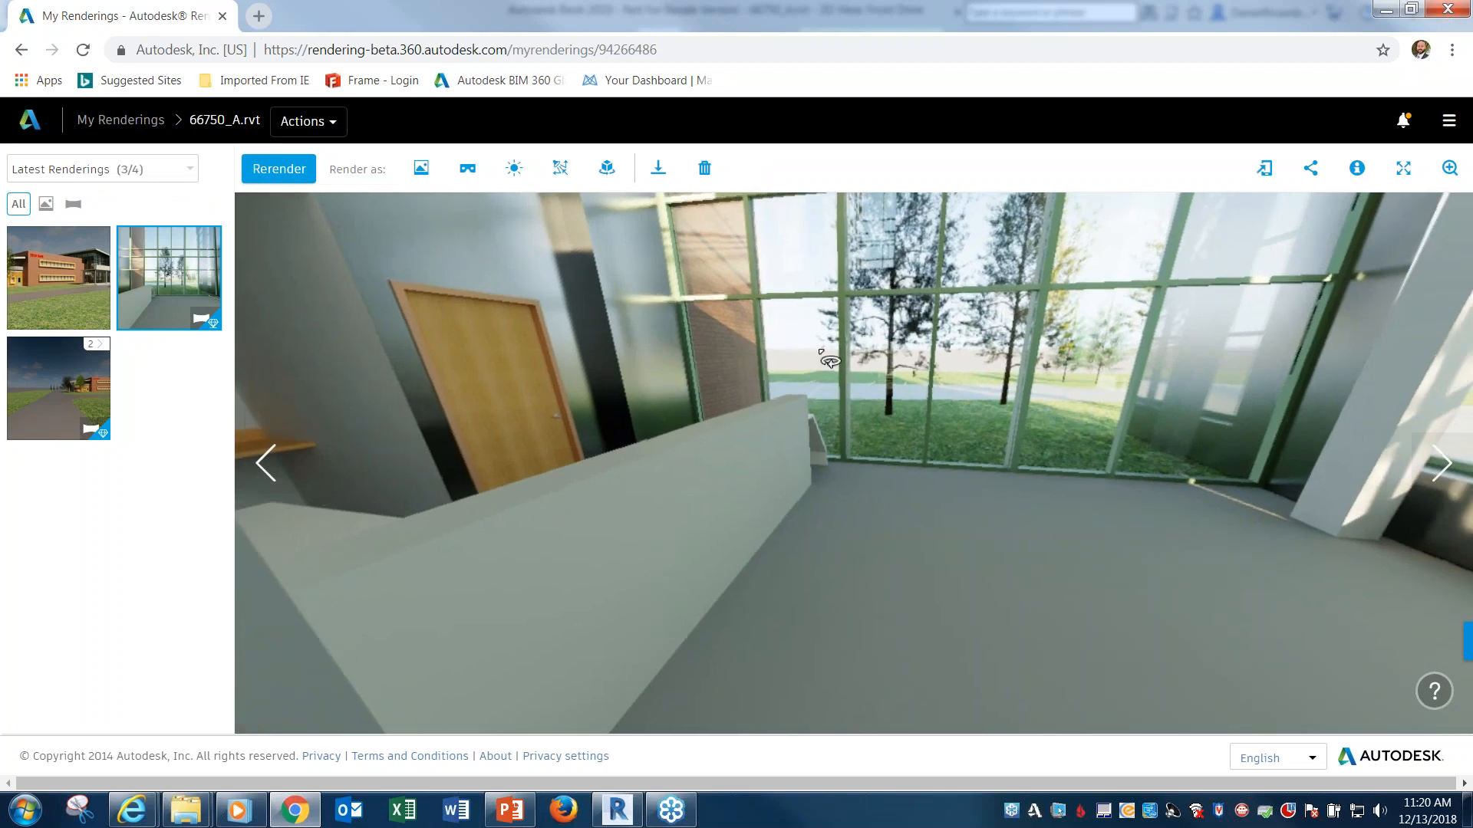
pyautogui.moveTo(829, 358); pyautogui.dragTo(851, 525)
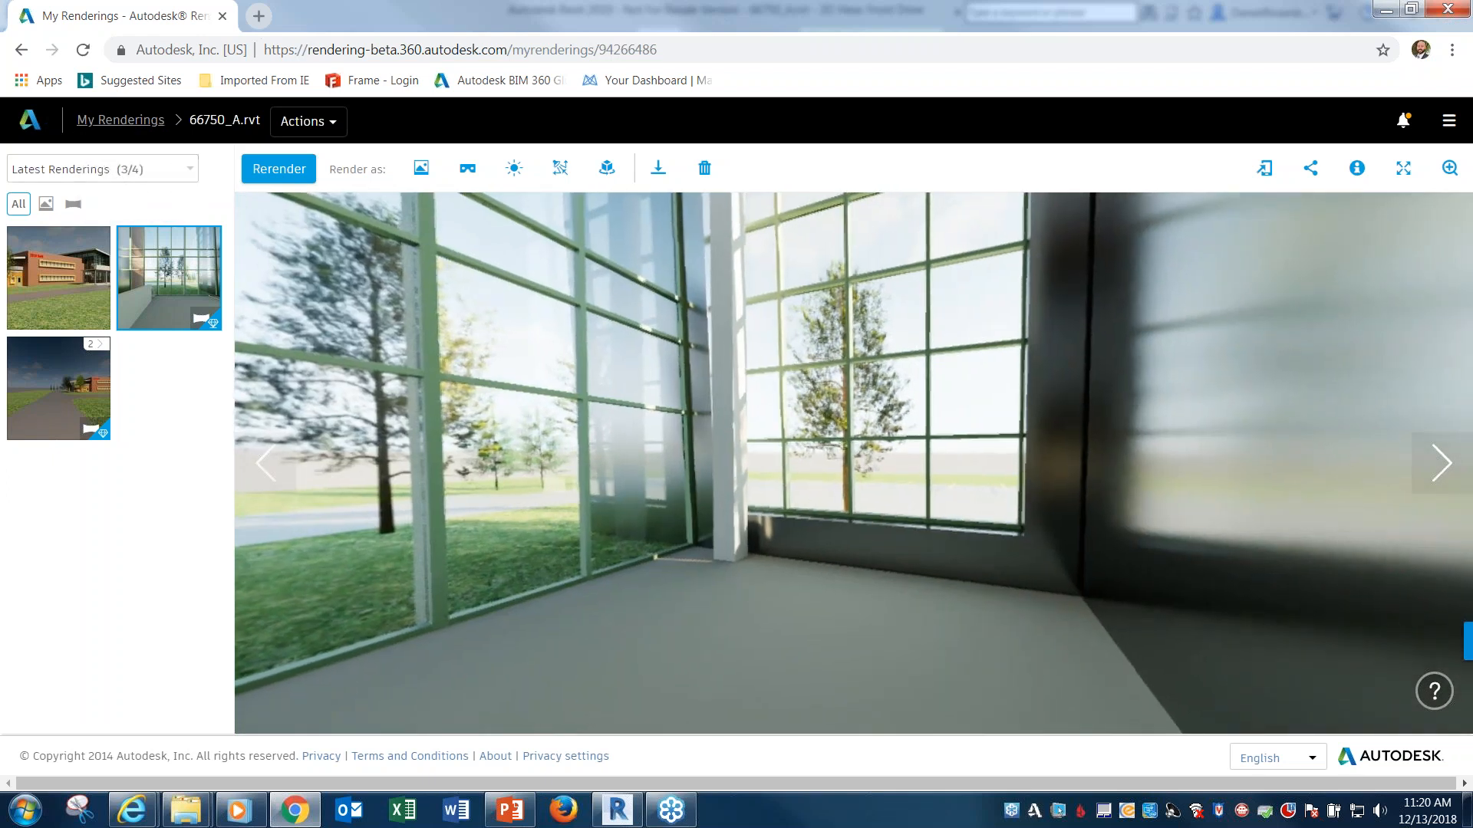
# Return to My Renderings, open the House.rvt project, and look around its interior panorama
pyautogui.click(120, 120)
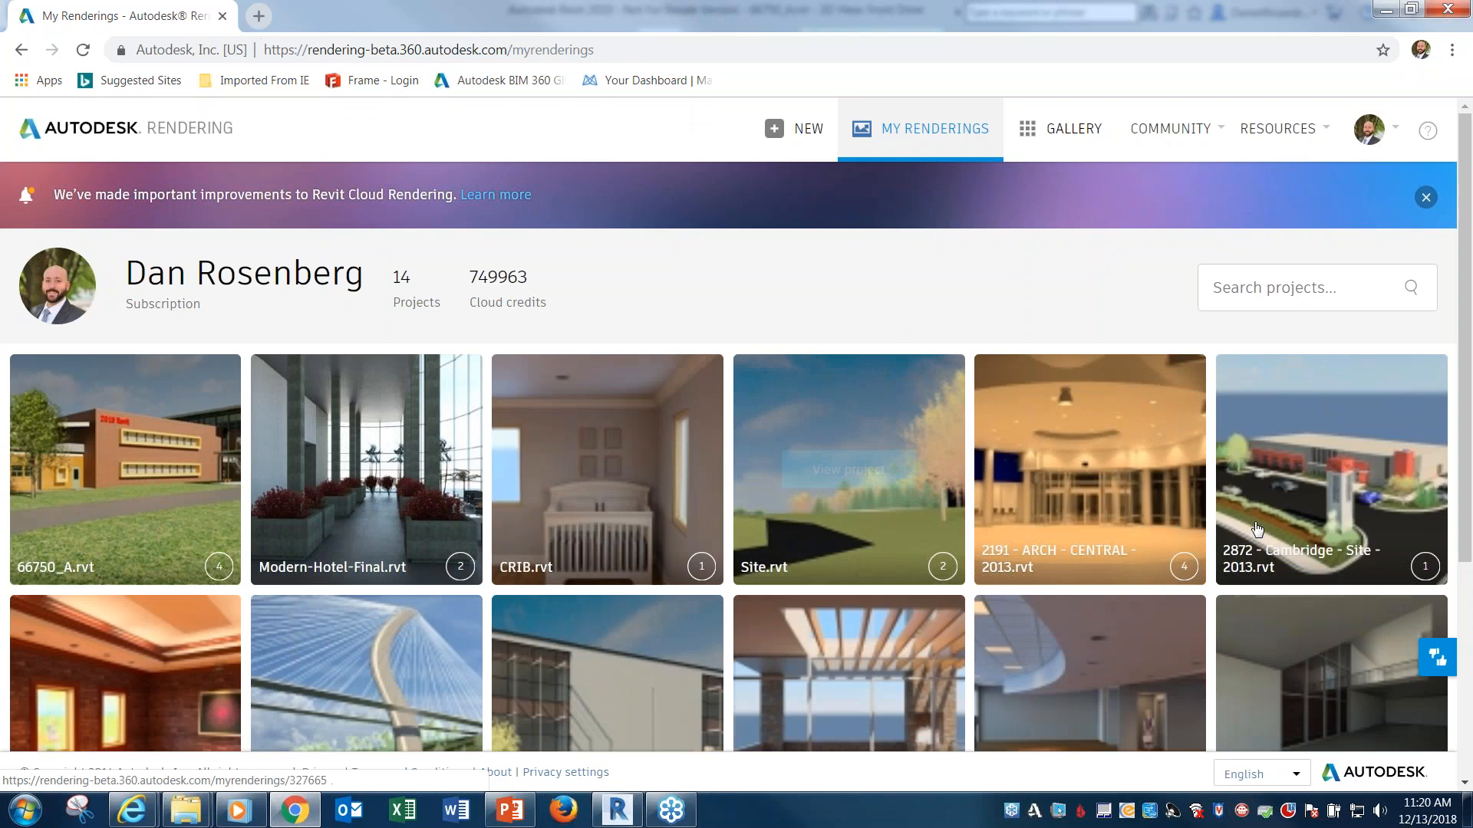
pyautogui.scroll(-3, 1385, 581)
pyautogui.click(1357, 519)
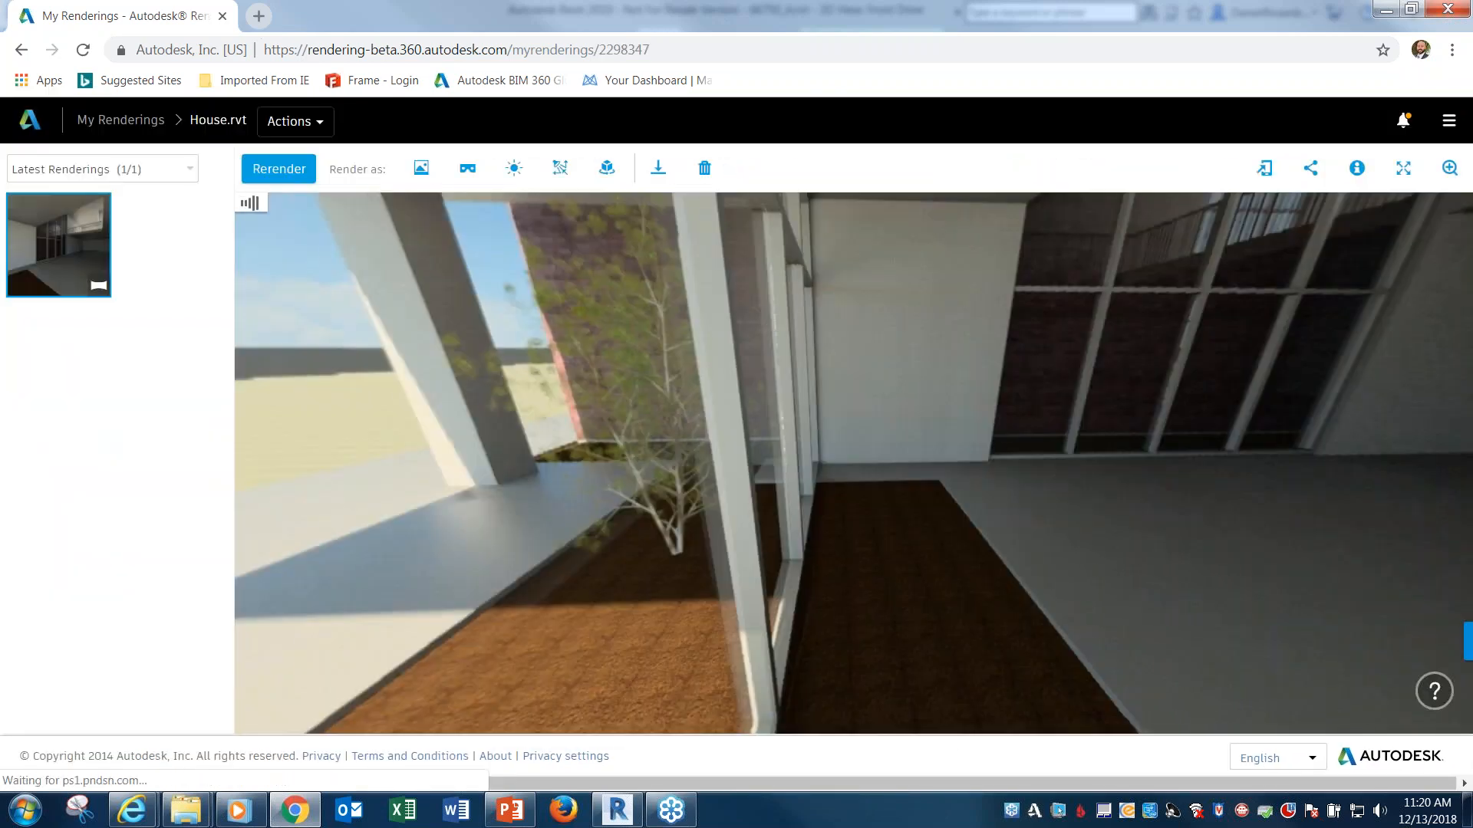
pyautogui.moveTo(937, 493); pyautogui.dragTo(980, 558)
pyautogui.moveTo(880, 568); pyautogui.dragTo(695, 368)
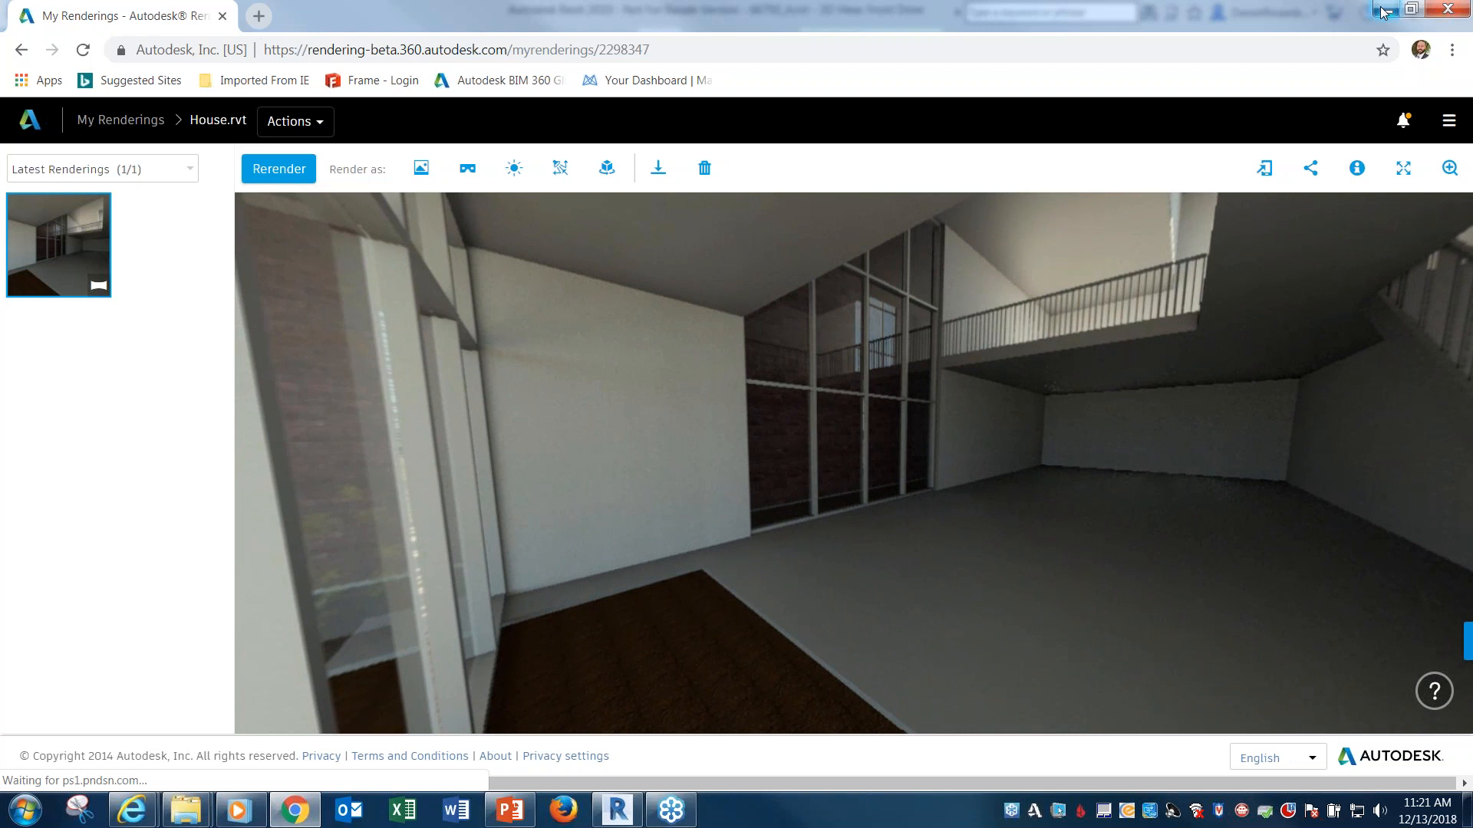
# Go back to the My Renderings project overview, browse it, and minimize Chrome to return to Revit
pyautogui.click(153, 120)
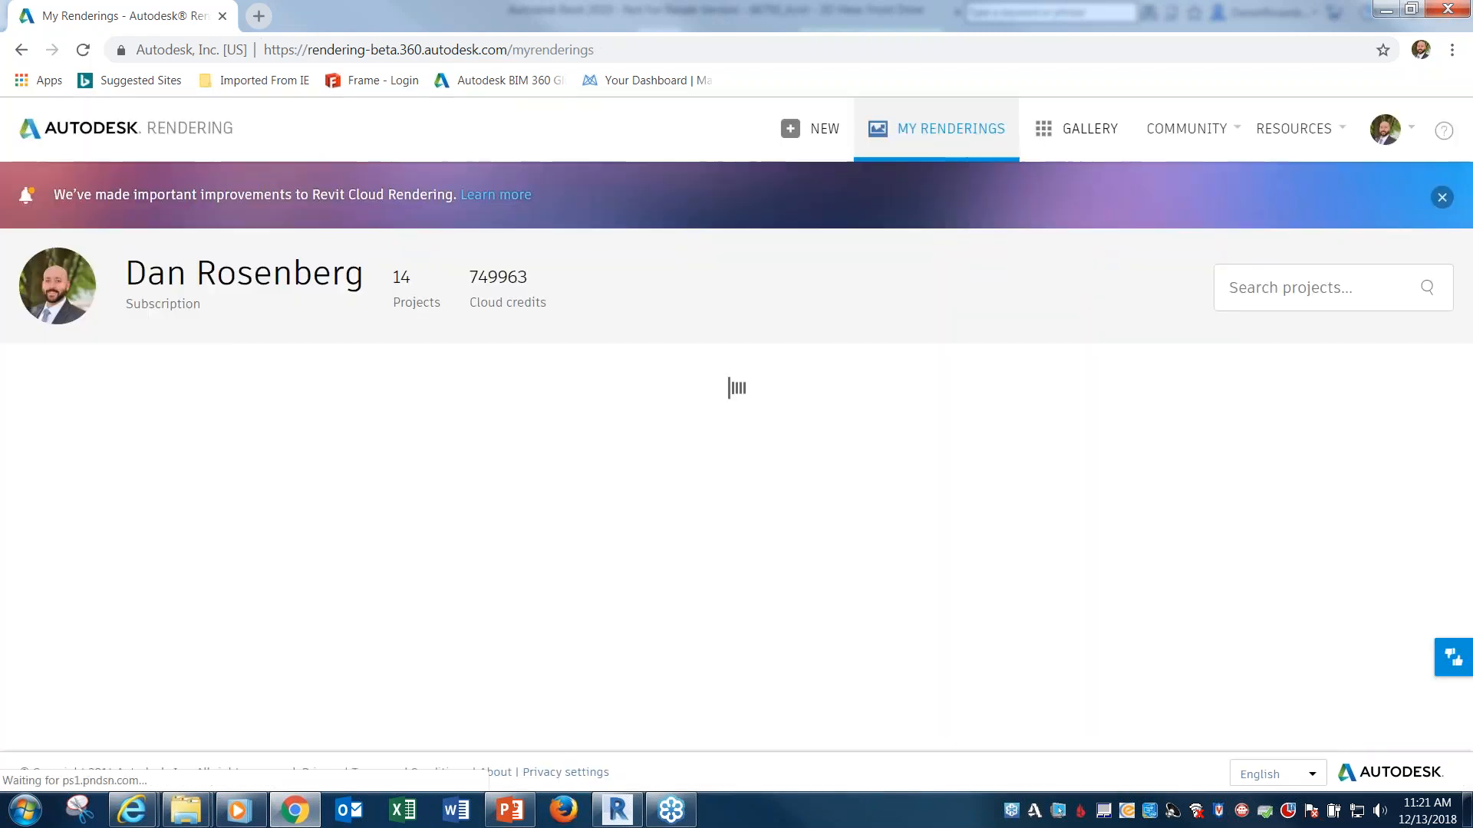
pyautogui.scroll(-1, 834, 429)
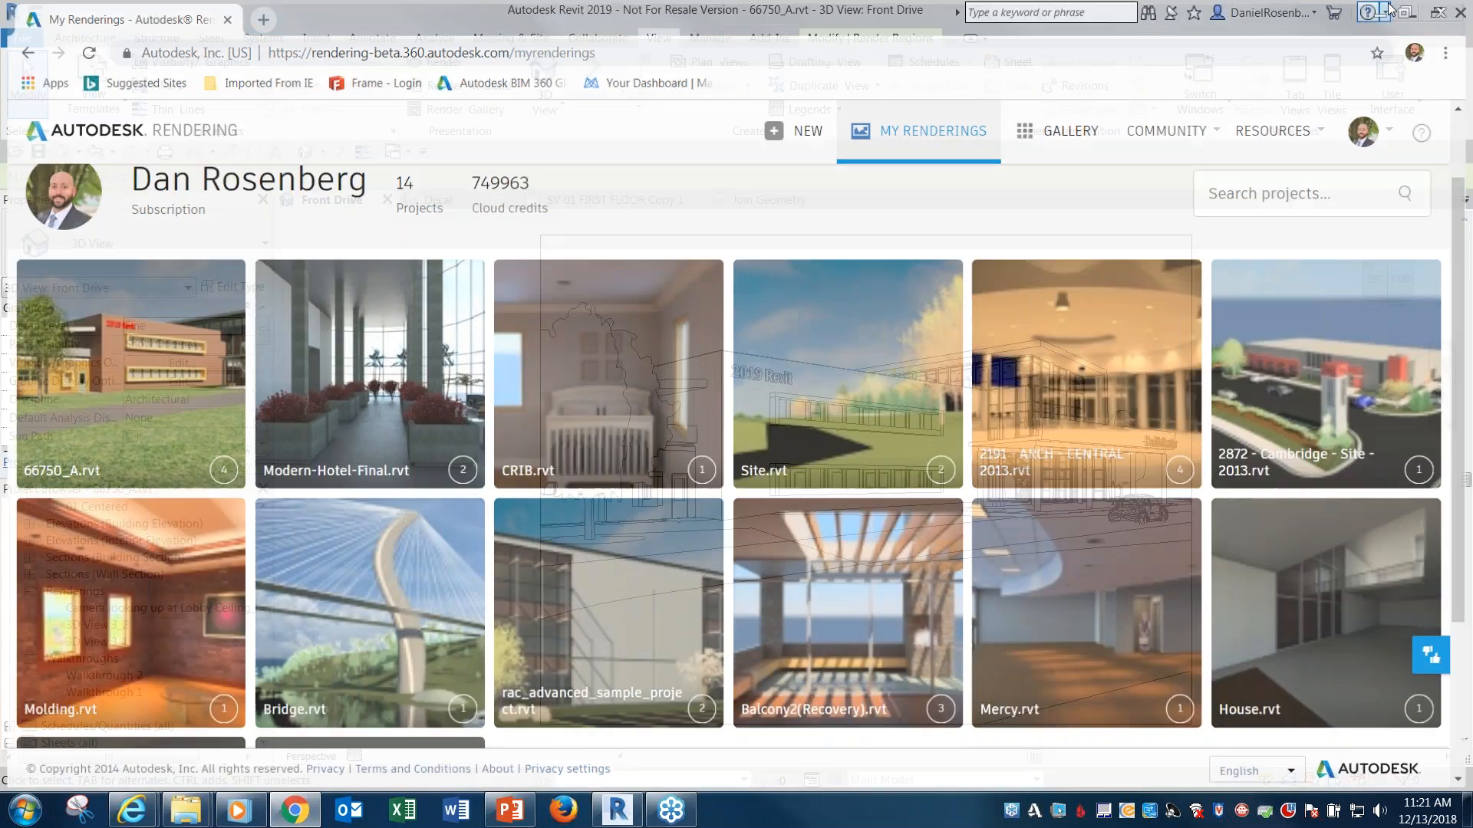
pyautogui.click(1389, 10)
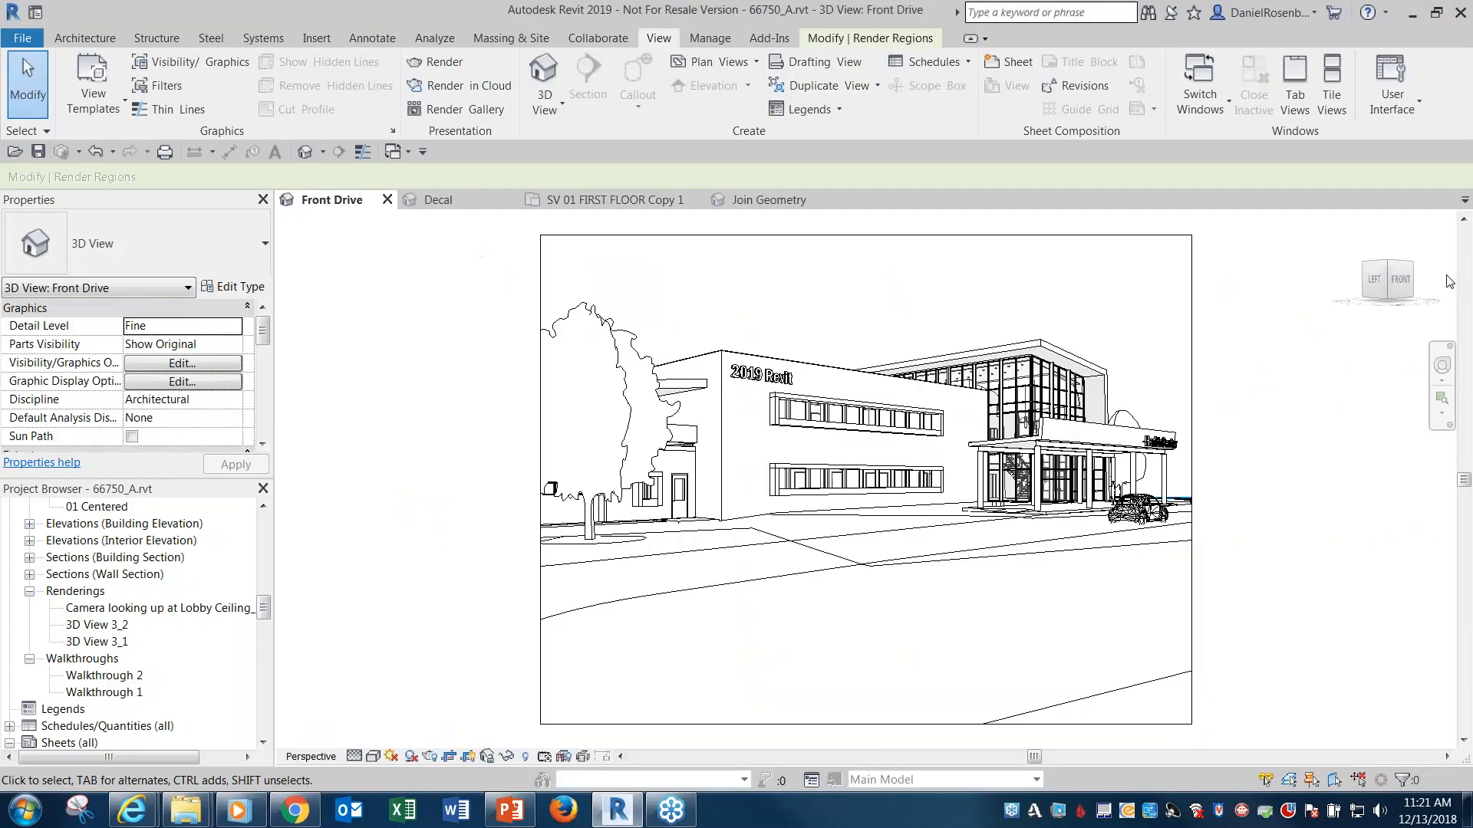
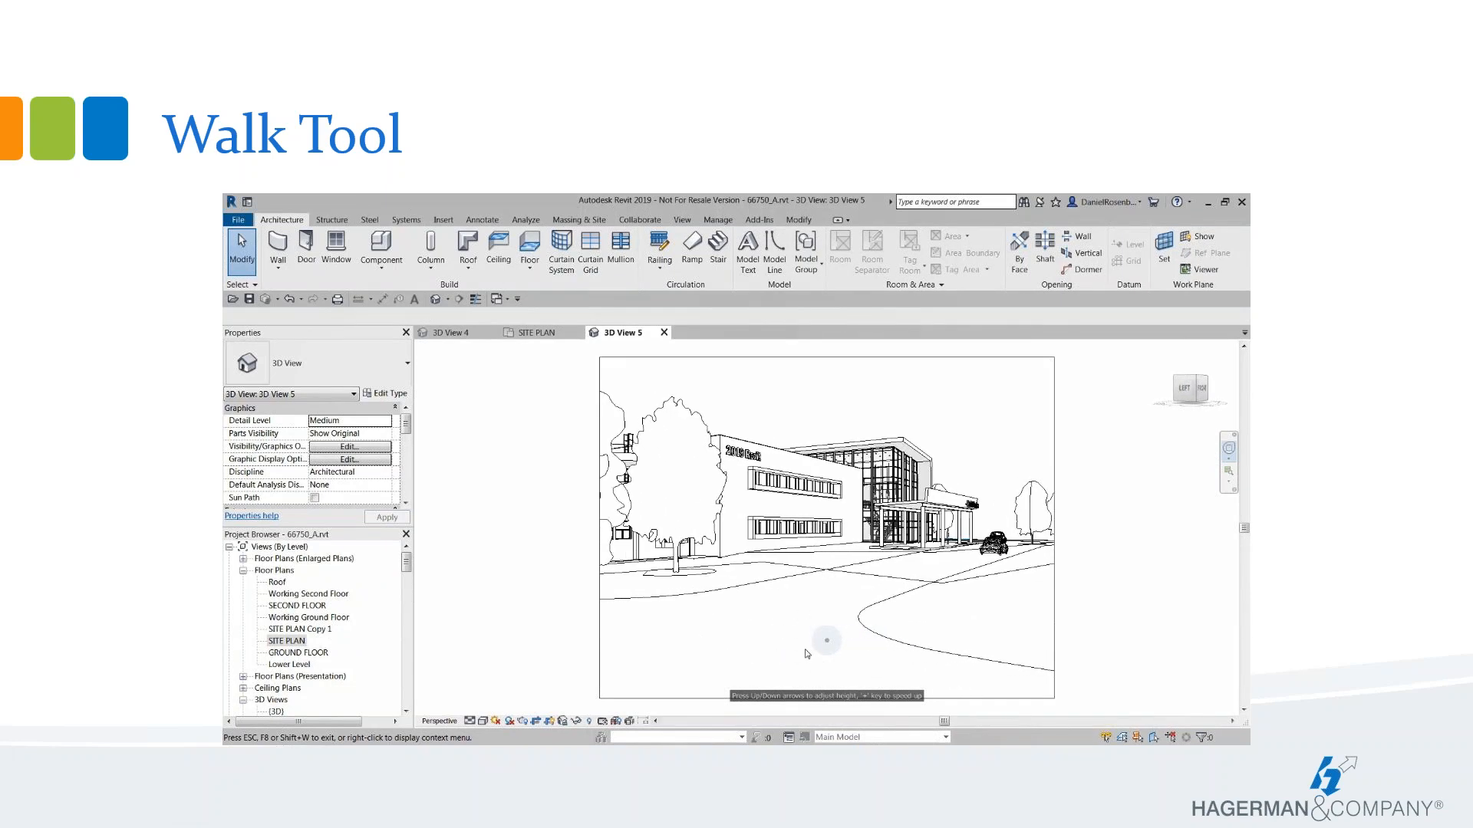
pyautogui.click(843, 618)
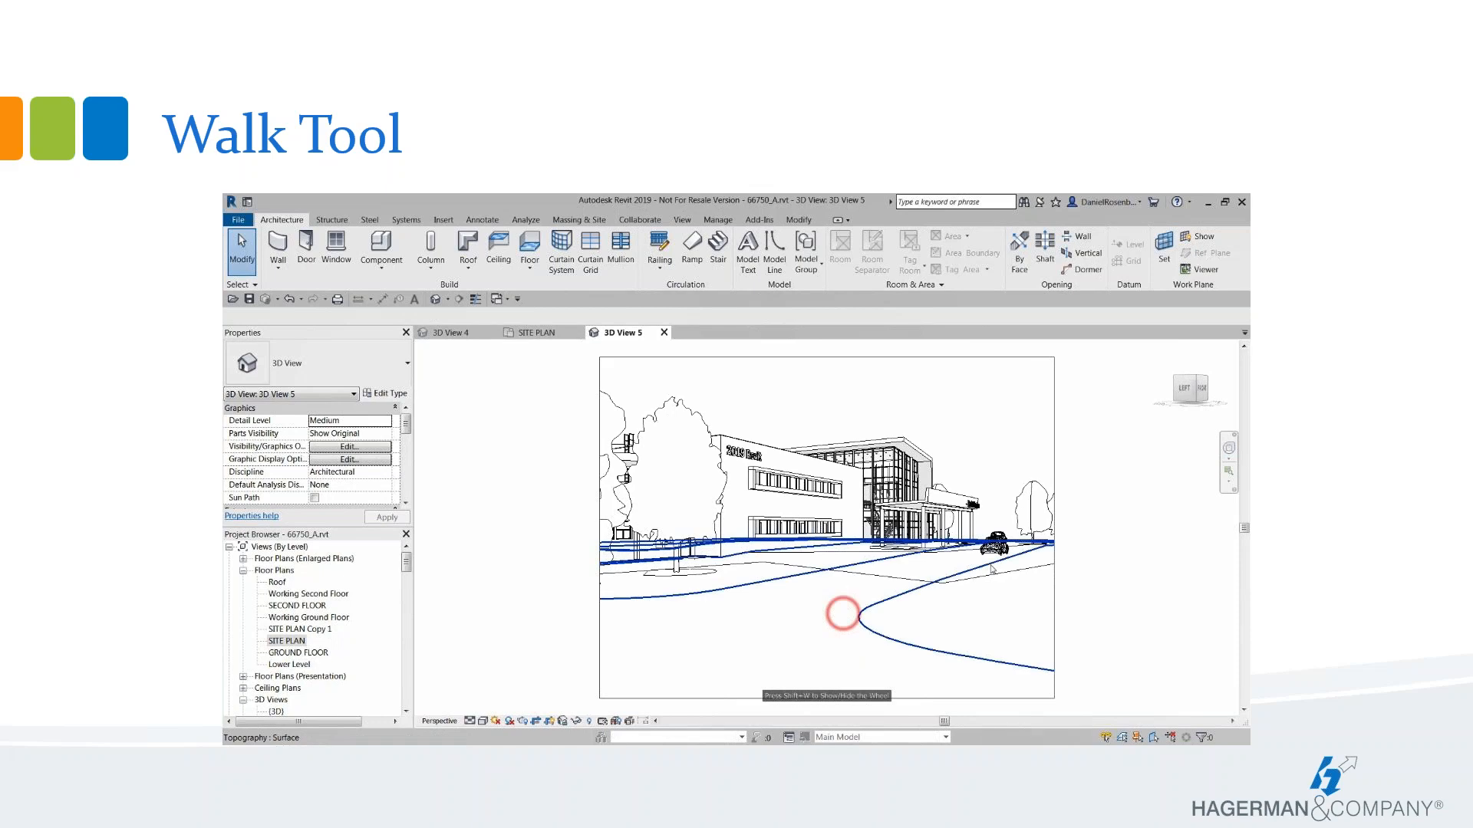
pyautogui.press('Escape')
pyautogui.moveTo(507, 688)
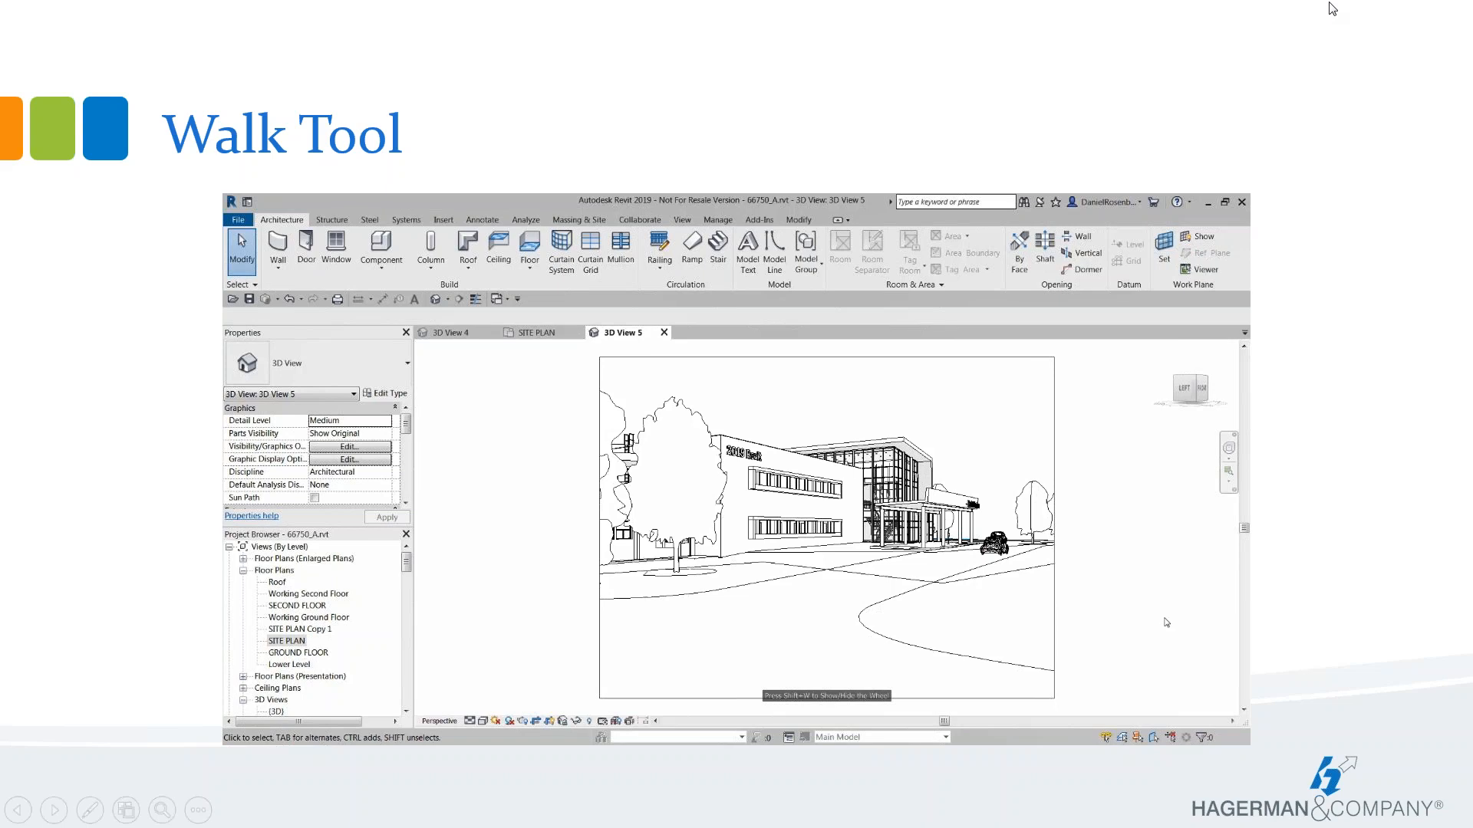
pyautogui.press('Right')
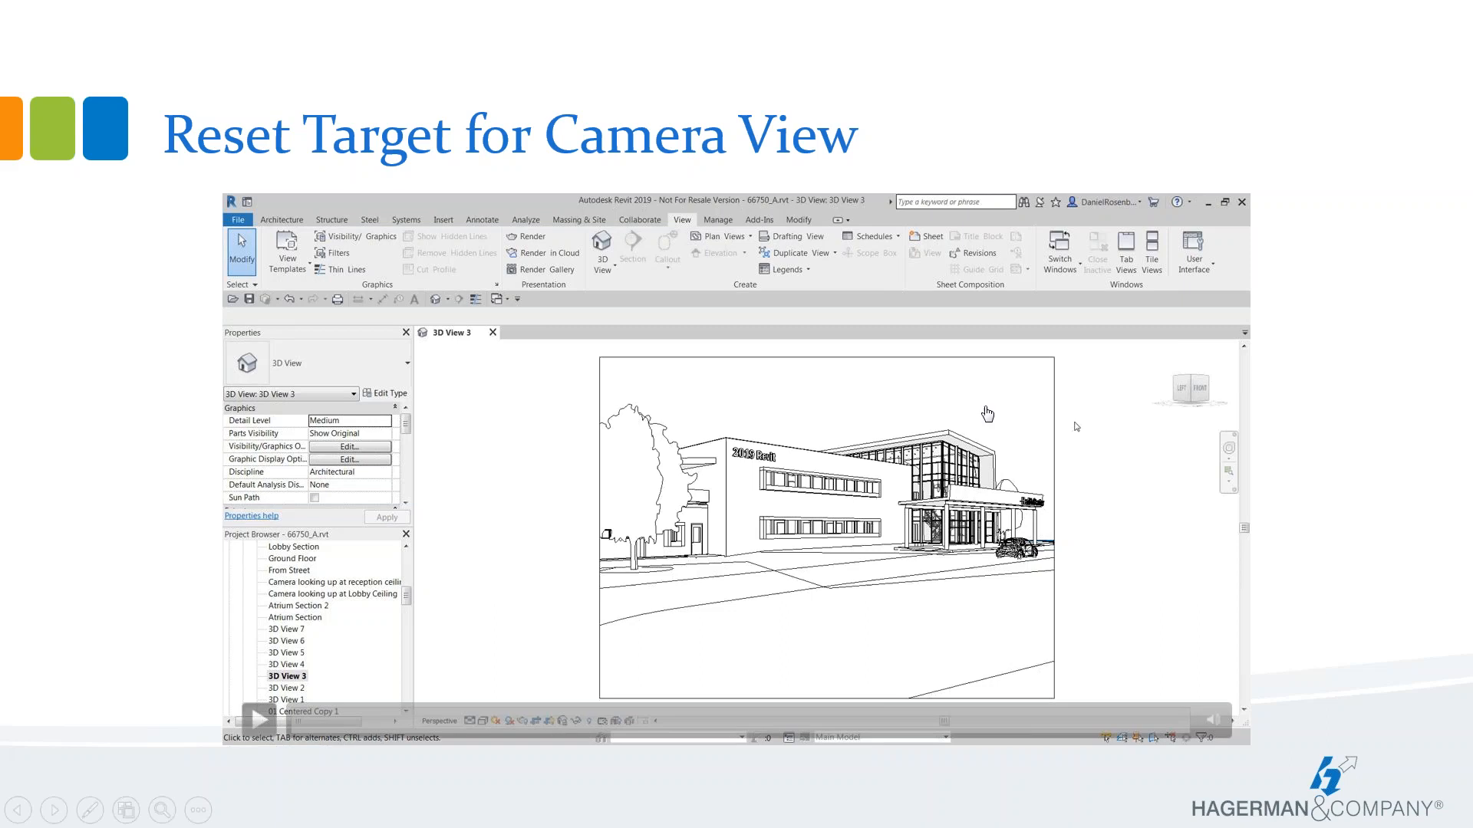
pyautogui.moveTo(257, 724)
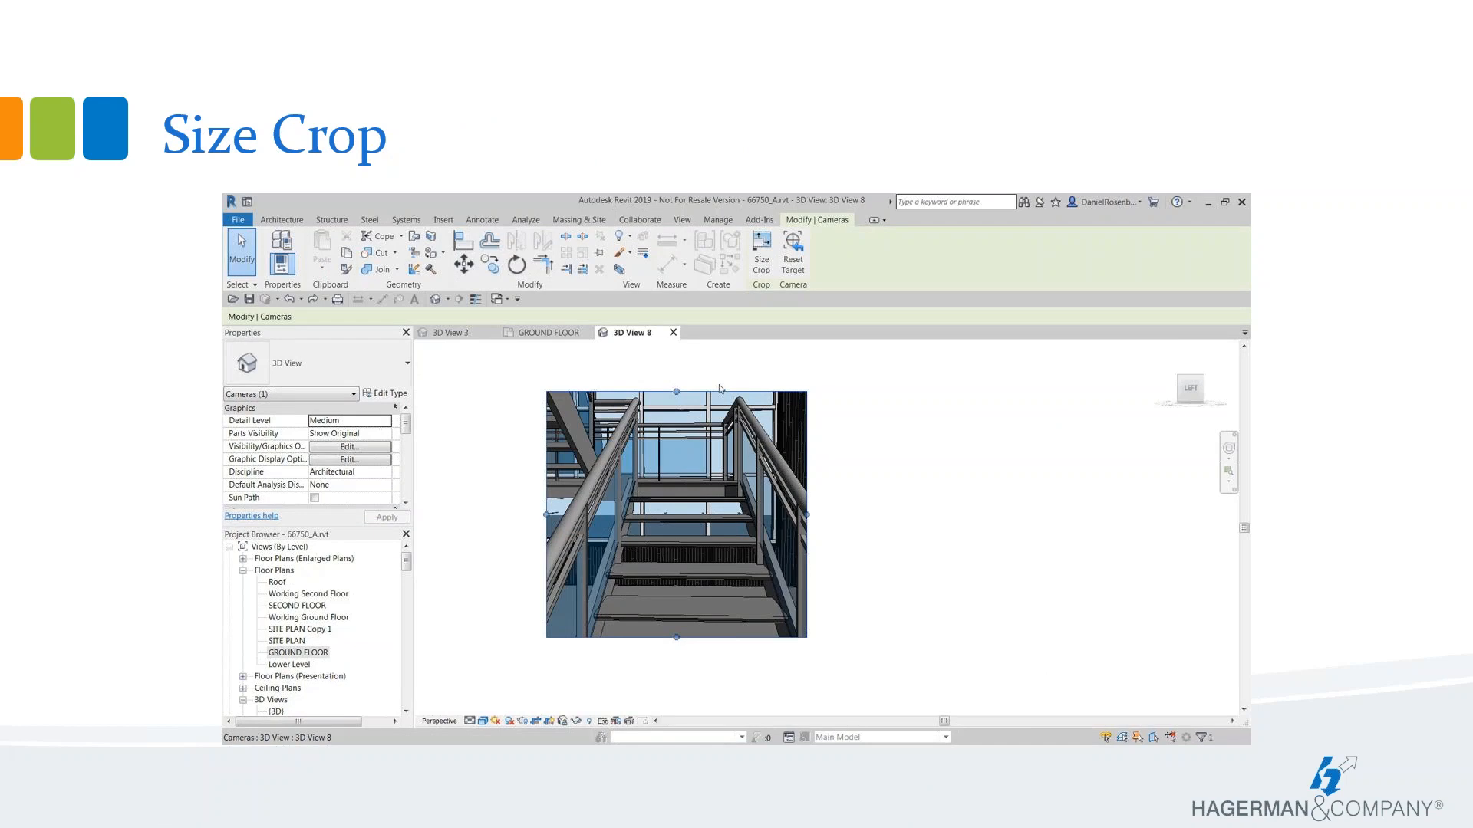
pyautogui.moveTo(612, 682)
pyautogui.click(261, 732)
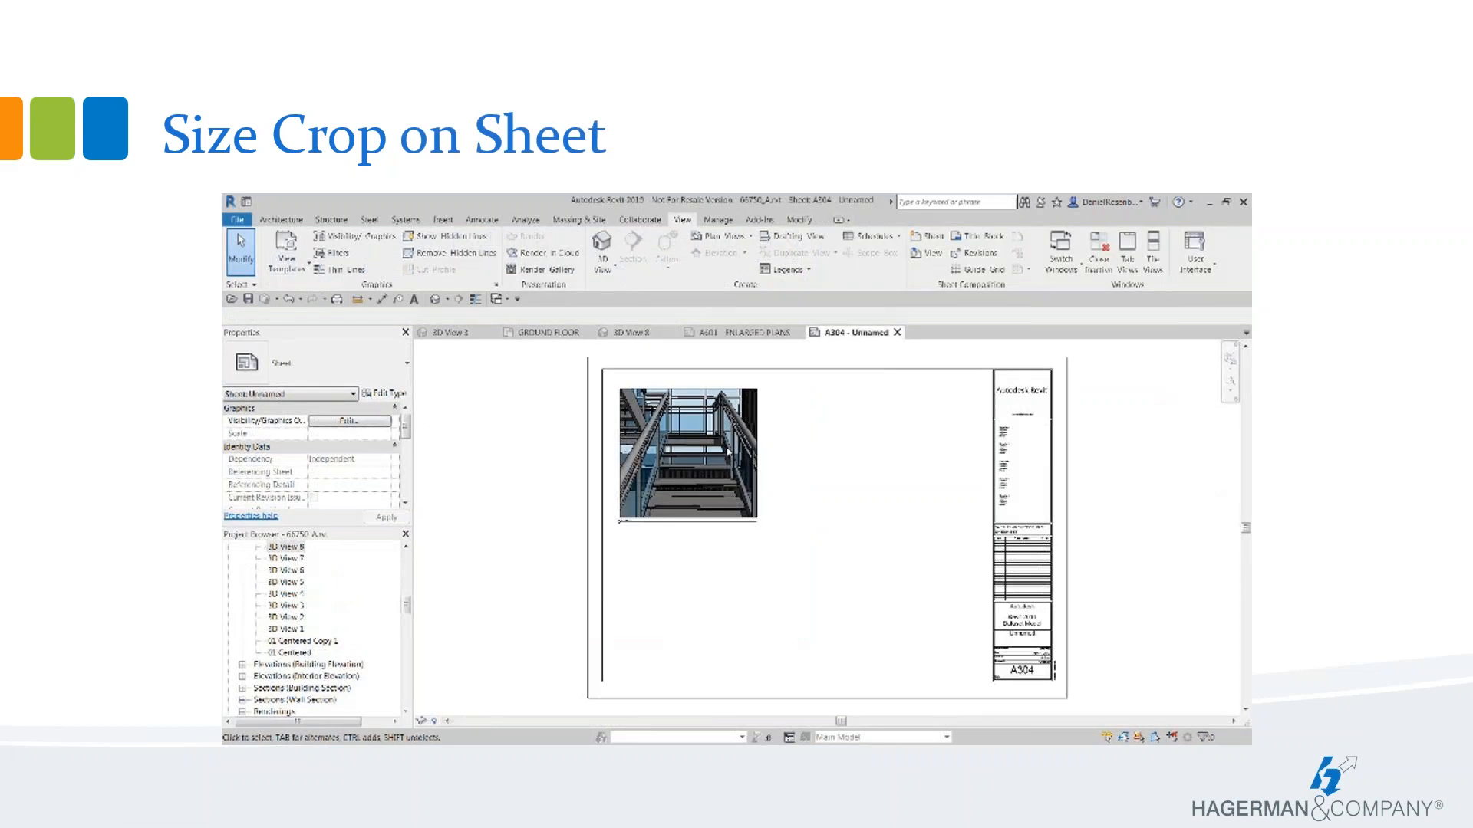
pyautogui.moveTo(759, 610)
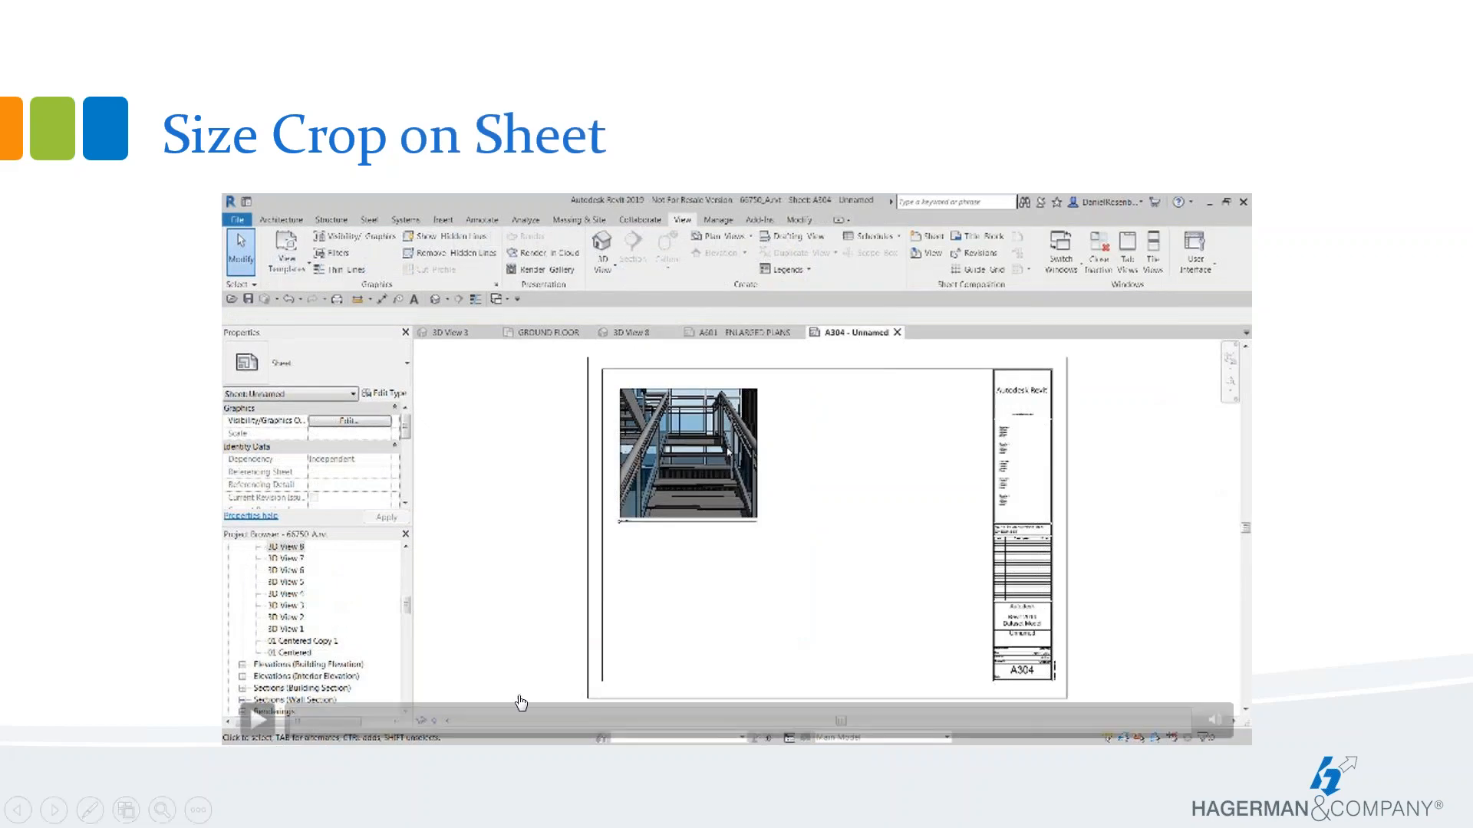
pyautogui.click(256, 719)
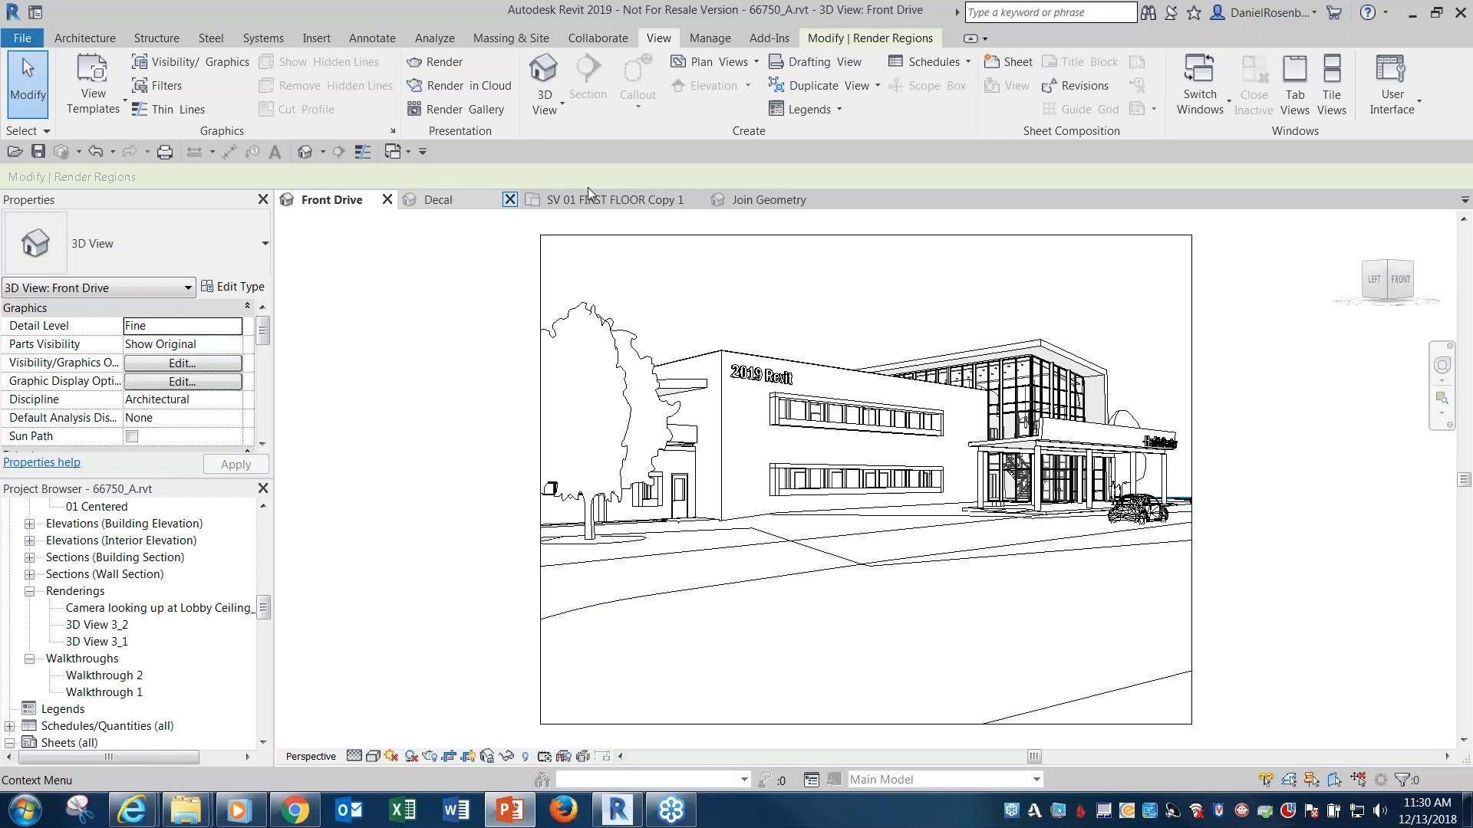
# Open the SV 01 FIRST FLOOR Copy 1 plan and place a camera near grid D, between grids 3 and 4, aimed northeast beyond the building
pyautogui.click(589, 197)
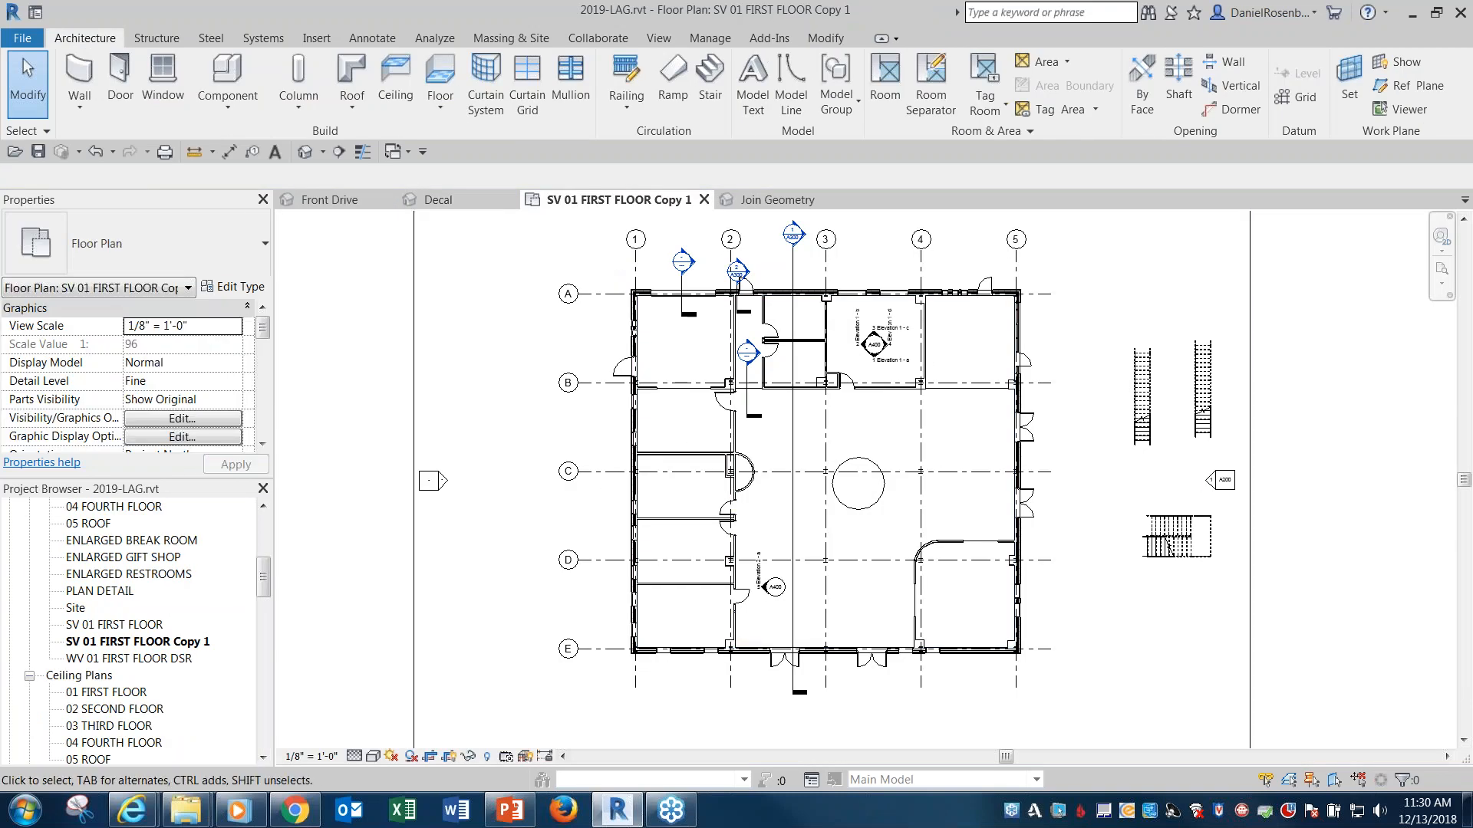
pyautogui.click(322, 151)
pyautogui.click(339, 188)
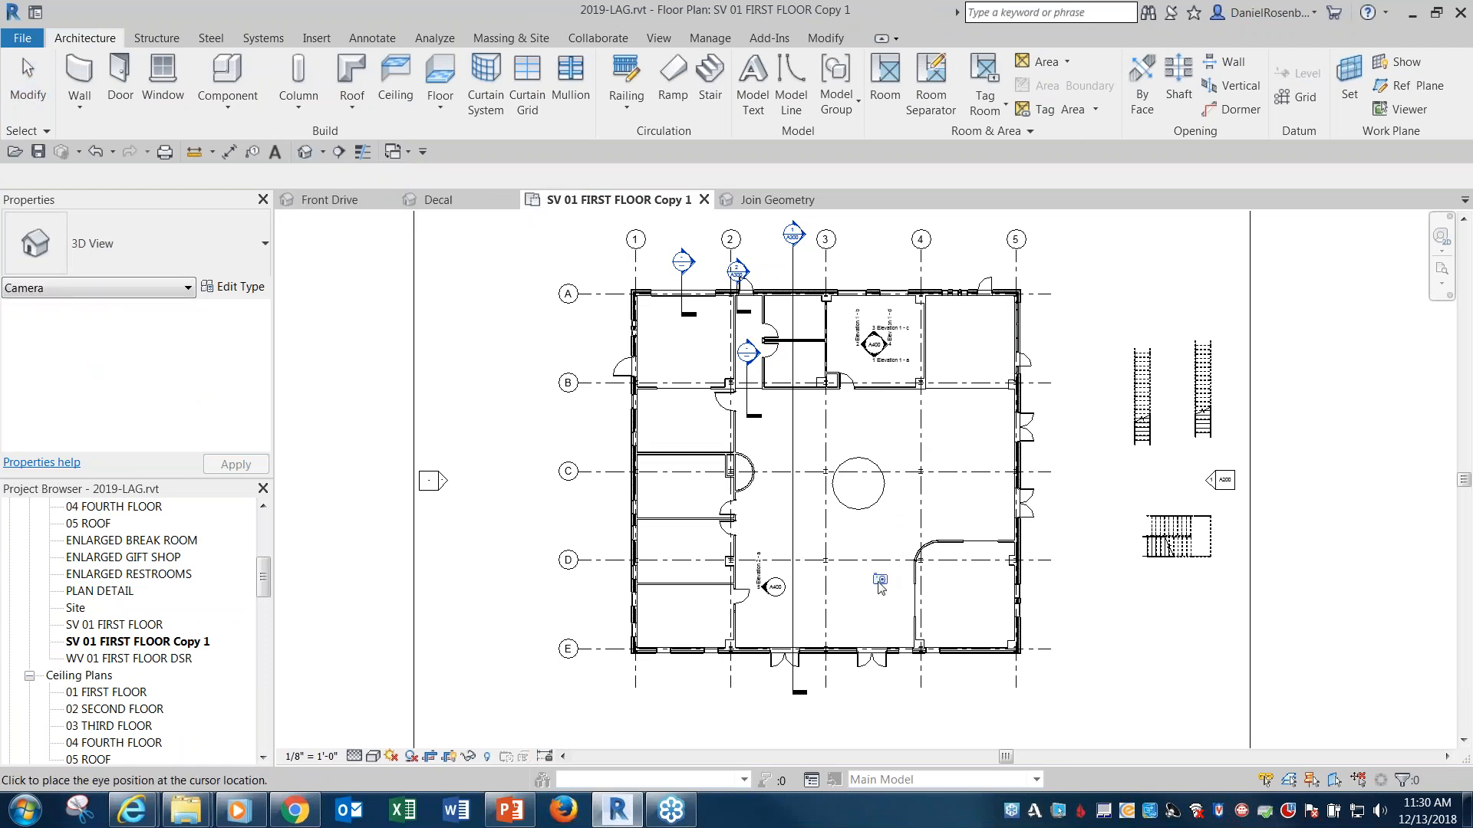
pyautogui.click(880, 582)
pyautogui.scroll(-3, 879, 582)
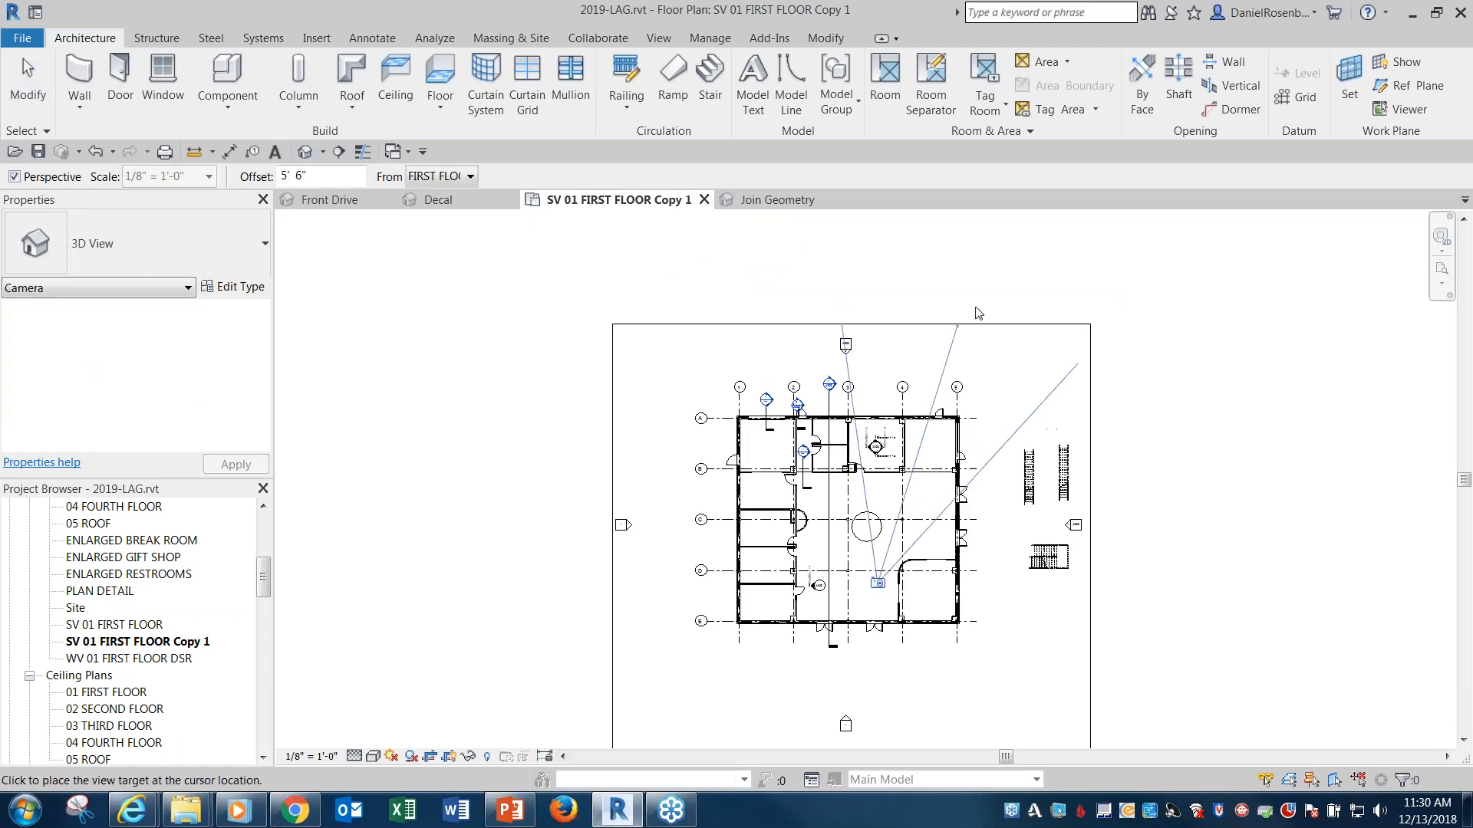
pyautogui.click(999, 222)
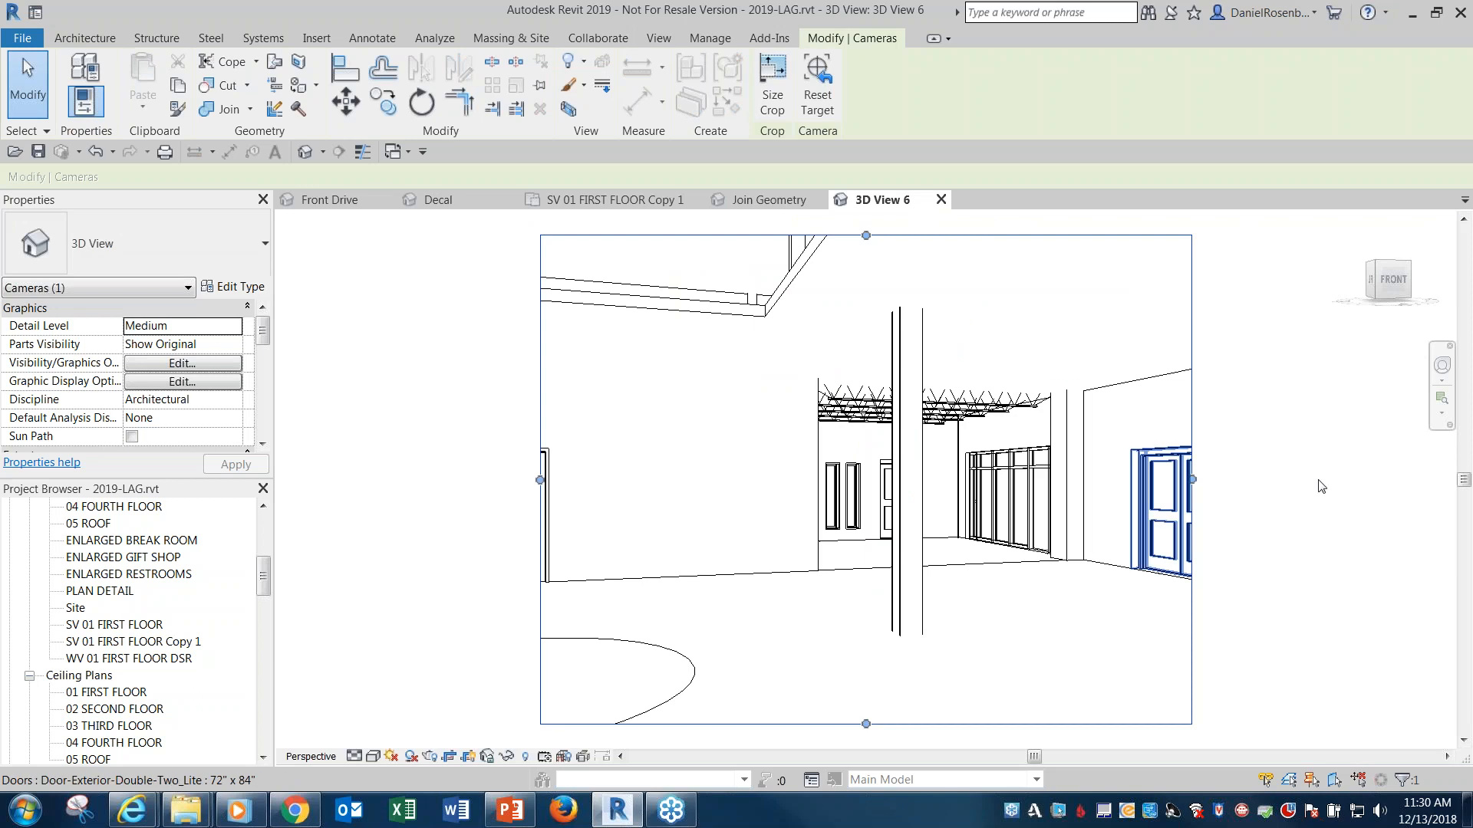
# Walk the new camera view forward toward the far wall's door and windows with the SteeringWheel's Walk tool
pyautogui.click(1442, 365)
pyautogui.moveTo(1085, 614)
pyautogui.mouseDown()
pyautogui.moveTo(871, 618)
pyautogui.moveTo(880, 593)
pyautogui.moveTo(785, 593)
pyautogui.moveTo(861, 639)
pyautogui.moveTo(864, 683)
pyautogui.mouseUp()
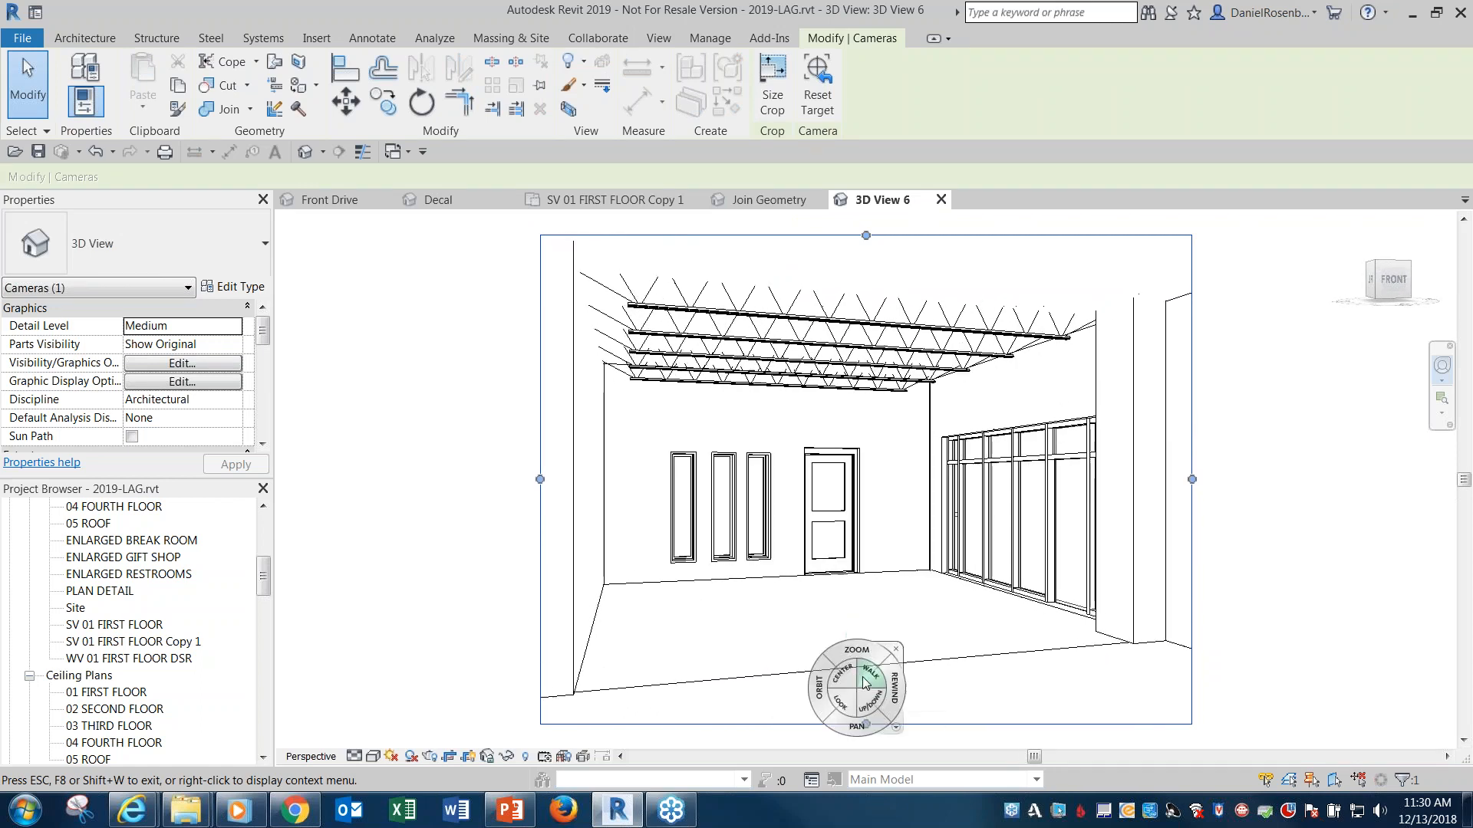
pyautogui.press('Escape')
# Set the camera view's detail level to Fine and its visual style to Shaded
pyautogui.click(354, 757)
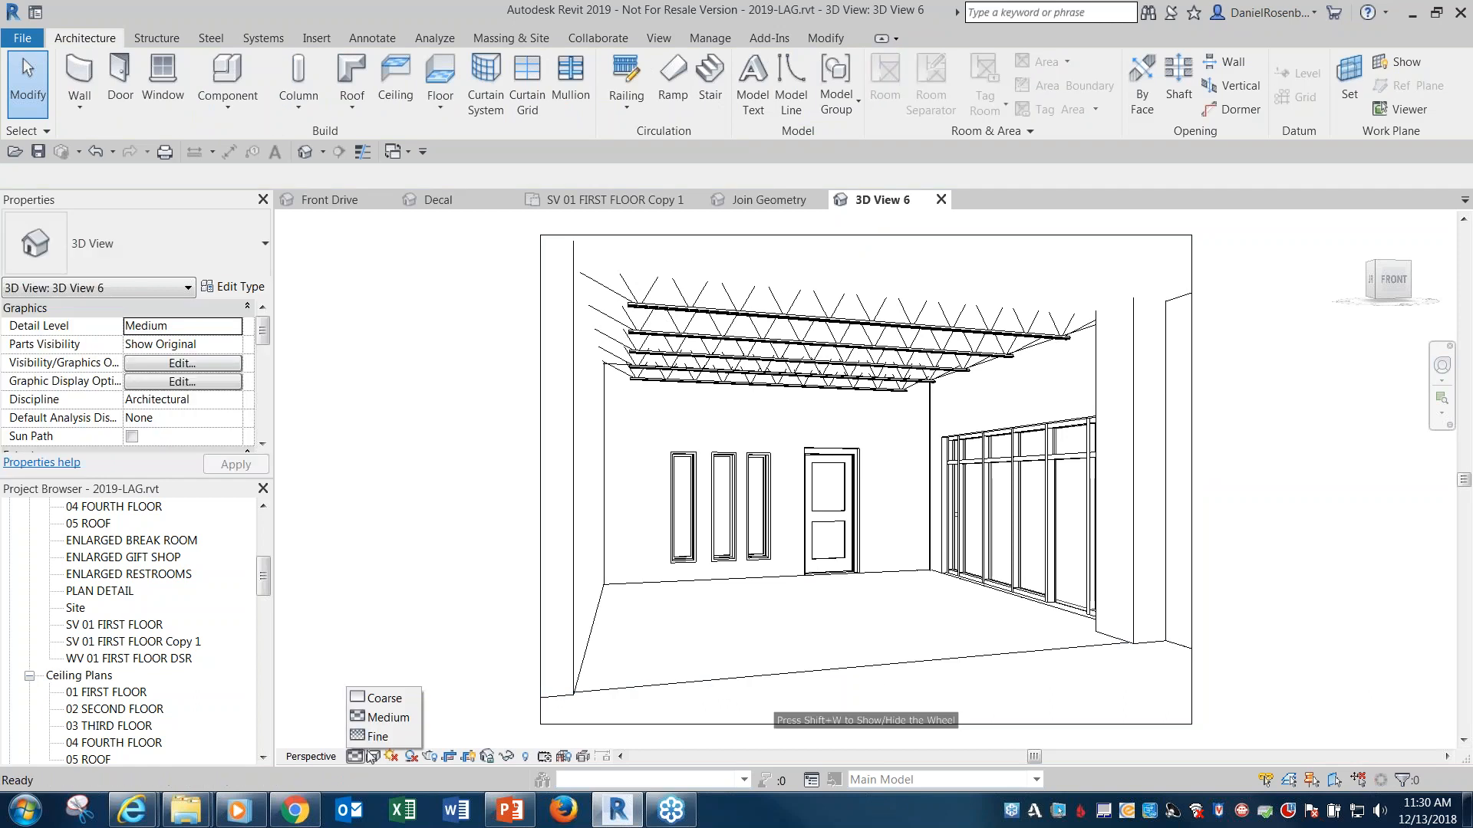
pyautogui.click(376, 737)
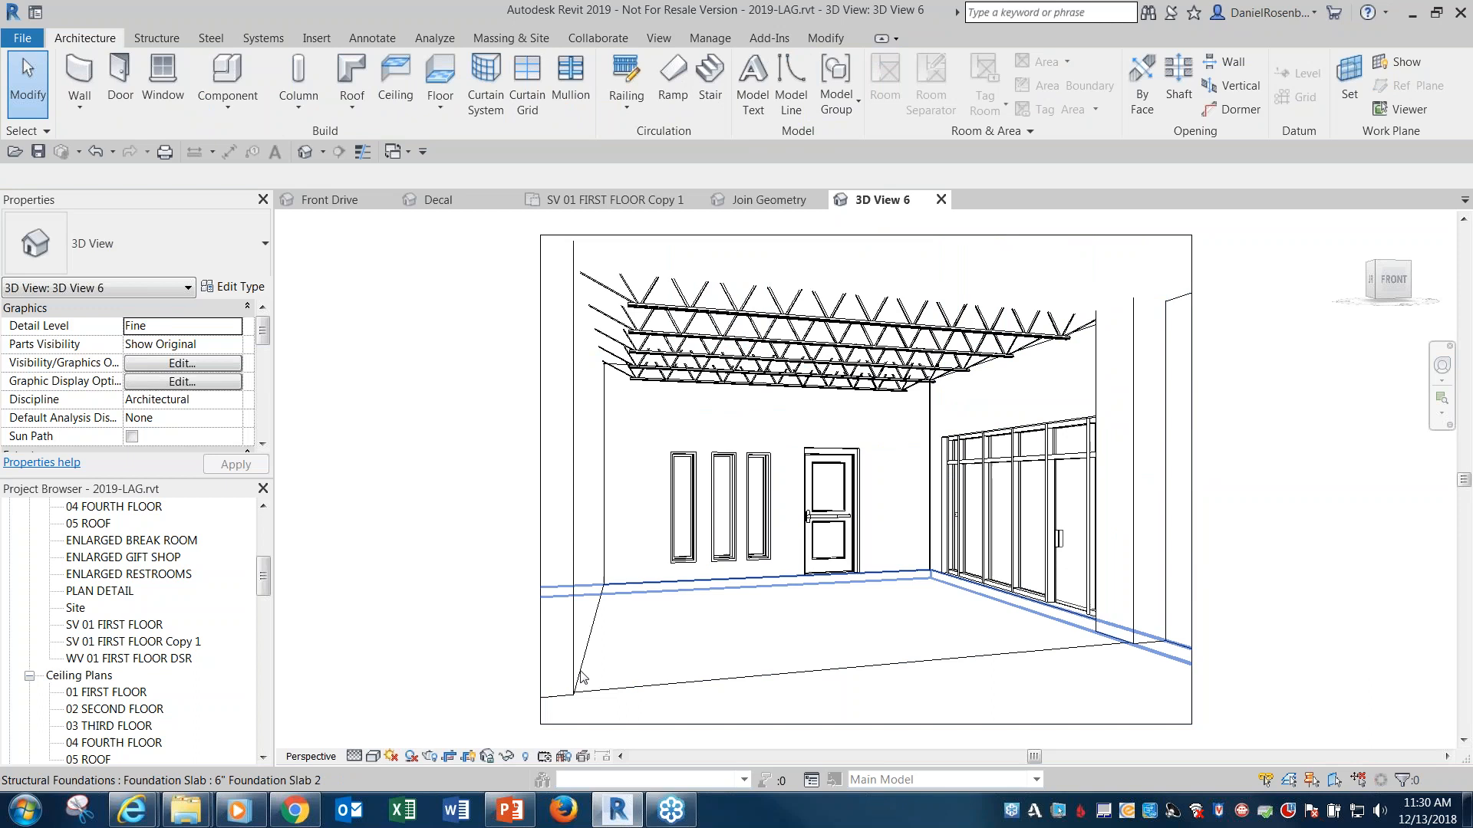
pyautogui.click(373, 756)
pyautogui.click(395, 678)
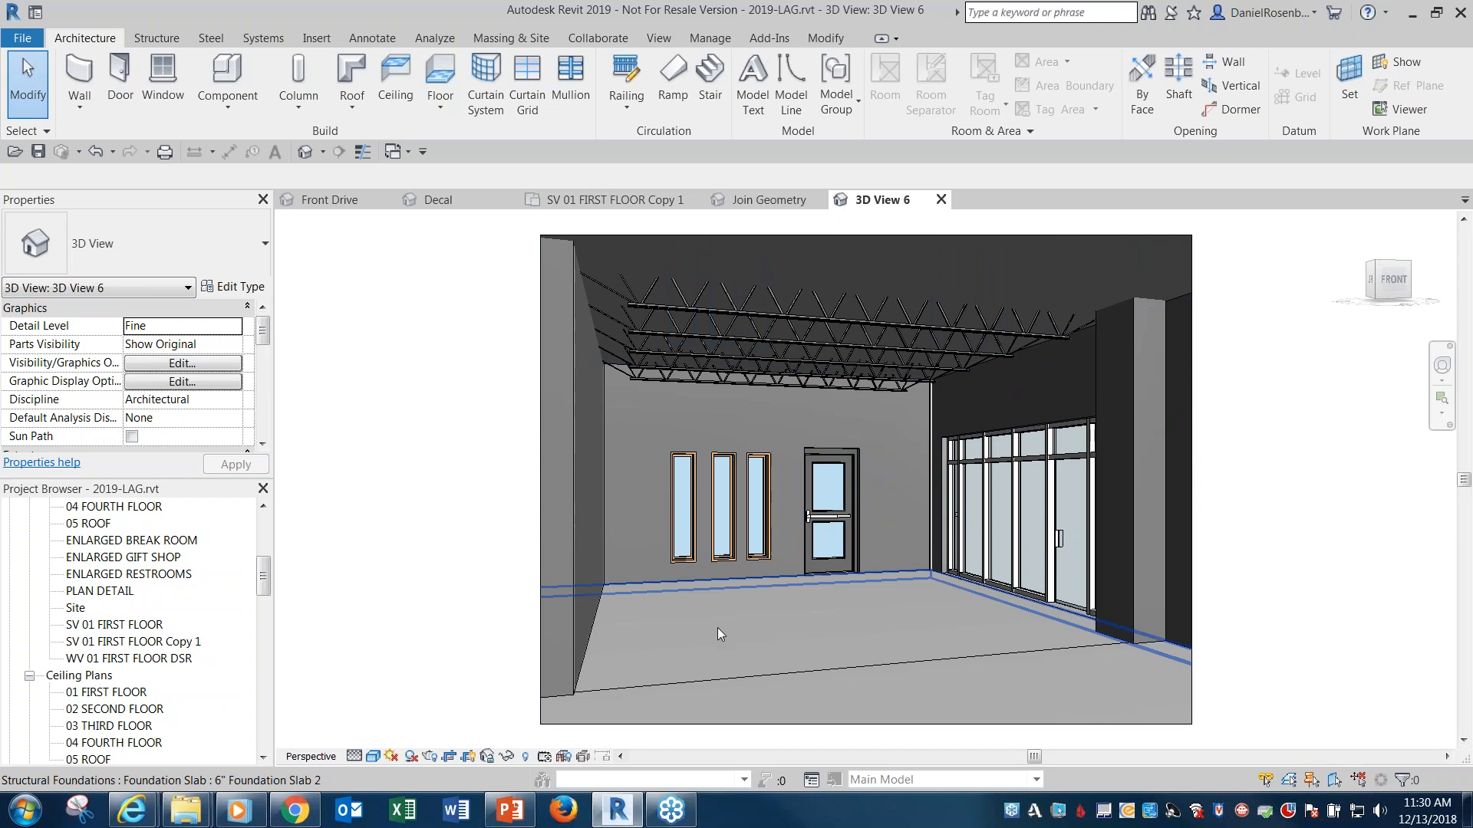
# Open the camera view's Graphic Display Options and apply Wide Lines as the silhouette style
pyautogui.click(374, 757)
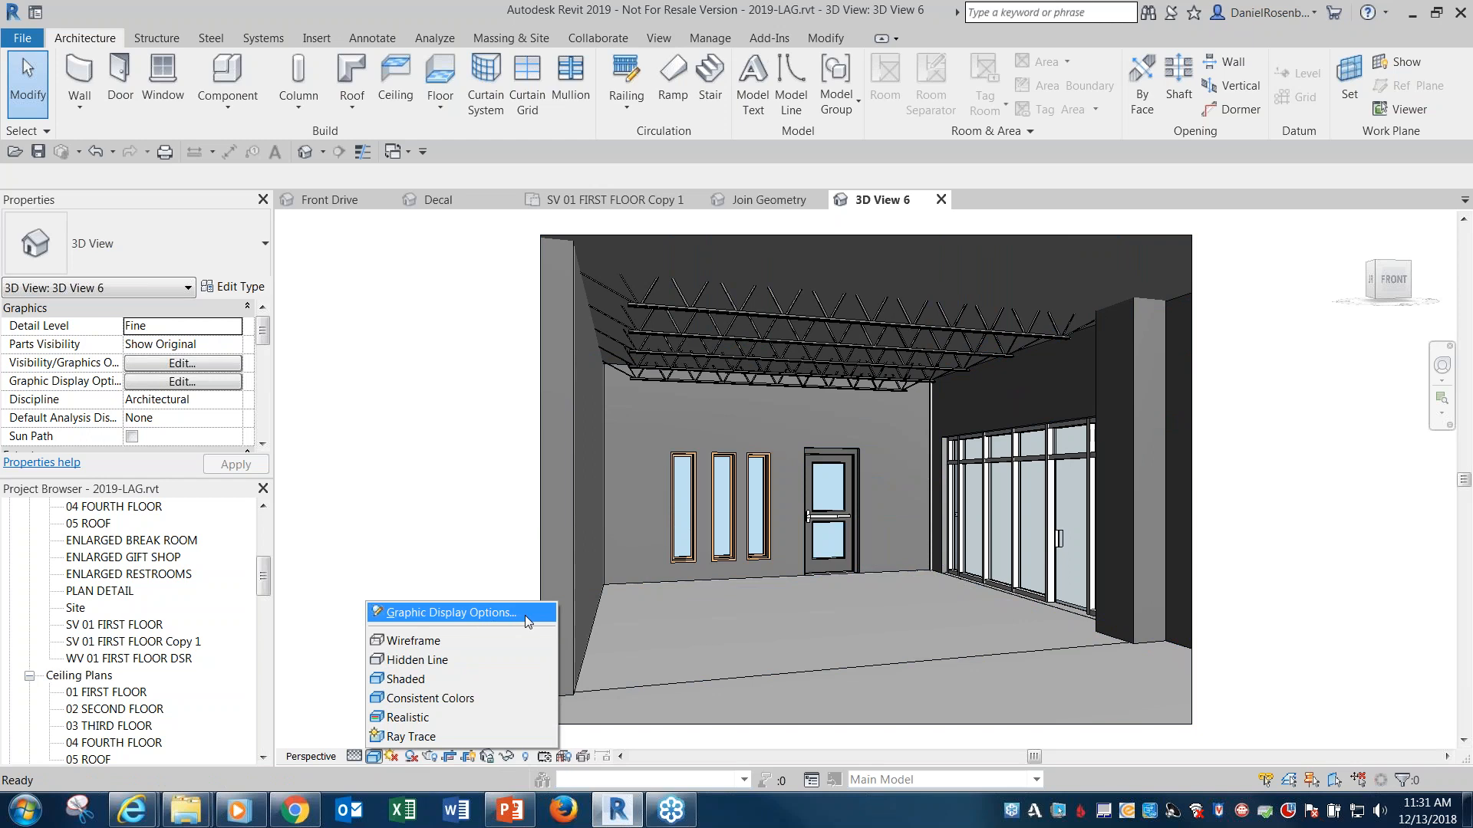
pyautogui.click(524, 616)
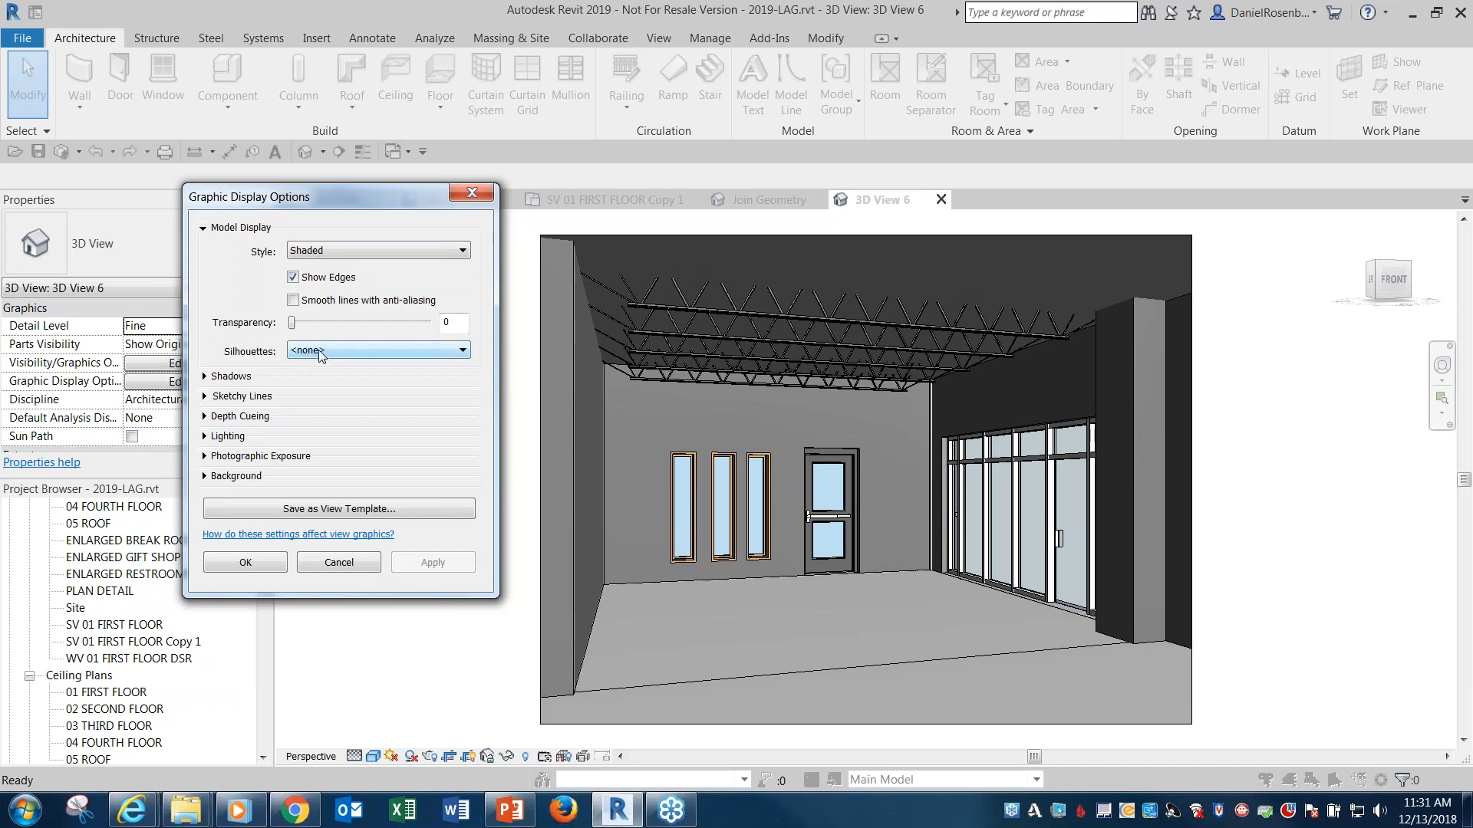
pyautogui.moveTo(209, 335)
pyautogui.mouseDown()
pyautogui.moveTo(296, 356)
pyautogui.moveTo(491, 365)
pyautogui.moveTo(476, 367)
pyautogui.mouseUp()
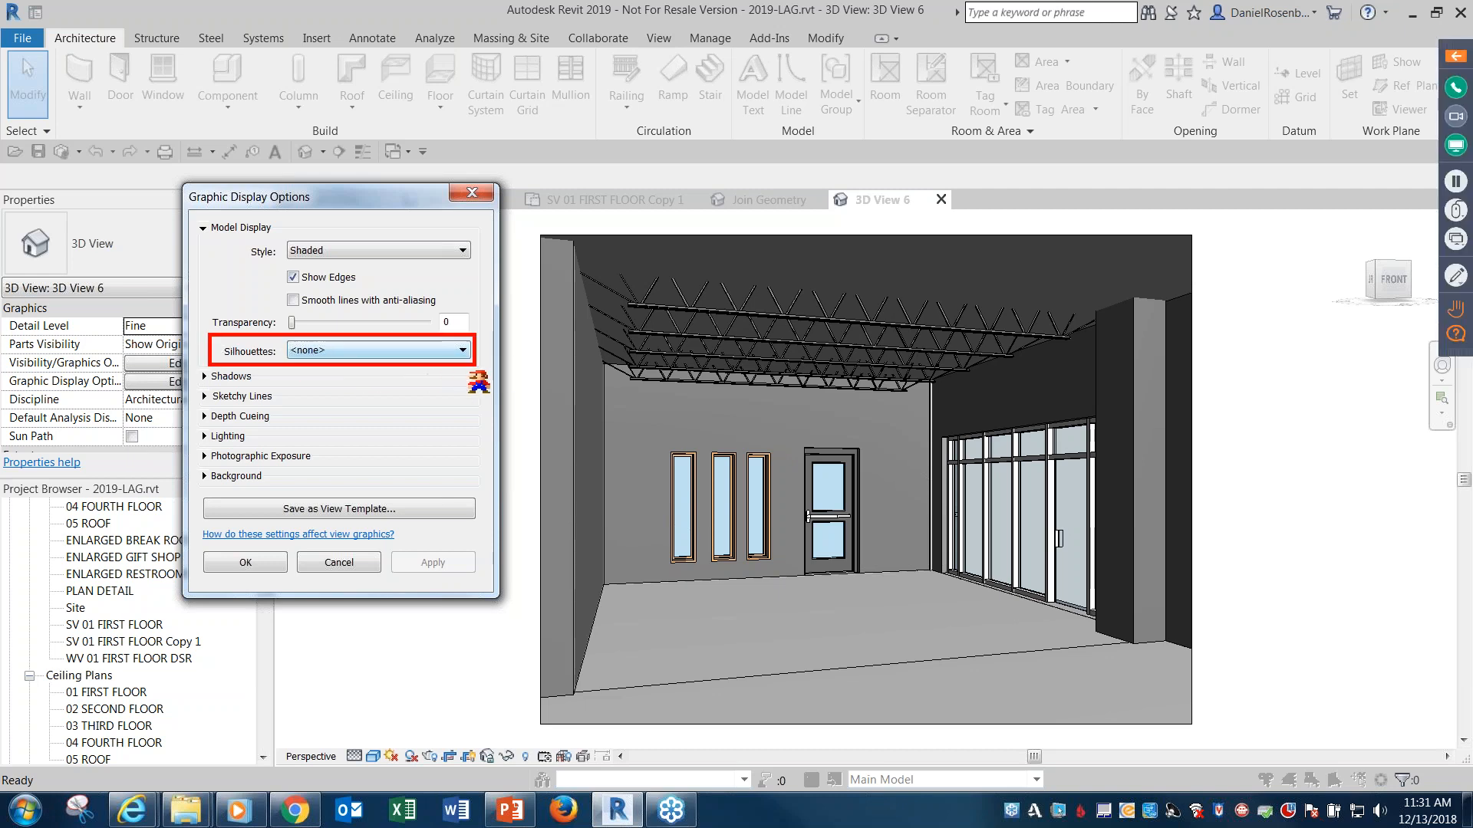
pyautogui.click(459, 351)
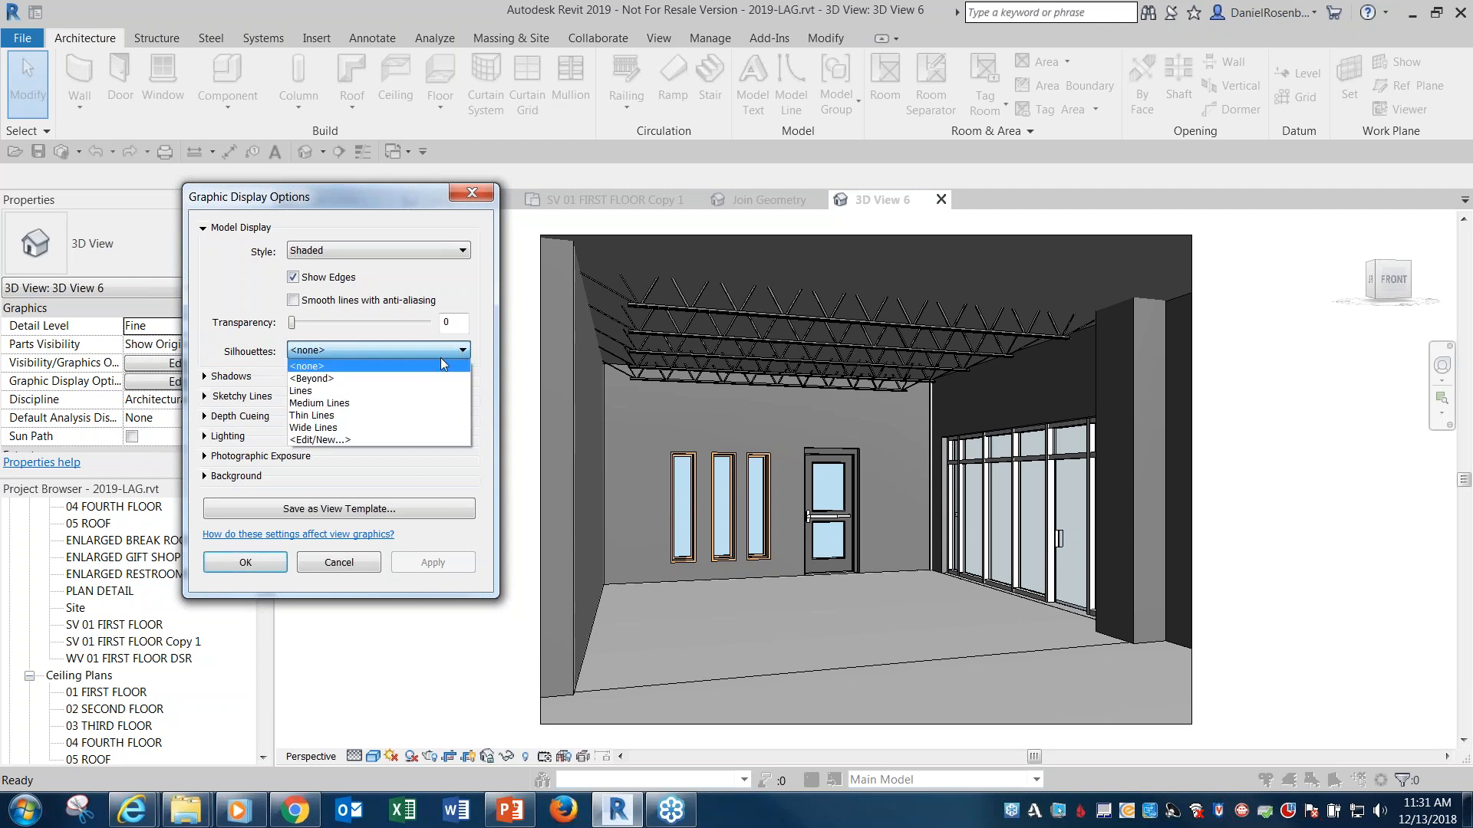
pyautogui.click(365, 427)
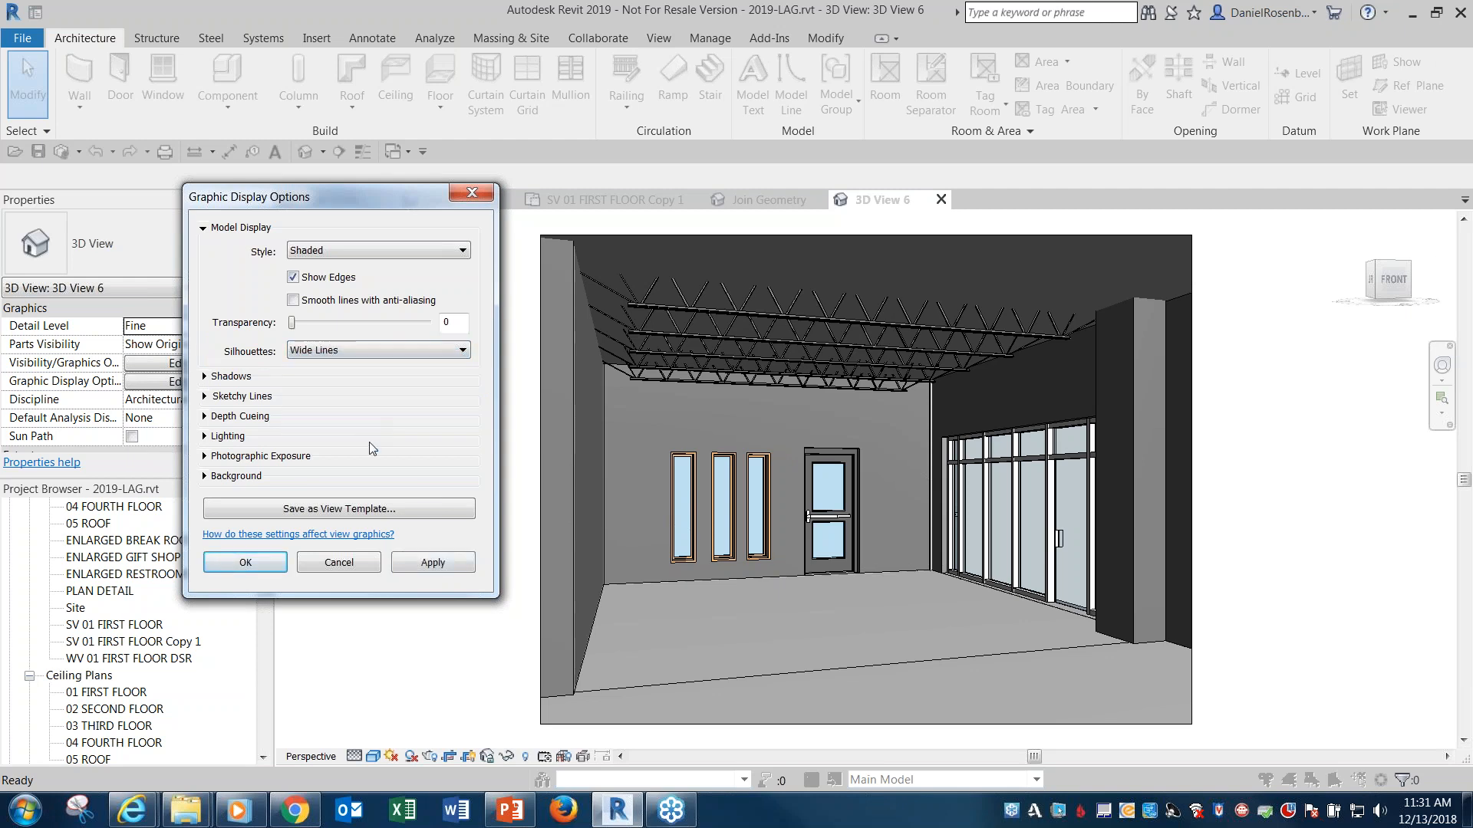
pyautogui.click(434, 562)
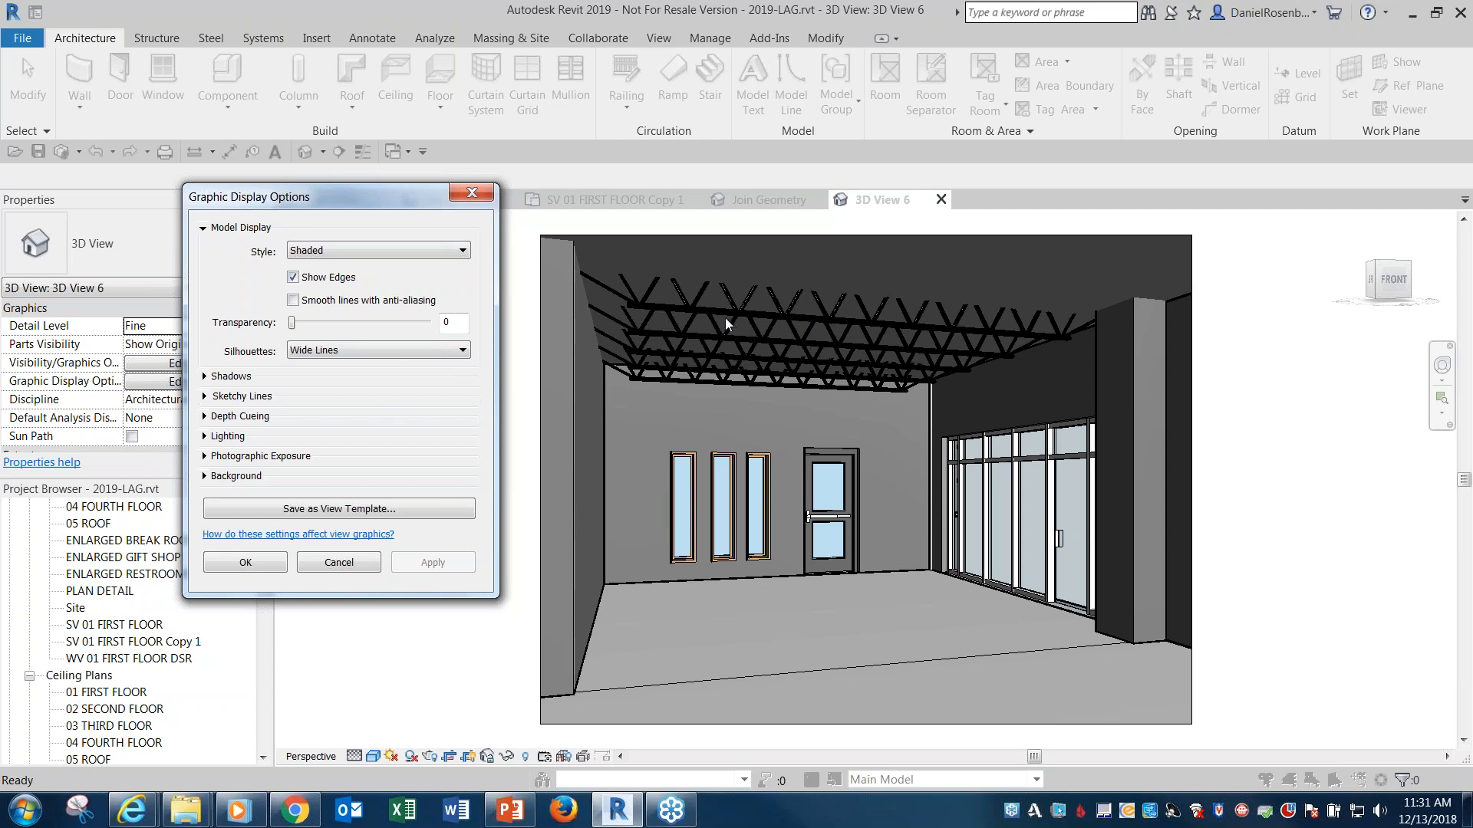
# Set the silhouettes back to <none> and apply the change to compare the view without them
pyautogui.click(441, 349)
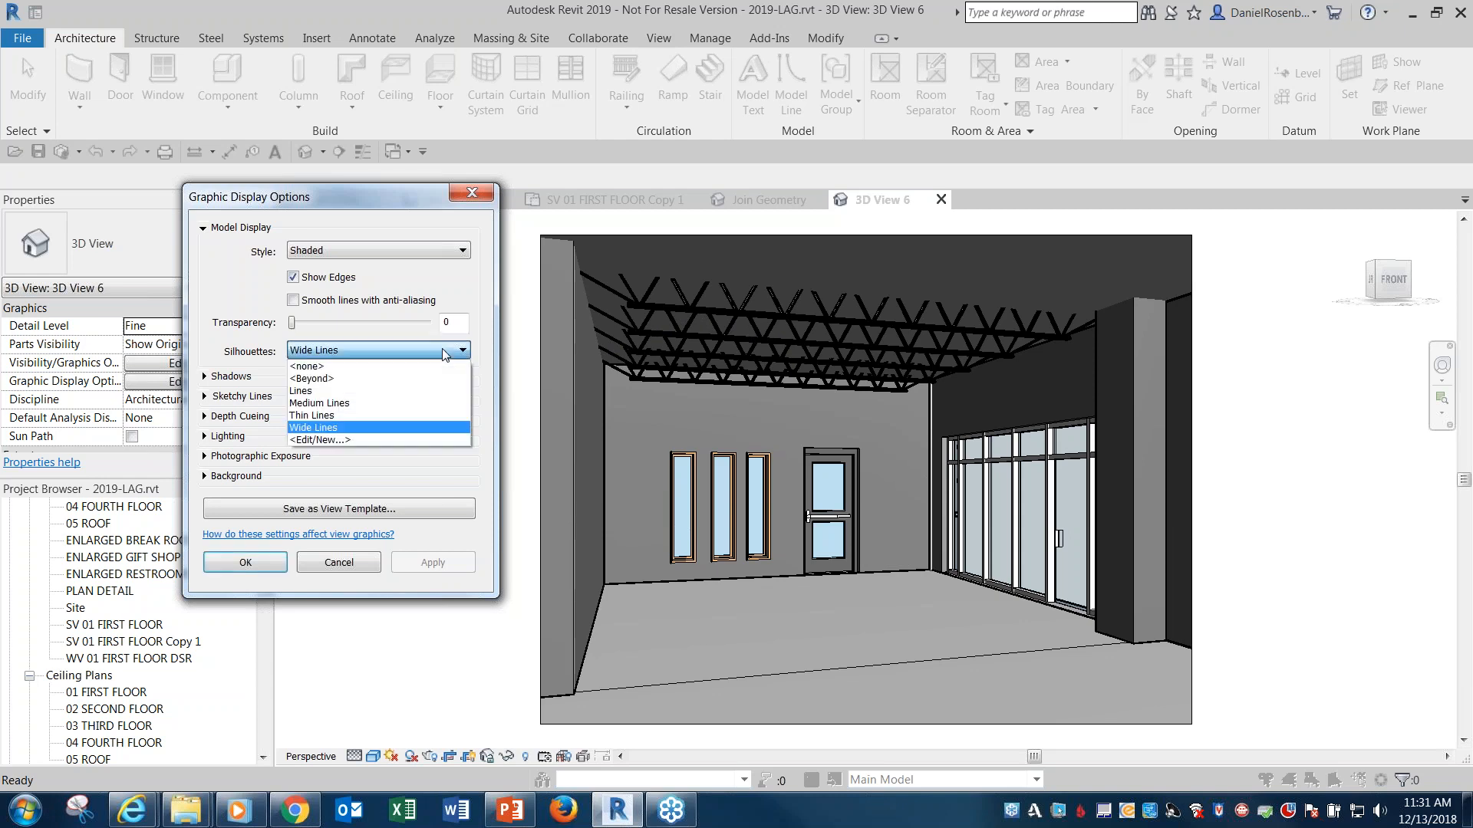
pyautogui.click(394, 366)
pyautogui.click(433, 562)
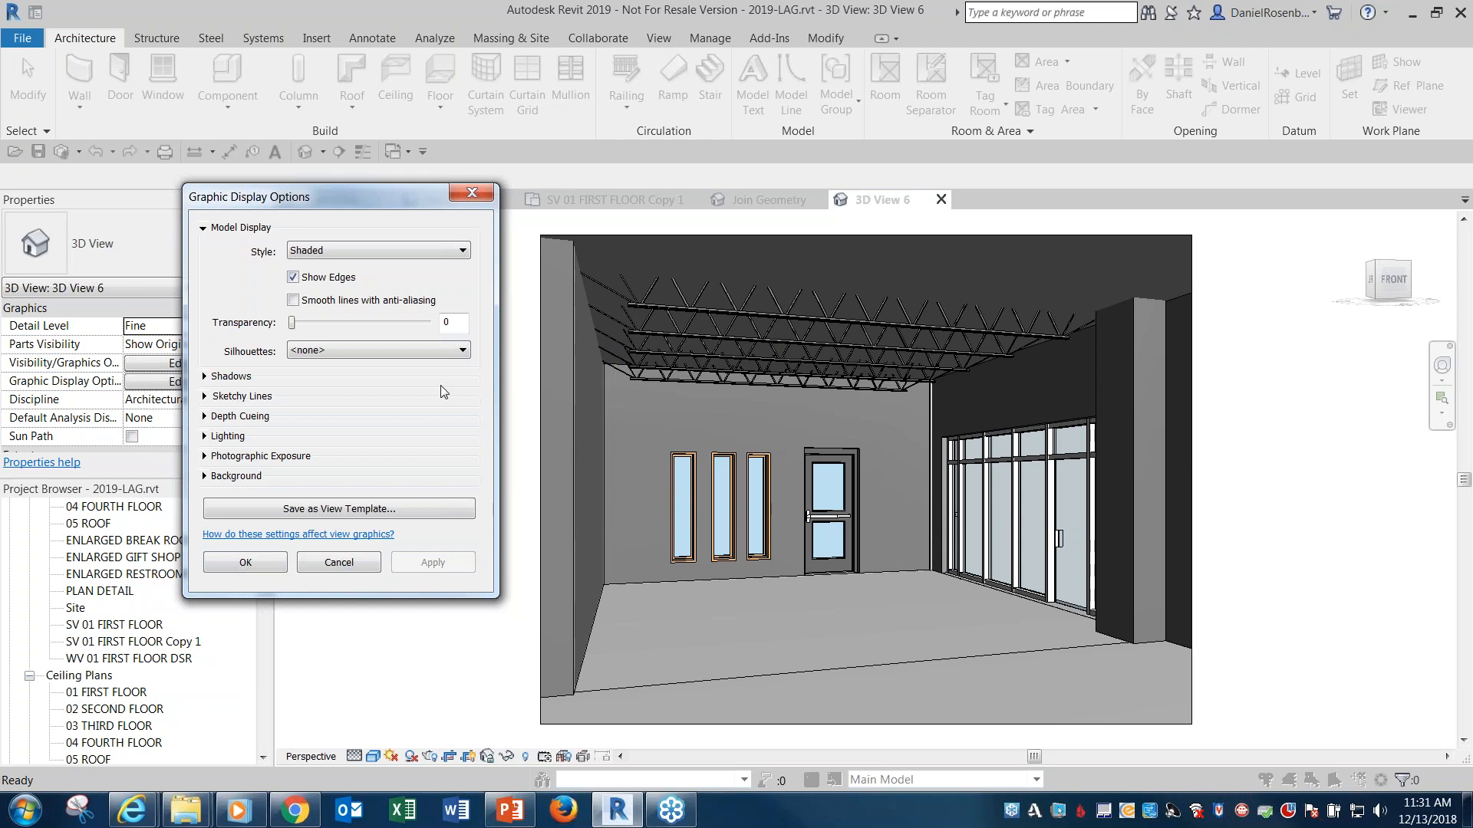
# Set the silhouettes to Wide Lines again and accept the graphic display options
pyautogui.click(395, 352)
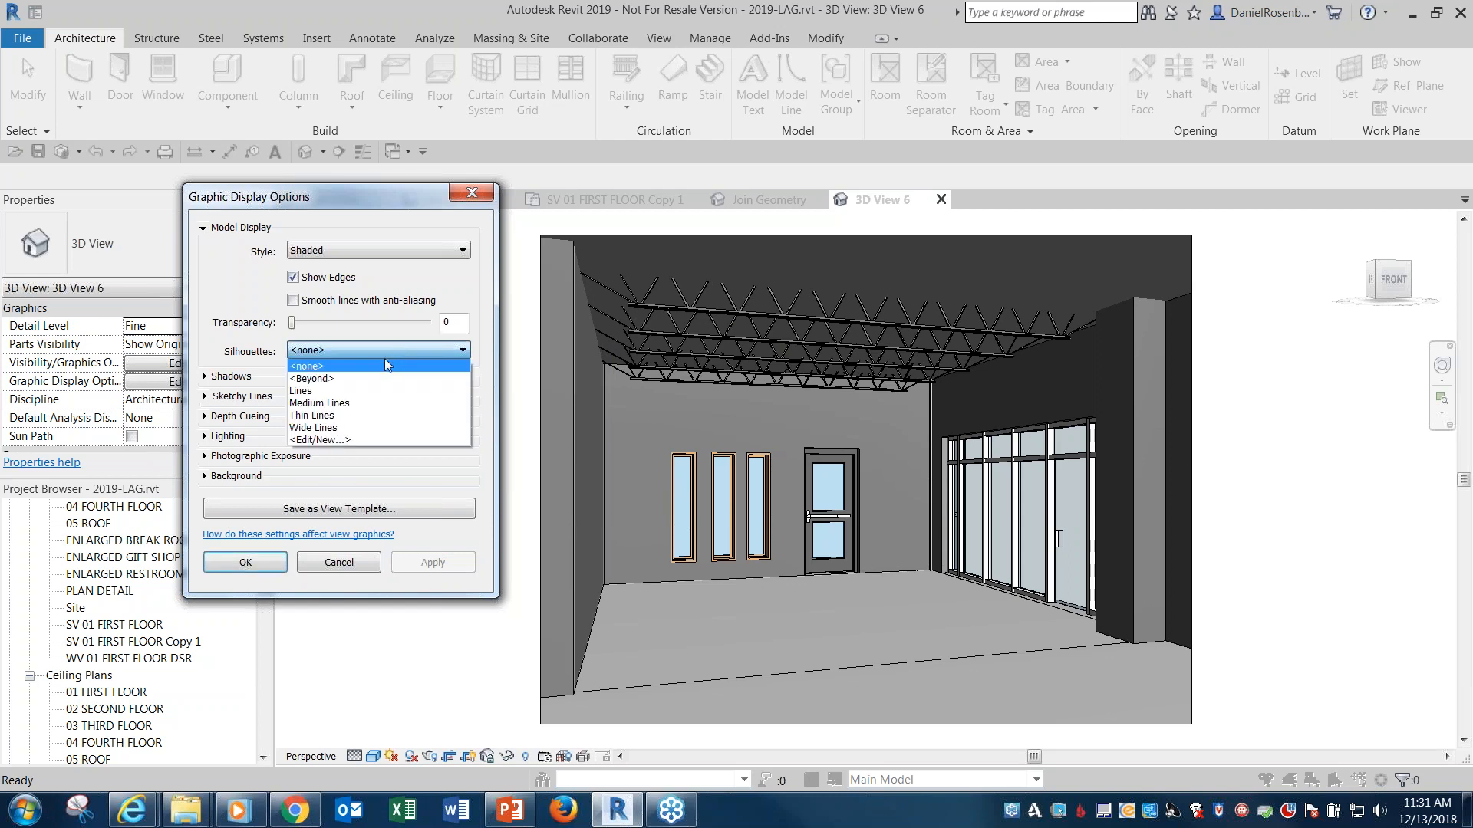
pyautogui.click(357, 427)
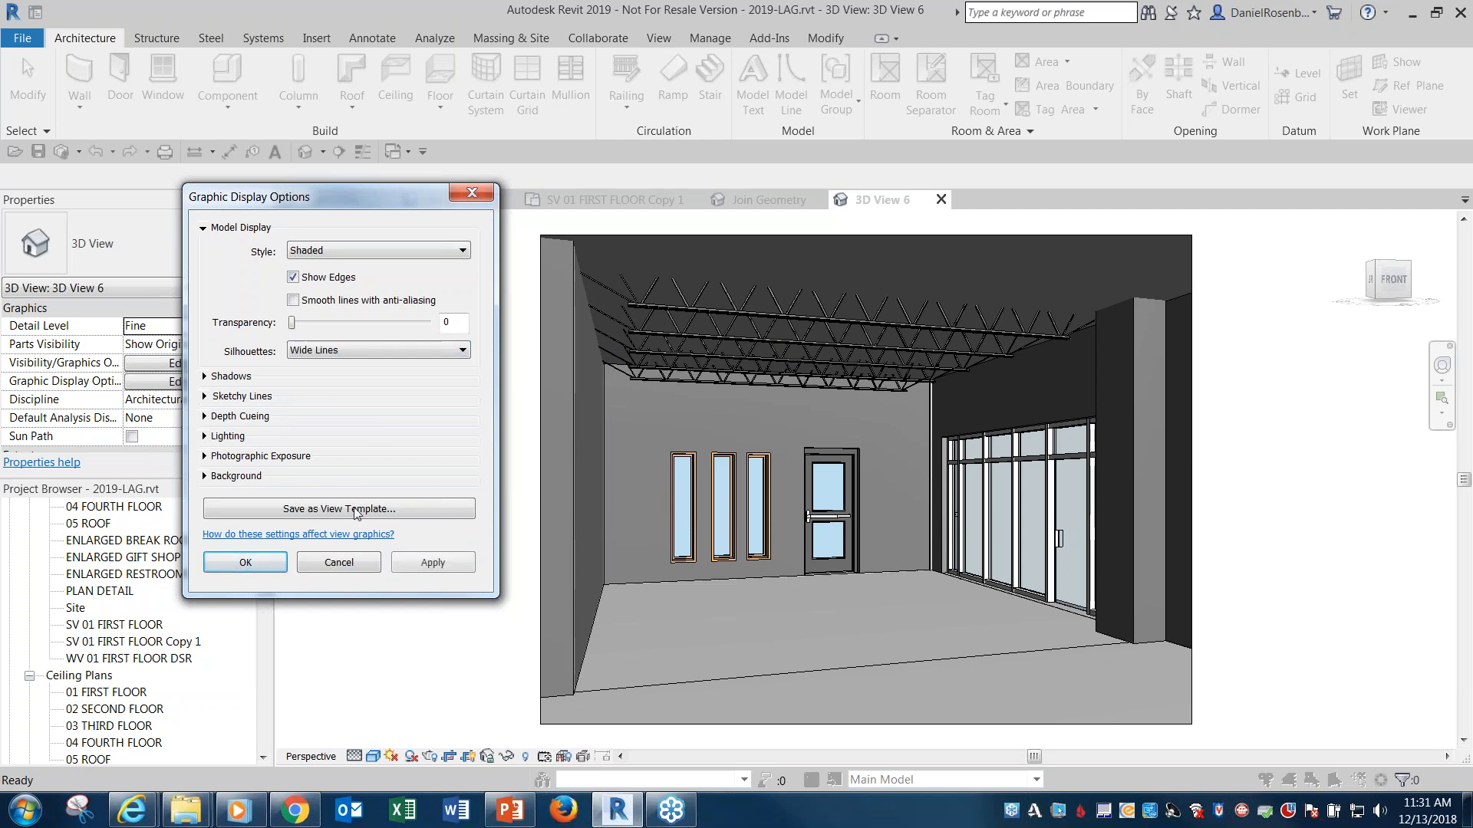
pyautogui.click(274, 566)
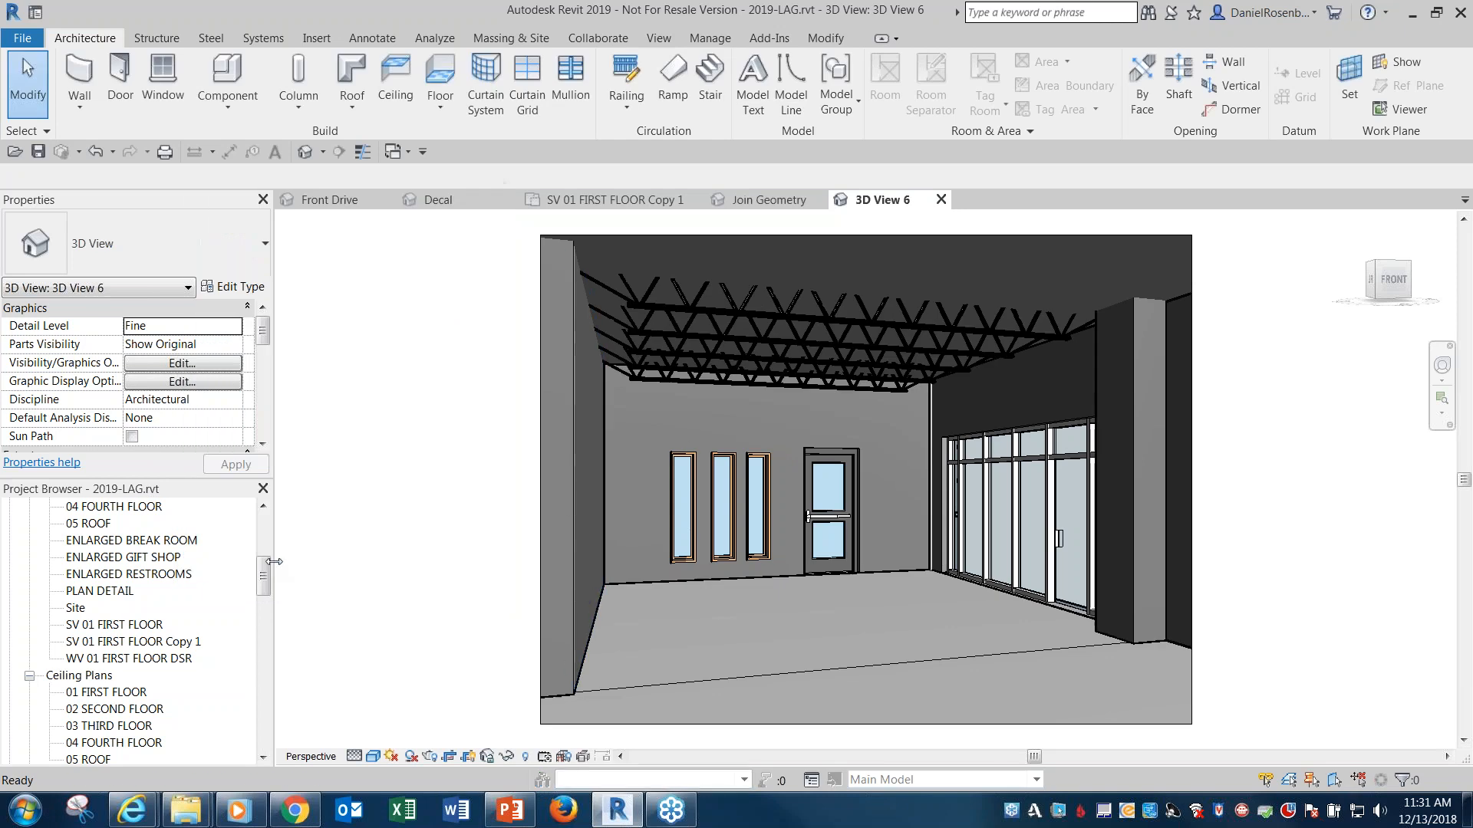
# Reopen the Graphic Display Options, try Cast Shadows on the camera view, and turn it off again
pyautogui.click(373, 756)
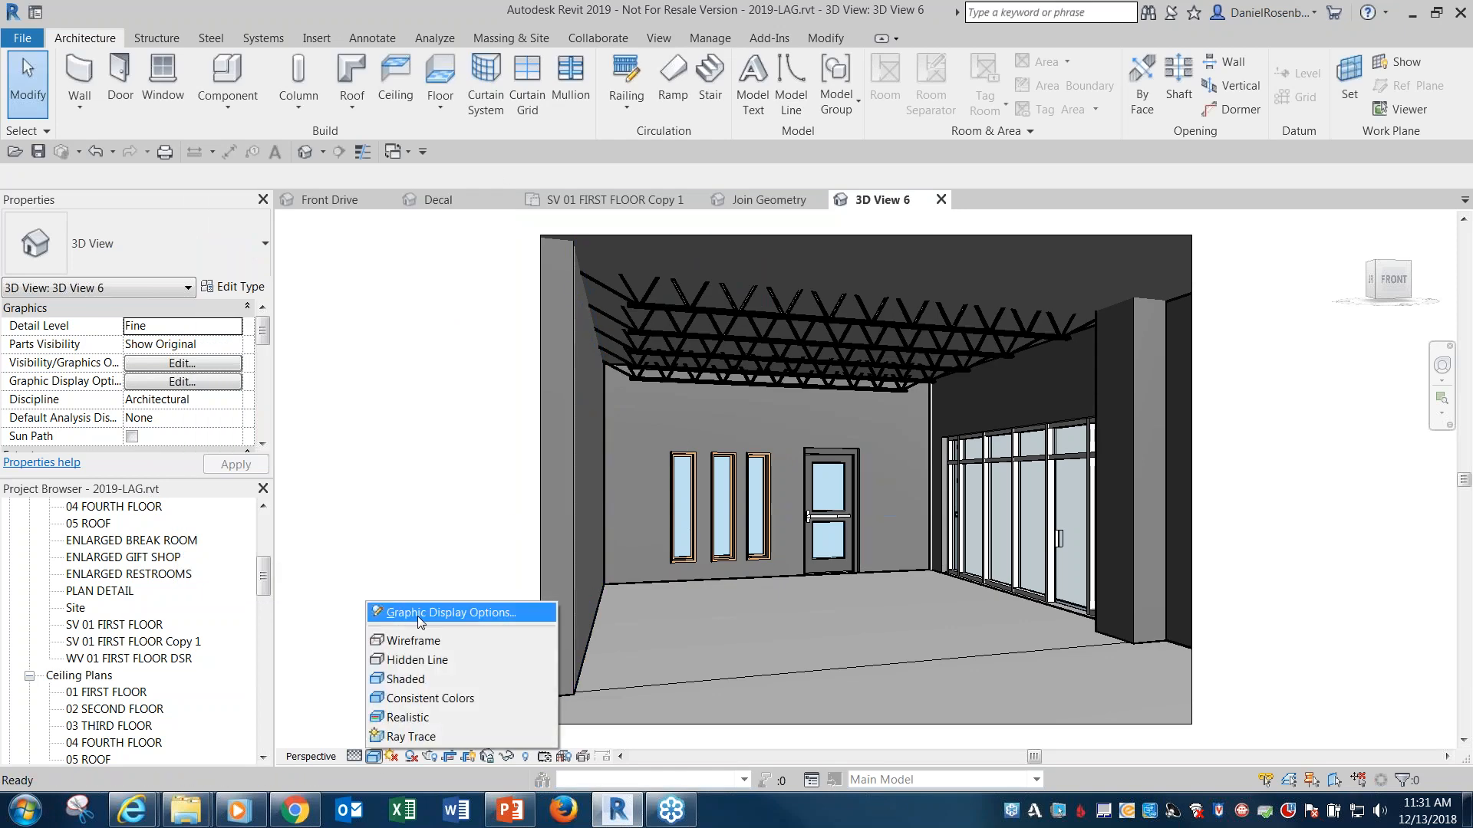
pyautogui.click(417, 614)
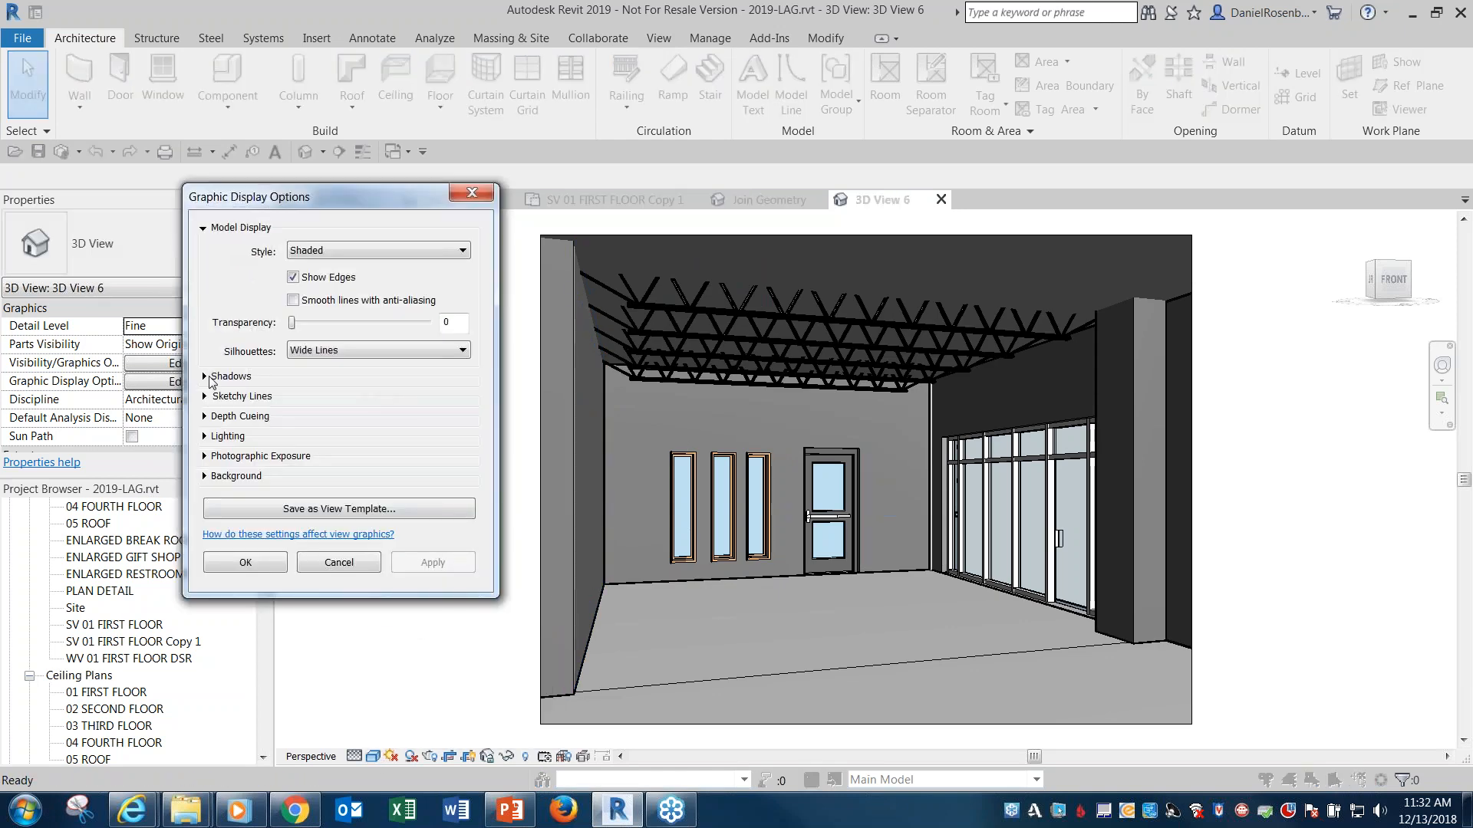
pyautogui.click(204, 378)
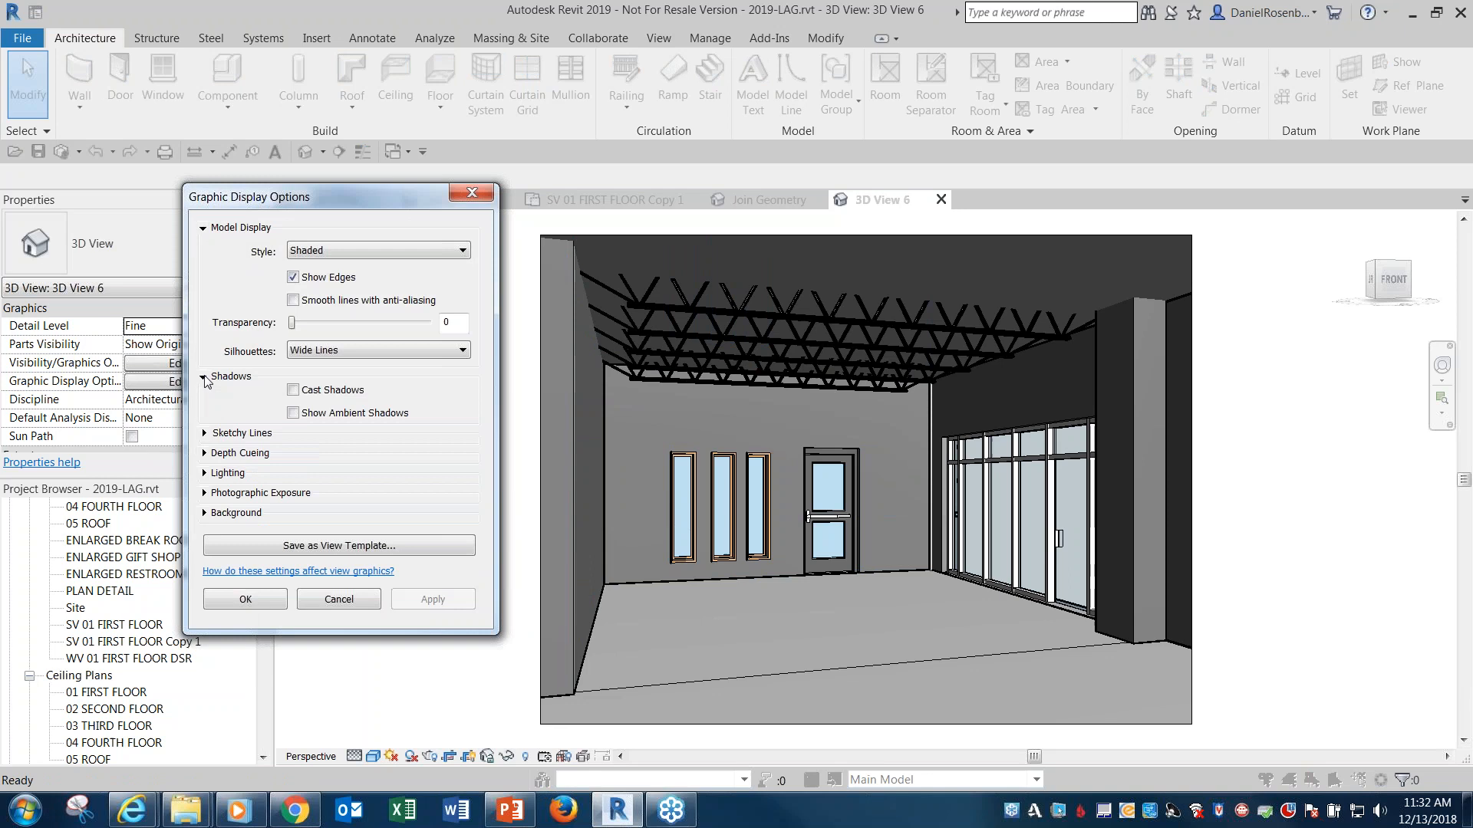
pyautogui.click(293, 391)
pyautogui.click(421, 601)
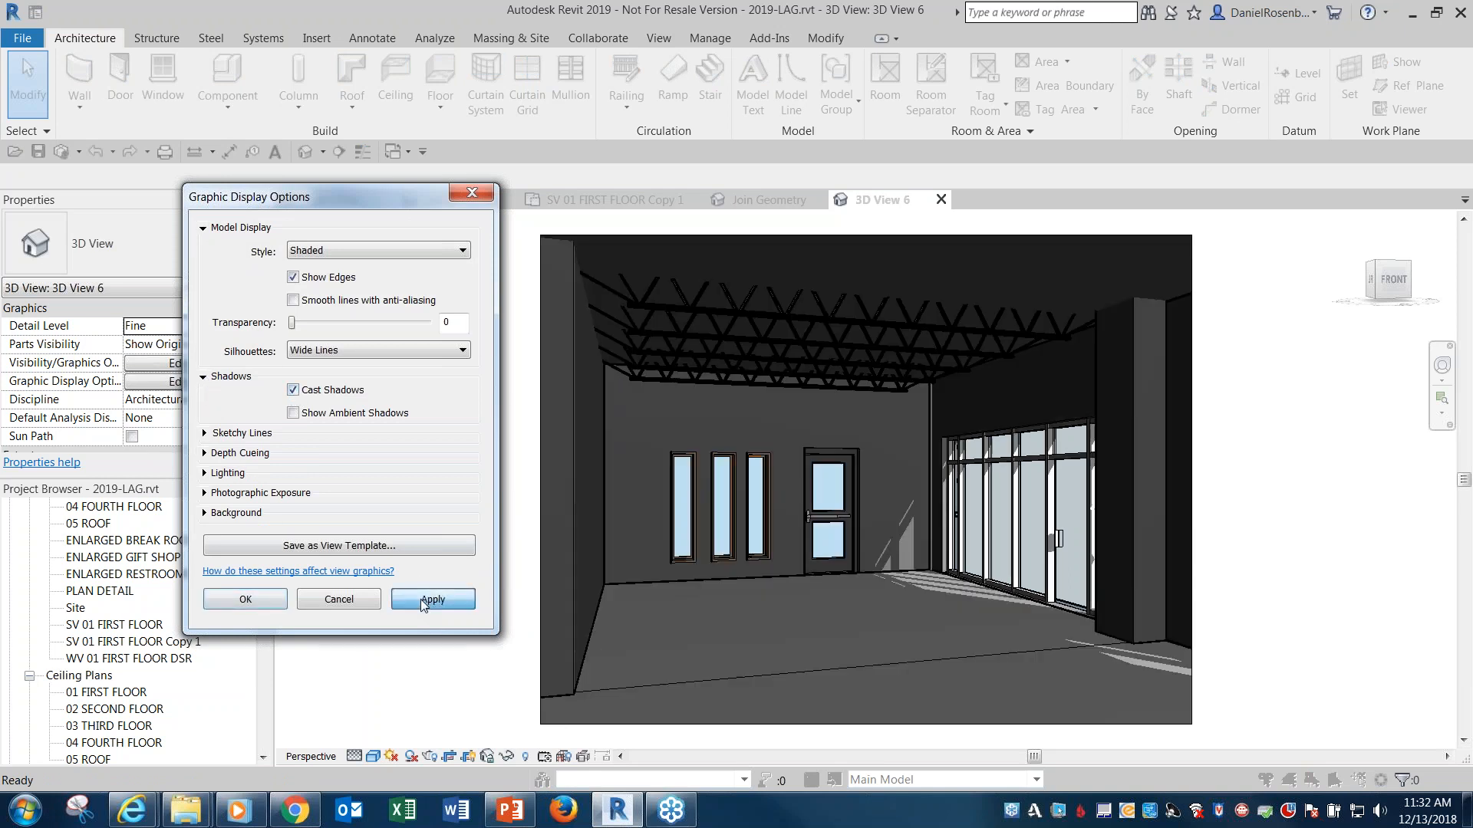
pyautogui.click(293, 389)
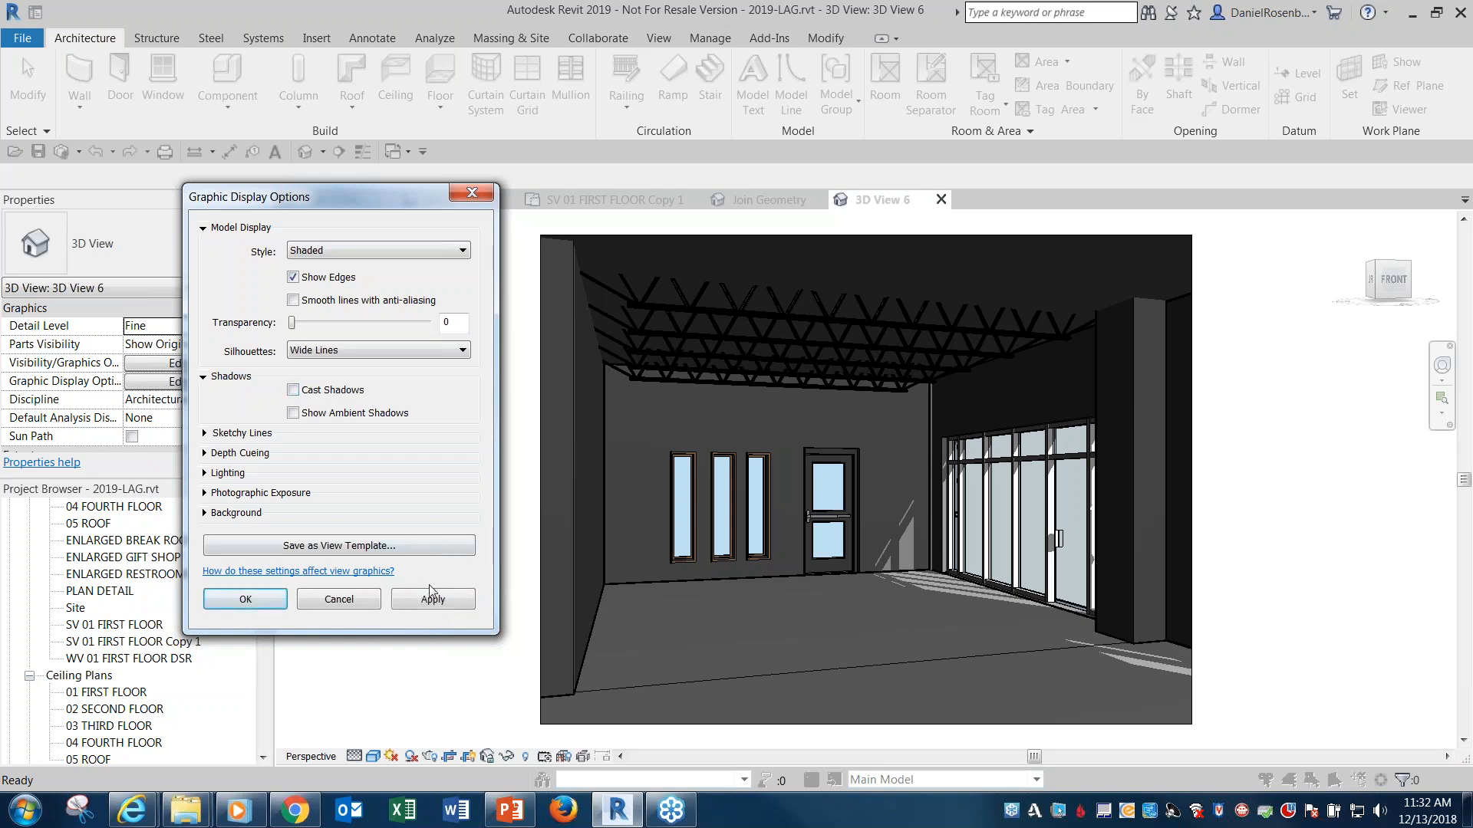
pyautogui.click(440, 602)
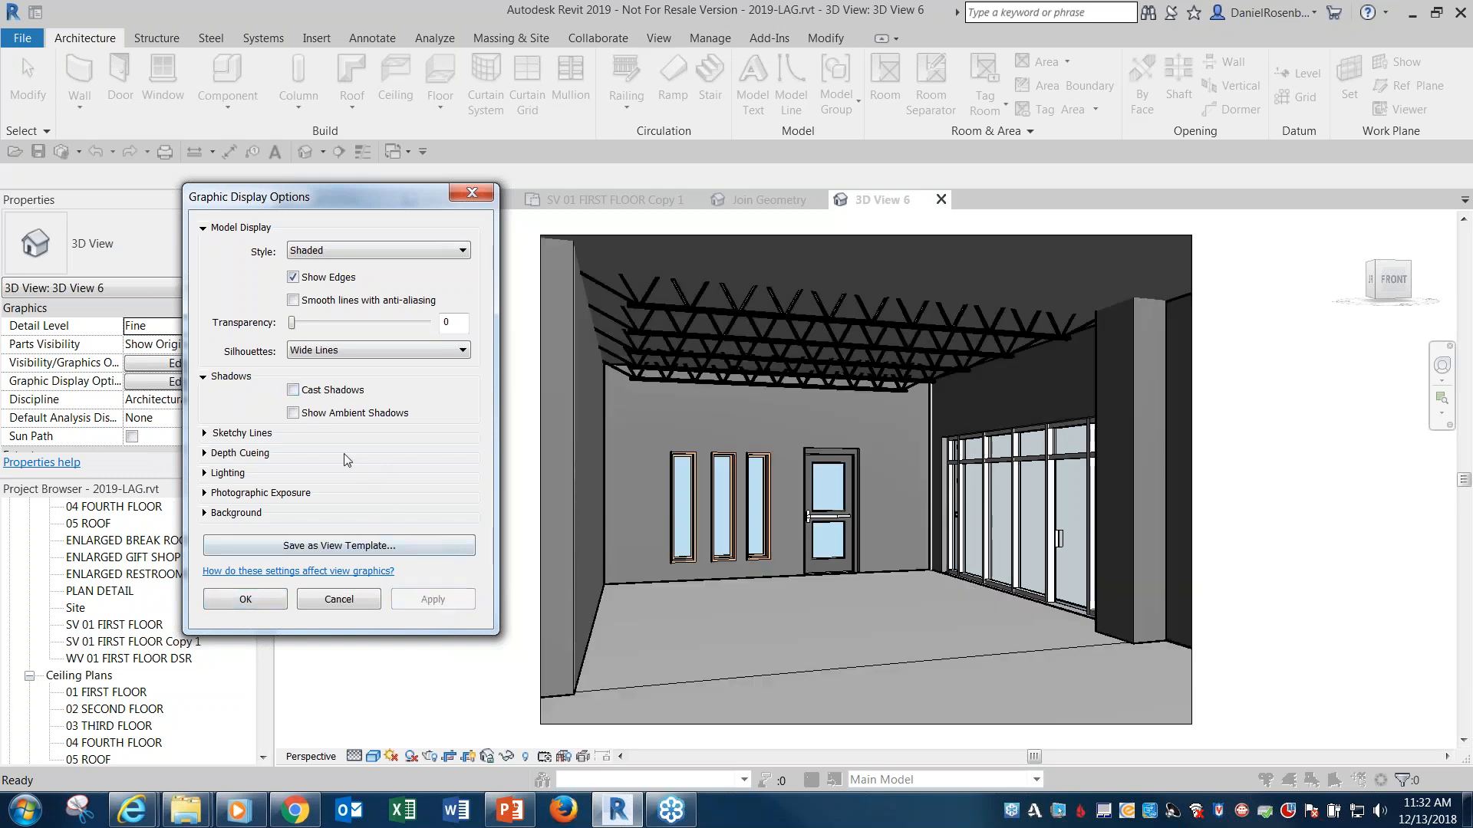
# Apply Show Ambient Shadows to the view and examine the shading at the wall and floor corner
pyautogui.click(293, 412)
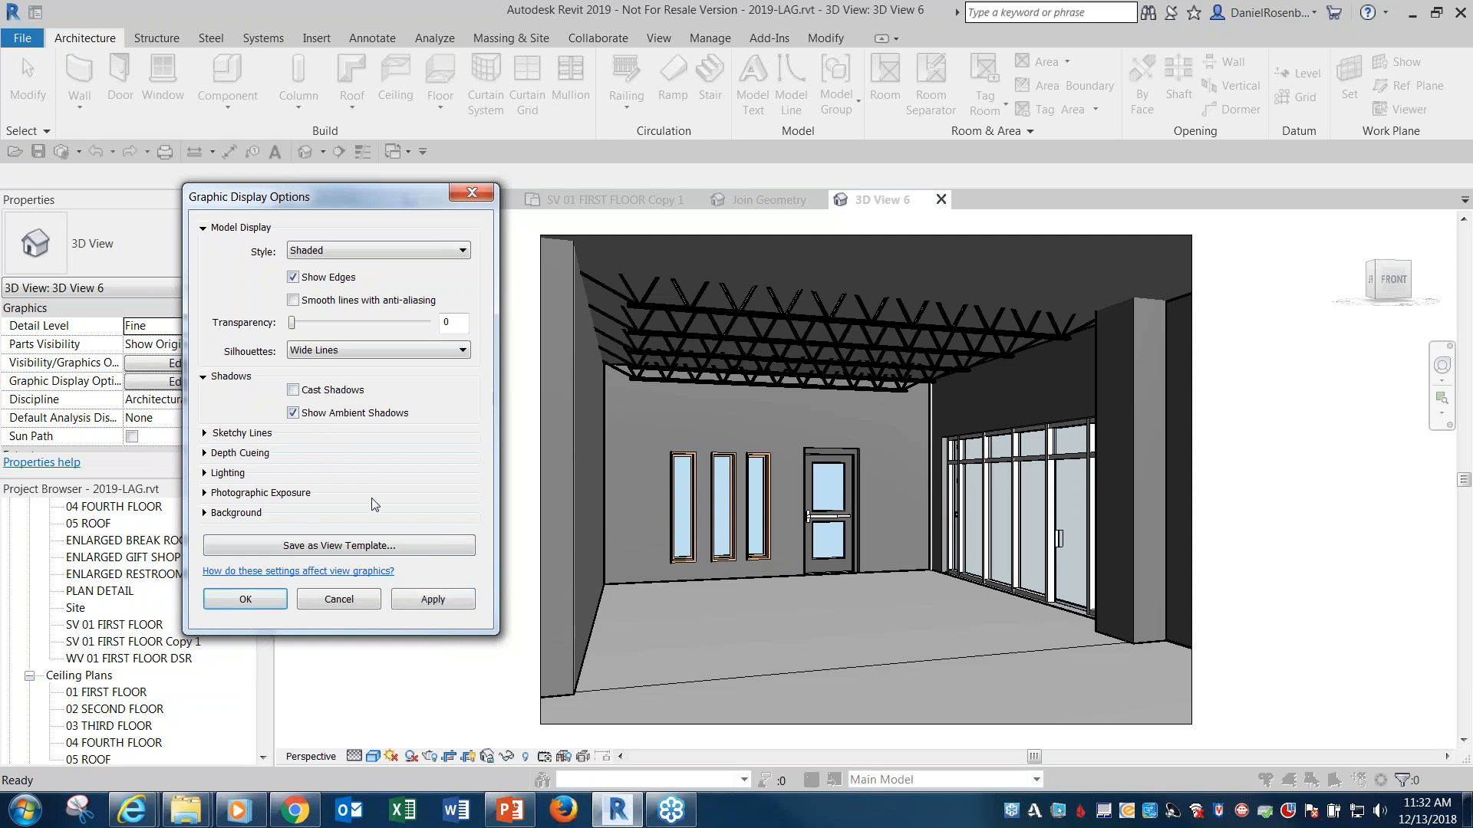
pyautogui.click(450, 602)
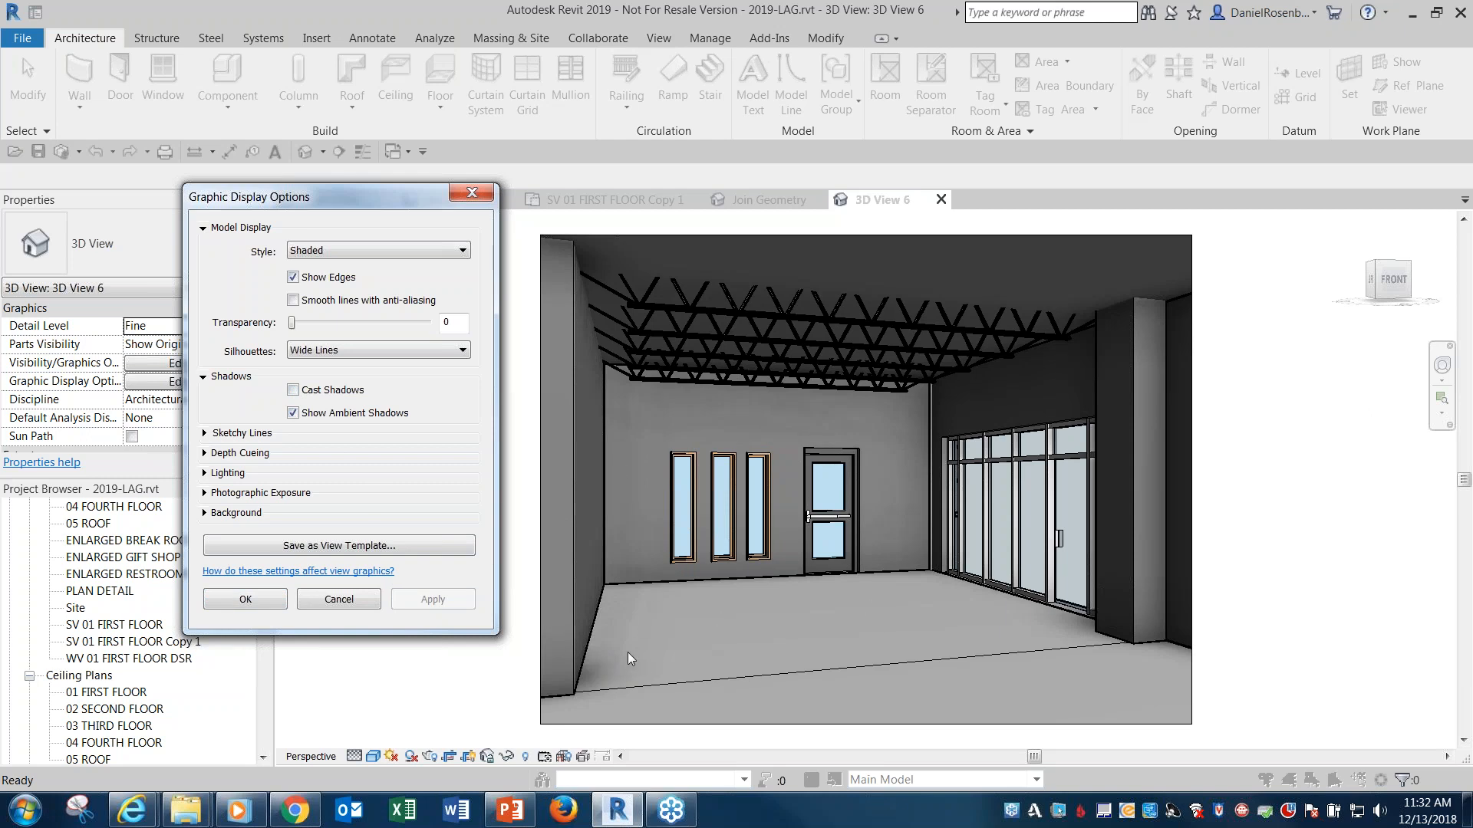
pyautogui.hotkey('ctrl', '2')
pyautogui.keyDown('ctrl'); pyautogui.moveTo(568, 647); pyautogui.dragTo(623, 694); pyautogui.keyUp('ctrl')
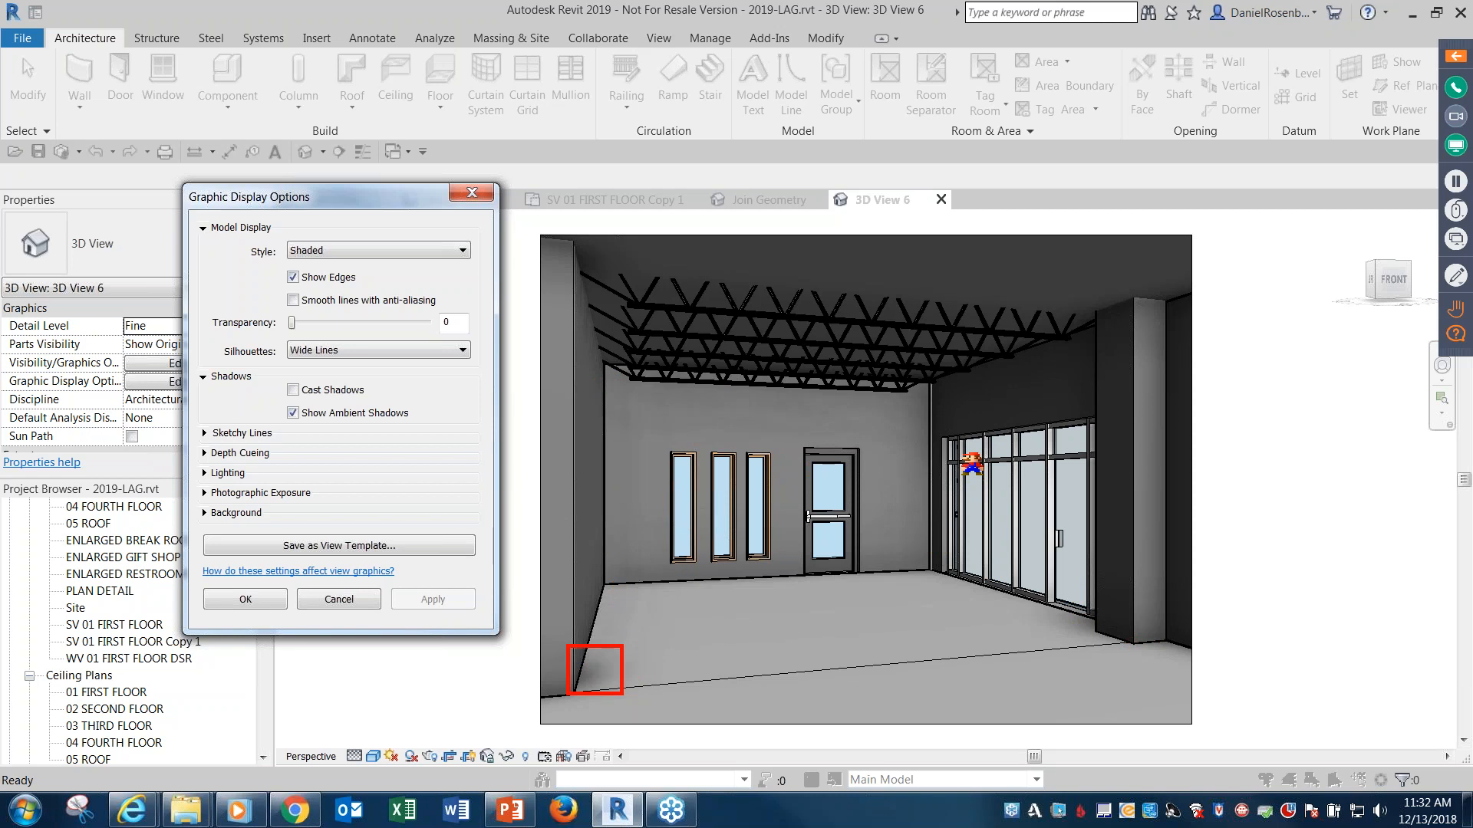
pyautogui.press('Escape')
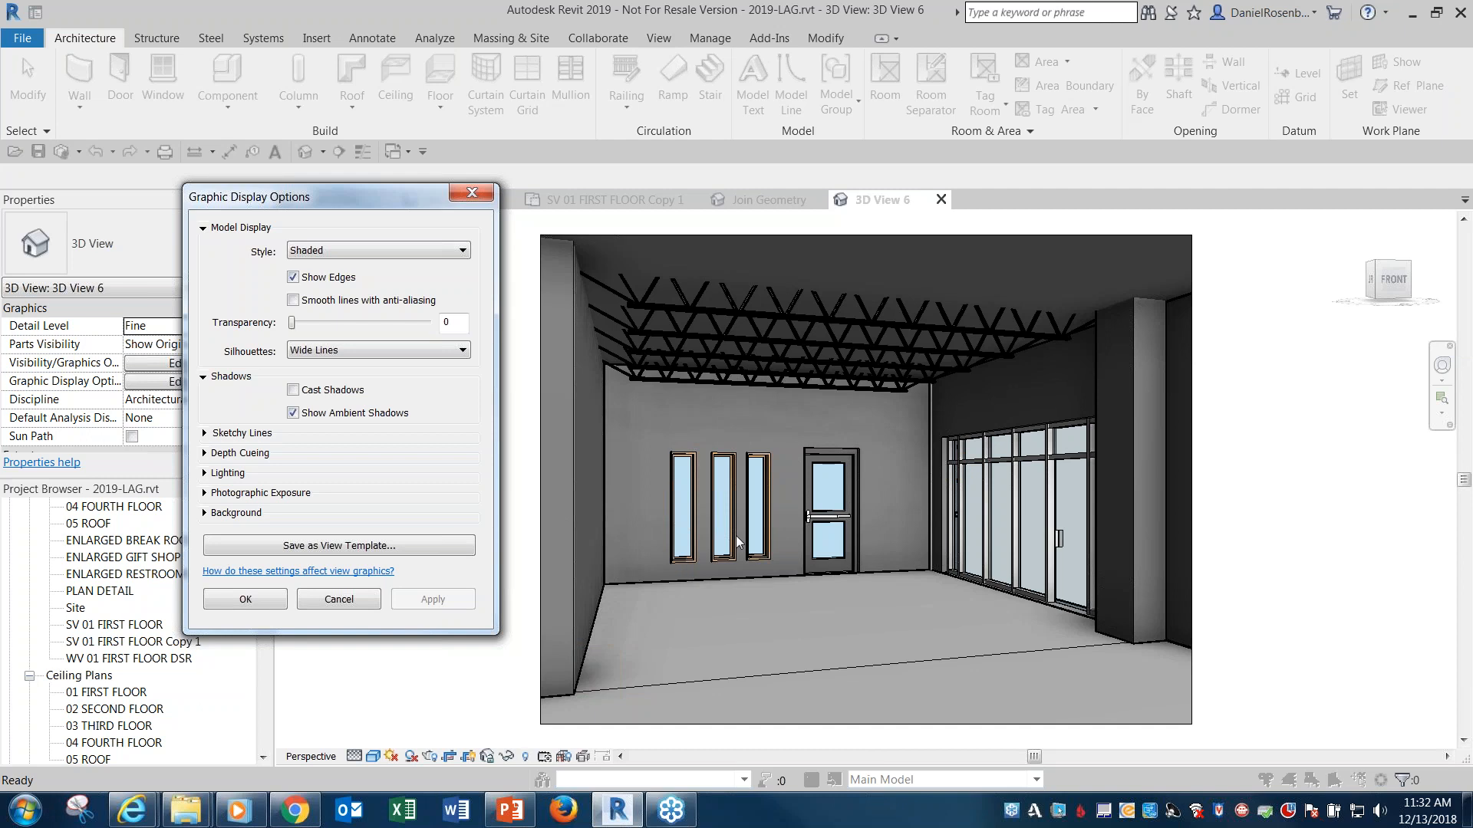
# Turn the ambient shadows off and back on, applying each change to compare the shading
pyautogui.click(292, 413)
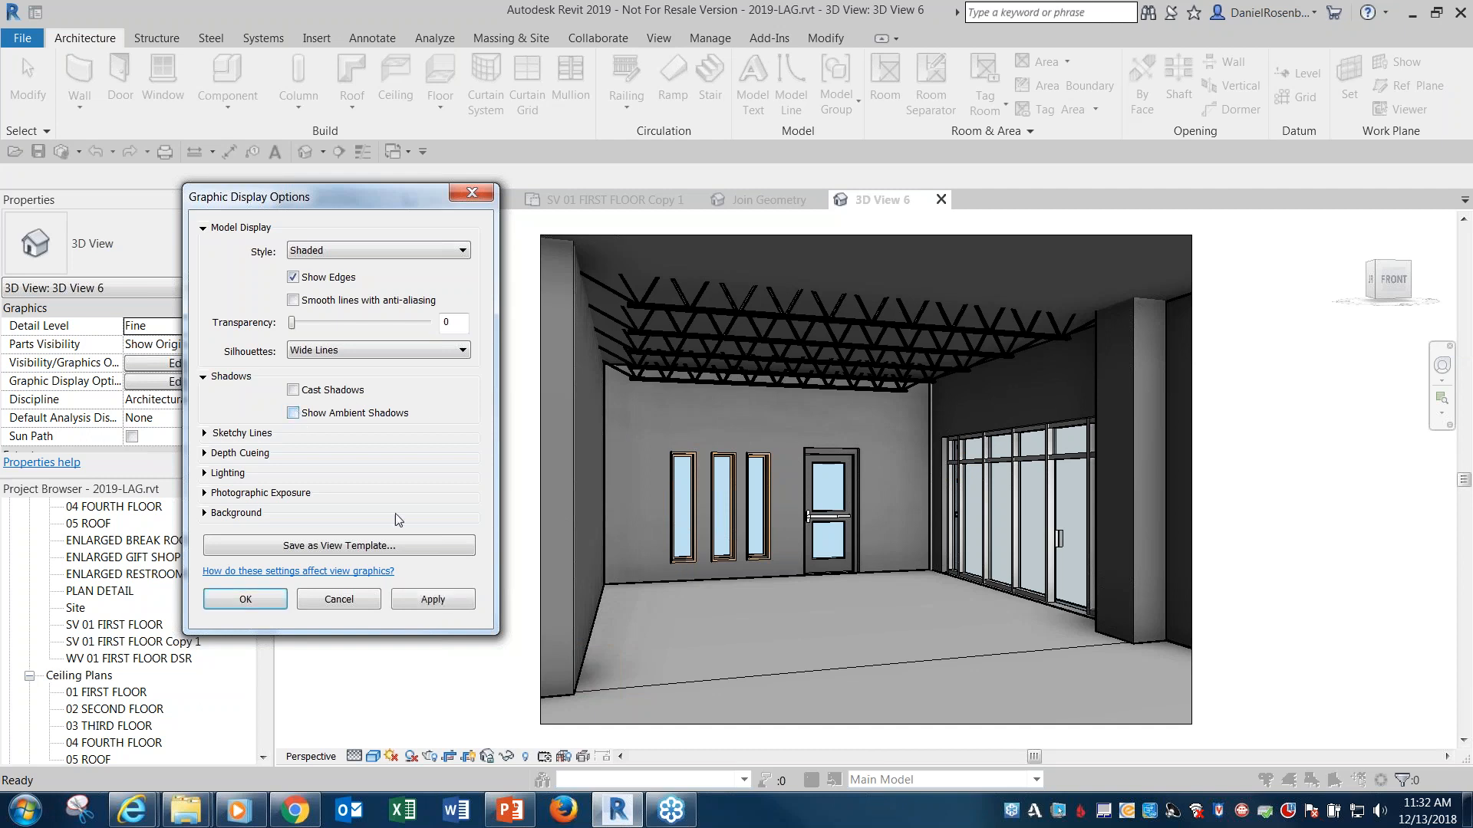
pyautogui.click(430, 599)
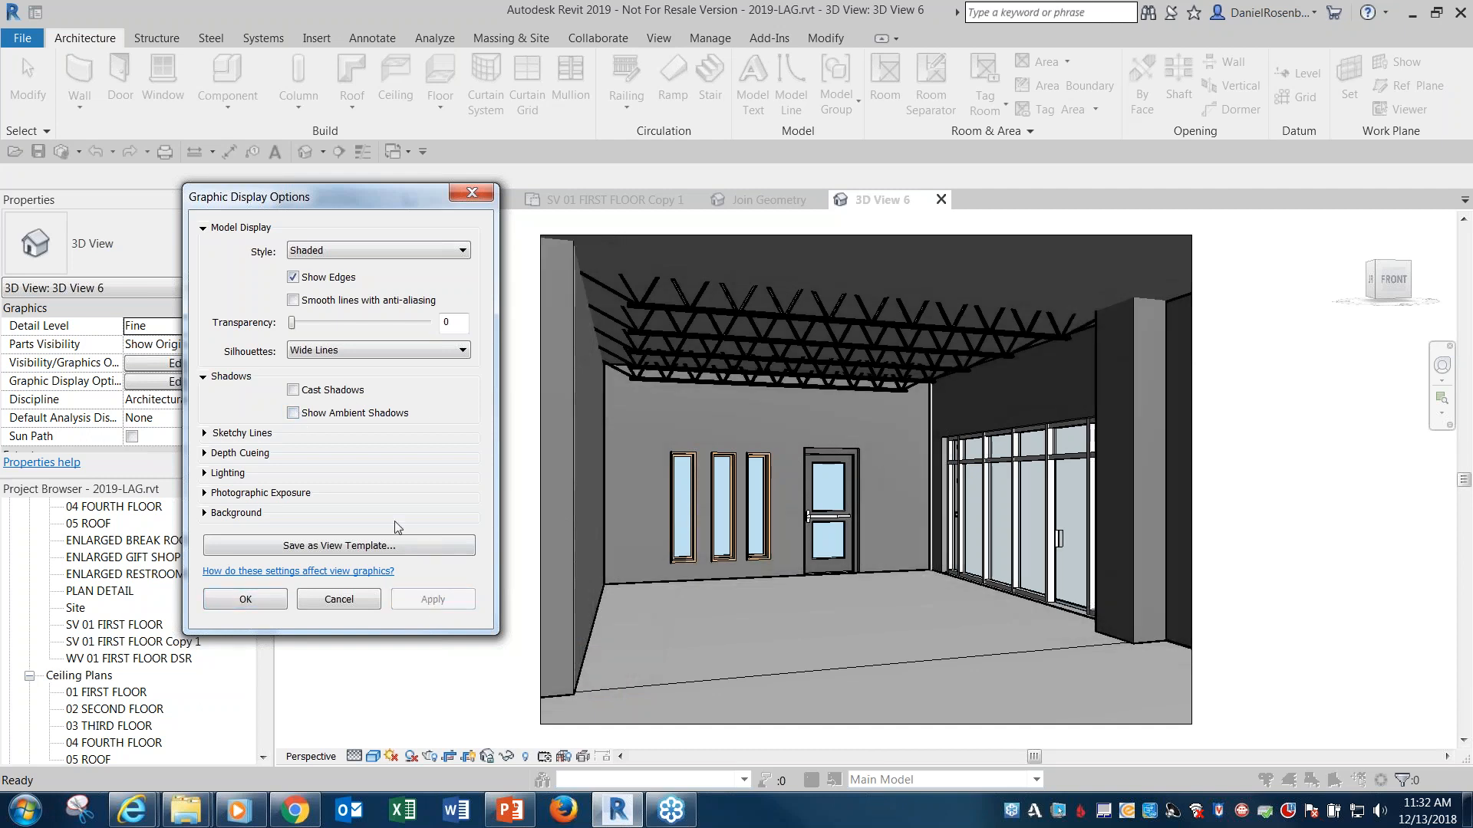
pyautogui.click(293, 412)
pyautogui.click(452, 601)
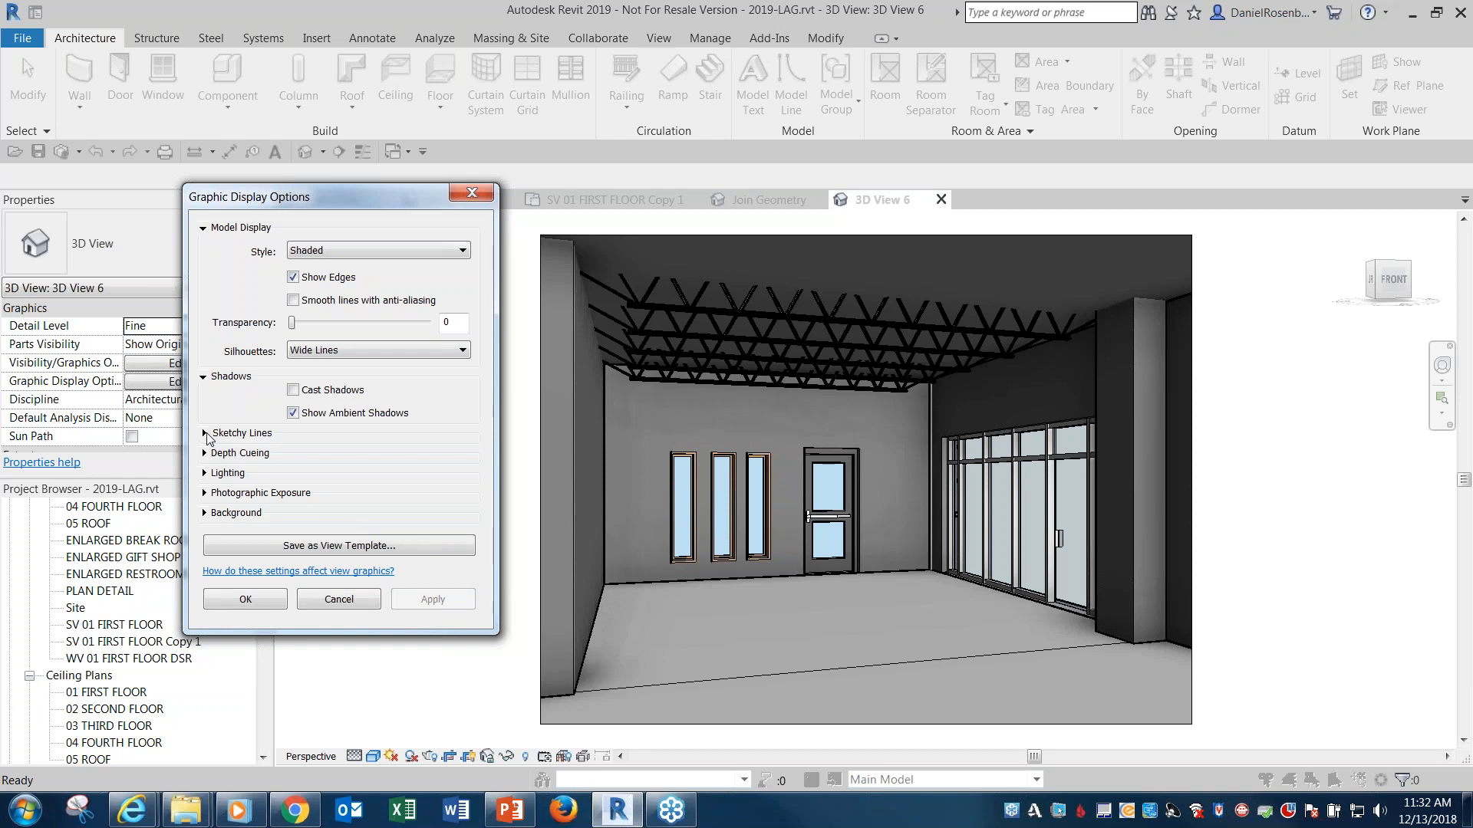
# Set the view's background to Gradient
pyautogui.click(206, 514)
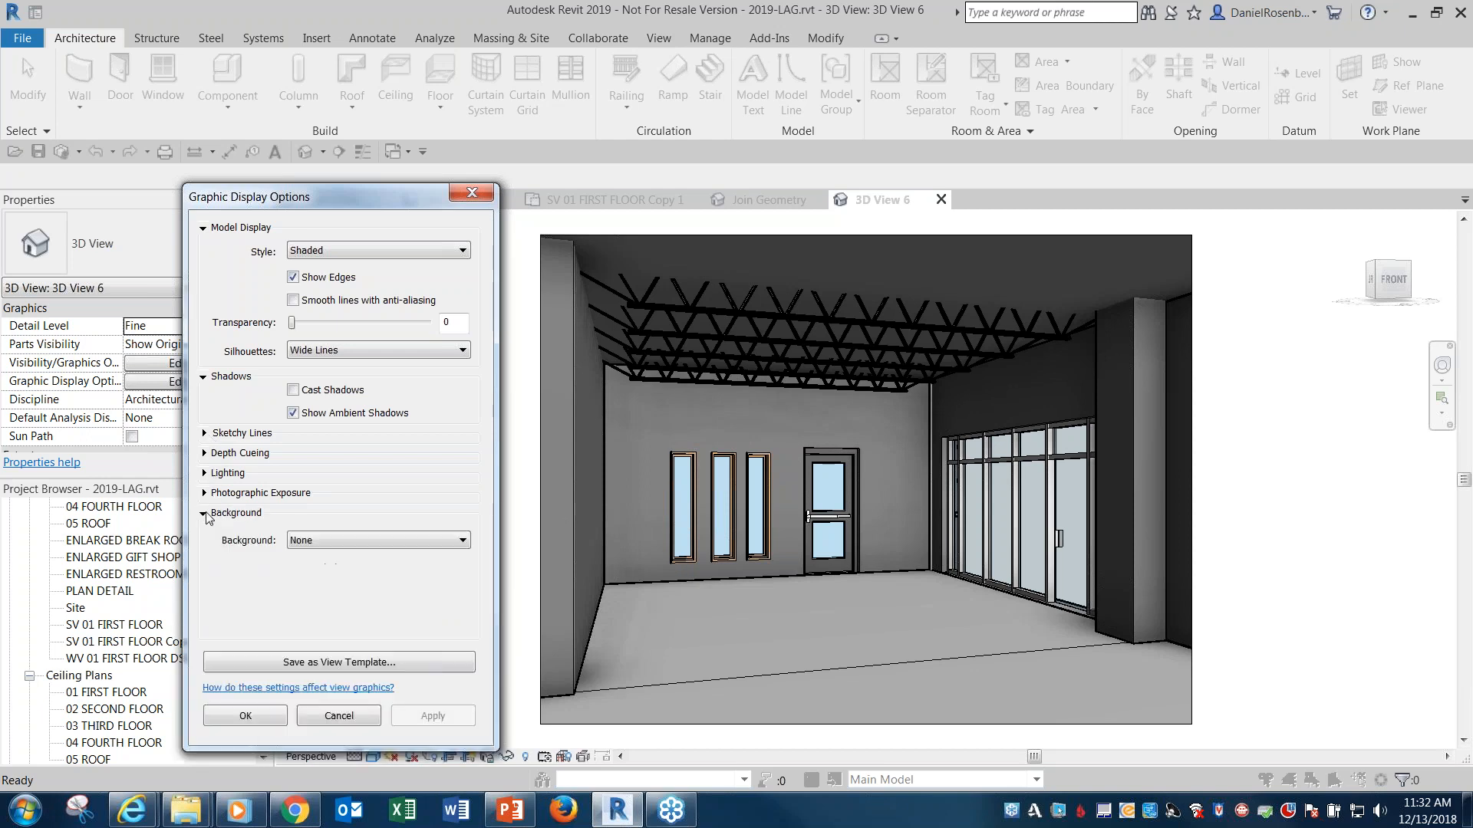
pyautogui.click(434, 540)
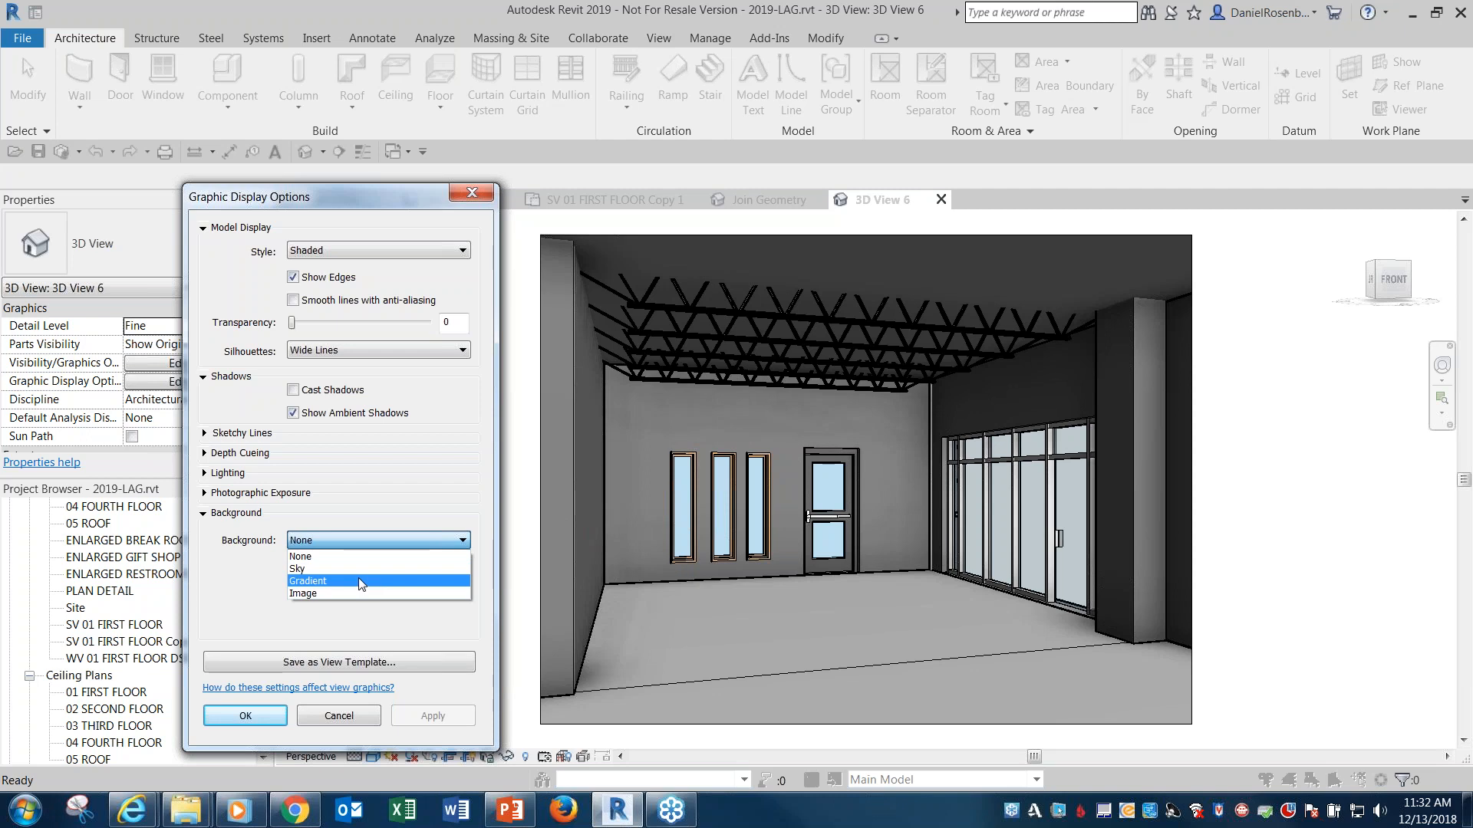
pyautogui.click(363, 583)
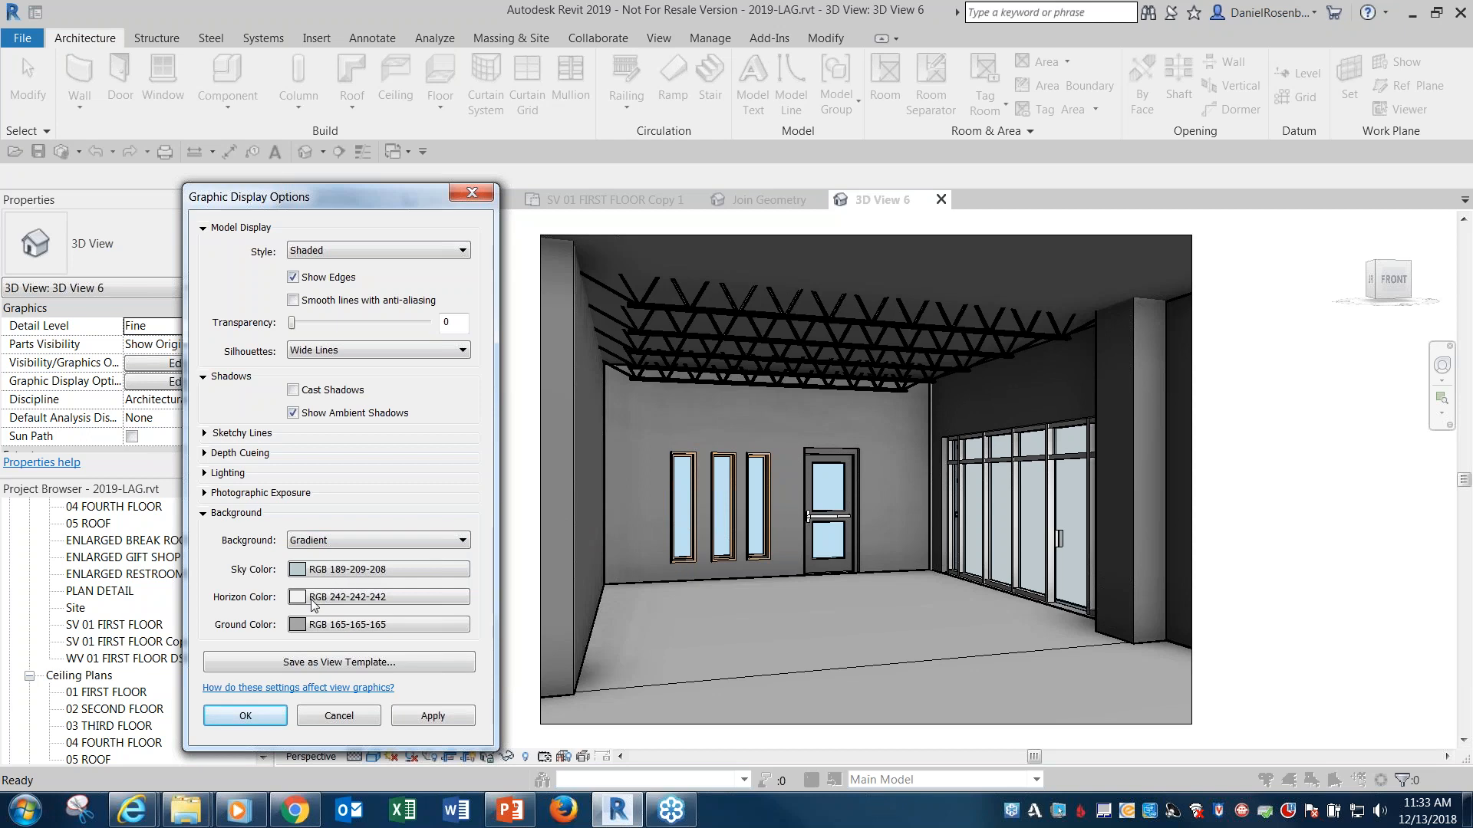
# Set the gradient's ground color to dark green RGB 000-091-000 and apply it to the view
pyautogui.click(311, 624)
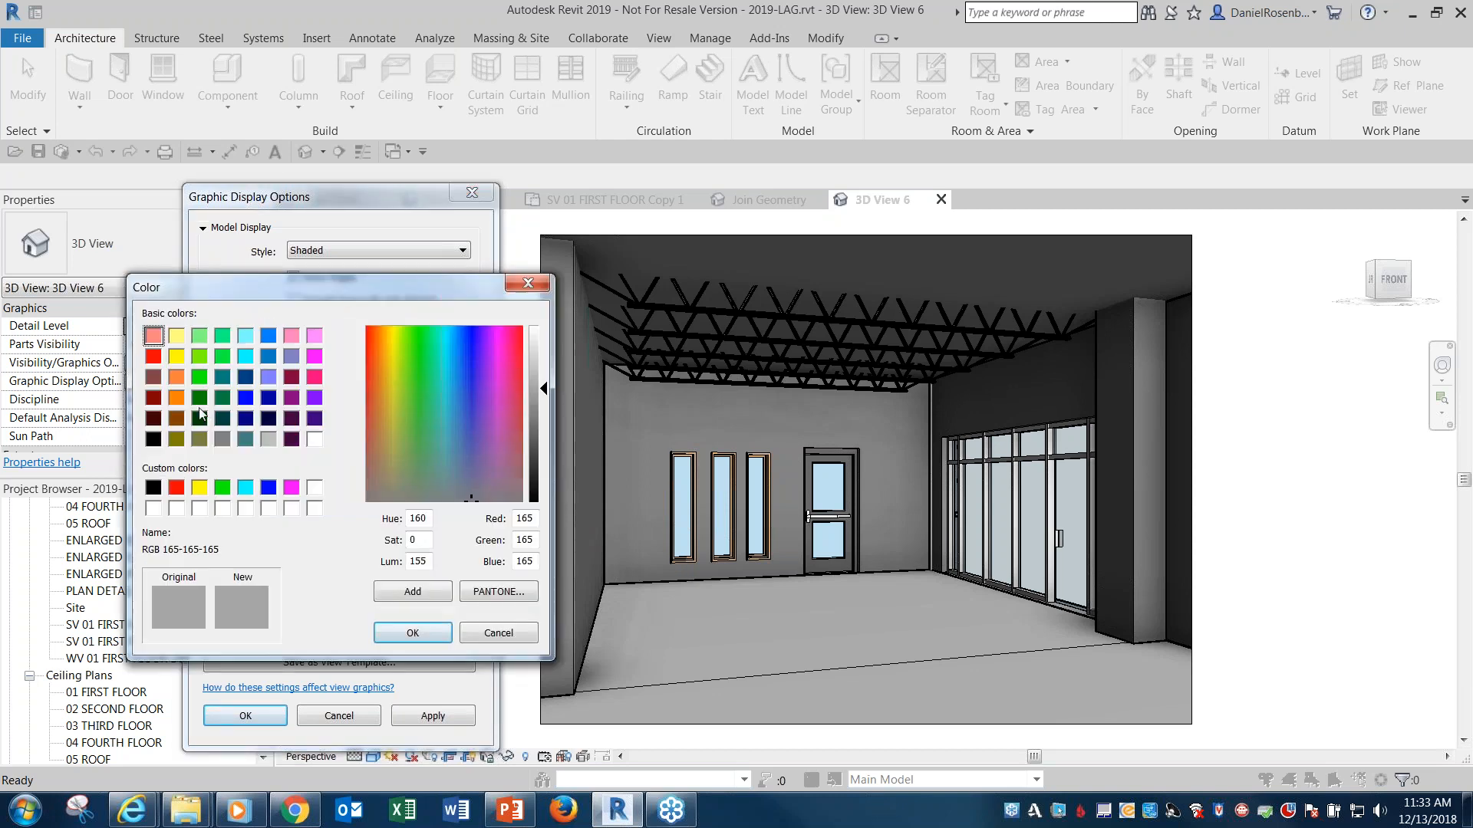
pyautogui.click(198, 419)
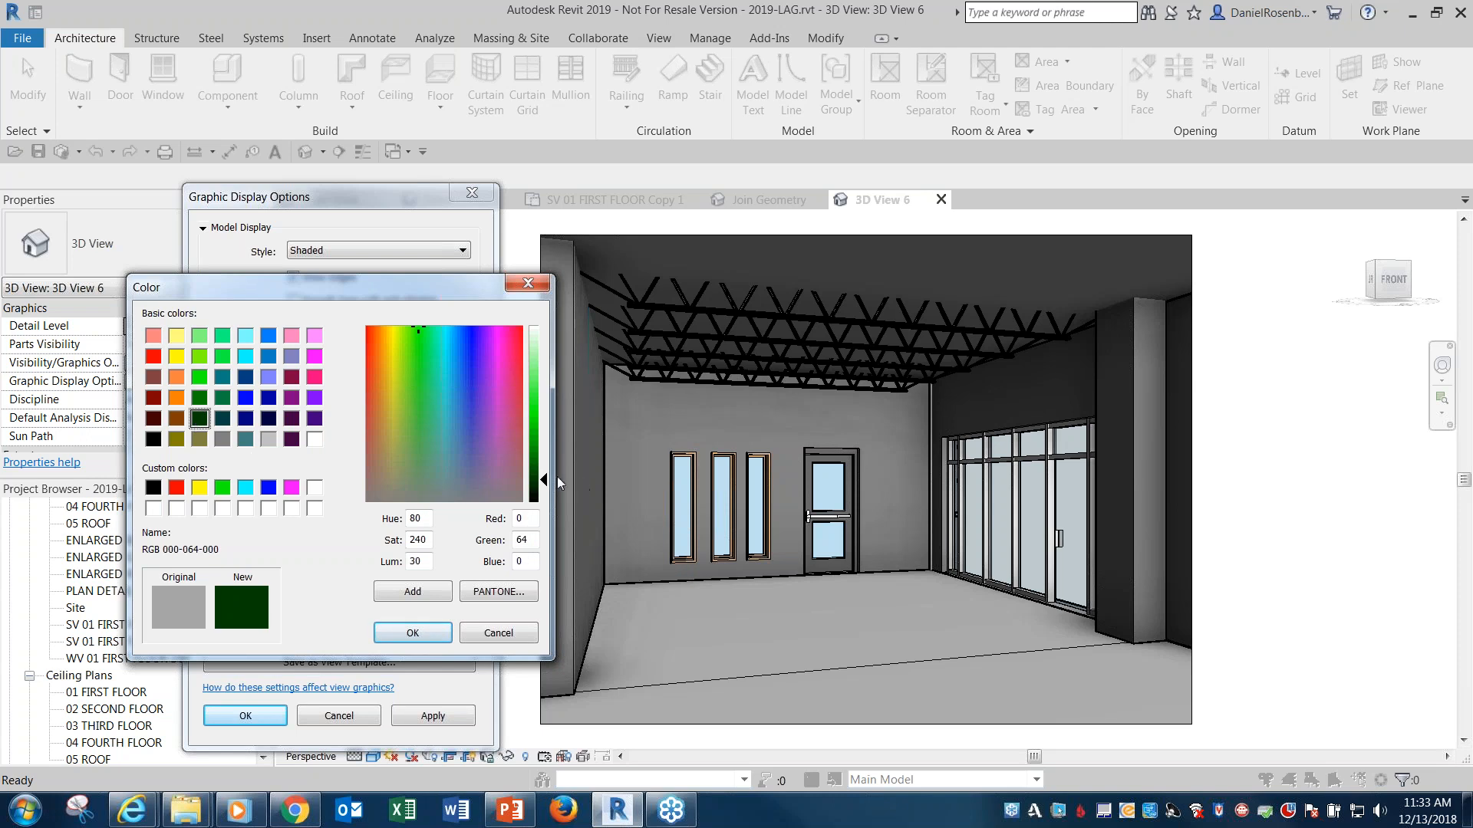
pyautogui.moveTo(546, 480); pyautogui.dragTo(541, 477)
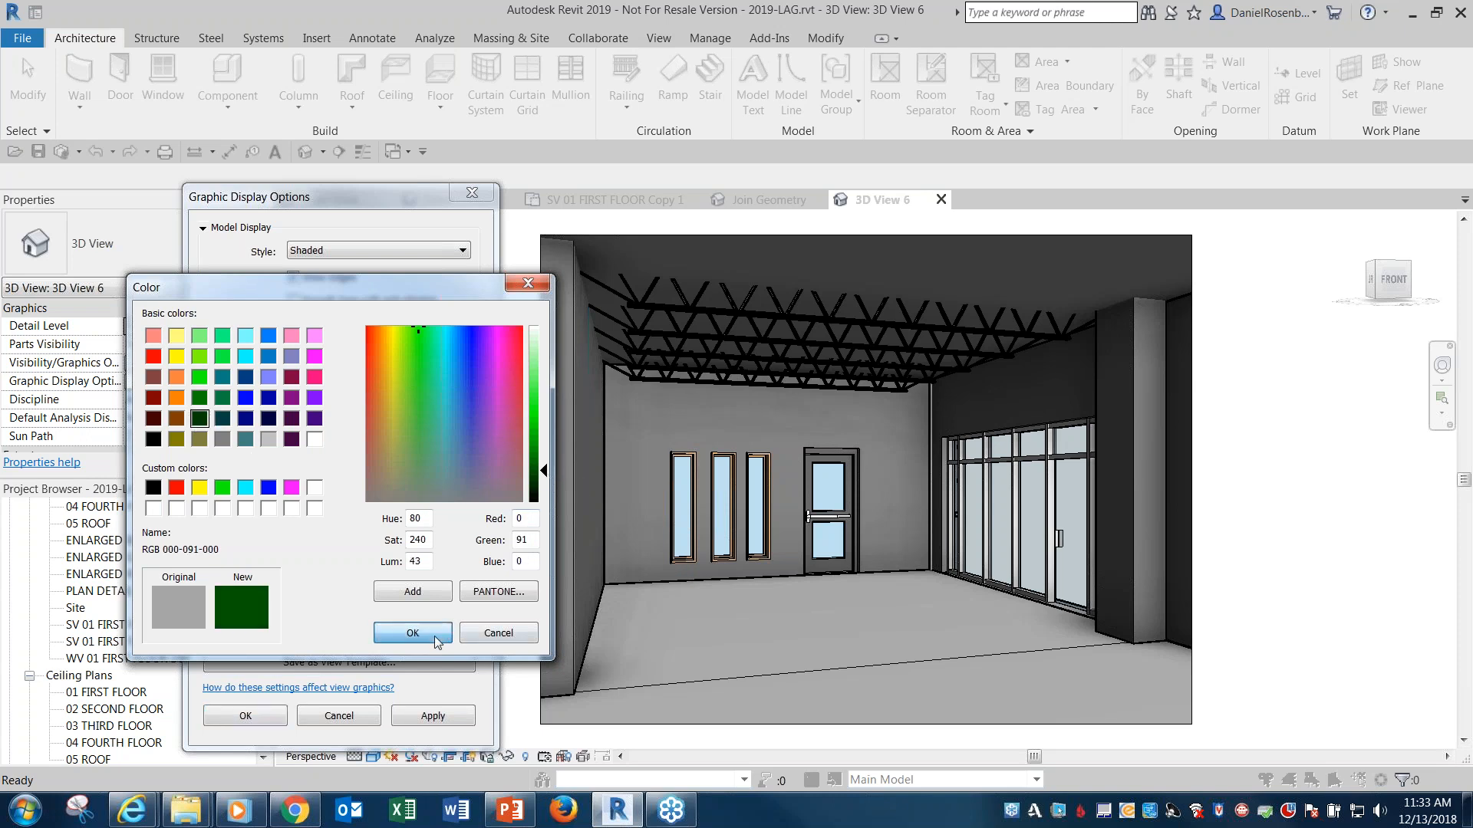
pyautogui.click(405, 633)
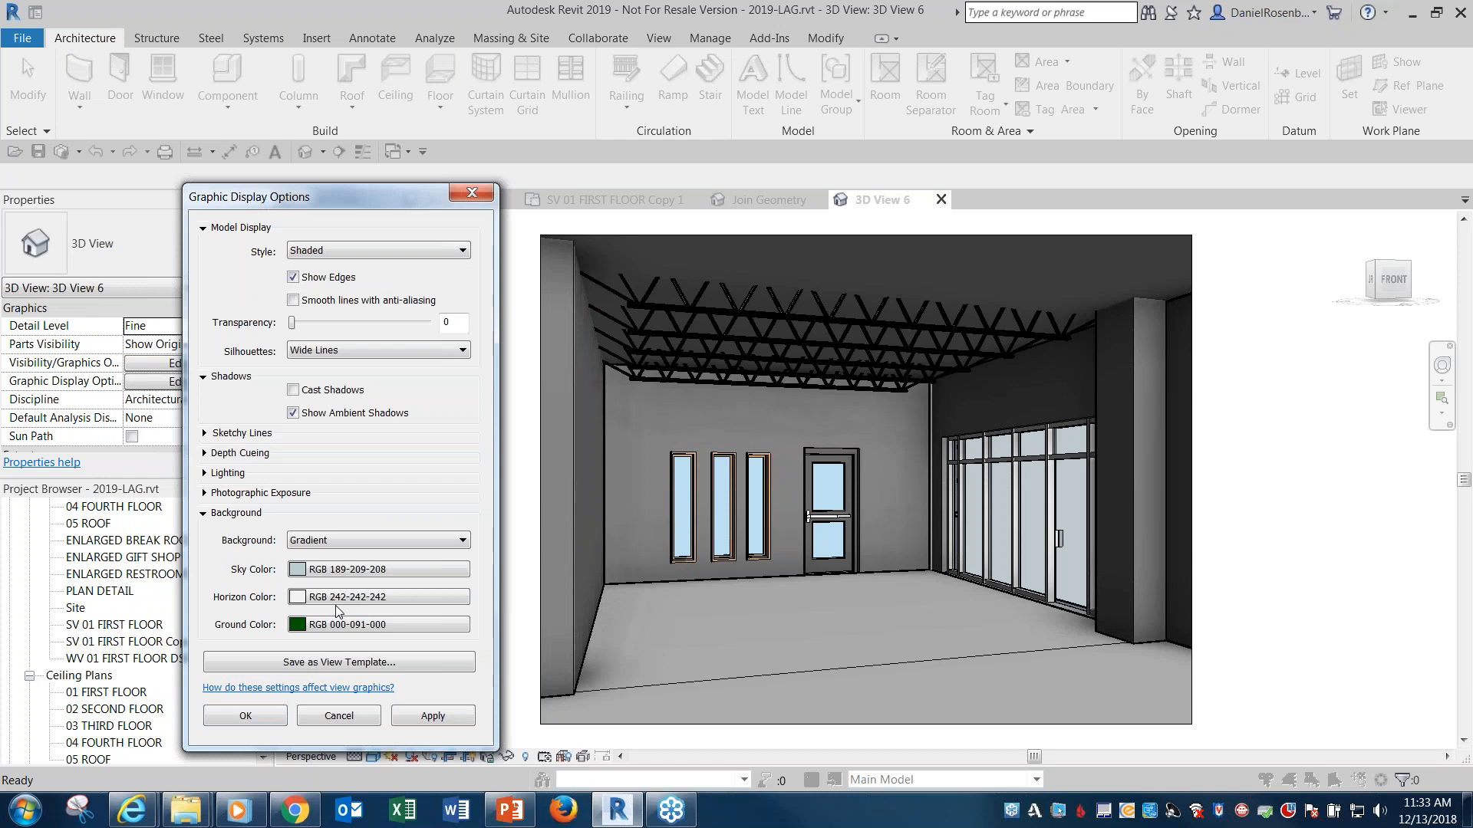
pyautogui.click(416, 715)
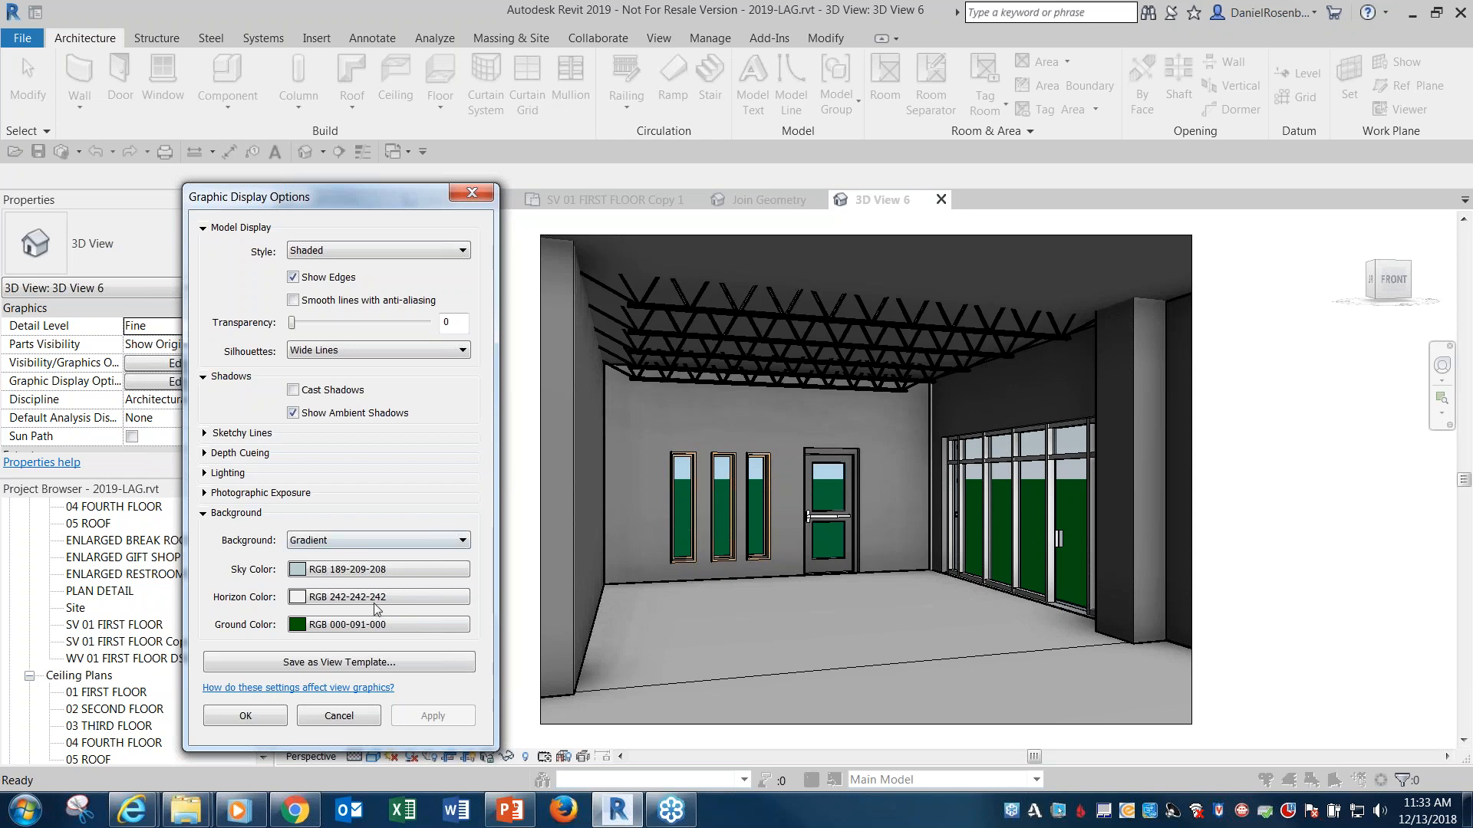
# Set the gradient's horizon color to orange RGB 255-150-045 and apply it to the view
pyautogui.click(343, 596)
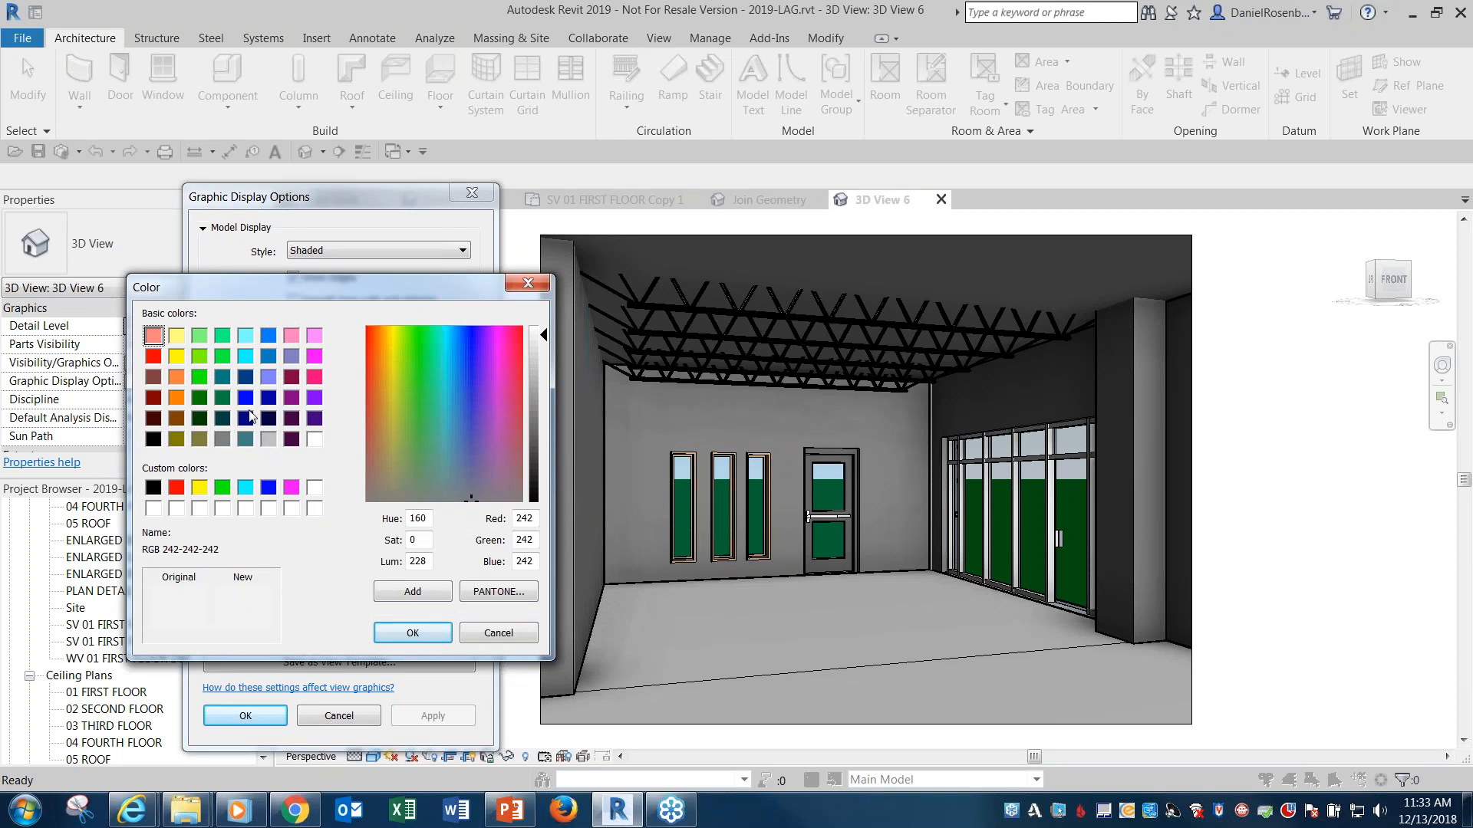
pyautogui.click(178, 398)
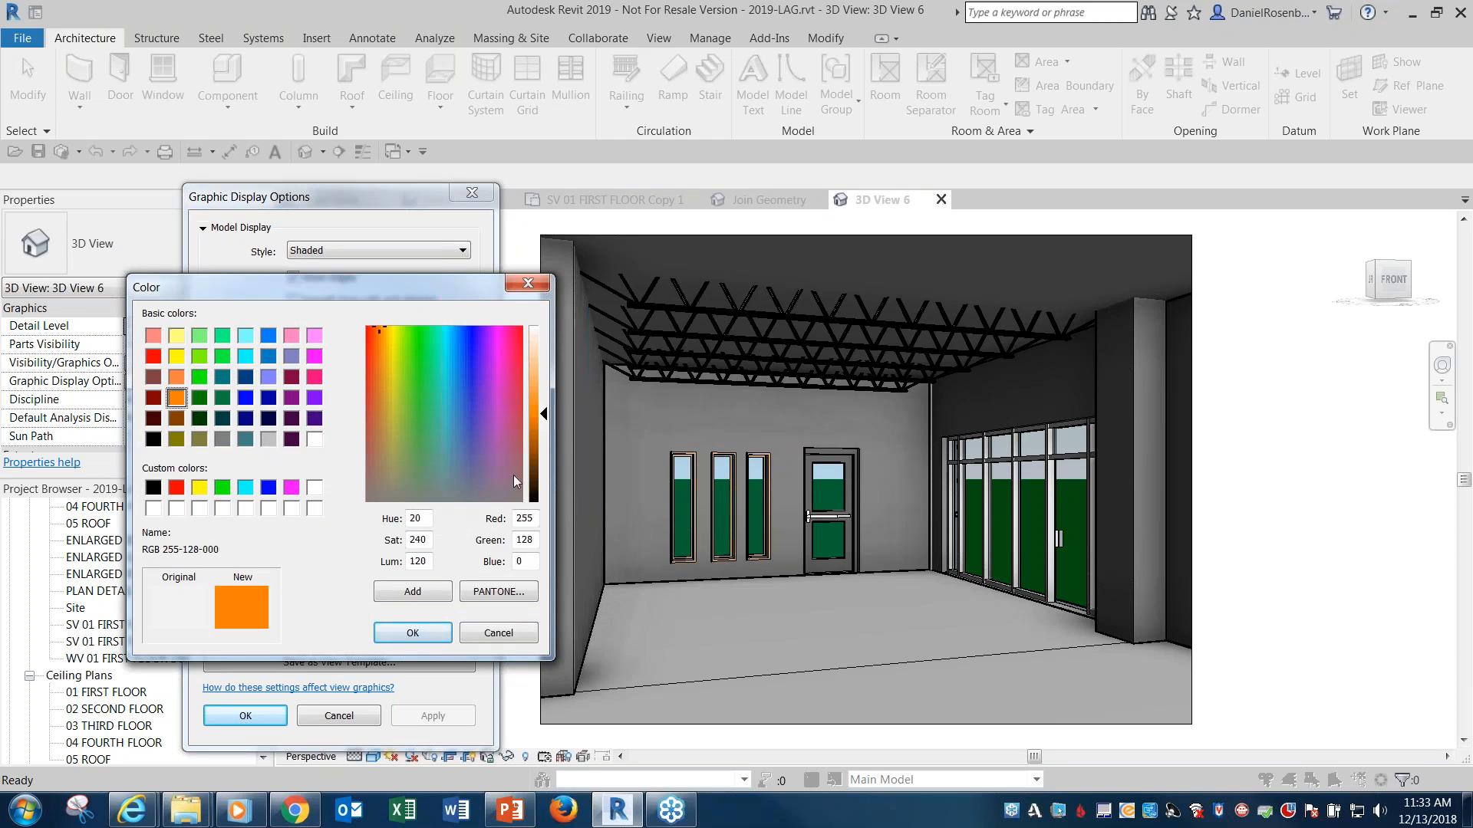
pyautogui.moveTo(546, 414); pyautogui.dragTo(546, 400)
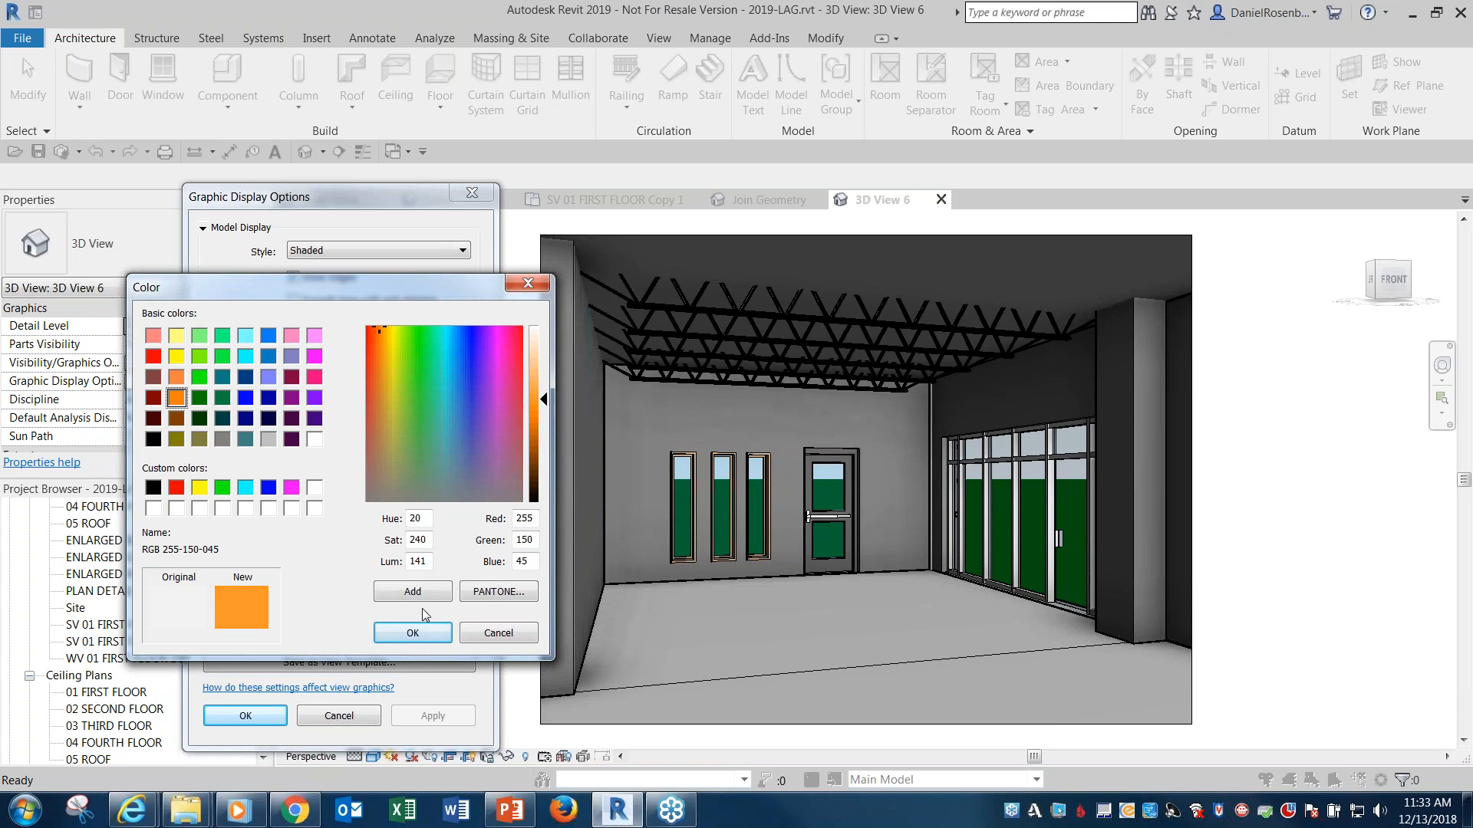
pyautogui.click(412, 633)
pyautogui.click(433, 716)
# Lighten the gradient's horizon color to RGB 255-199-142 and apply it to the view
pyautogui.click(379, 597)
pyautogui.moveTo(546, 405); pyautogui.dragTo(549, 366)
pyautogui.click(422, 629)
pyautogui.click(428, 712)
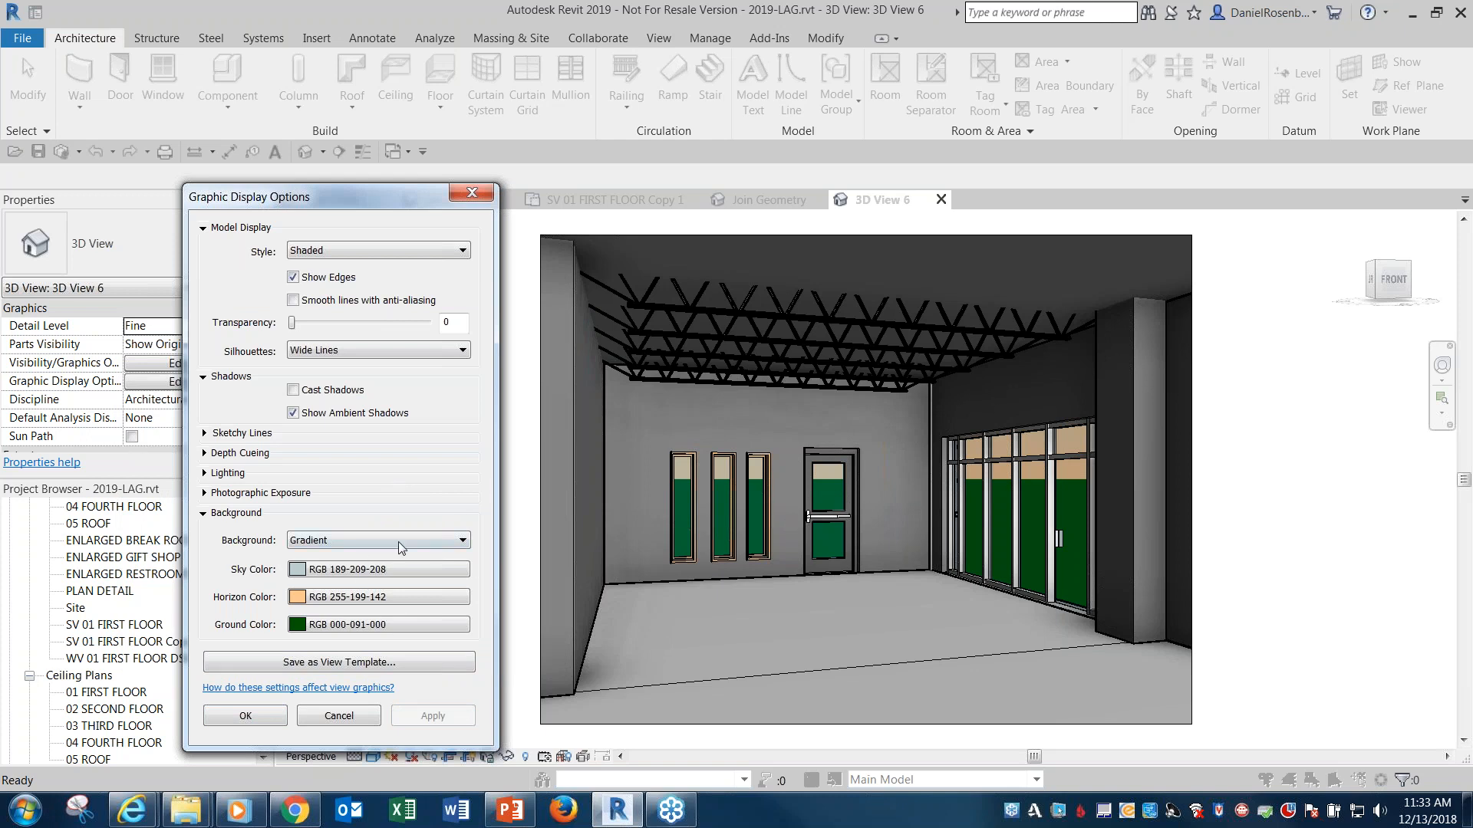
# Check the sky color without changing it and choose Image as the view's background type
pyautogui.click(366, 570)
pyautogui.click(491, 631)
pyautogui.click(421, 540)
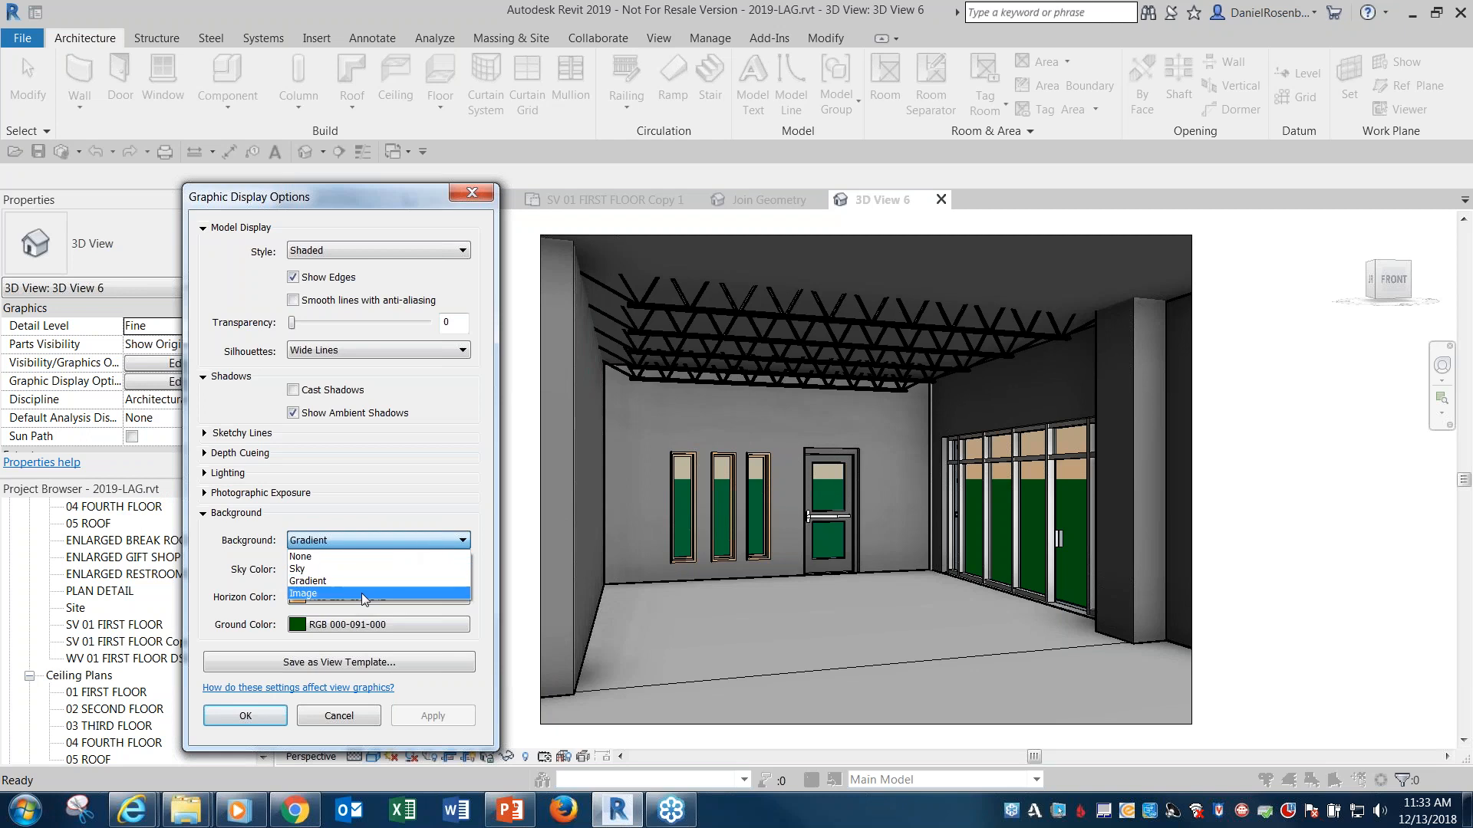
pyautogui.click(360, 593)
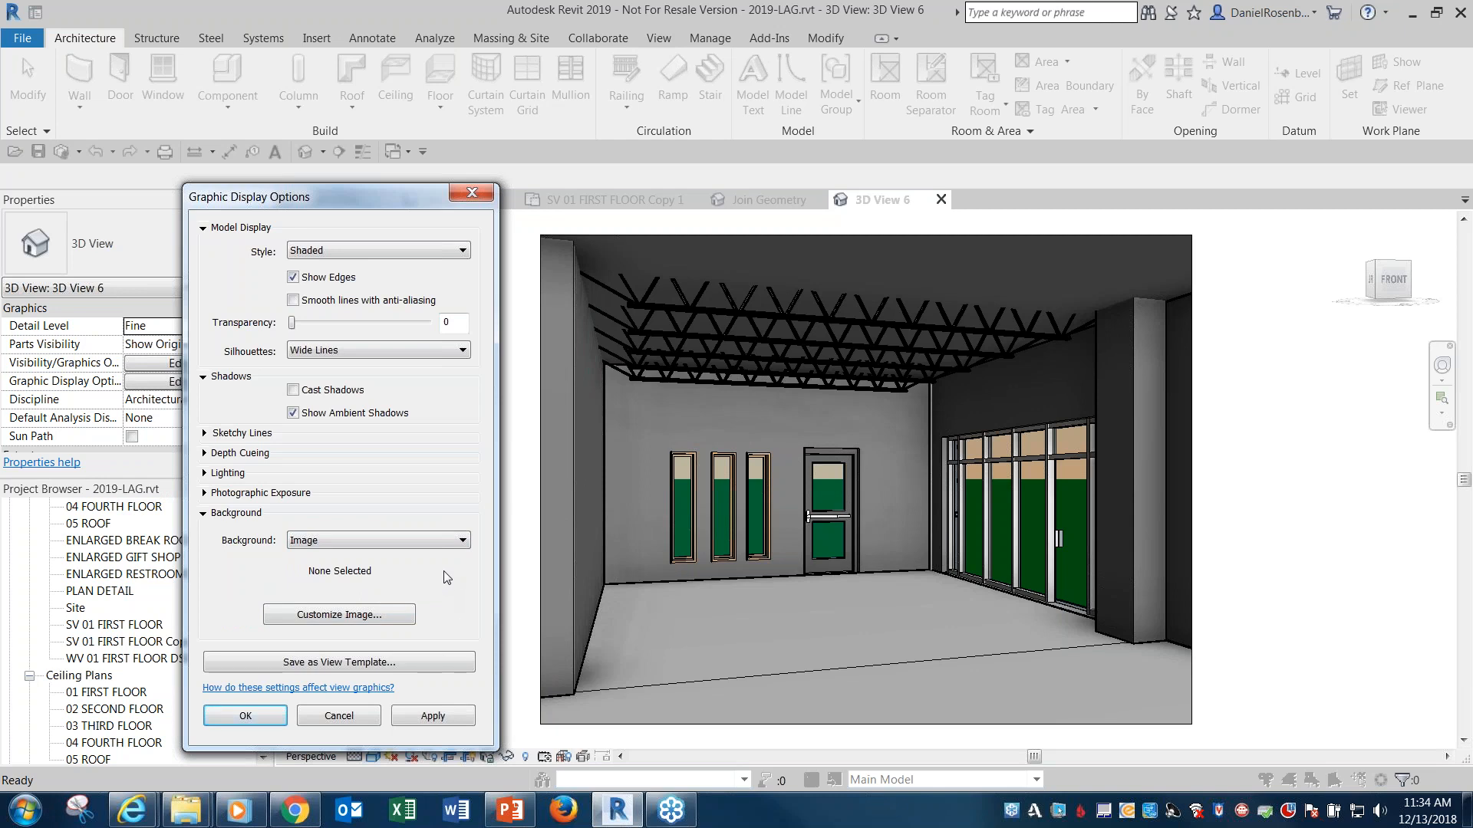
# Switch to Autodesk Rendering in Chrome and view the Balcony rendering with its sunset background image
pyautogui.click(295, 810)
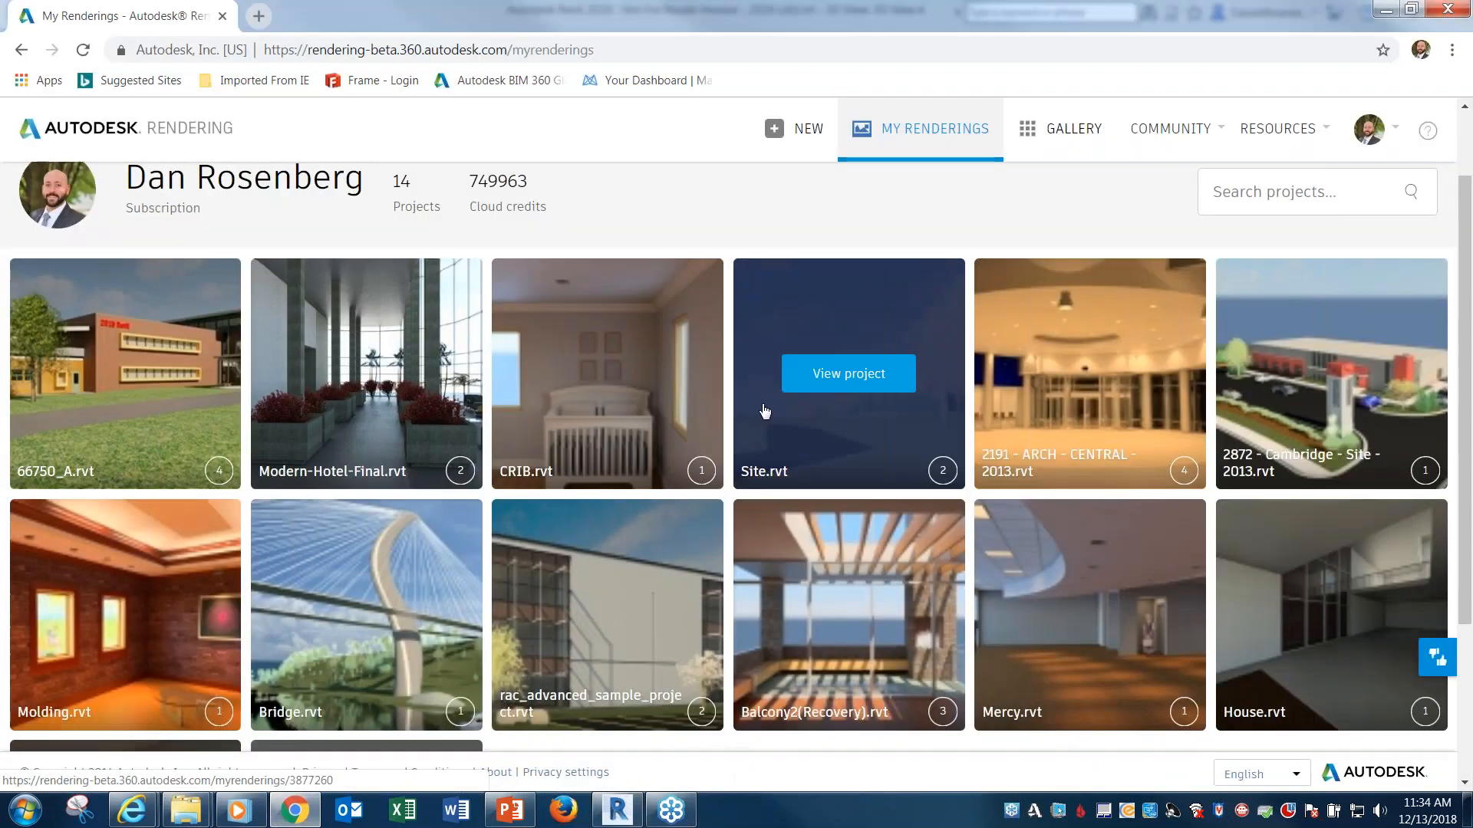
pyautogui.scroll(-3, 765, 412)
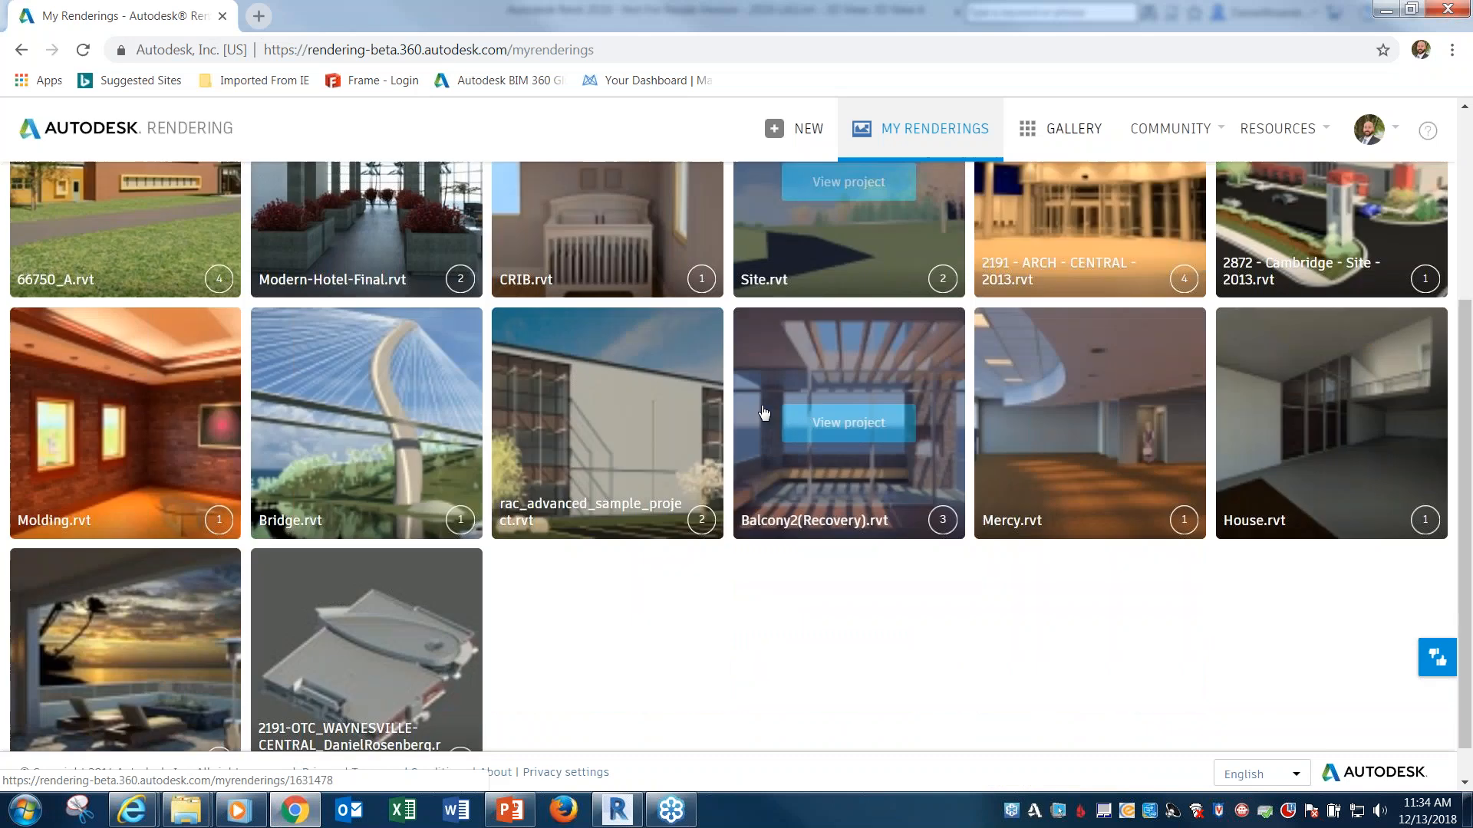
pyautogui.click(163, 592)
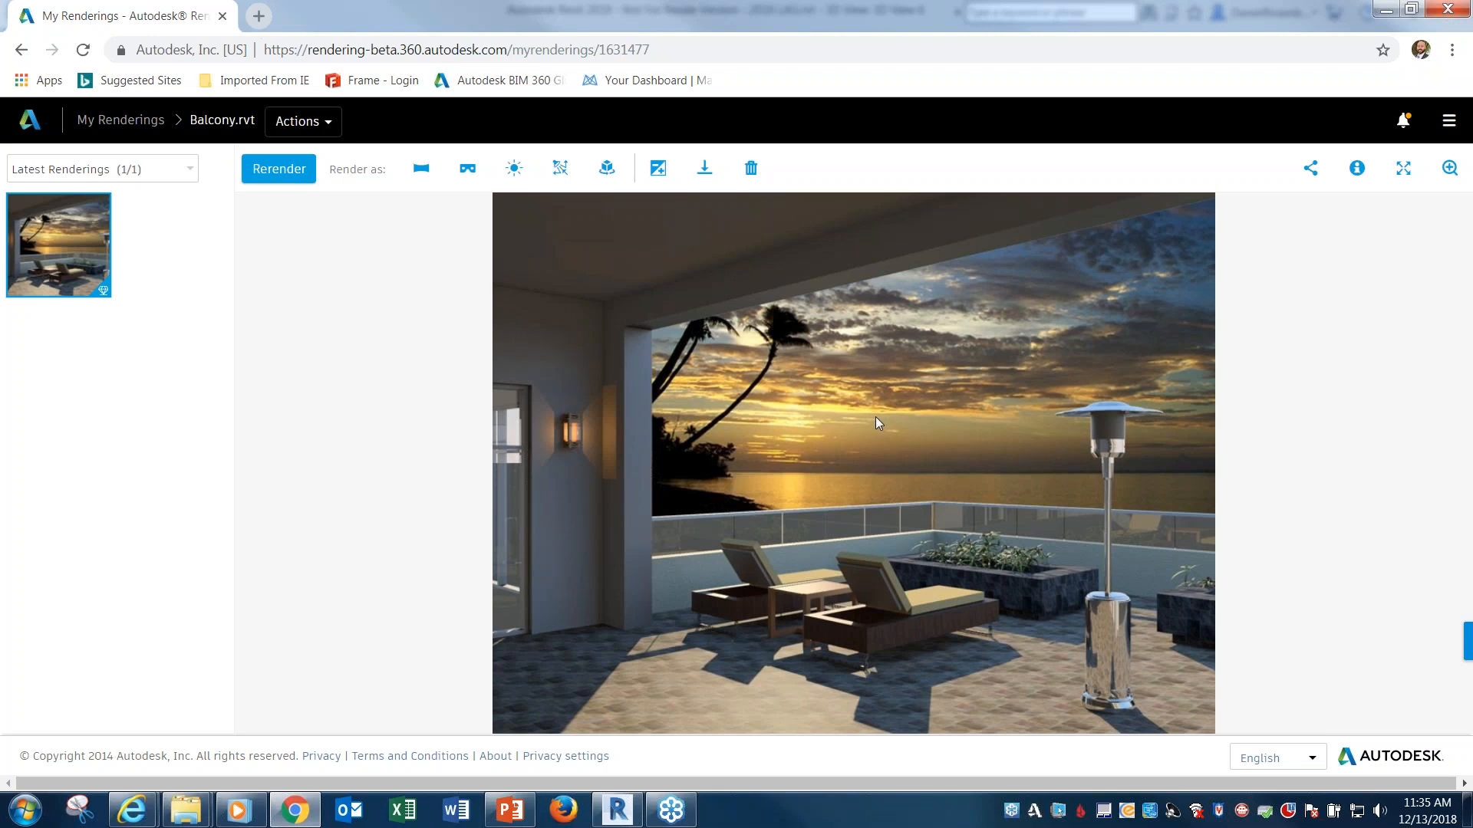
pyautogui.click(1395, 9)
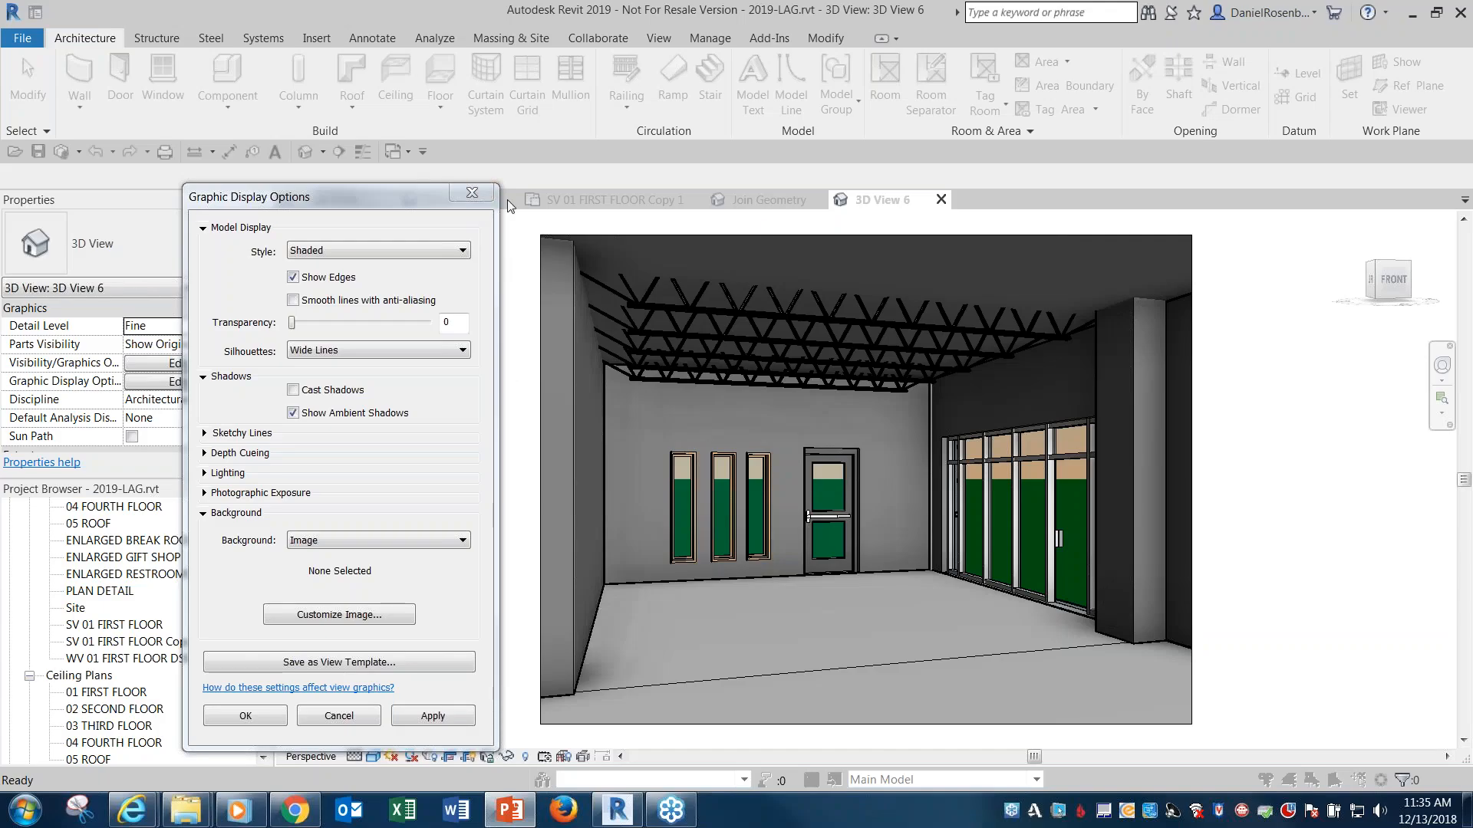
# Dismiss the Graphic Display Options and open the SITE PLAN Copy 1 floor plan in 66750_A
pyautogui.click(473, 192)
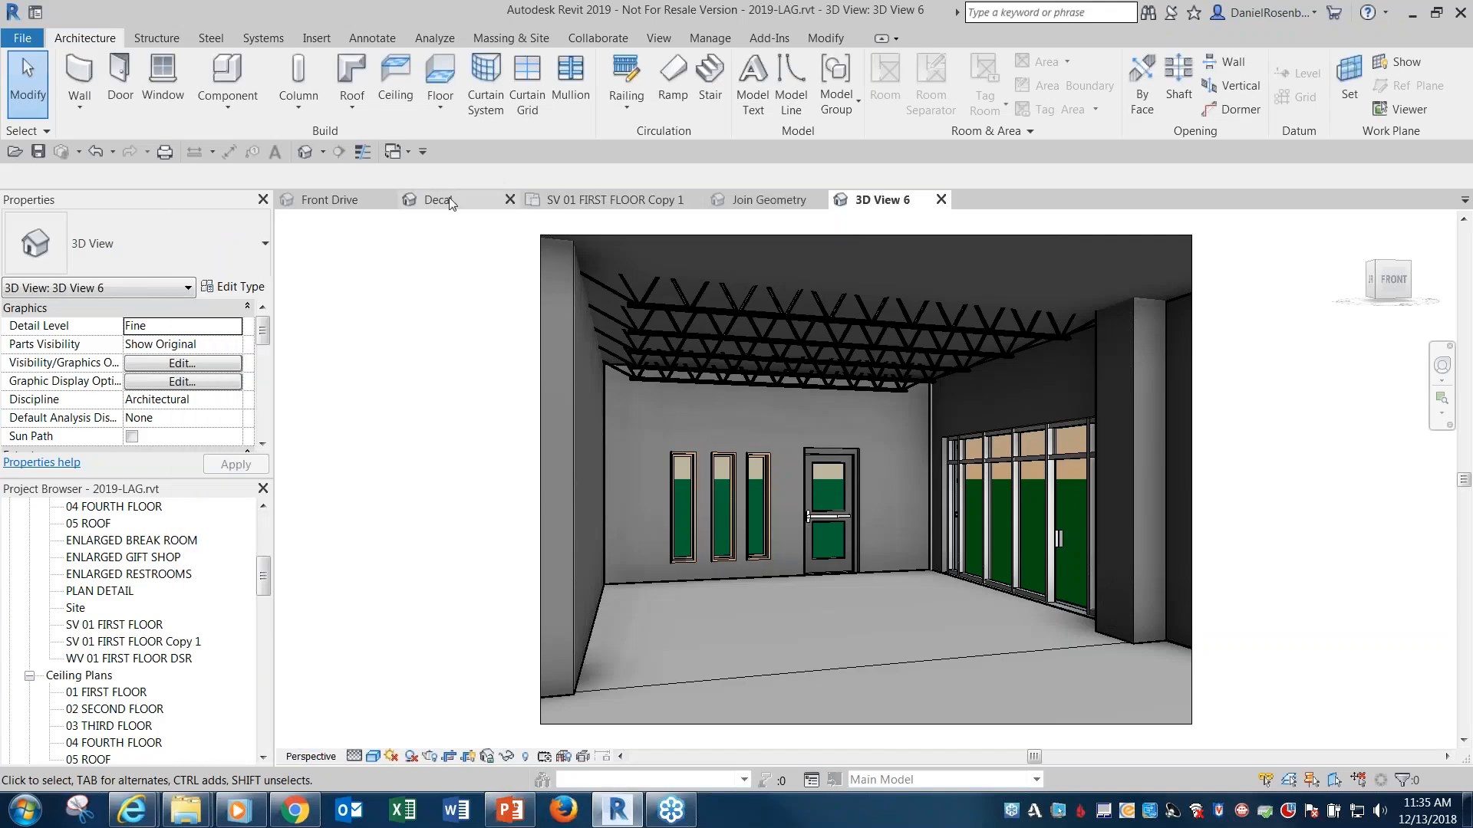
pyautogui.click(330, 200)
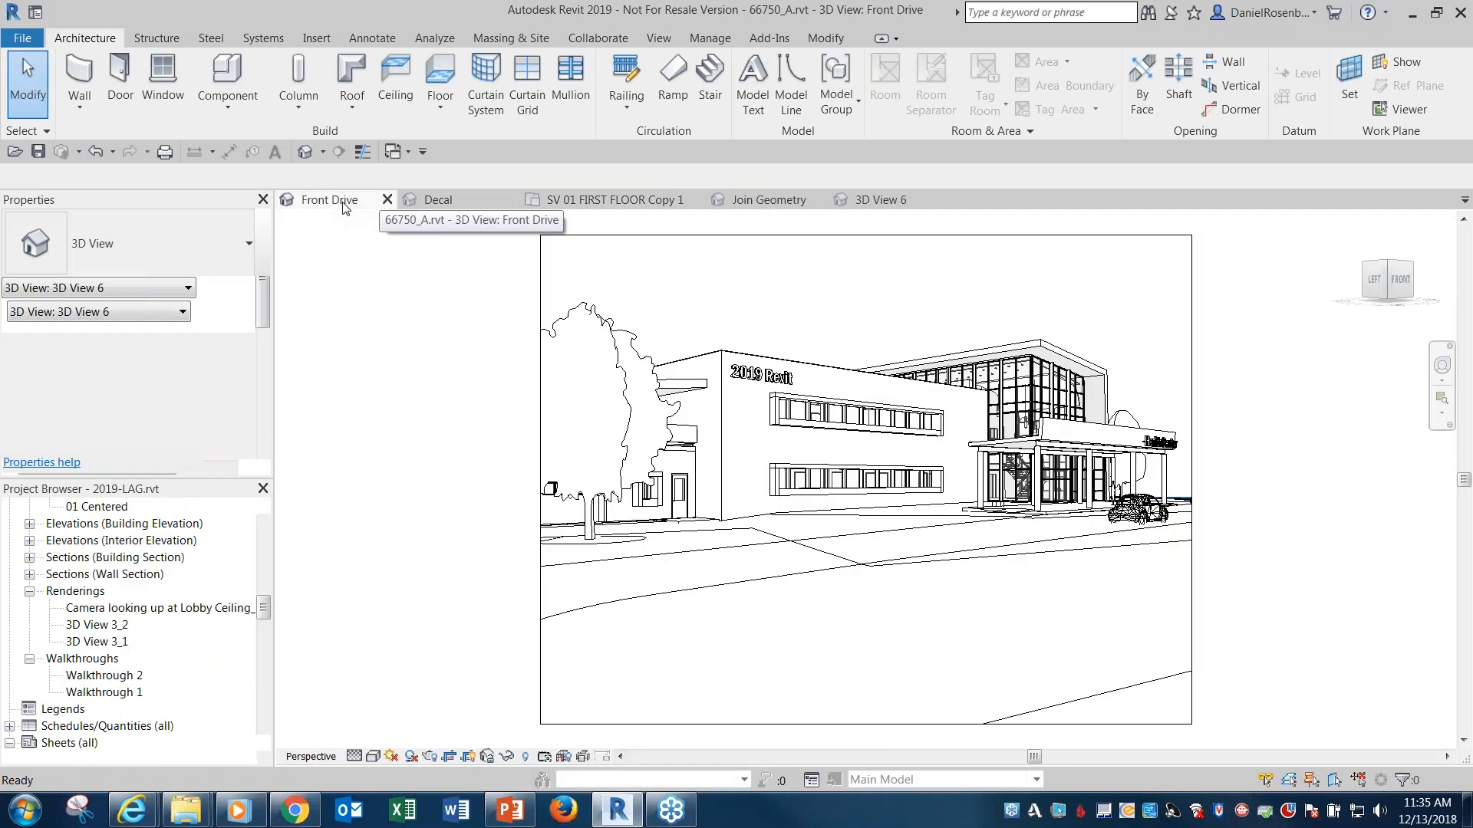
pyautogui.moveTo(263, 600); pyautogui.dragTo(257, 534)
pyautogui.doubleClick(111, 540)
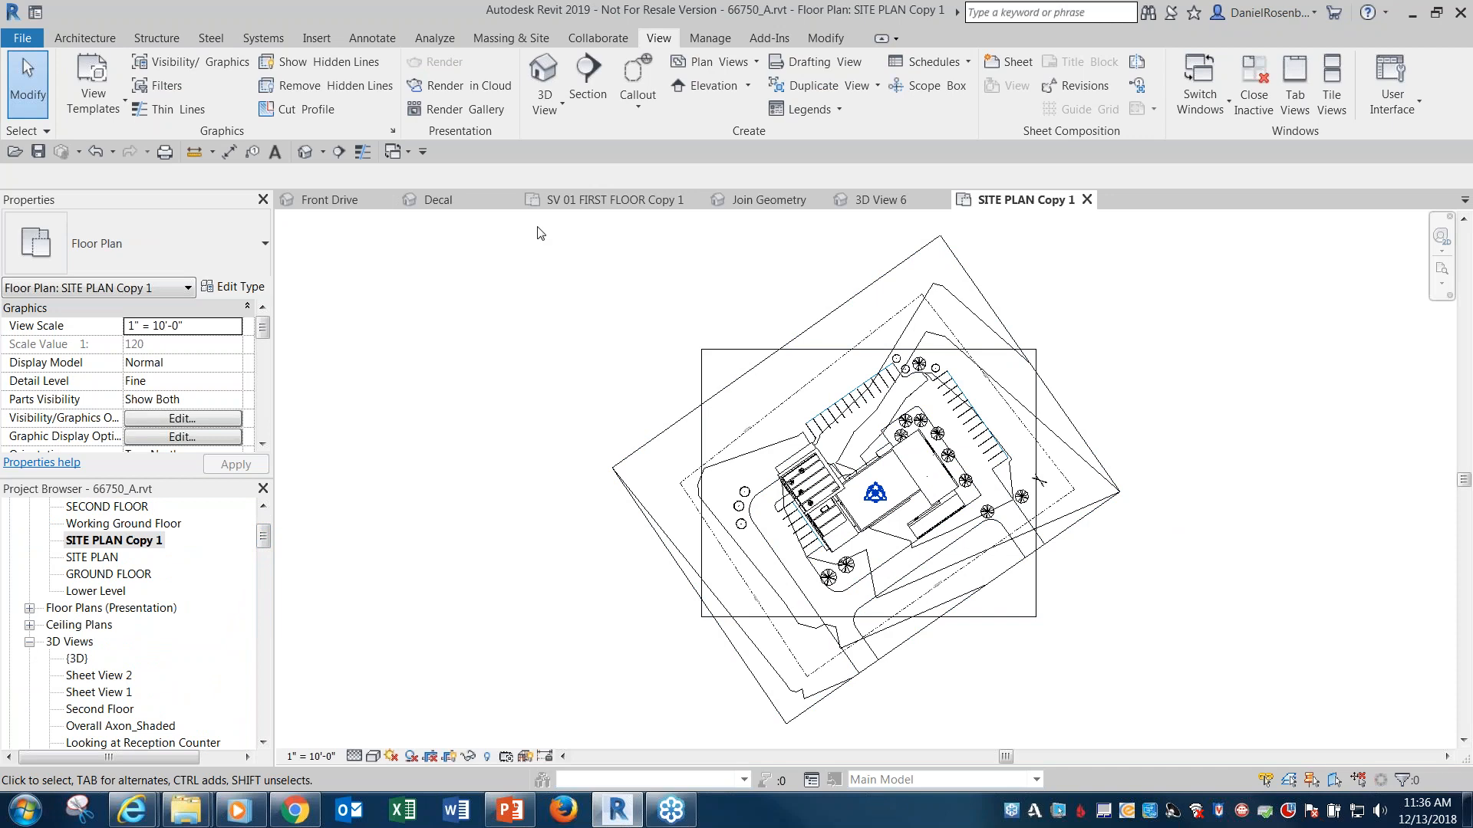
# Create a walkthrough path with key frames from outside the site entrance along the drive to the front of the building
pyautogui.click(546, 104)
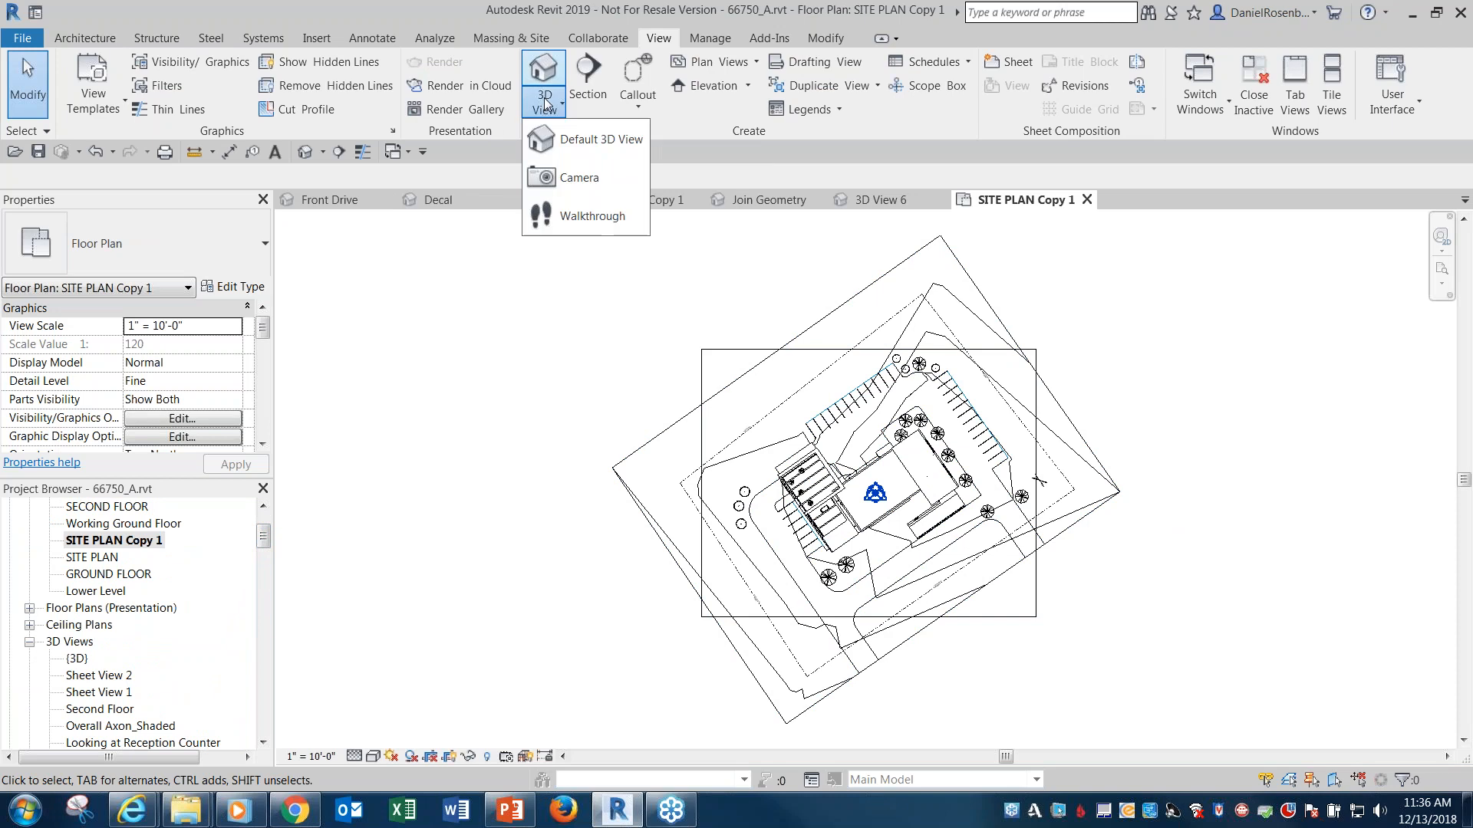
pyautogui.click(581, 217)
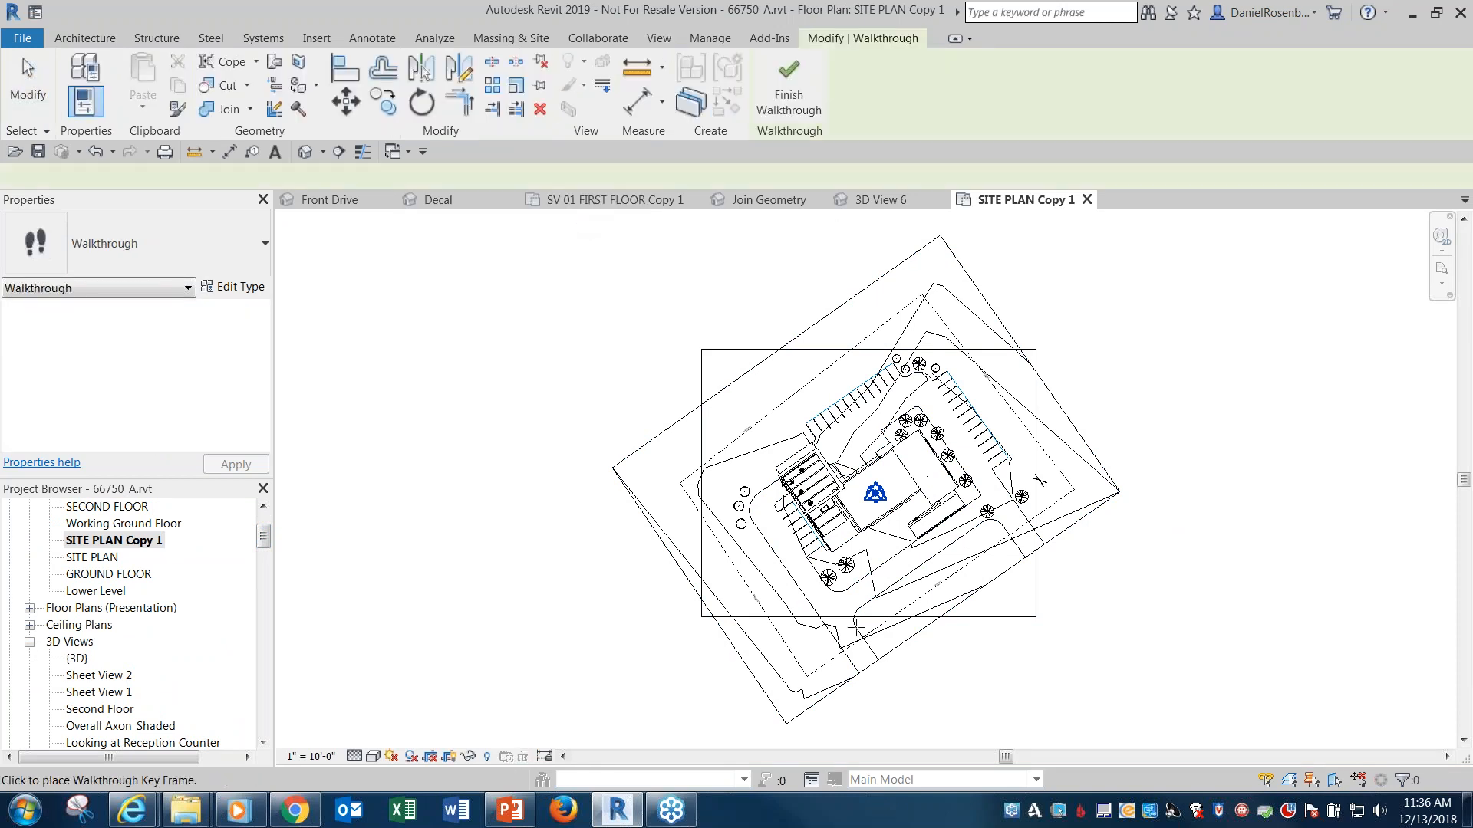
pyautogui.click(873, 692)
pyautogui.click(860, 645)
pyautogui.click(848, 605)
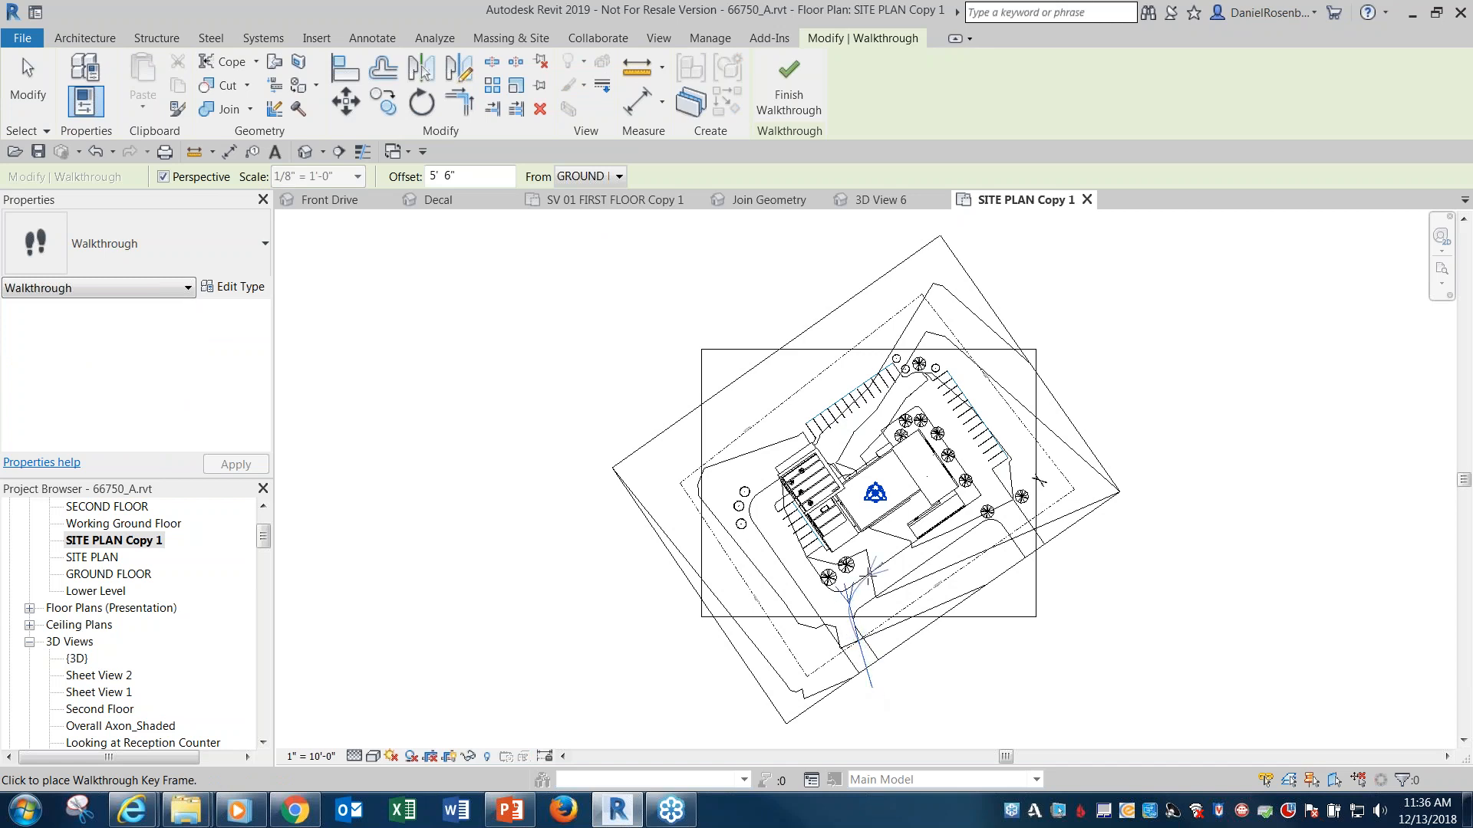
pyautogui.click(899, 534)
pyautogui.press('Escape')
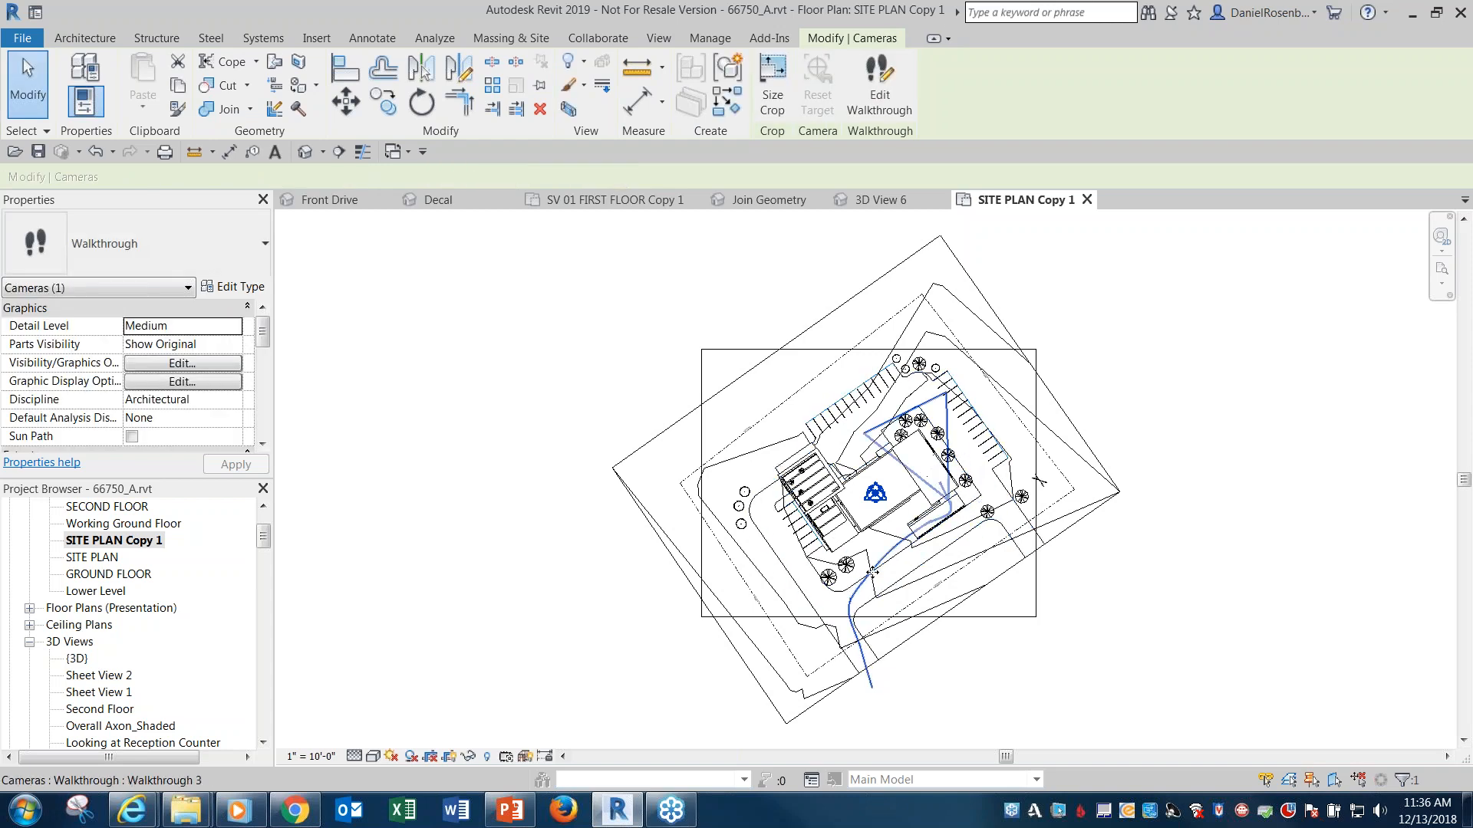
# Show the new path's key frames on the site plan and open the Walkthrough 3 view
pyautogui.click(882, 101)
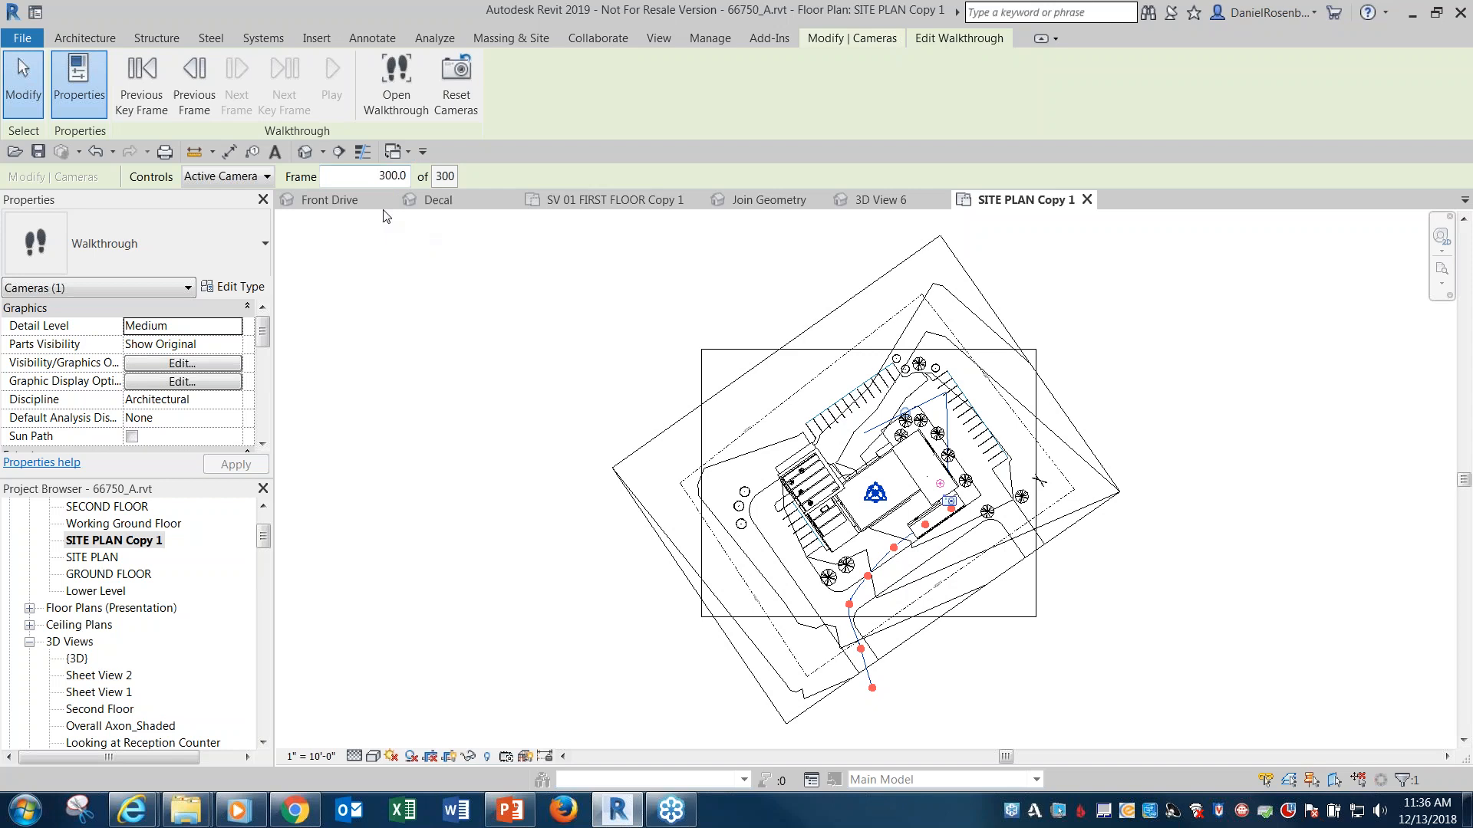
pyautogui.press('Escape')
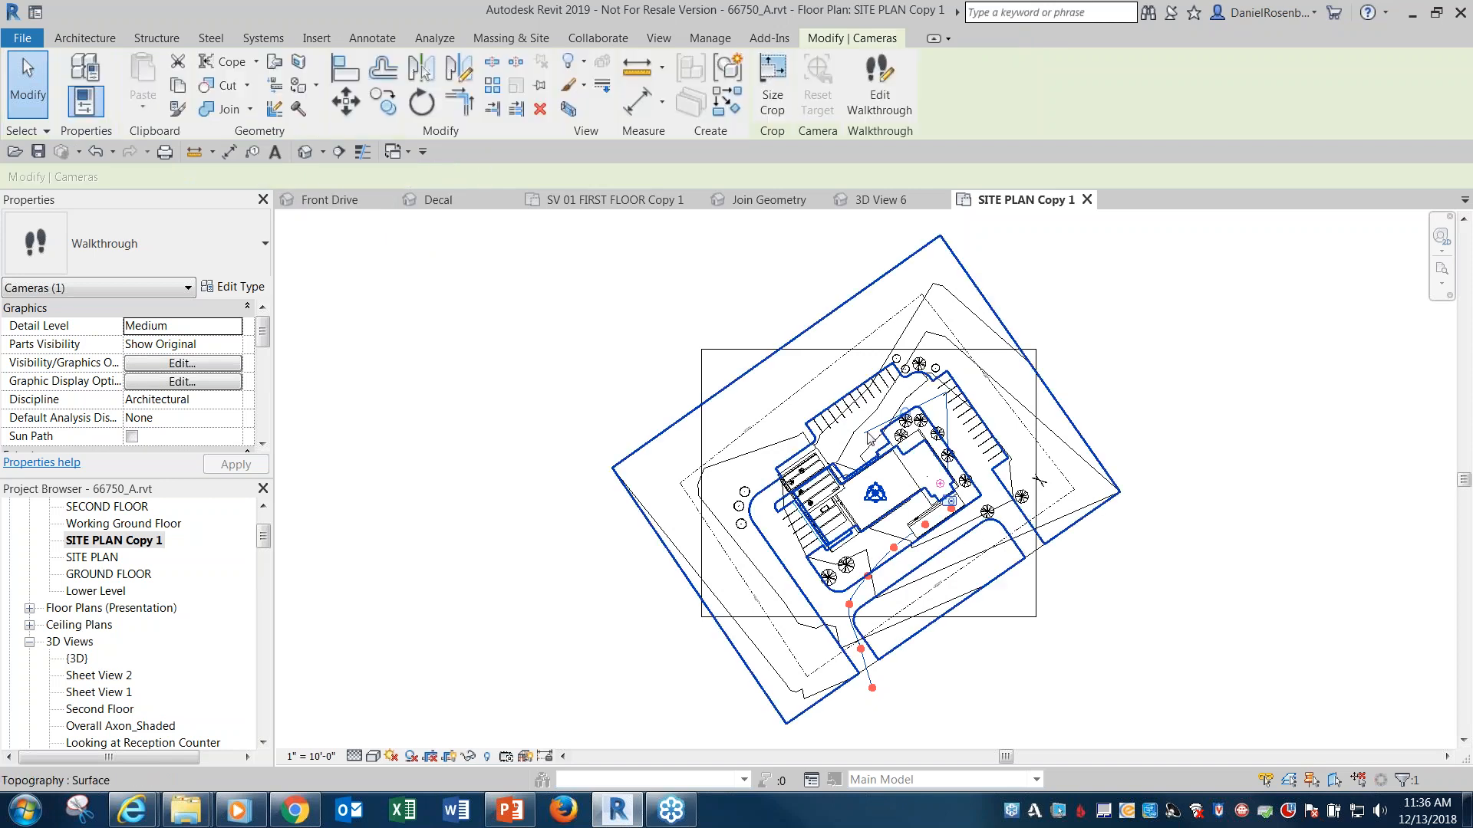
pyautogui.moveTo(263, 544); pyautogui.dragTo(261, 623)
pyautogui.doubleClick(126, 591)
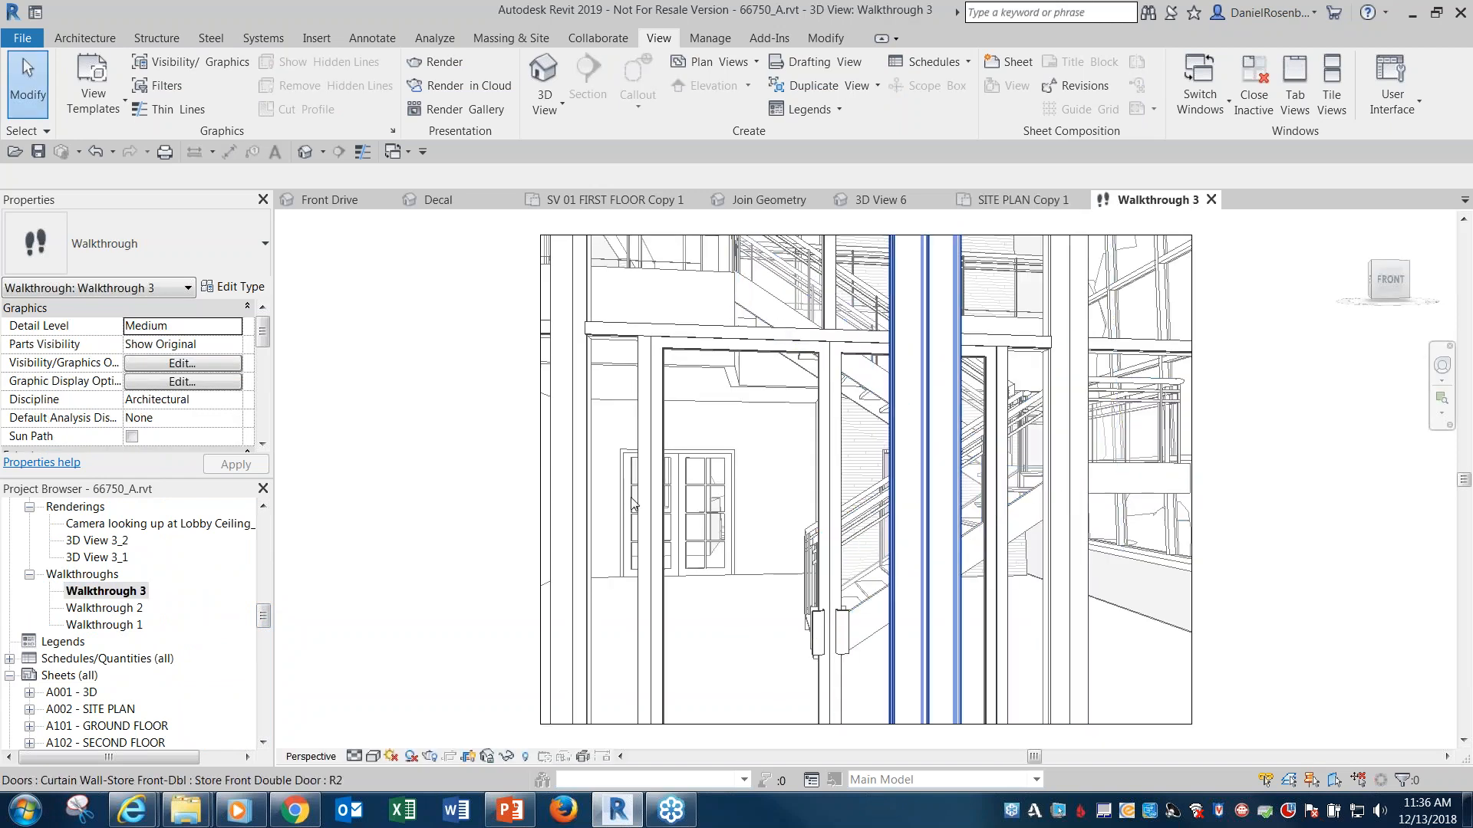
# Start editing the walkthrough from its crop boundary and step back through the key frames to frame 1
pyautogui.rightClick(1244, 285)
pyautogui.click(1261, 290)
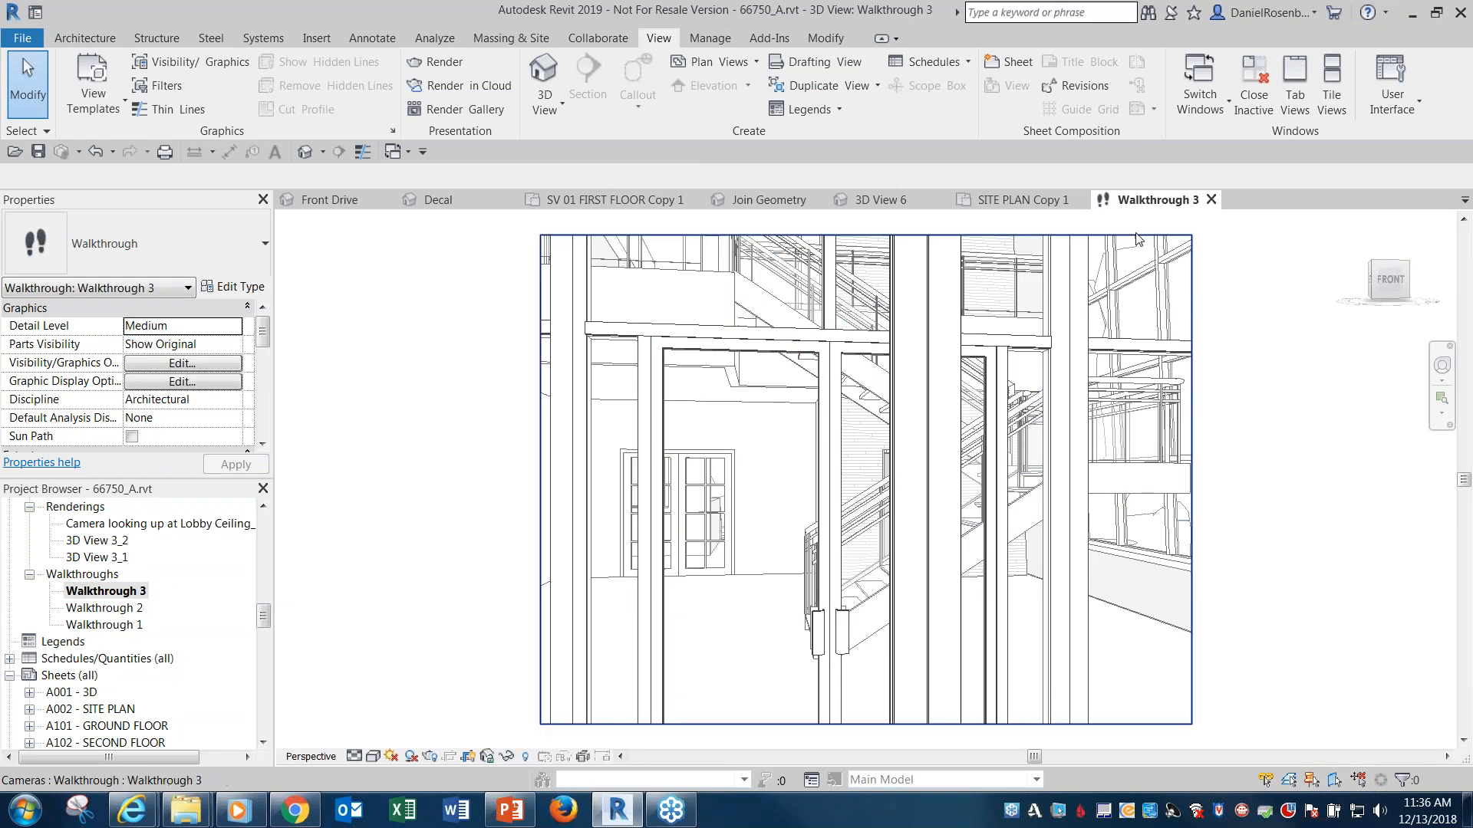
pyautogui.click(1137, 236)
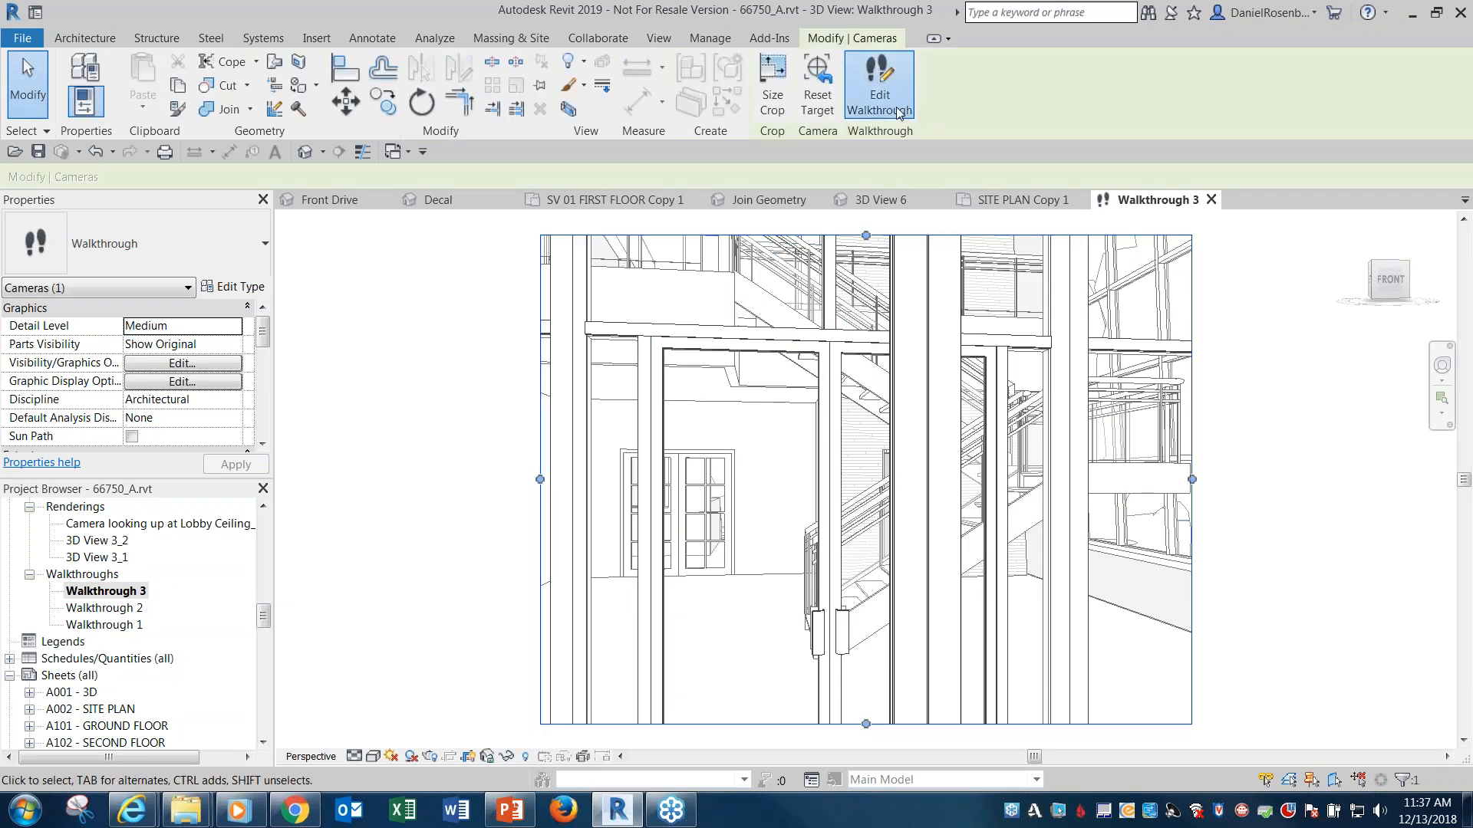
pyautogui.click(879, 81)
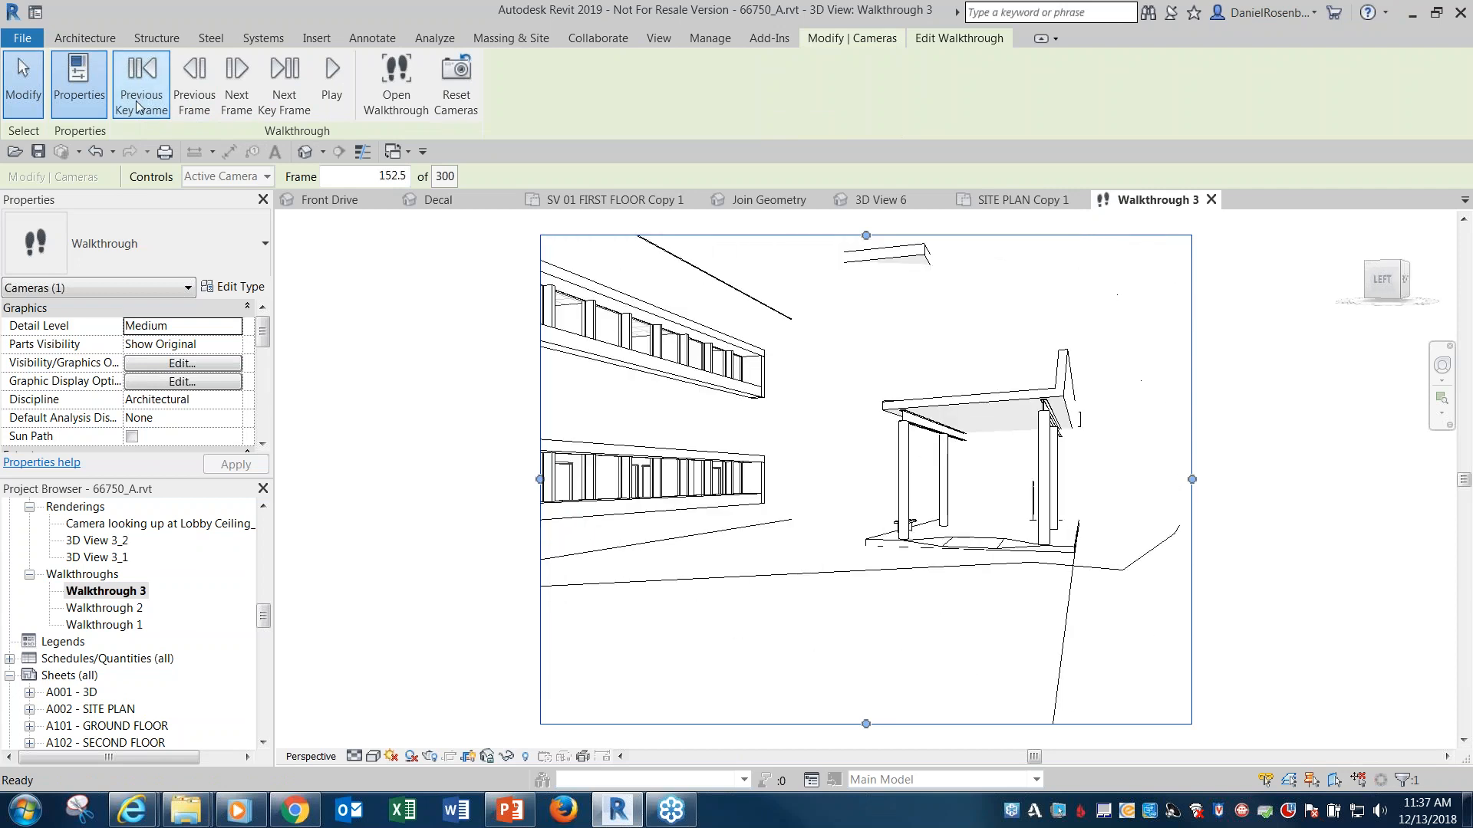
pyautogui.click(135, 100)
pyautogui.click(136, 100)
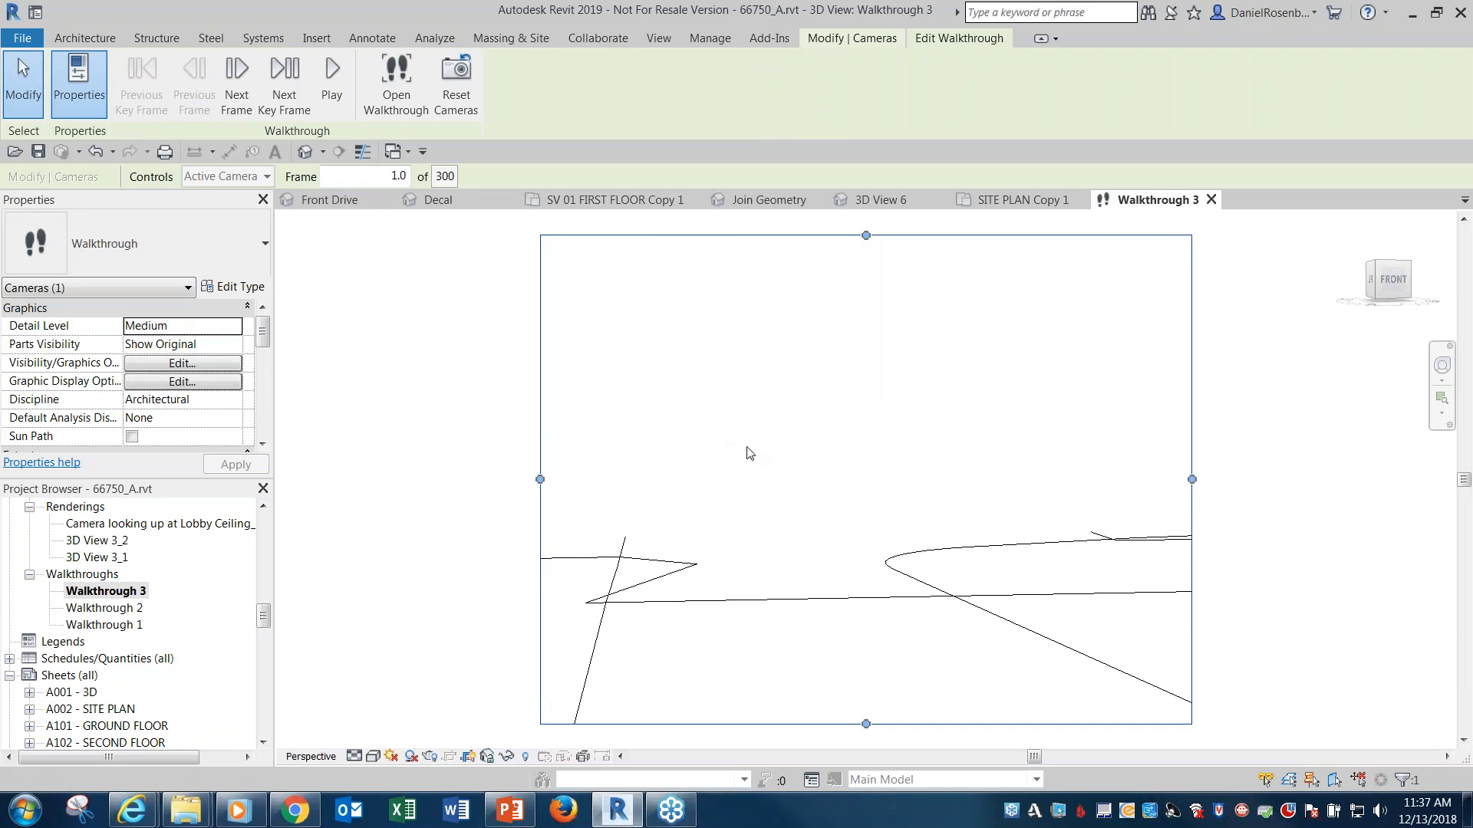
# Set the walkthrough camera's Far Clip Offset to 1000' 0"
pyautogui.moveTo(262, 336); pyautogui.dragTo(136, 378)
pyautogui.click(183, 383)
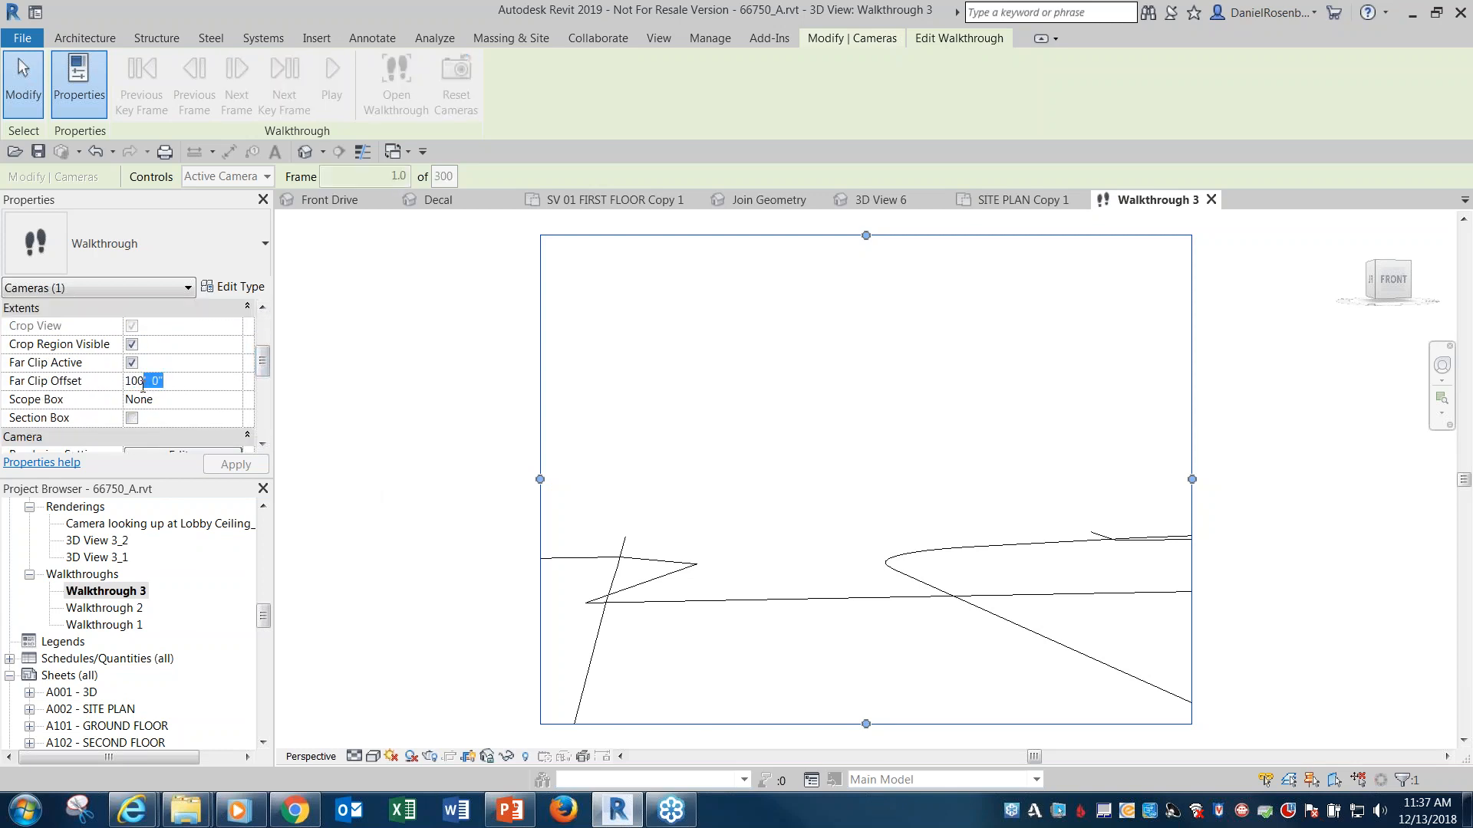
pyautogui.write('0')
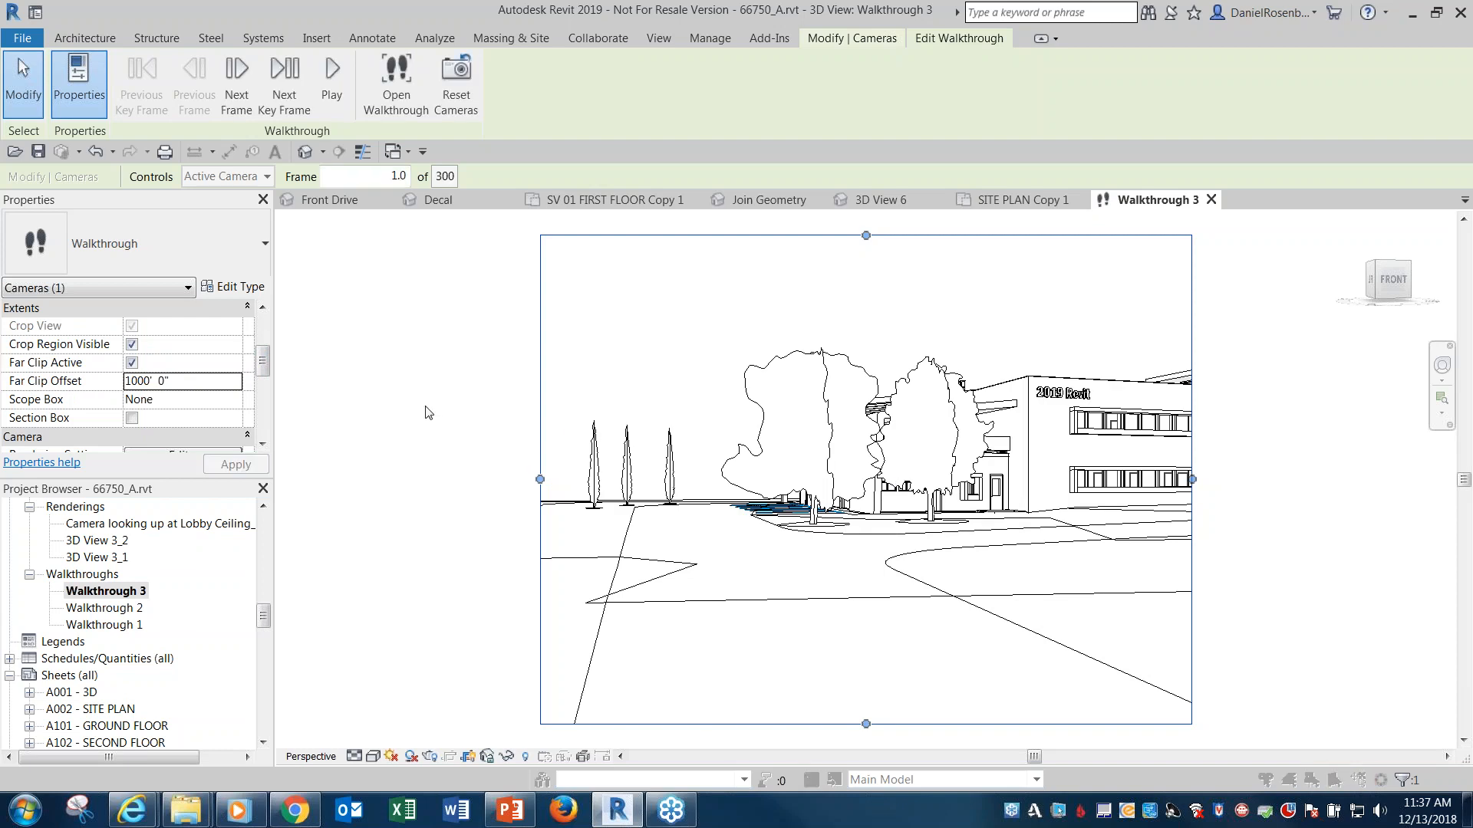
# Play the walkthrough from frame 1 and leave walkthrough editing
pyautogui.press('Escape')
pyautogui.click(858, 406)
pyautogui.click(327, 96)
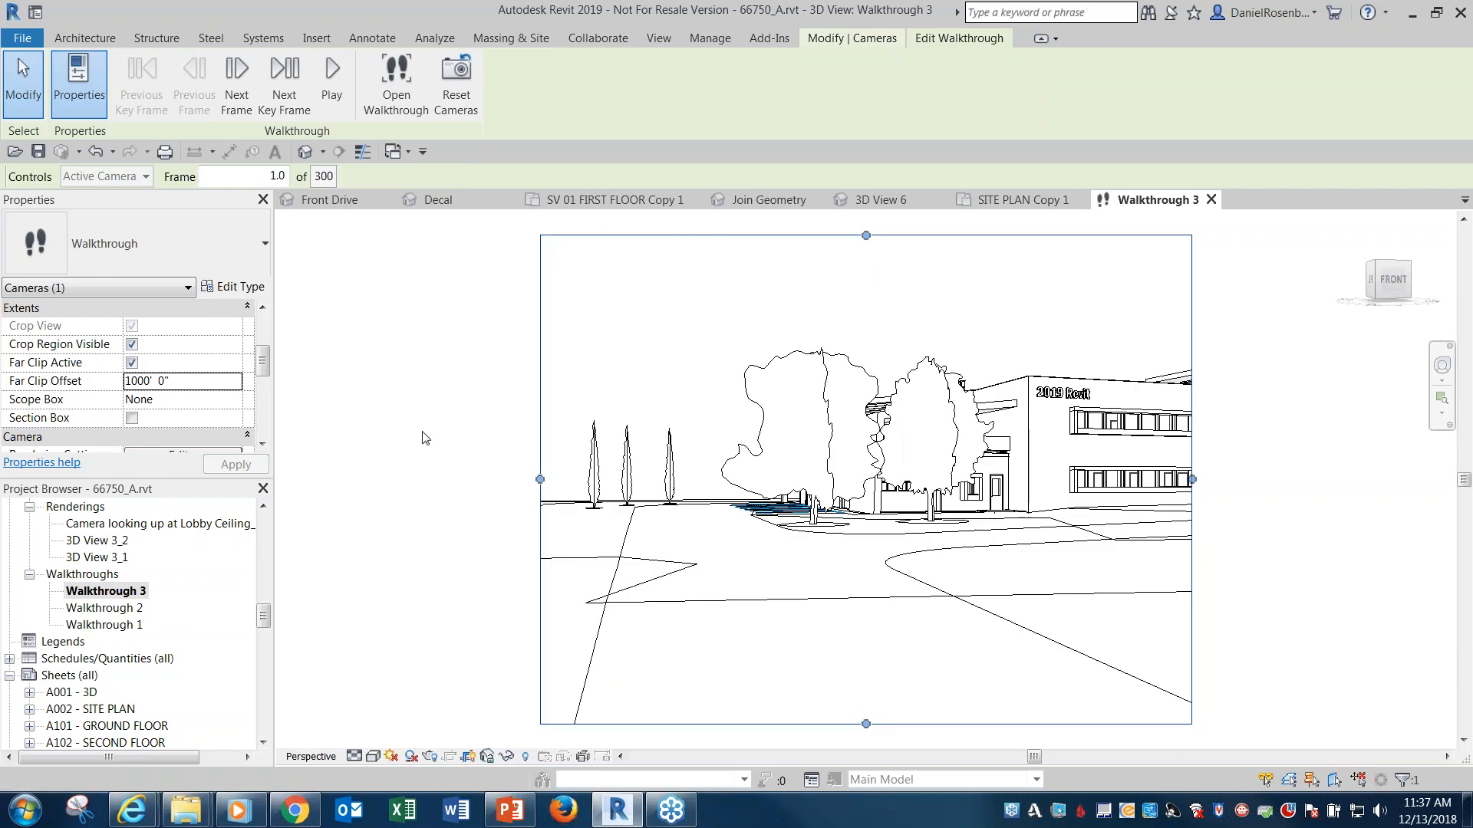
pyautogui.click(371, 406)
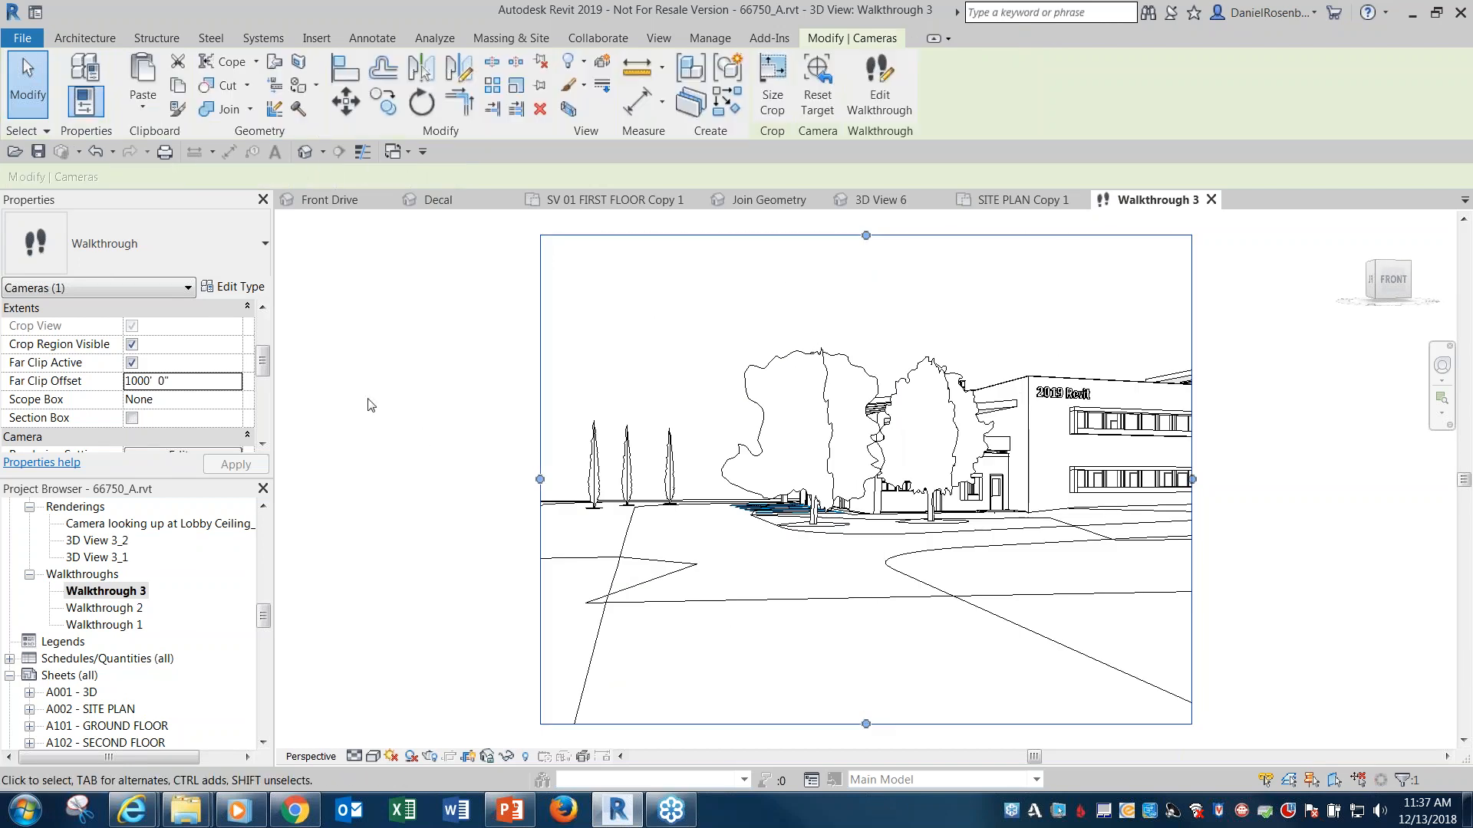
# Adjust the walkthrough view's detail level and set its visual style to Realistic
pyautogui.click(352, 757)
pyautogui.click(372, 728)
pyautogui.click(374, 758)
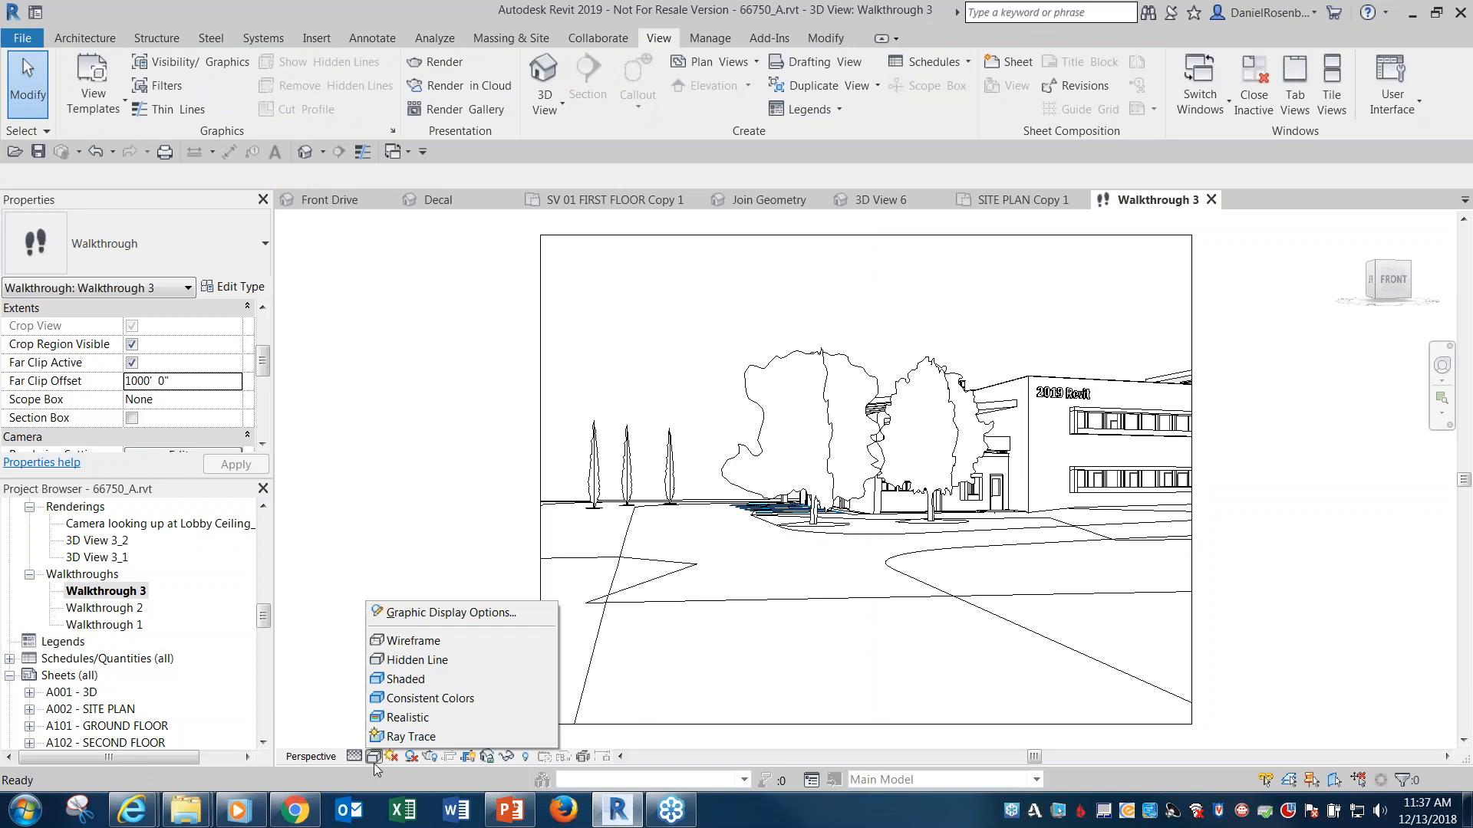
pyautogui.click(395, 719)
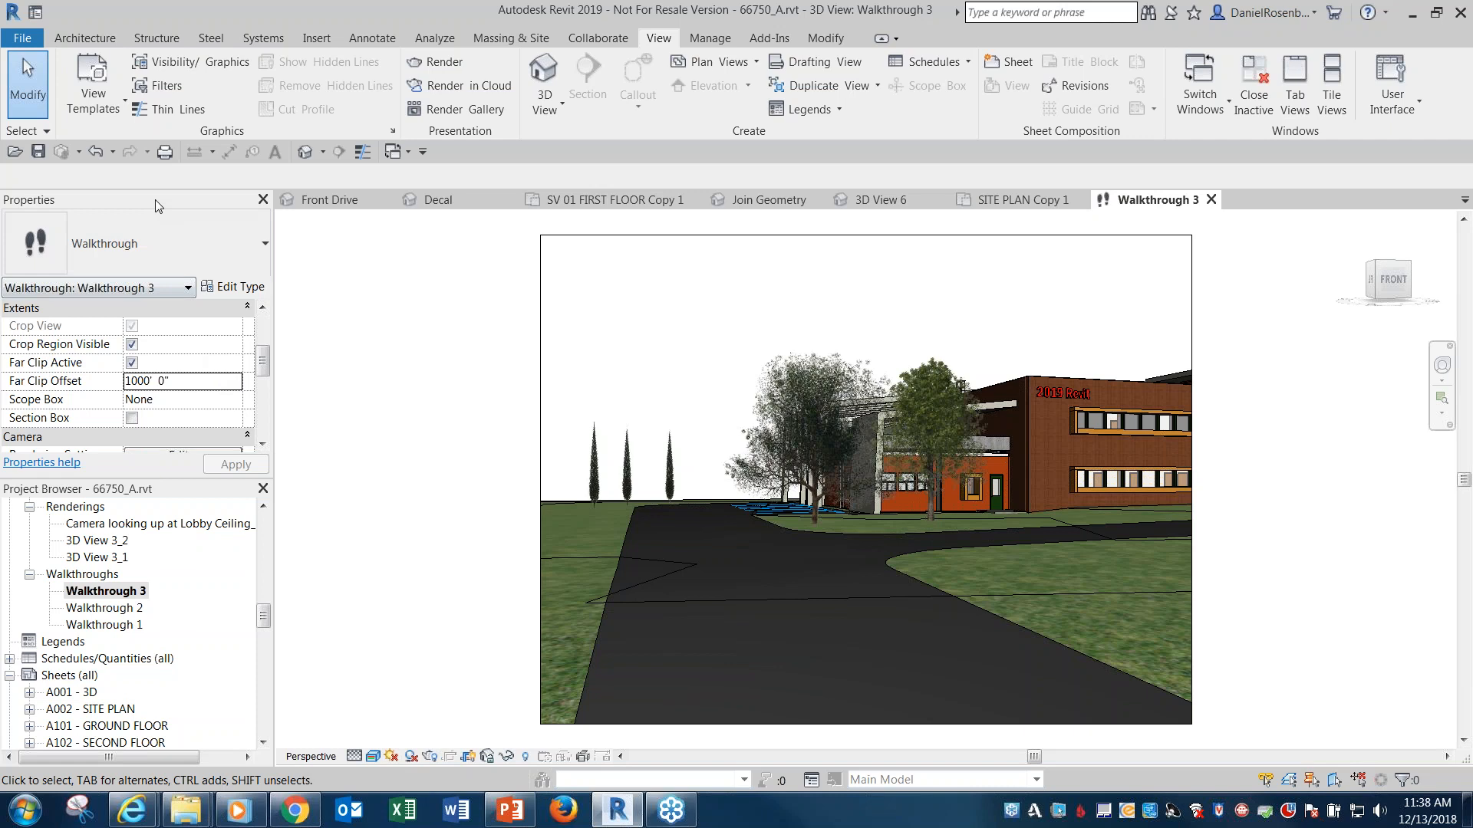
# Review the length and format settings for exporting Walkthrough 3 as an animation and cancel without exporting
pyautogui.click(22, 40)
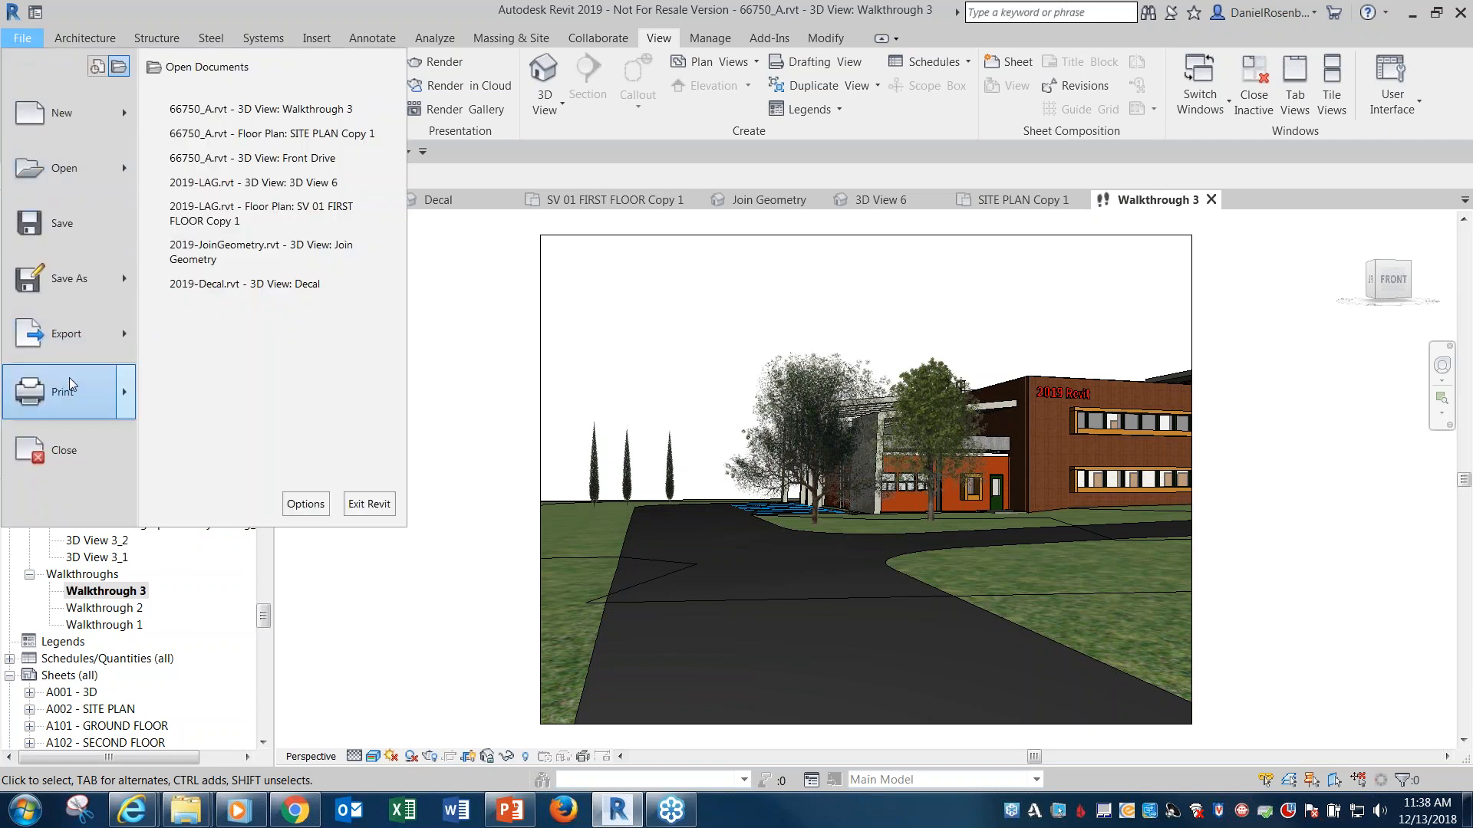
pyautogui.moveTo(73, 342)
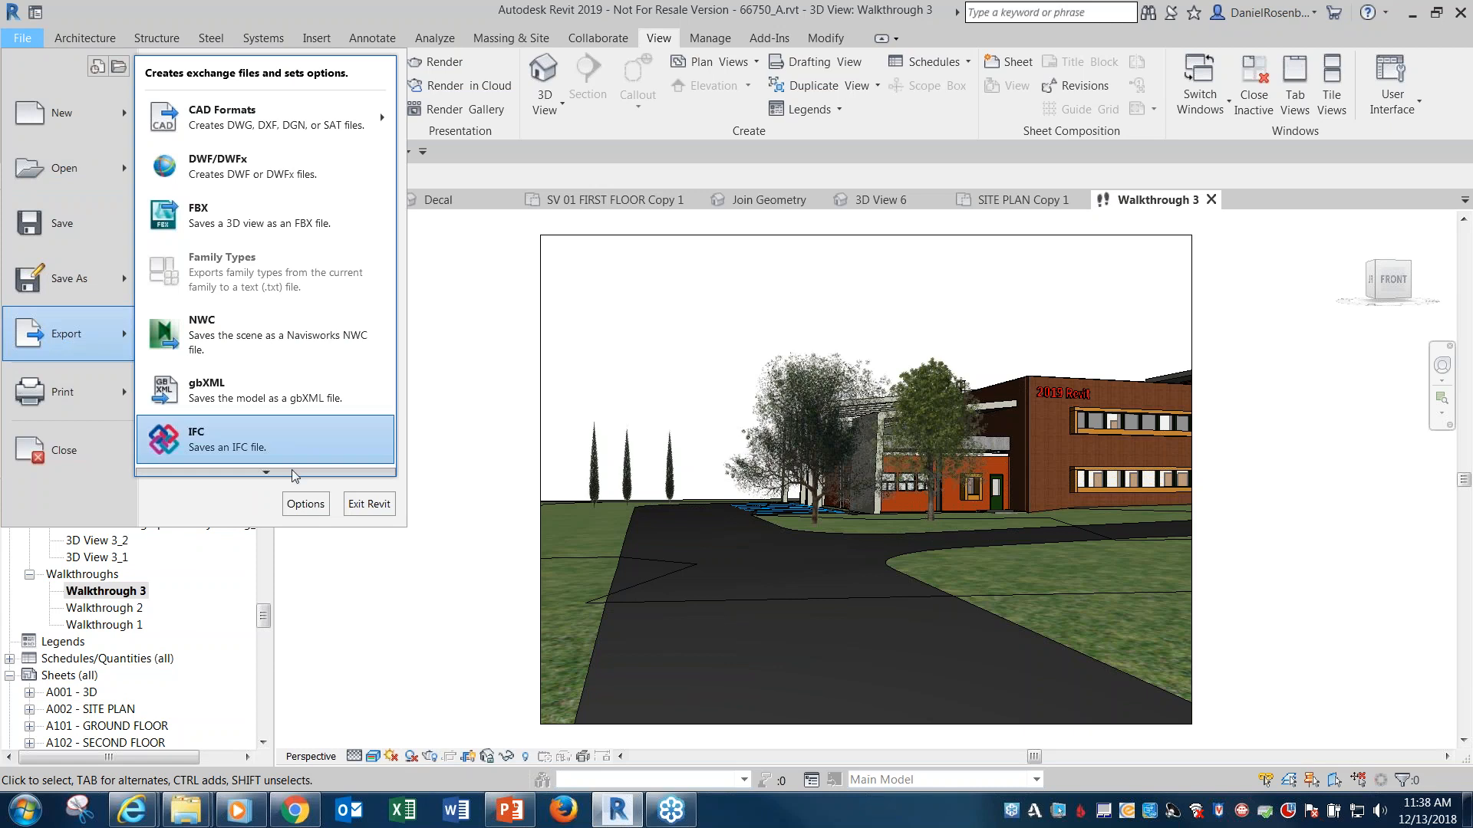
pyautogui.moveTo(291, 473)
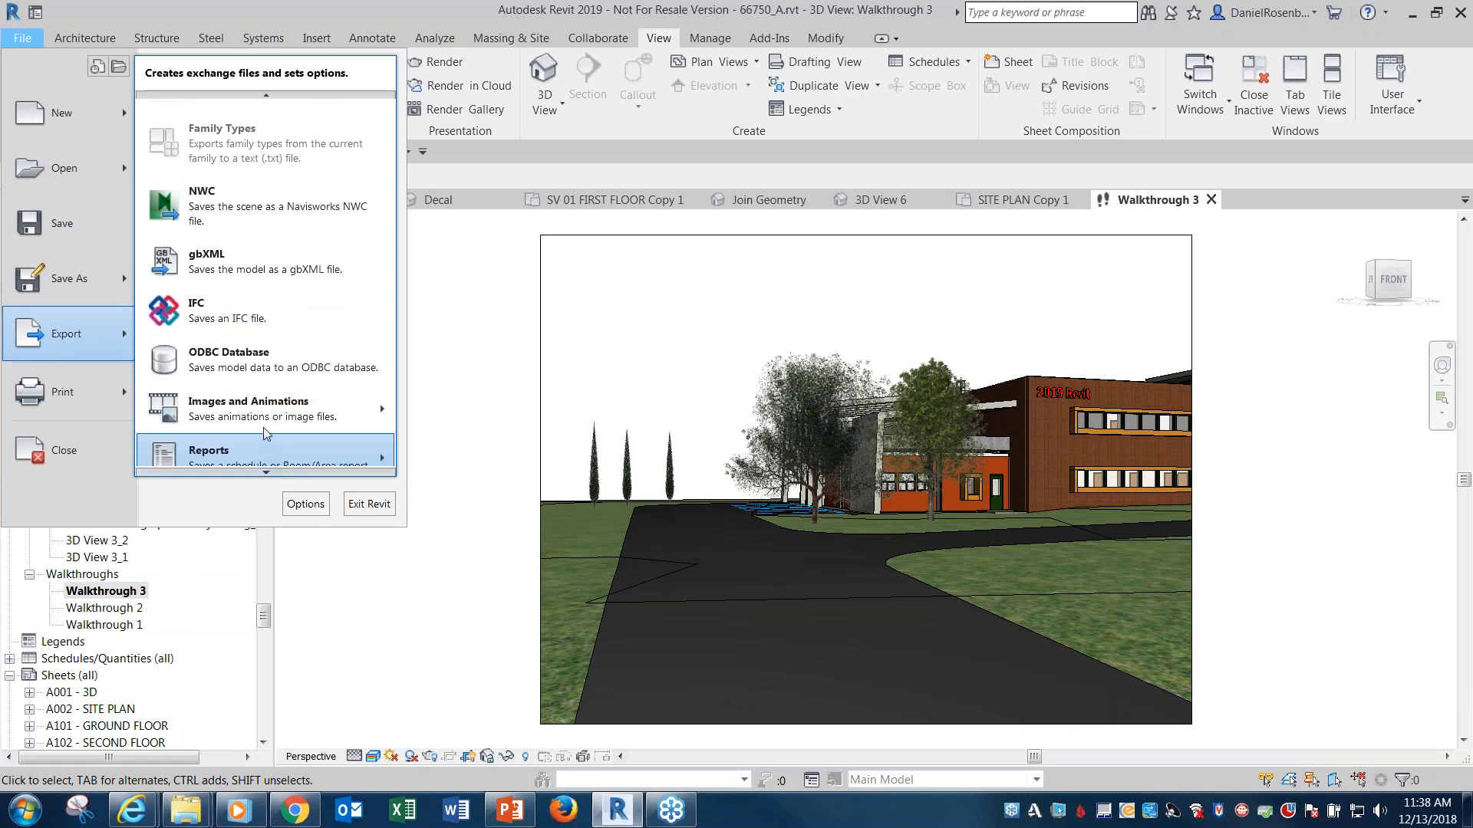
pyautogui.moveTo(273, 409)
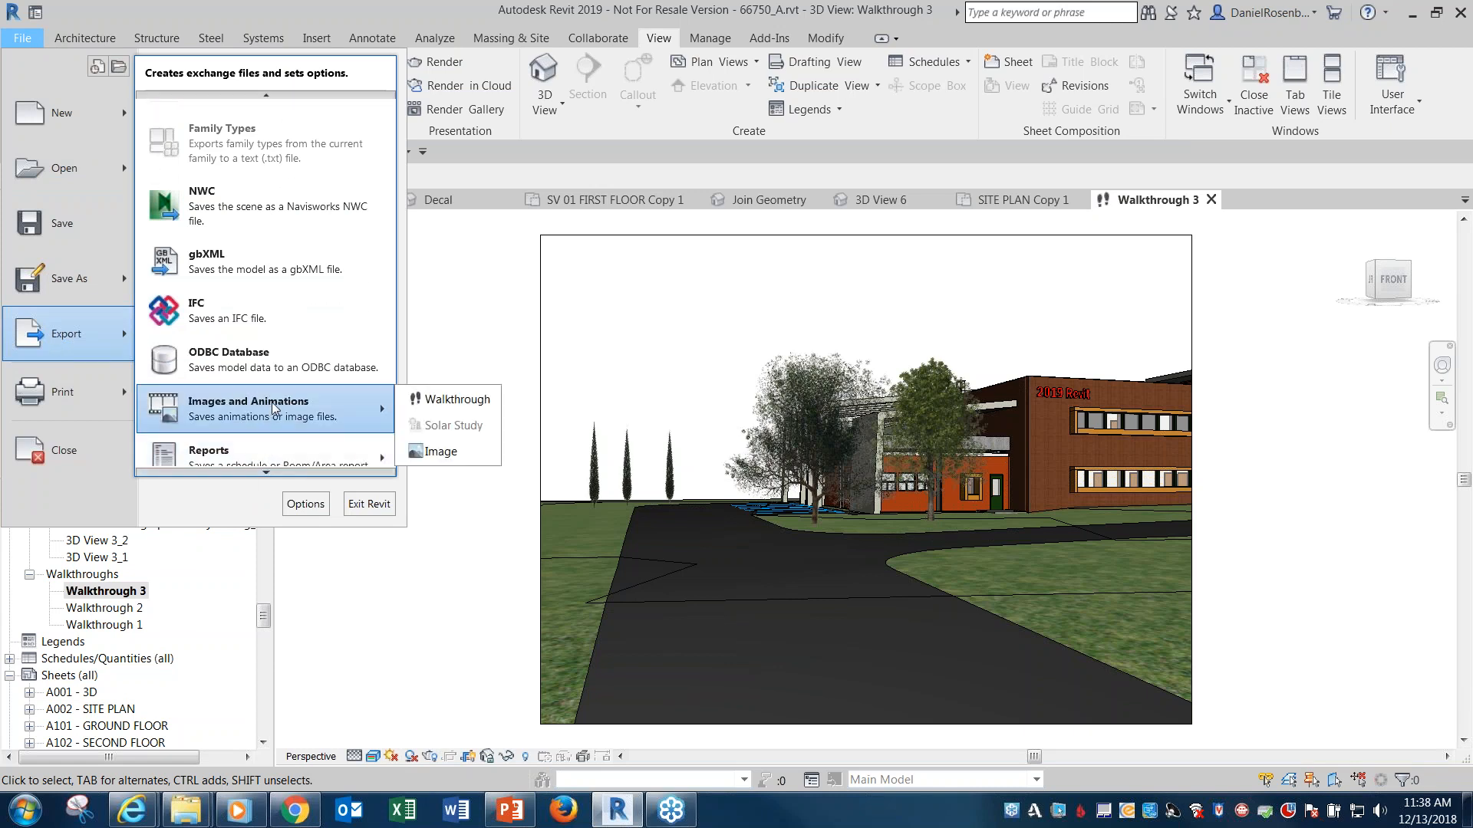
pyautogui.click(458, 399)
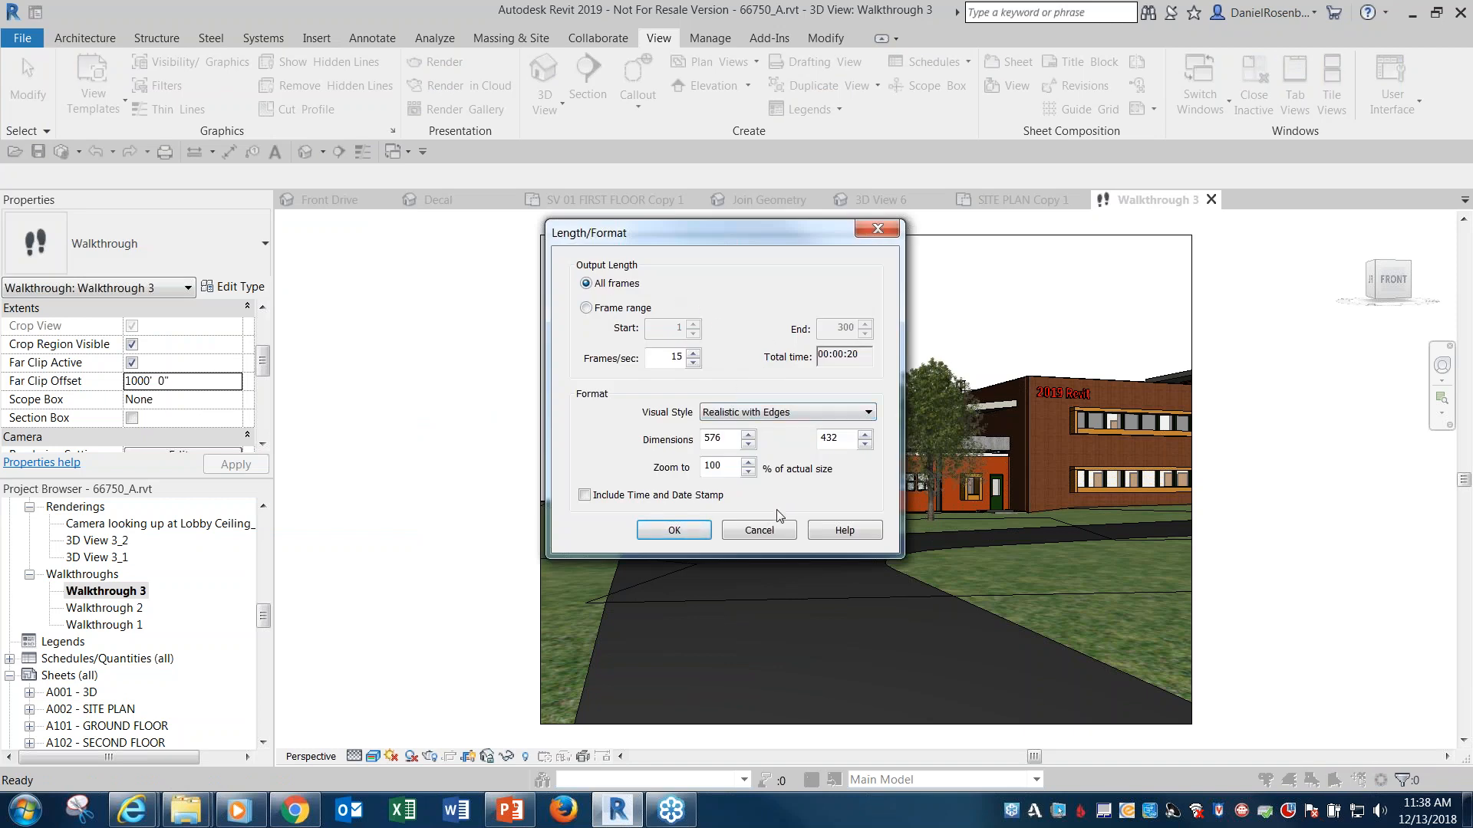
pyautogui.click(789, 530)
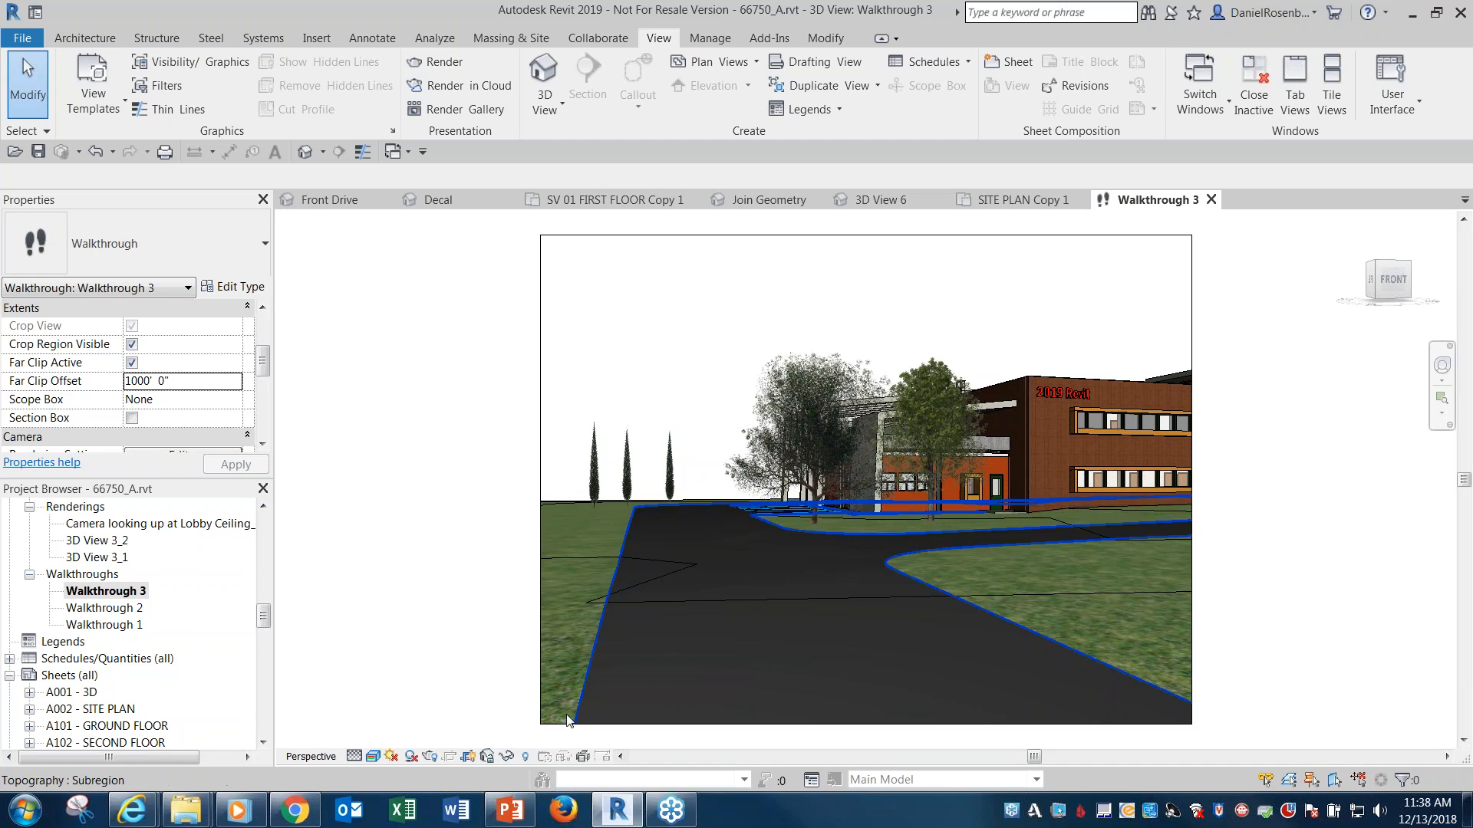
# Switch to Windows Media Player, play the 66750_A Walkthrough 1 video and return to the PowerPoint slides
pyautogui.click(241, 809)
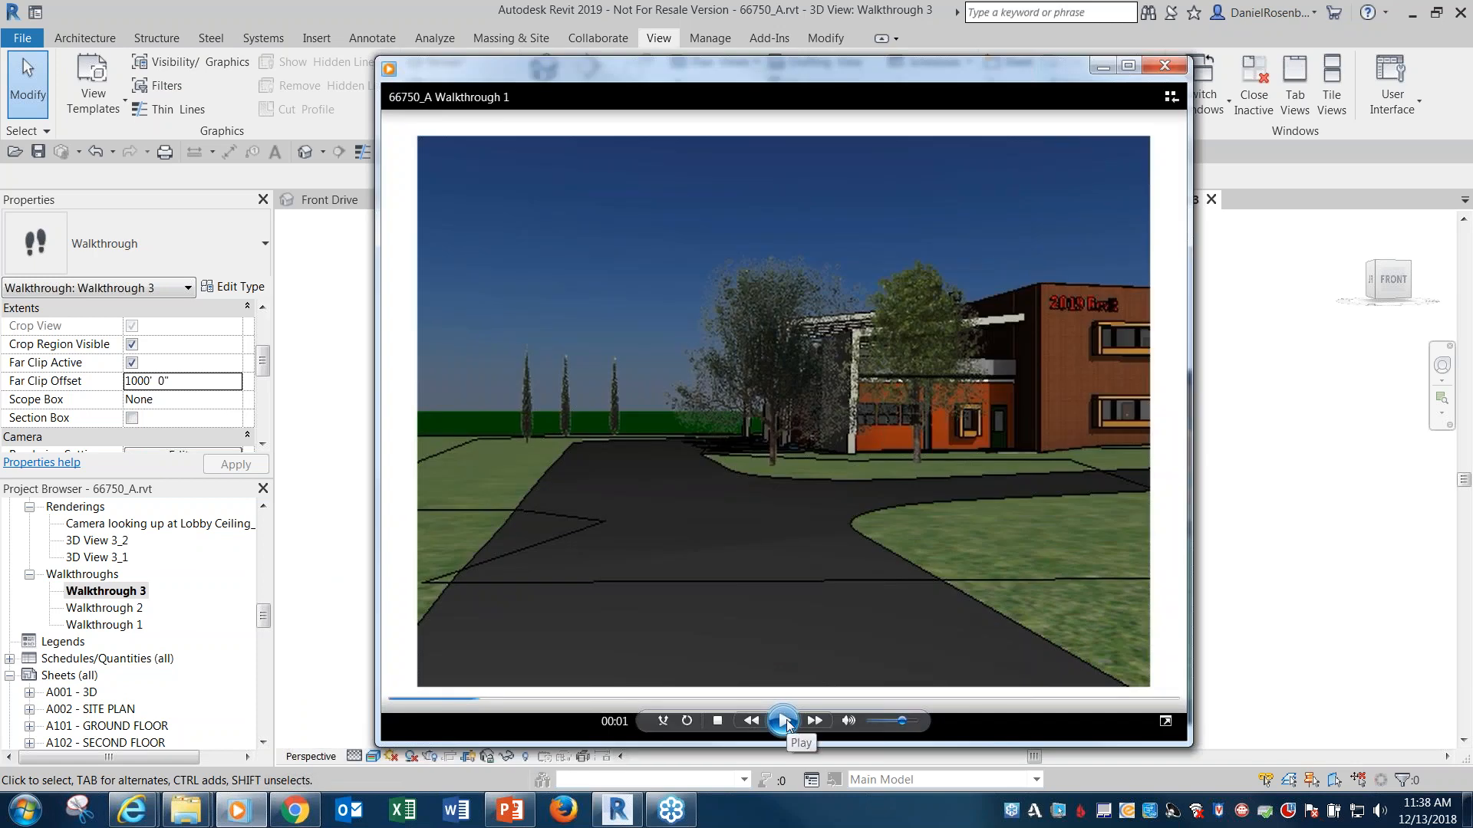
pyautogui.click(783, 721)
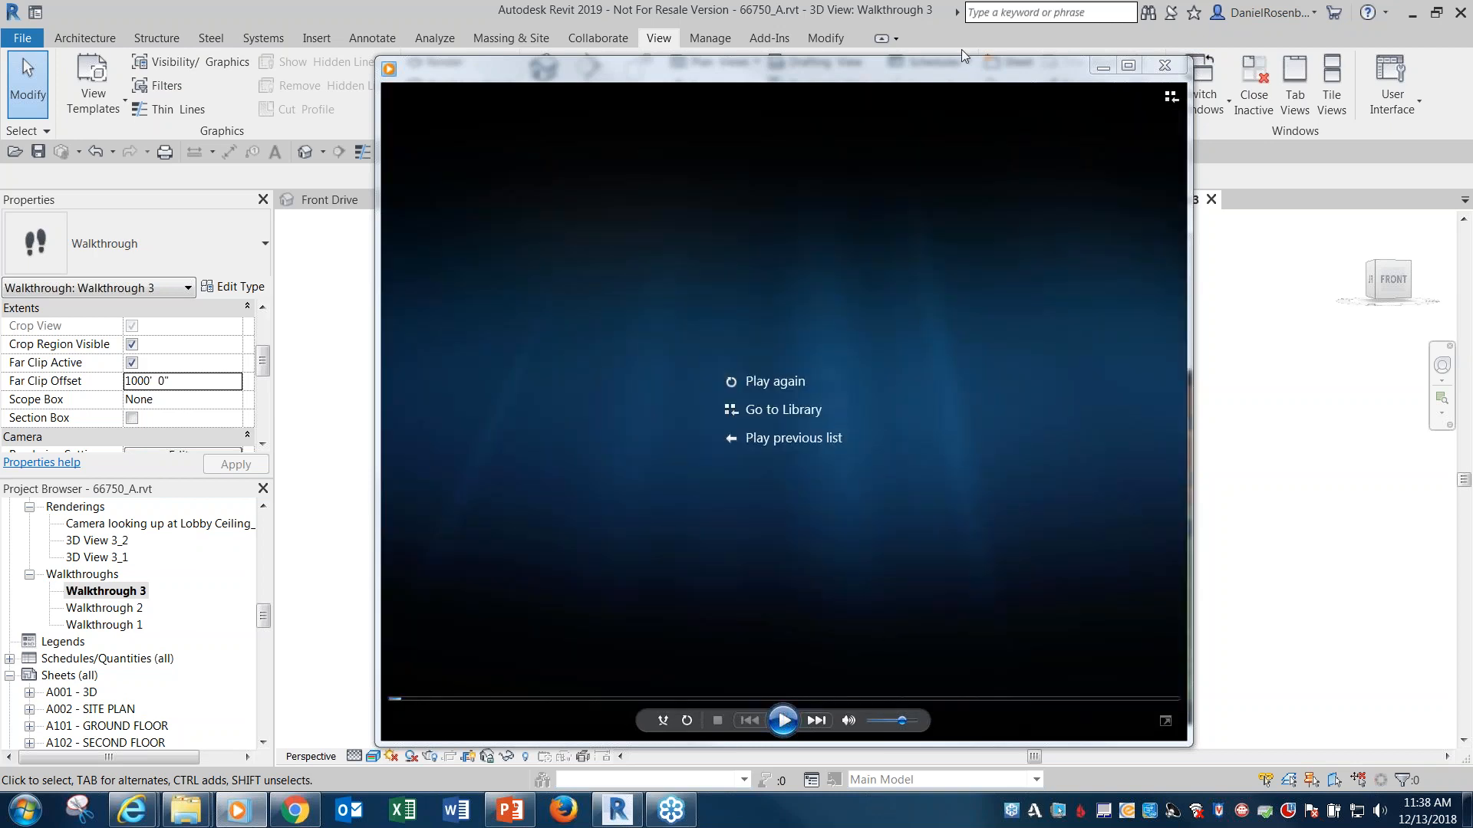
pyautogui.click(1163, 66)
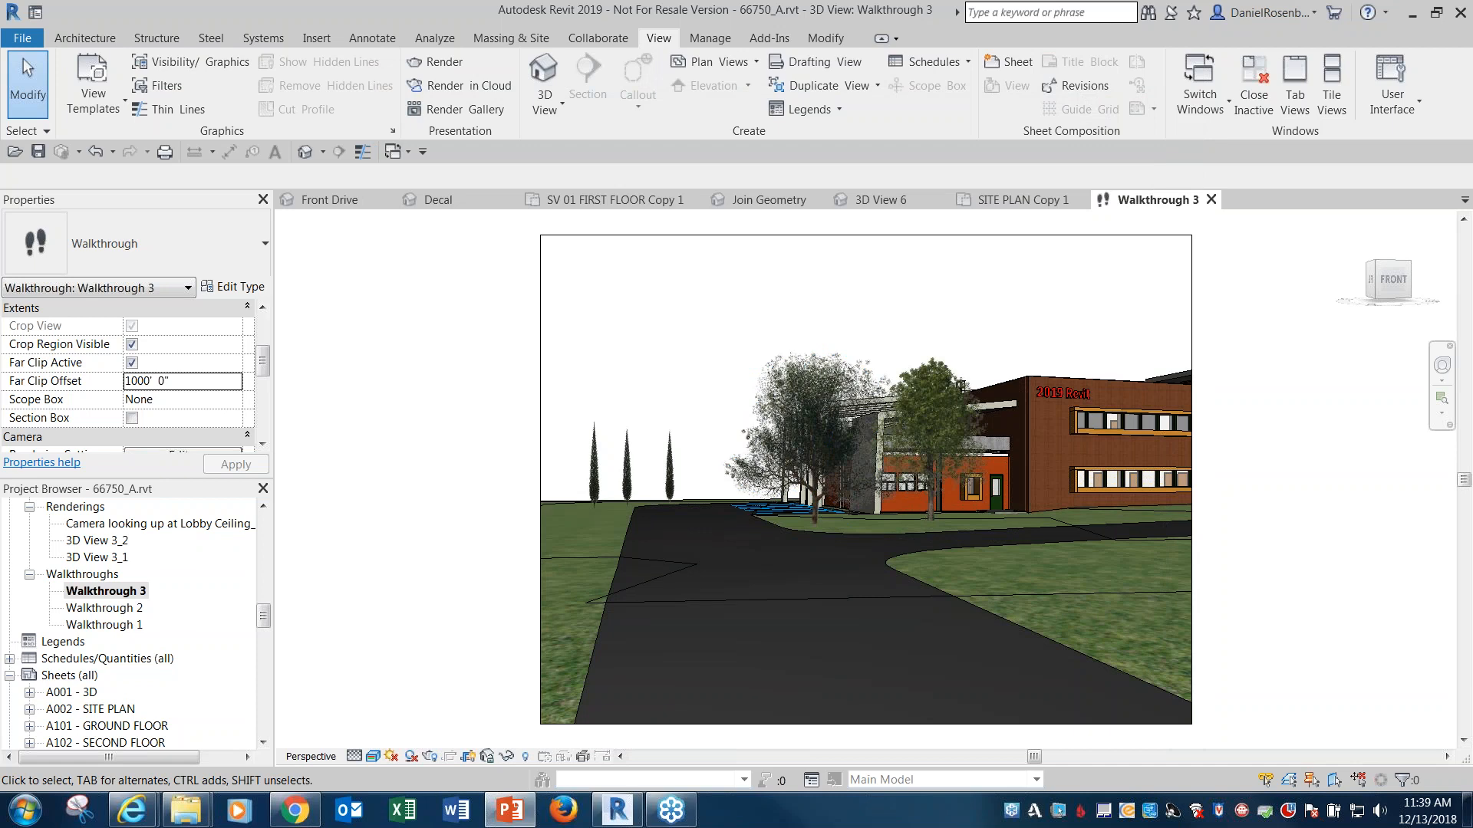
pyautogui.click(509, 810)
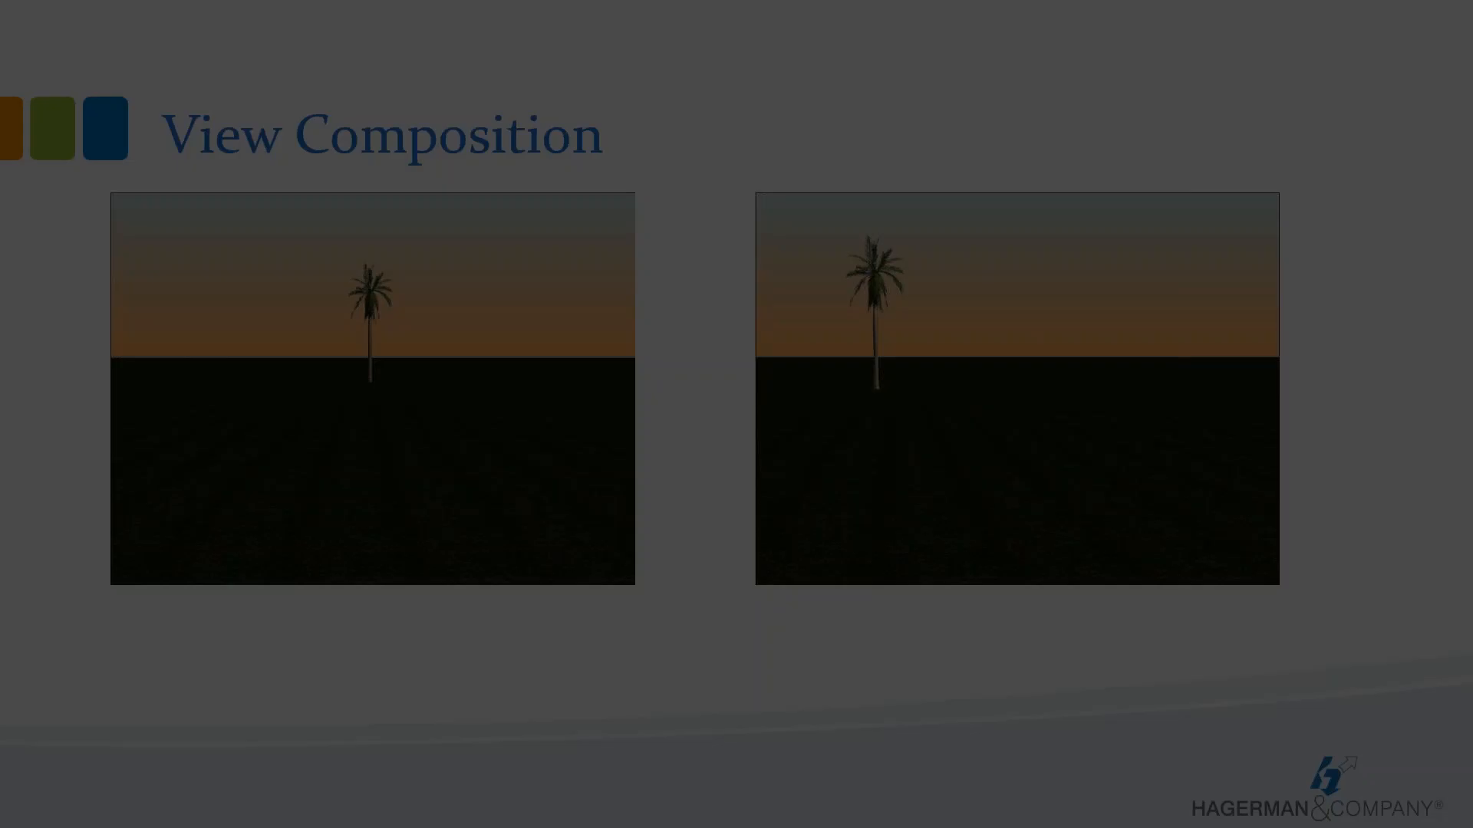
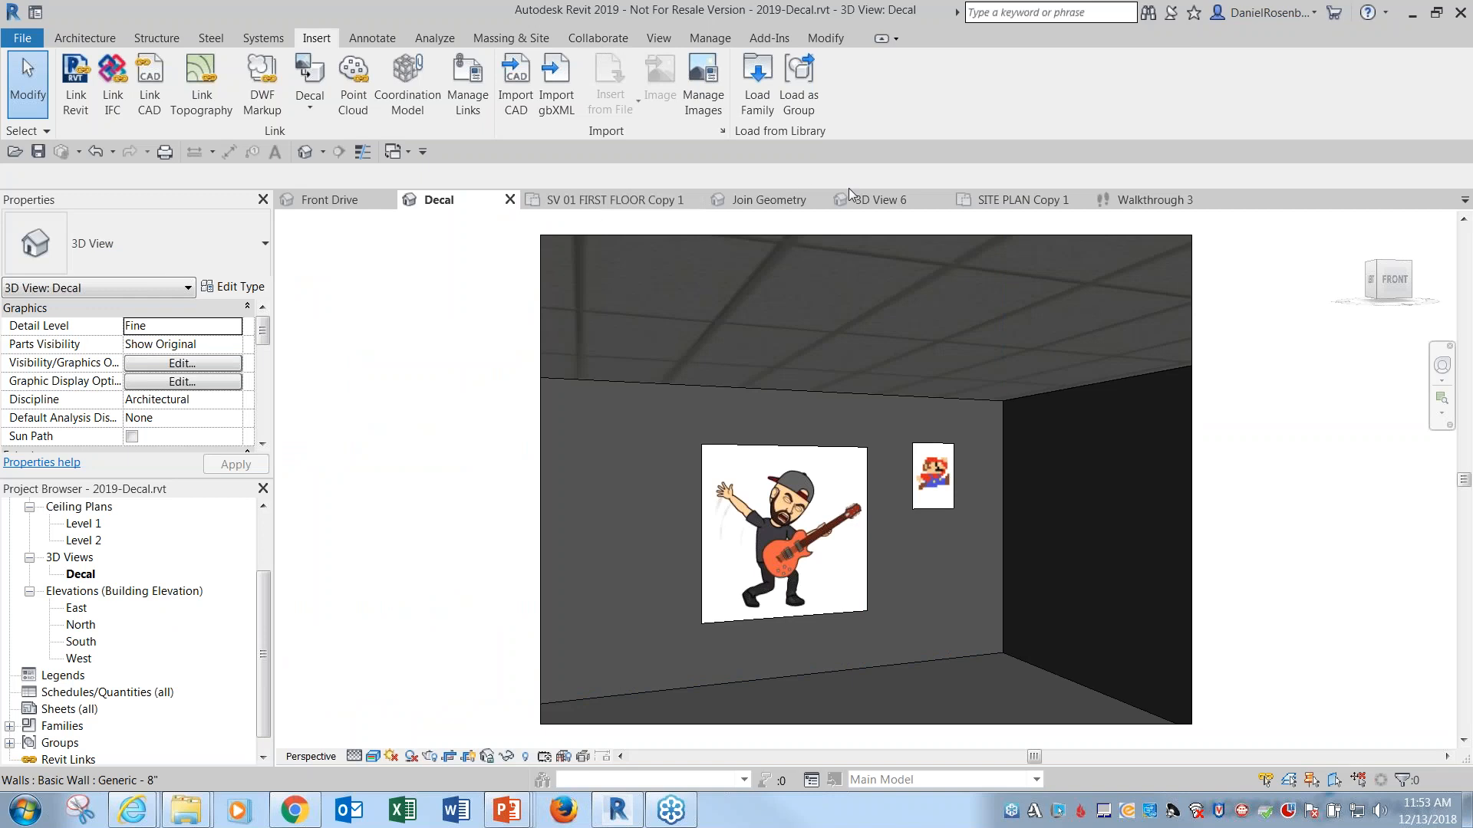
# Start Render in Cloud from the Front Drive view and review the available output types
pyautogui.click(880, 200)
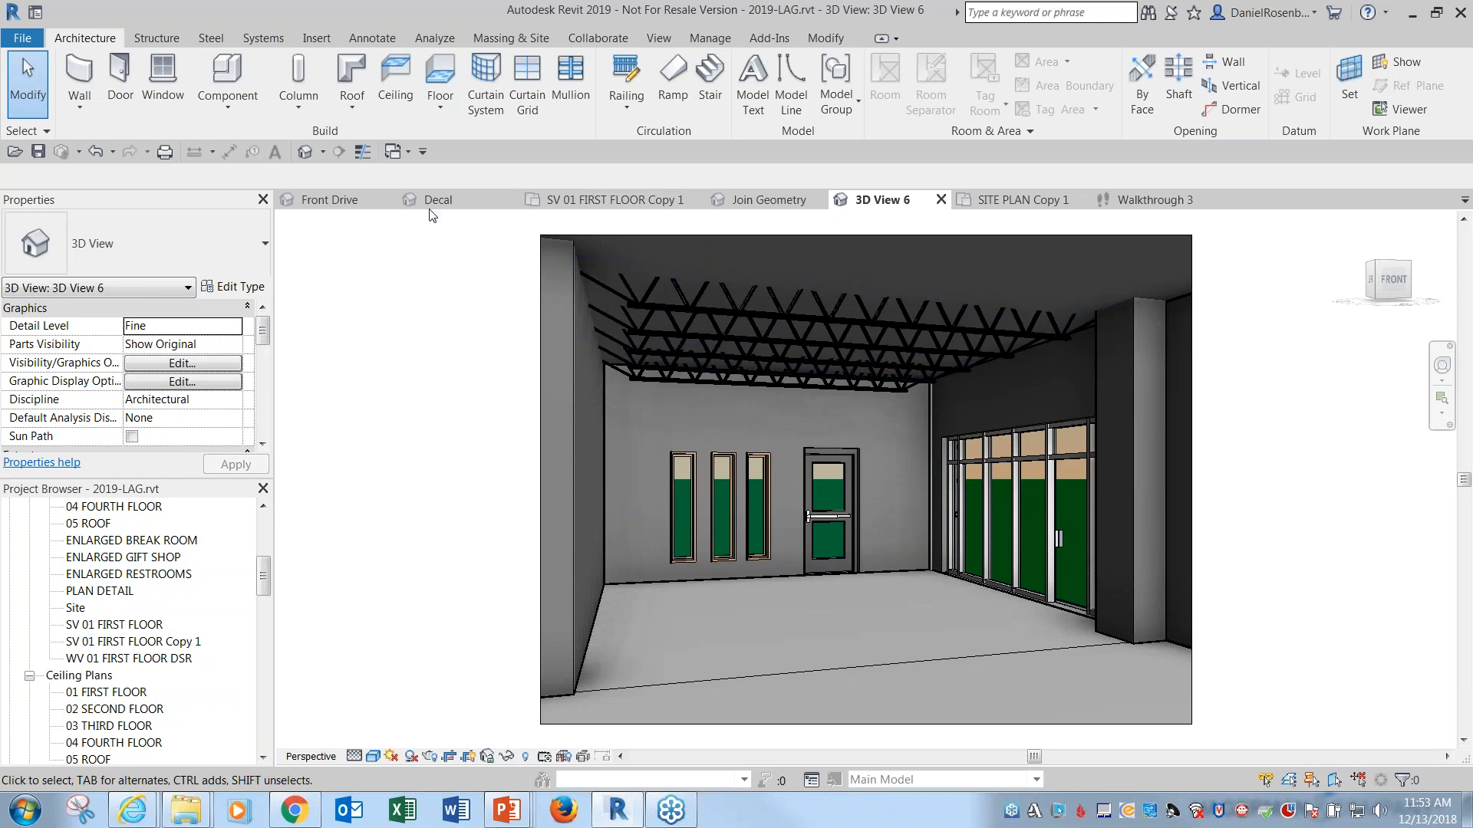
pyautogui.click(330, 200)
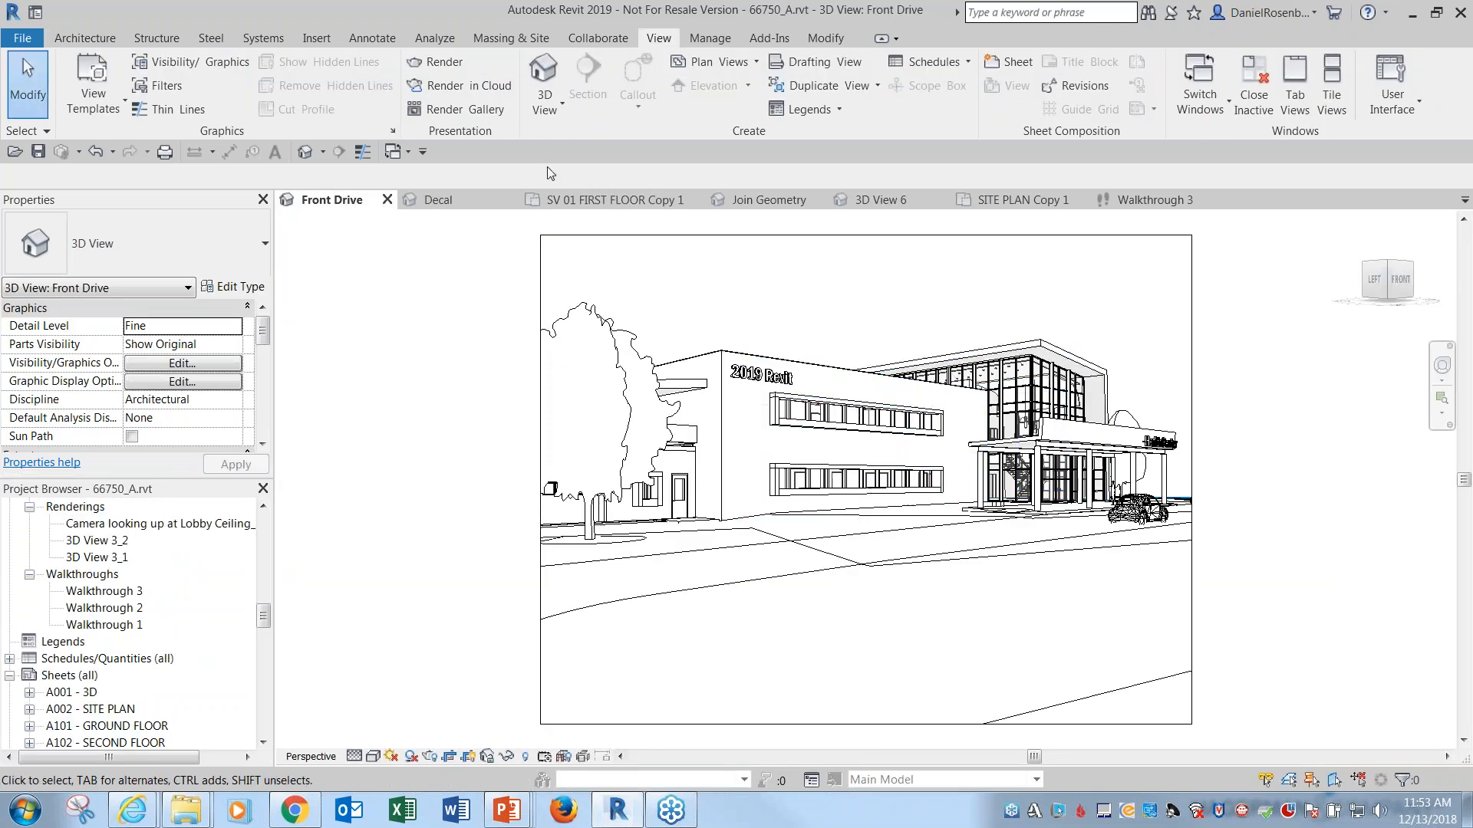
pyautogui.click(476, 86)
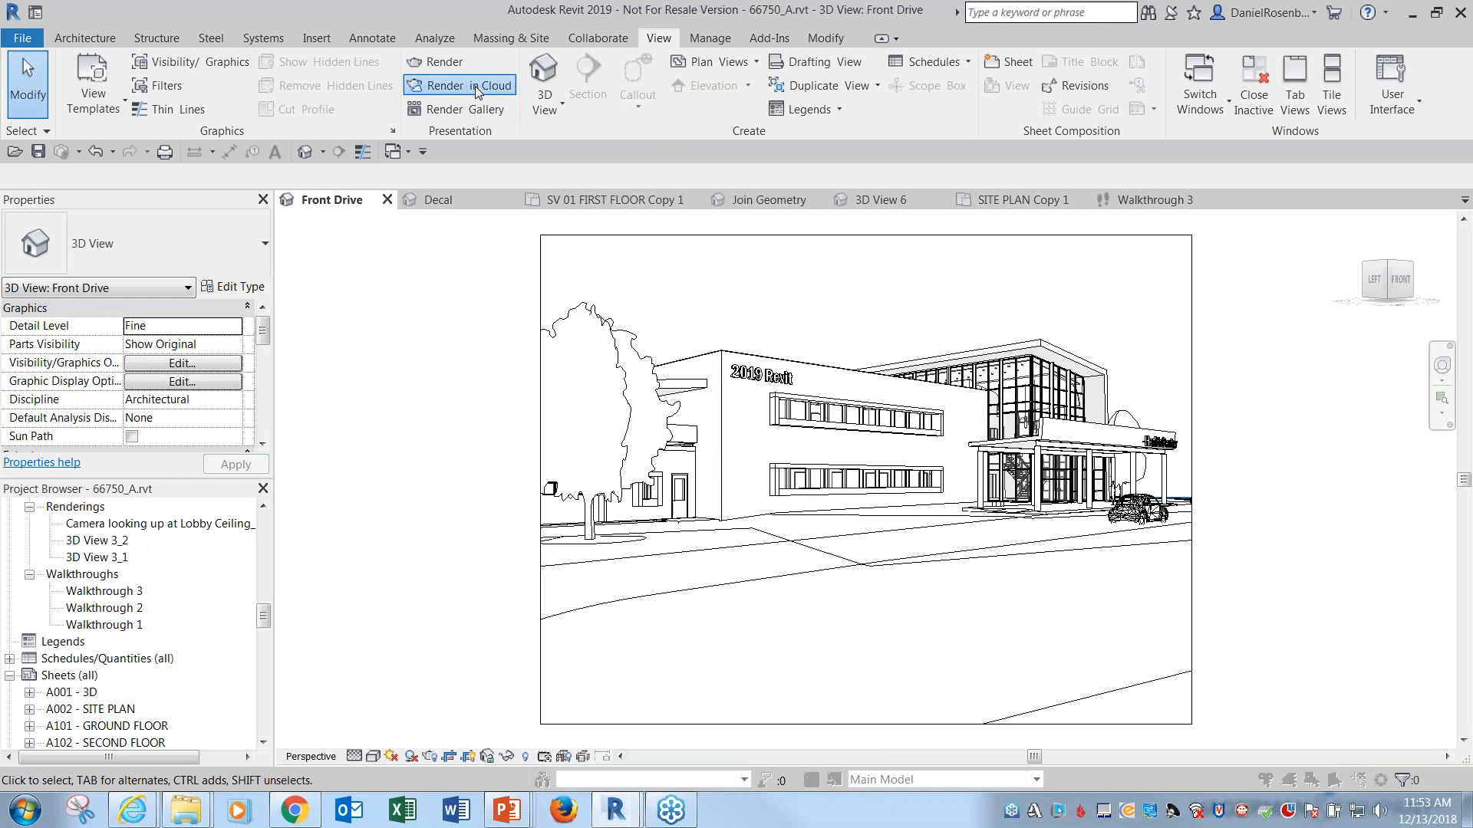
pyautogui.click(943, 563)
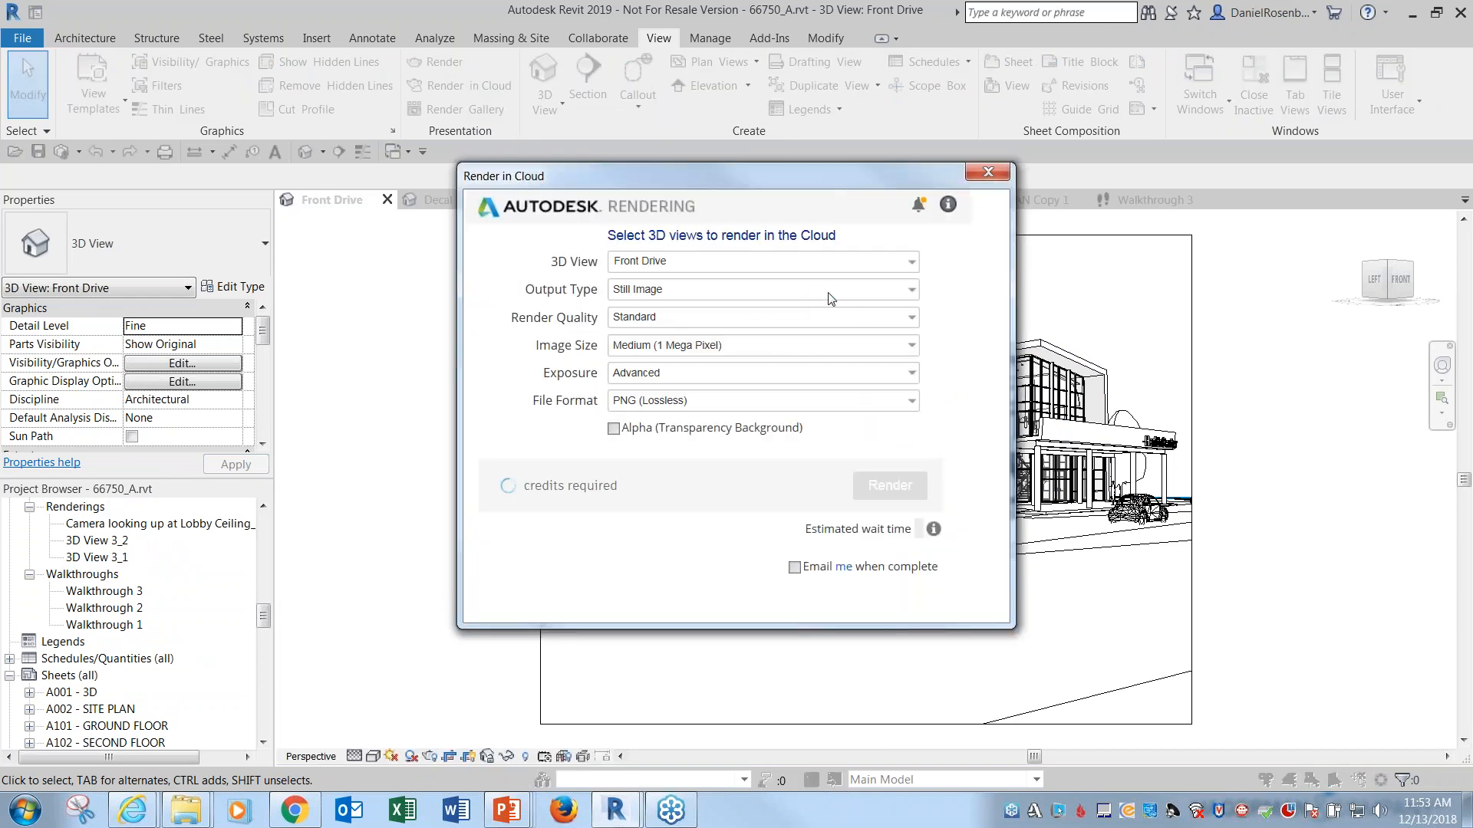
pyautogui.click(918, 289)
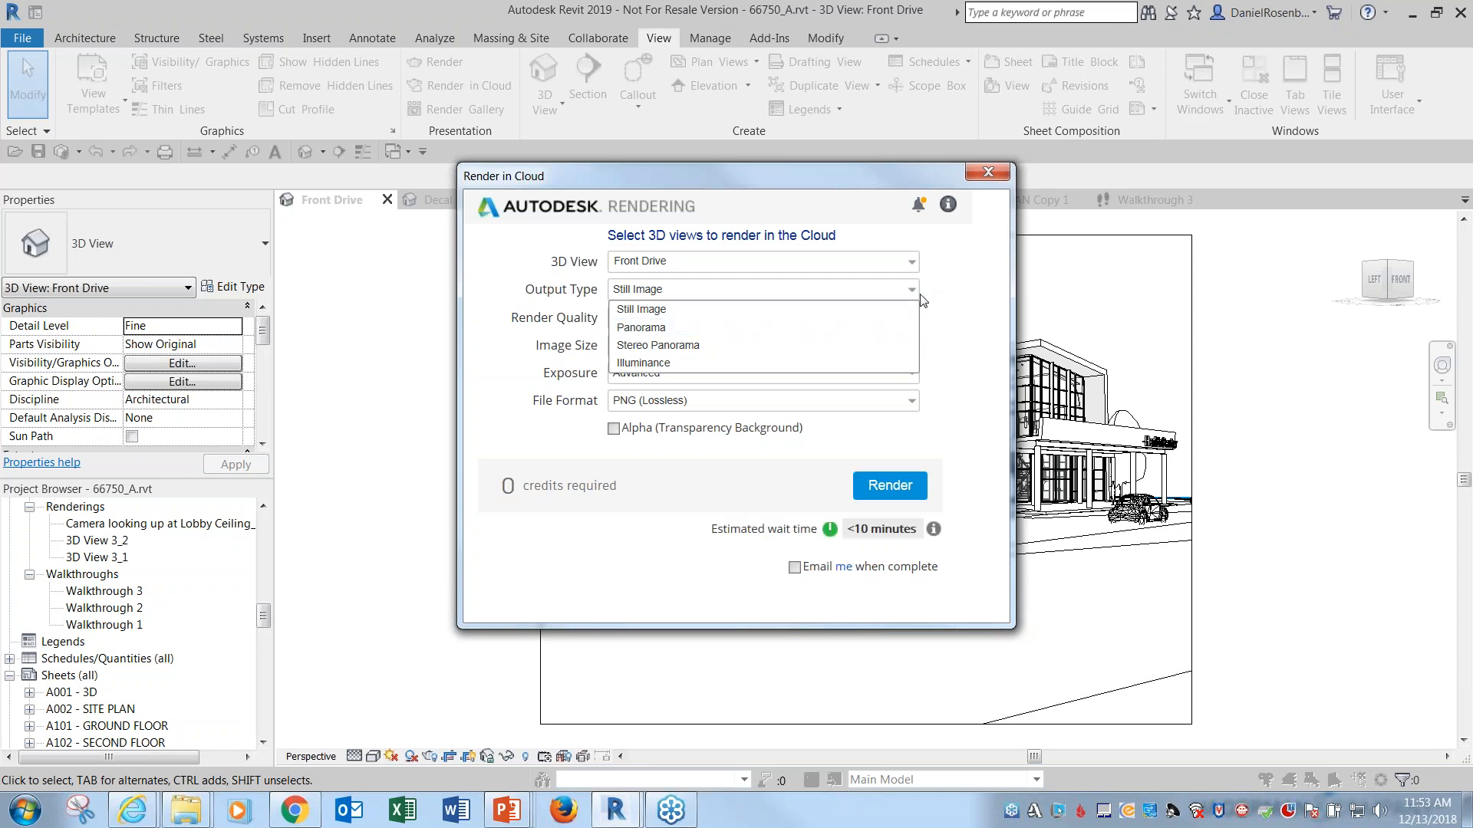
# Switch to Chrome, open the exterior panorama in the 66750_A.rvt cloud rendering project and look around it
pyautogui.click(295, 810)
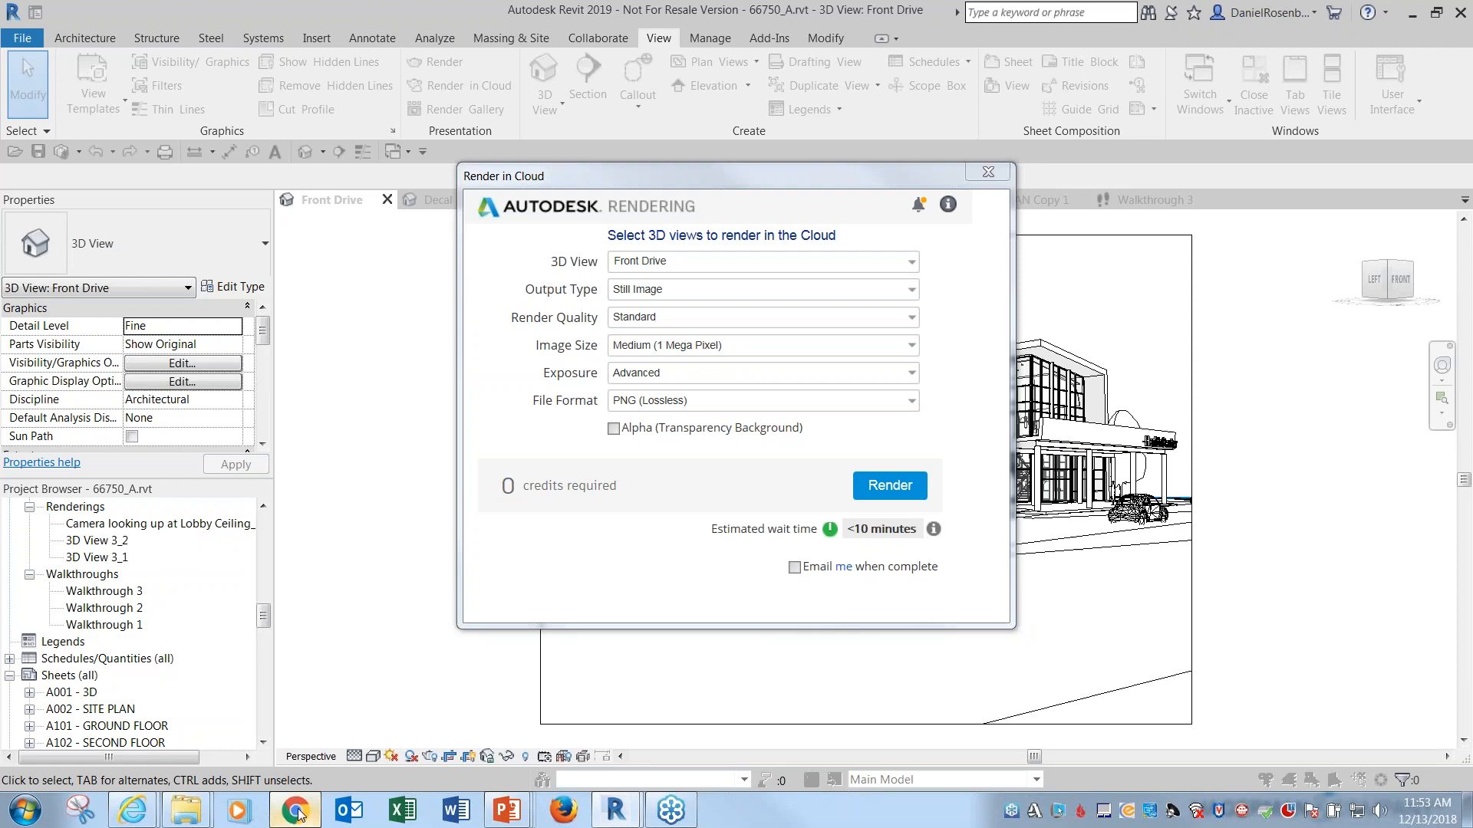
pyautogui.click(131, 131)
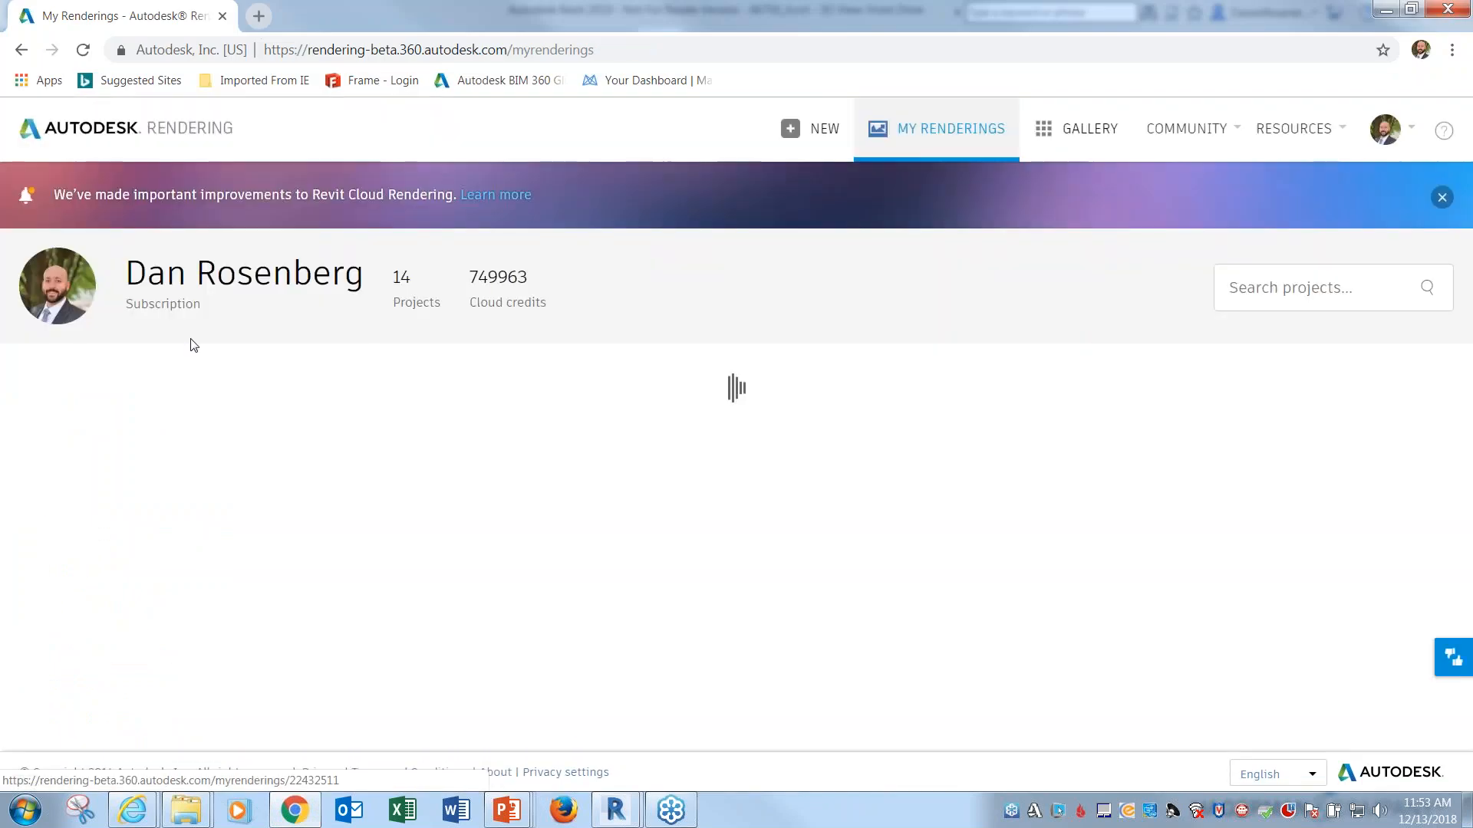
pyautogui.click(144, 424)
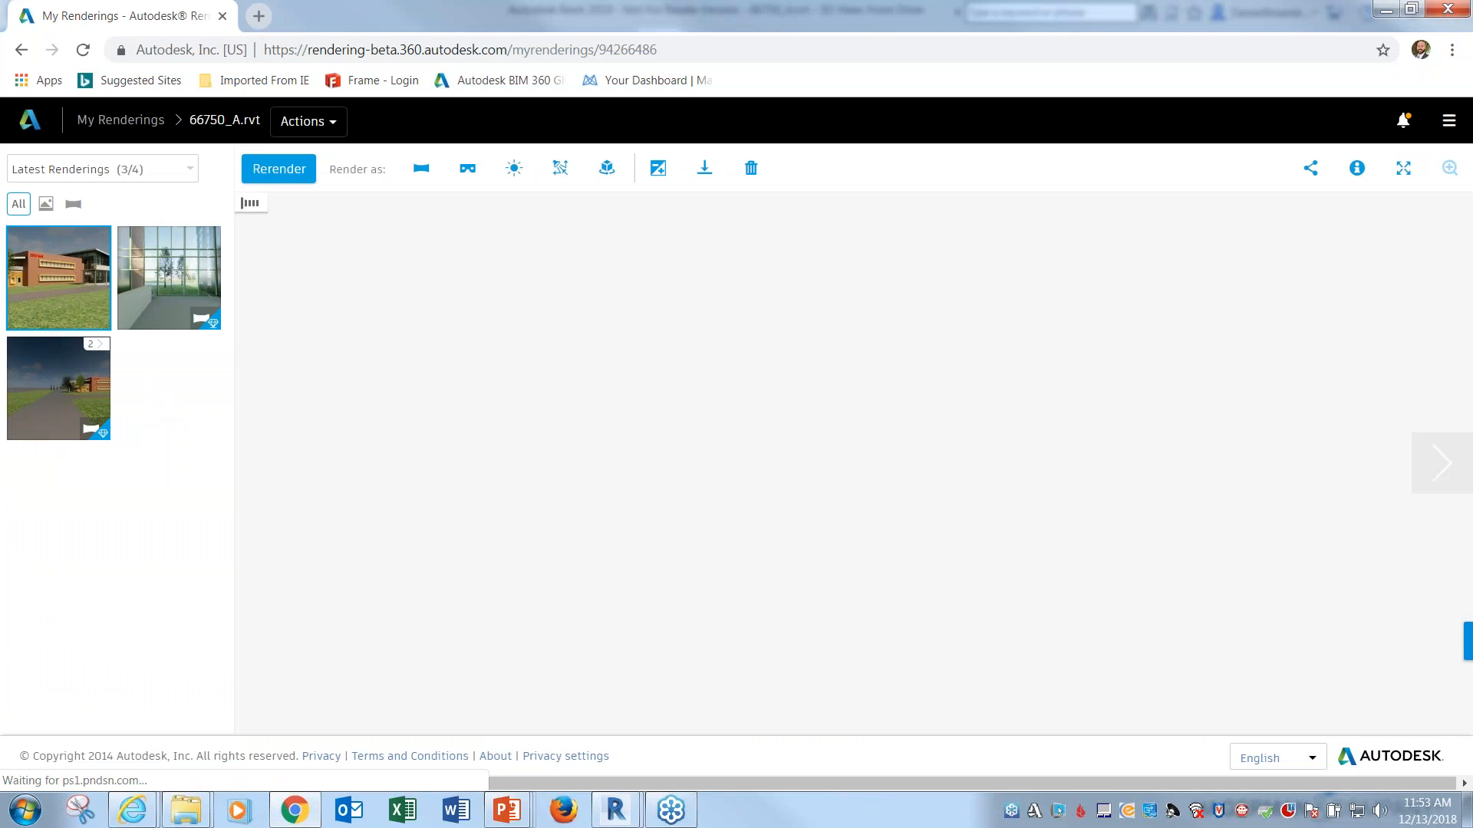
pyautogui.click(74, 374)
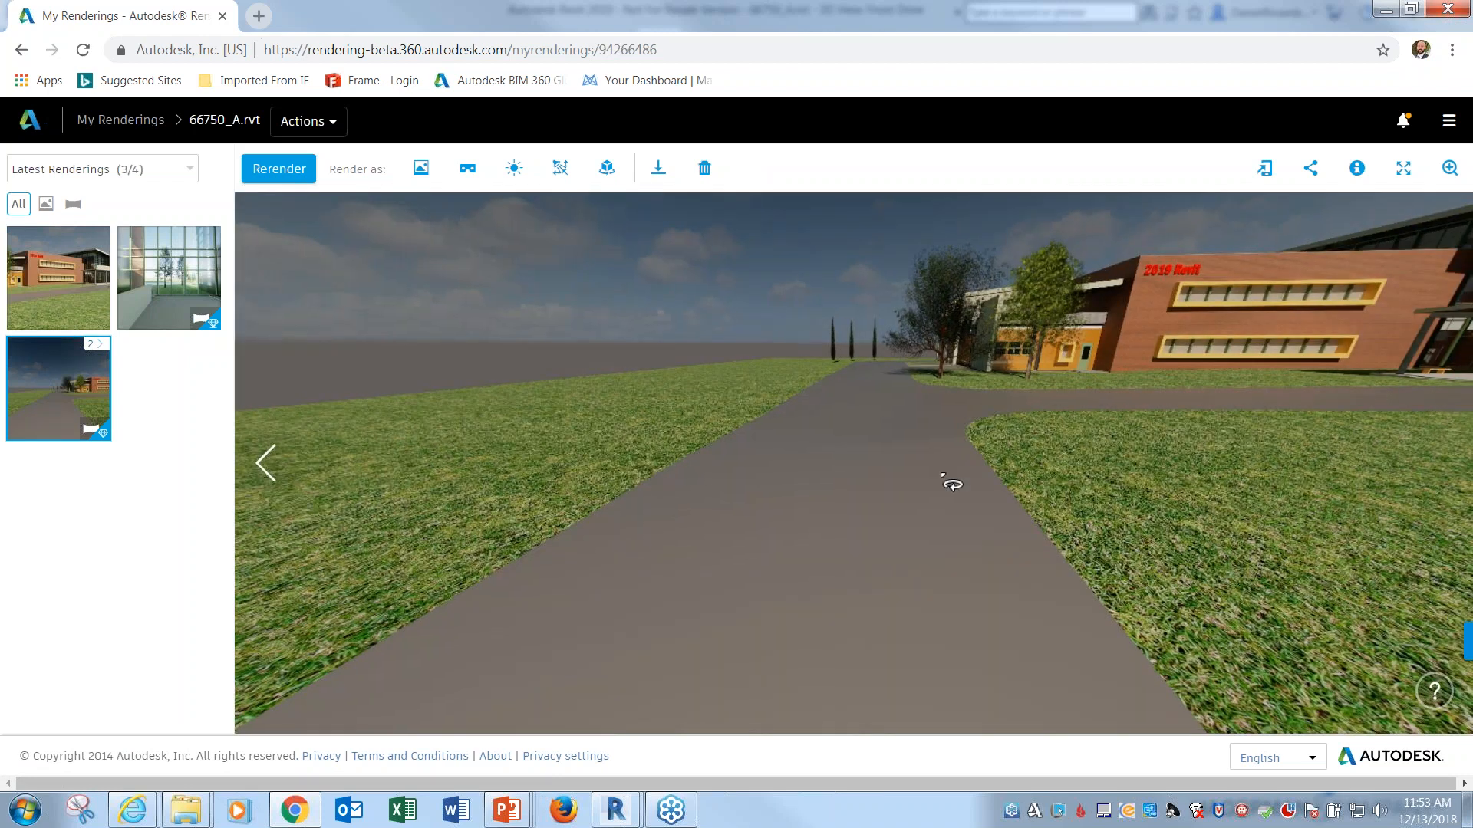
pyautogui.moveTo(951, 484); pyautogui.dragTo(855, 535)
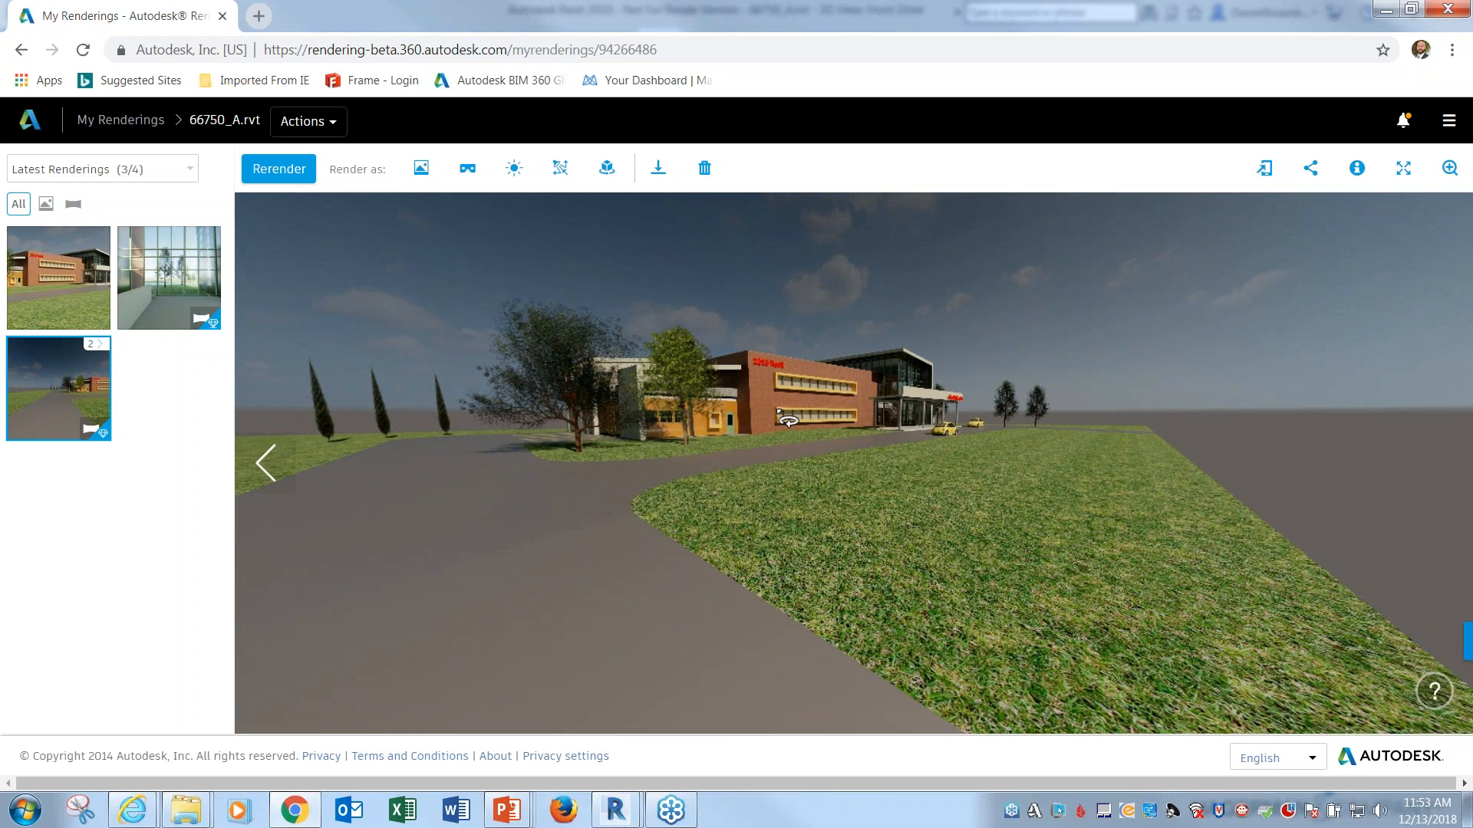
pyautogui.moveTo(857, 423); pyautogui.dragTo(764, 527)
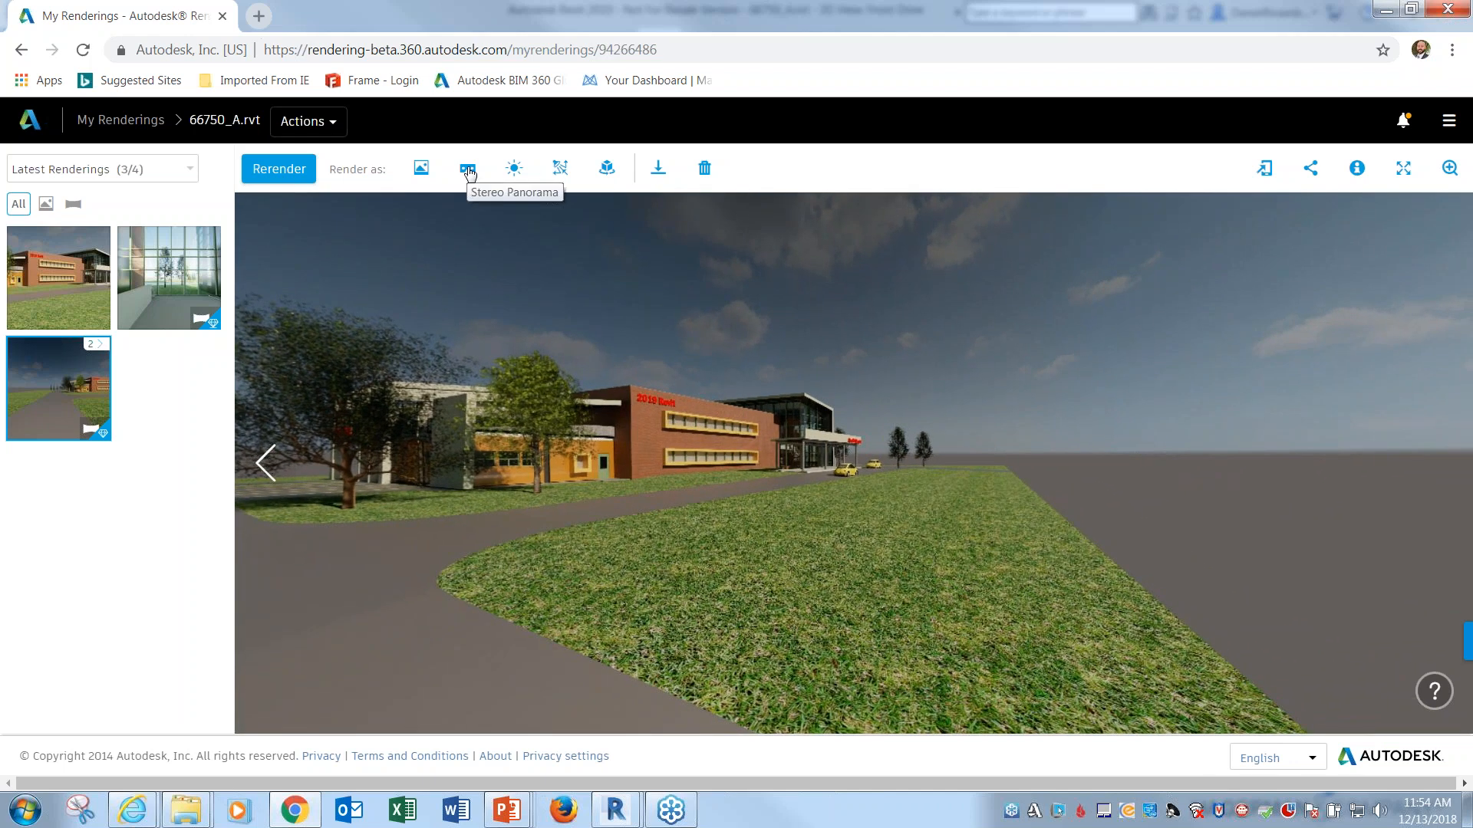
pyautogui.moveTo(739, 367); pyautogui.dragTo(499, 601)
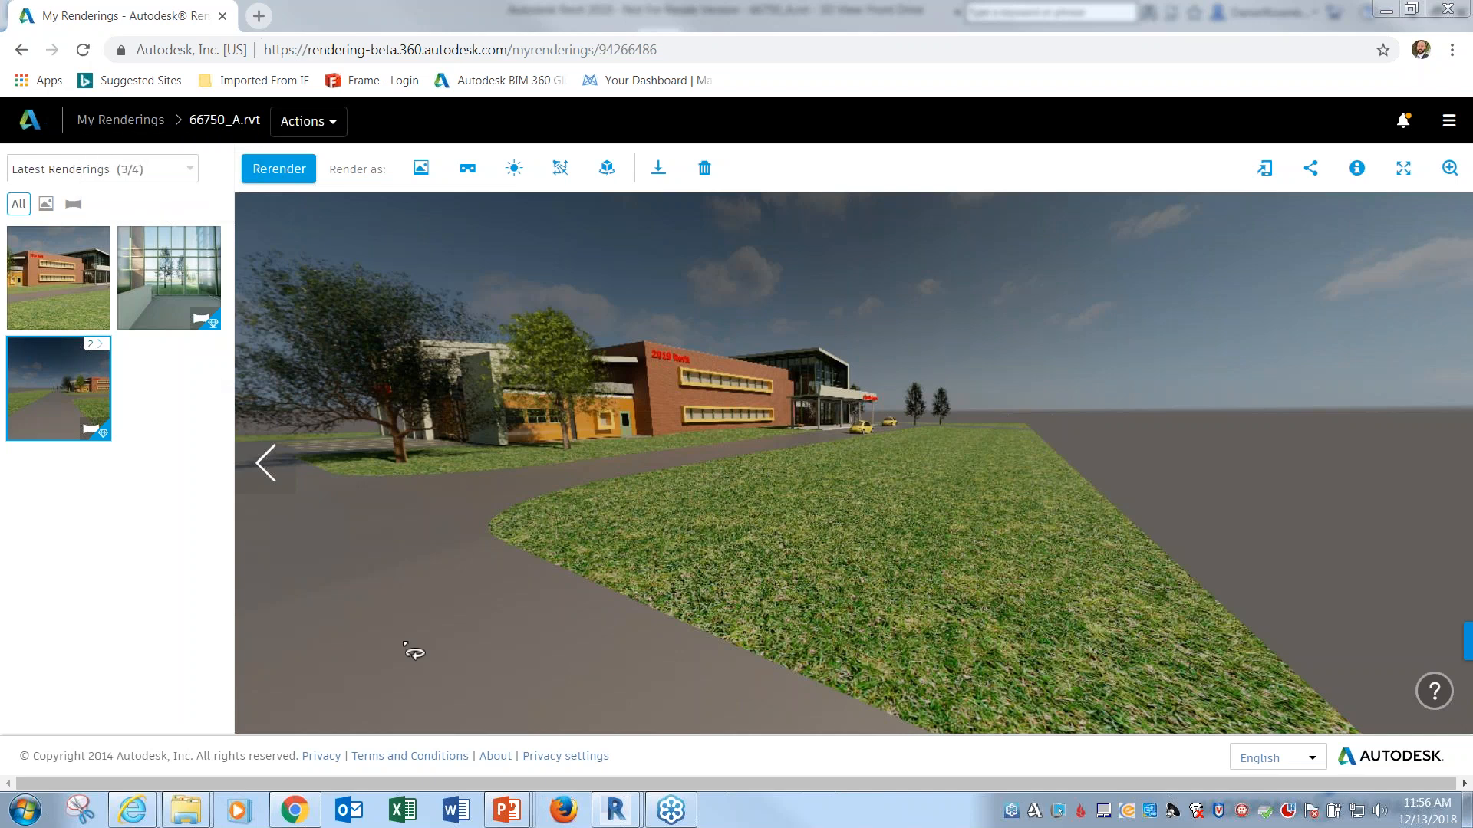
# Browse the projects in My Renderings and open the Balcony.rvt rendering
pyautogui.click(144, 122)
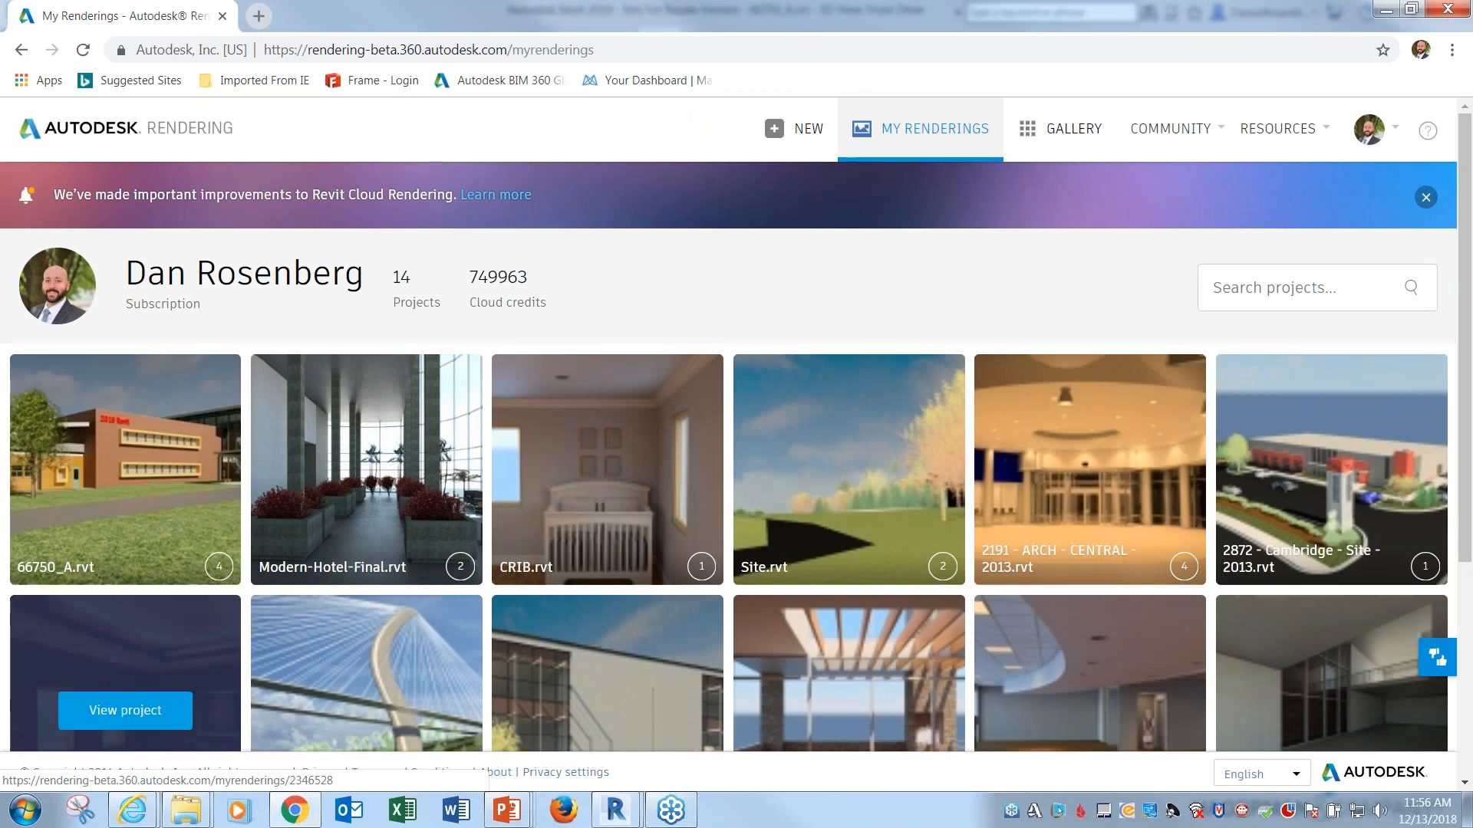
pyautogui.scroll(-2, 352, 460)
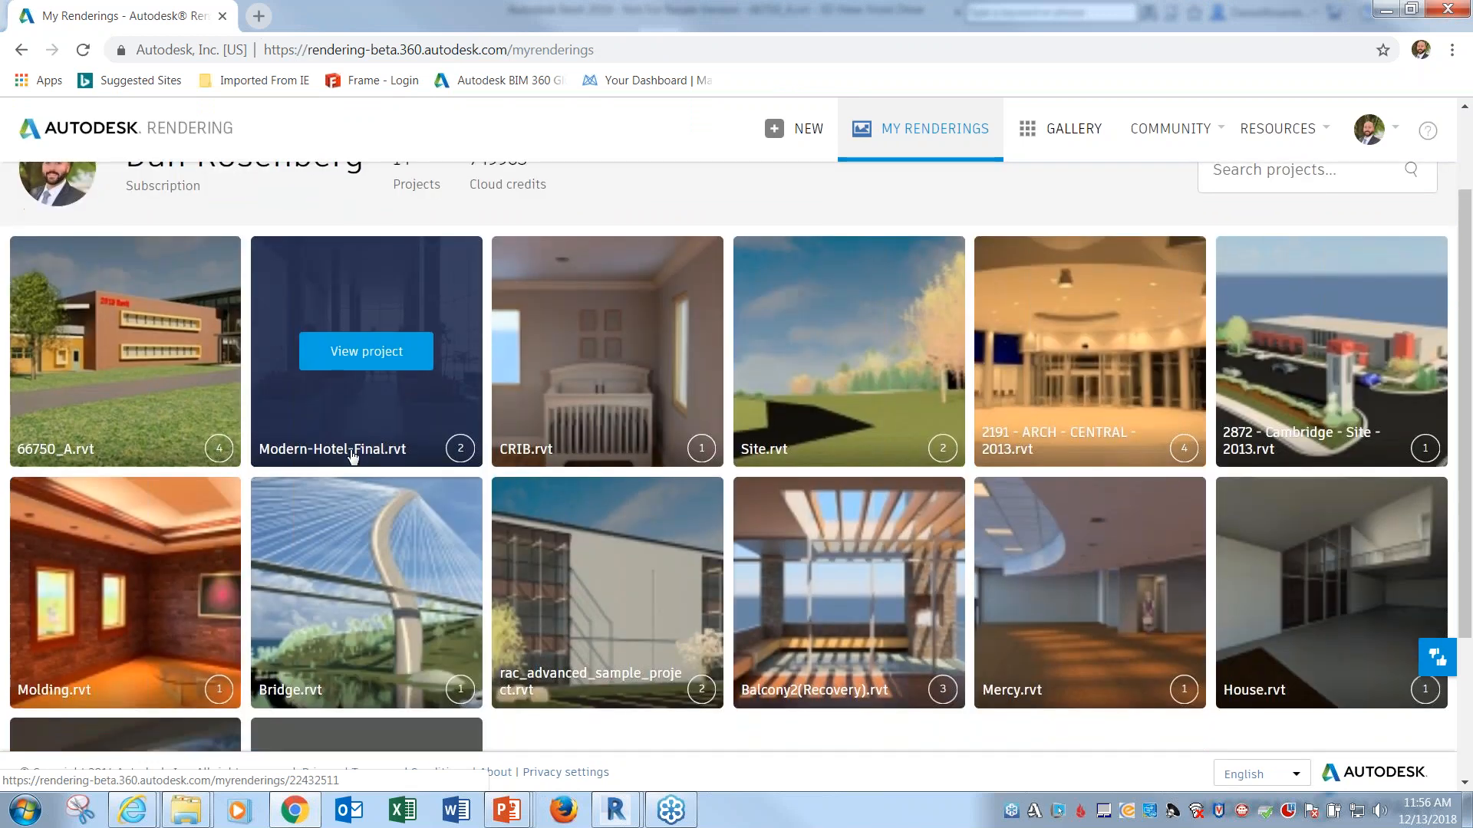
pyautogui.scroll(-3, 352, 458)
pyautogui.click(210, 567)
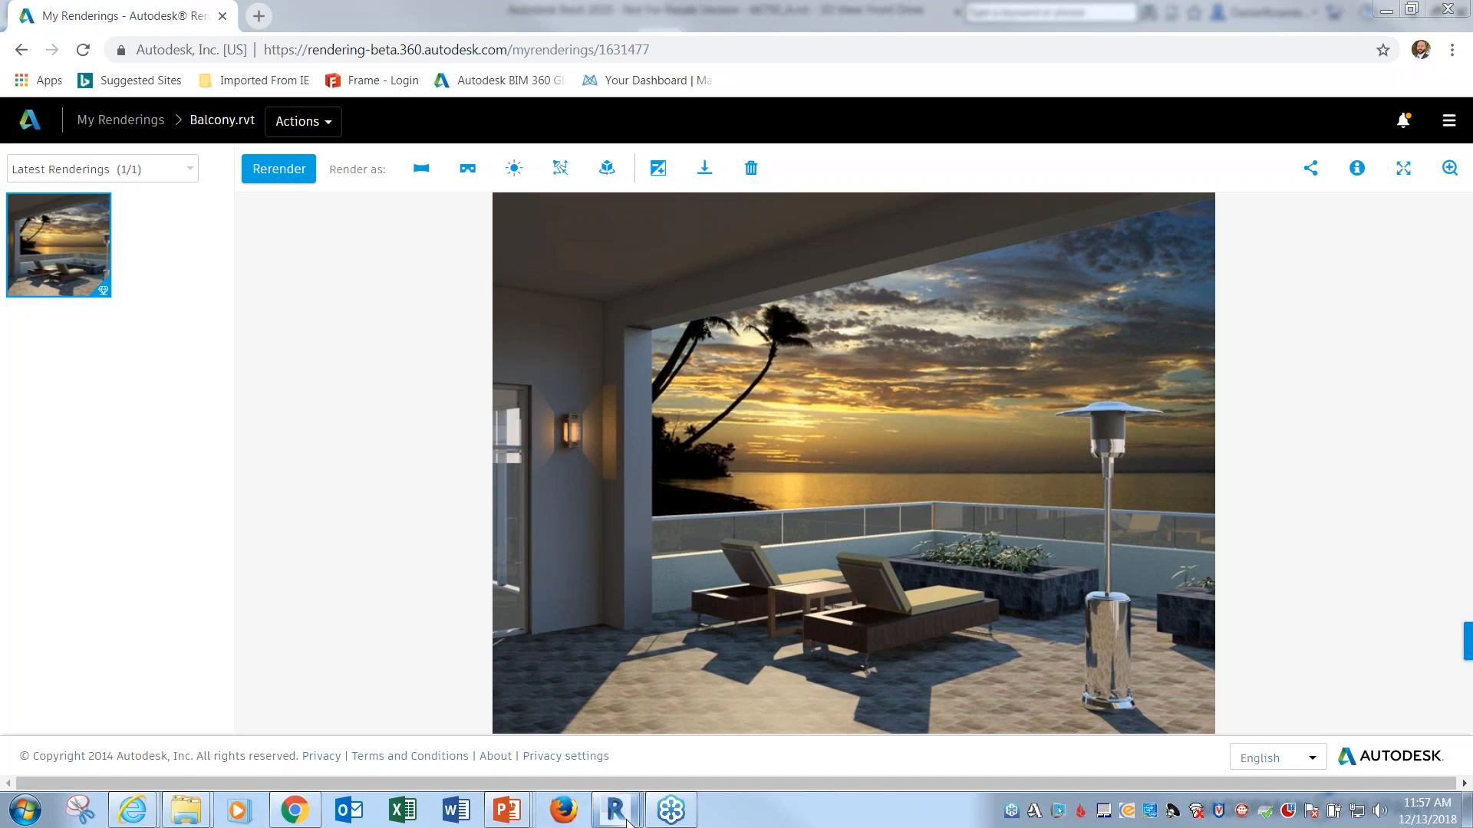
# Switch back to Revit and close the Render in Cloud dialog without rendering
pyautogui.moveTo(607, 792)
pyautogui.click(577, 738)
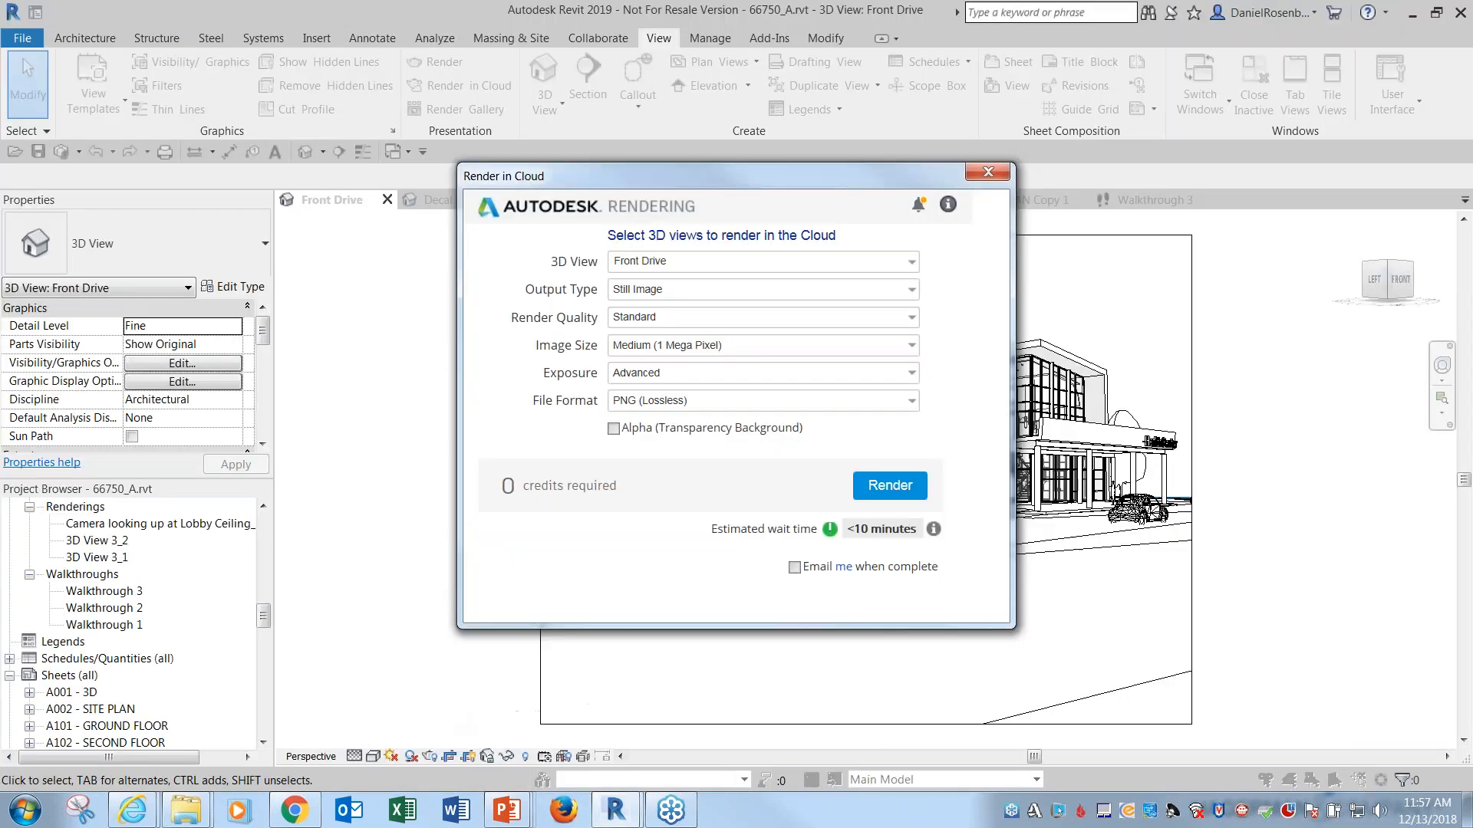
pyautogui.click(989, 173)
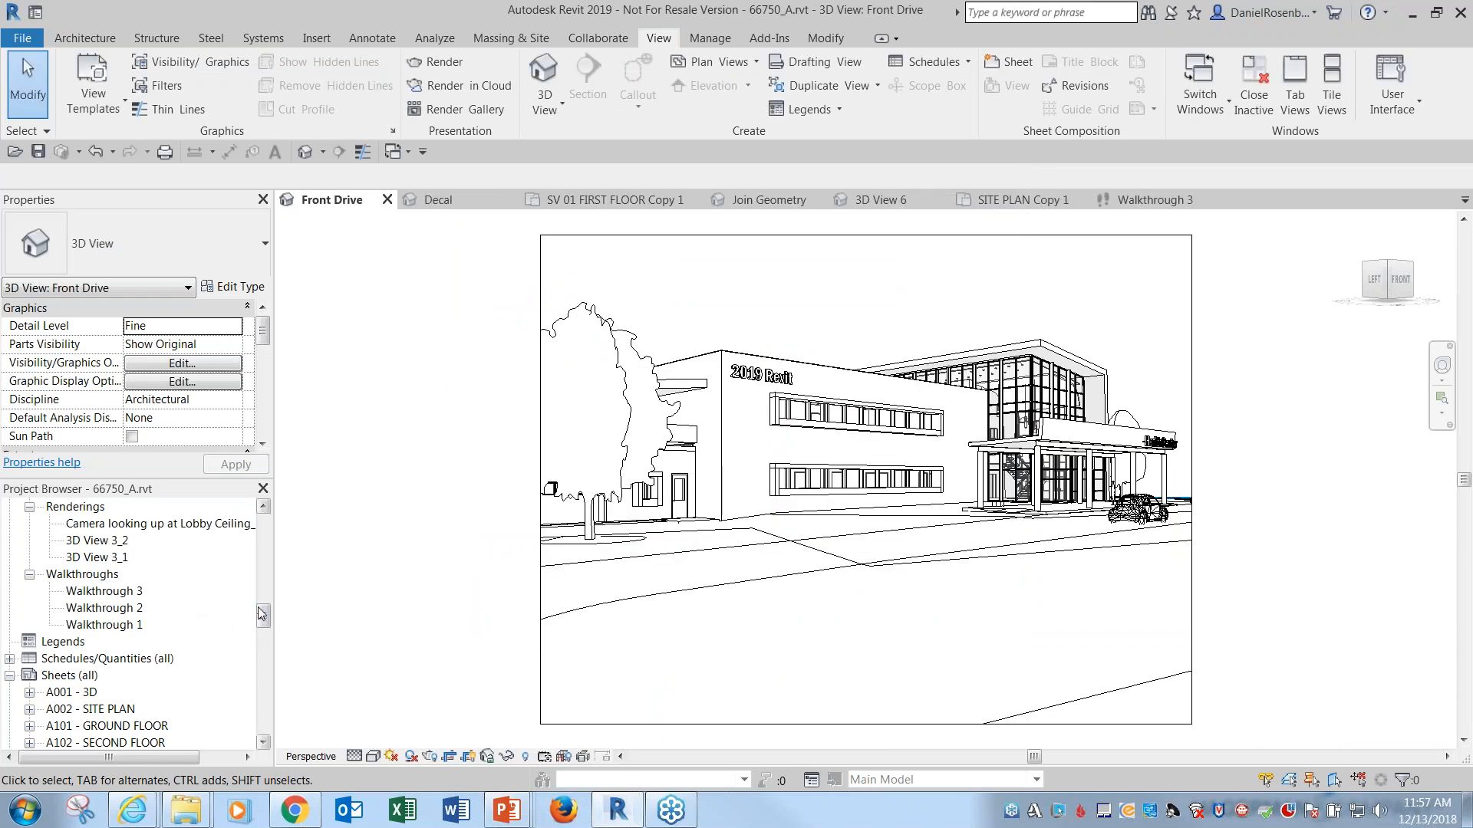
# Open the SITE PLAN Copy 1 floor plan of 66750_A
pyautogui.moveTo(262, 616); pyautogui.dragTo(247, 525)
pyautogui.click(115, 591)
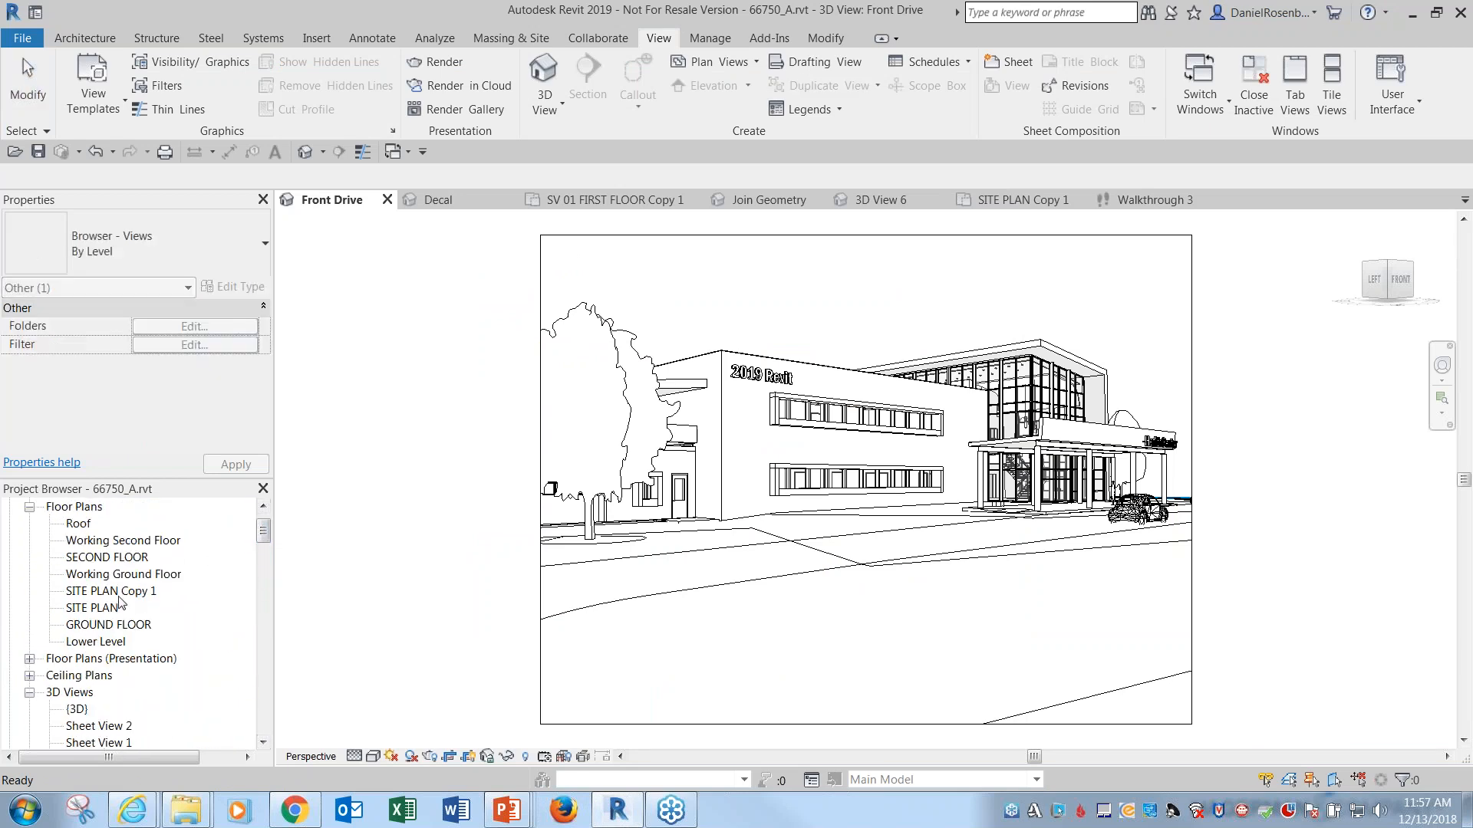
pyautogui.doubleClick(115, 591)
# Show the camera of 3D View 7 in the site plan, review its available commands and clear the selection
pyautogui.moveTo(263, 538); pyautogui.dragTo(258, 587)
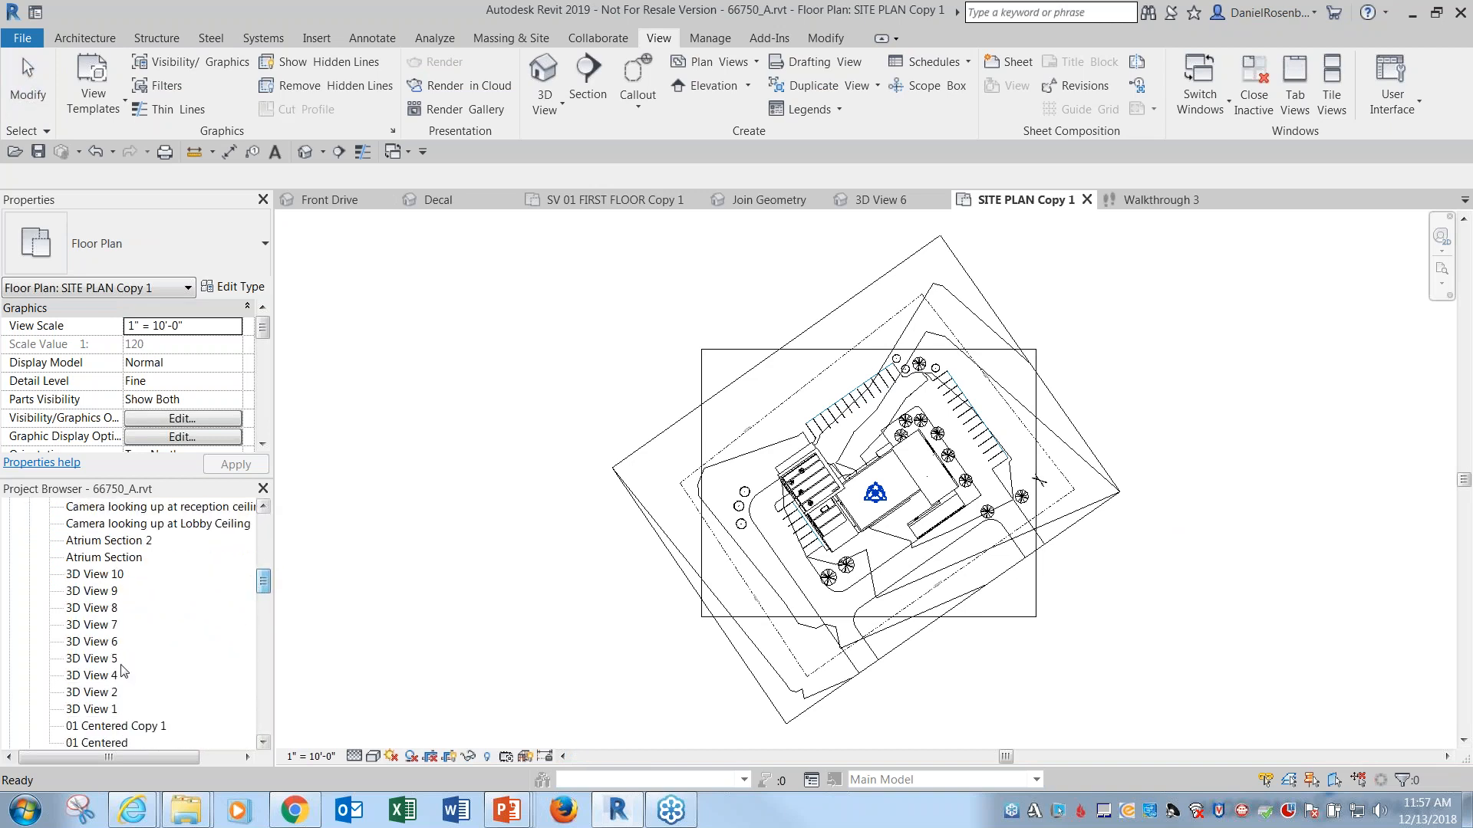
pyautogui.click(96, 624)
pyautogui.rightClick(95, 625)
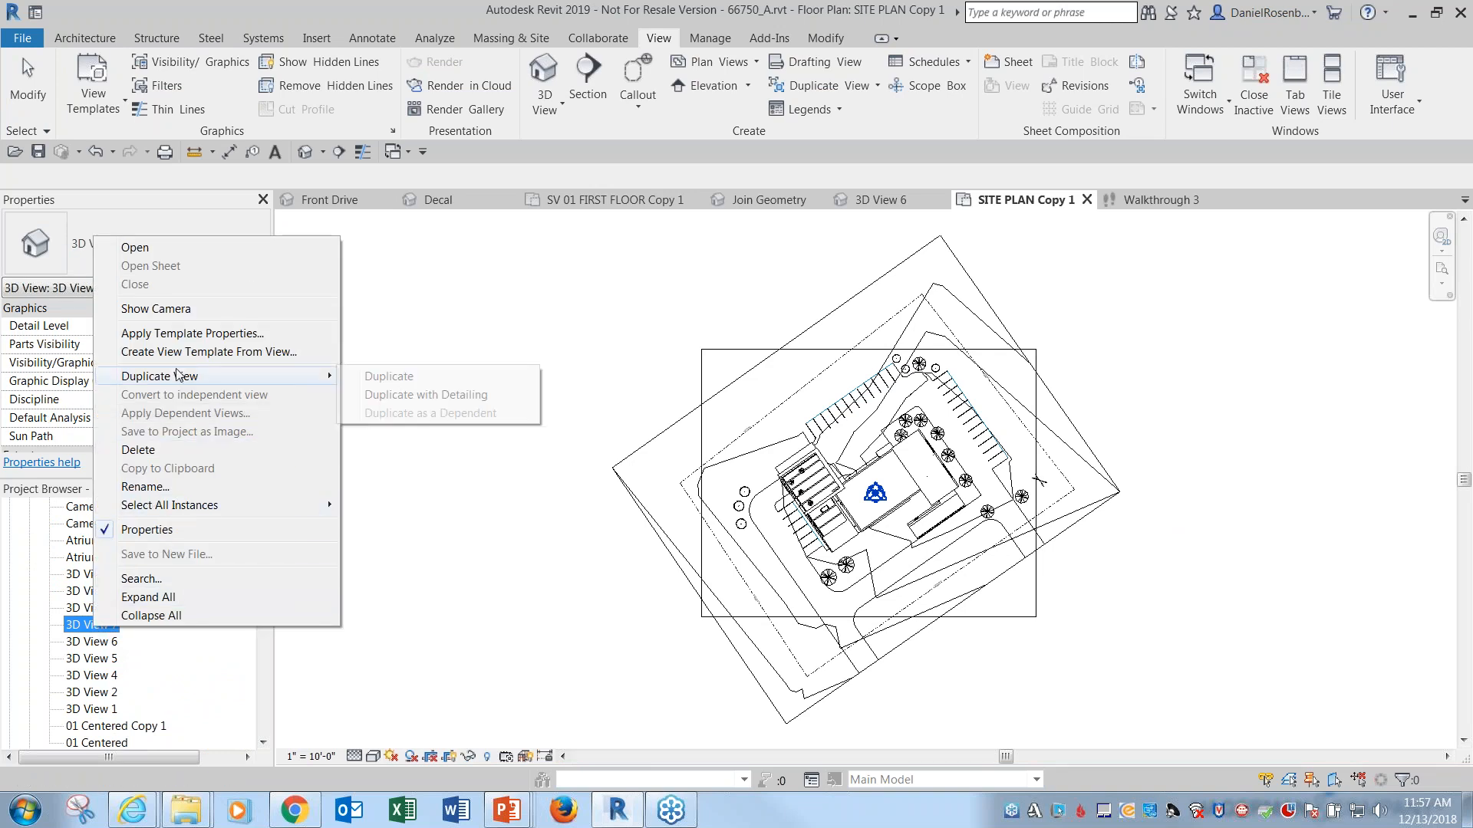
pyautogui.click(172, 309)
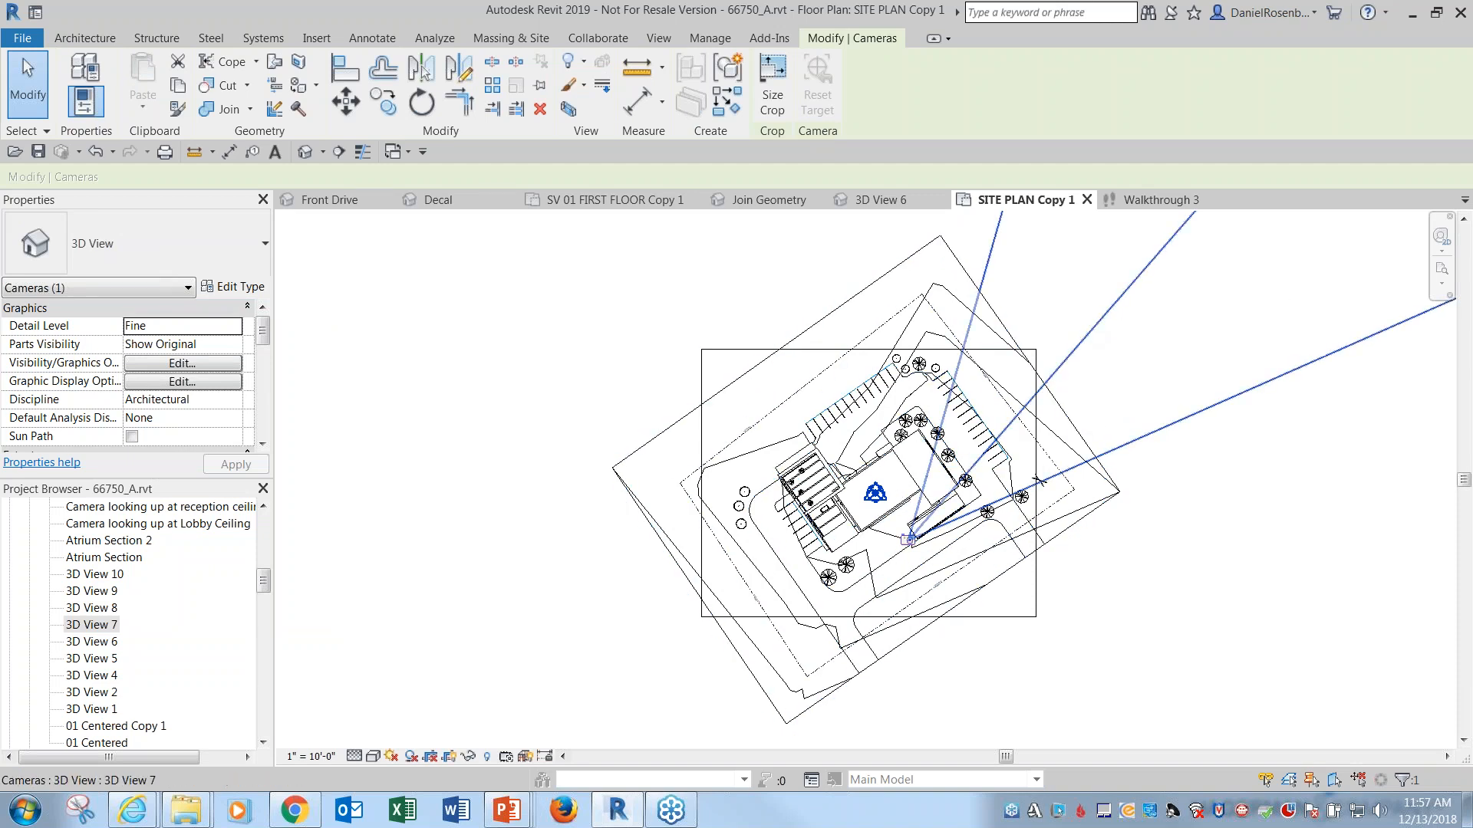
pyautogui.rightClick(1093, 321)
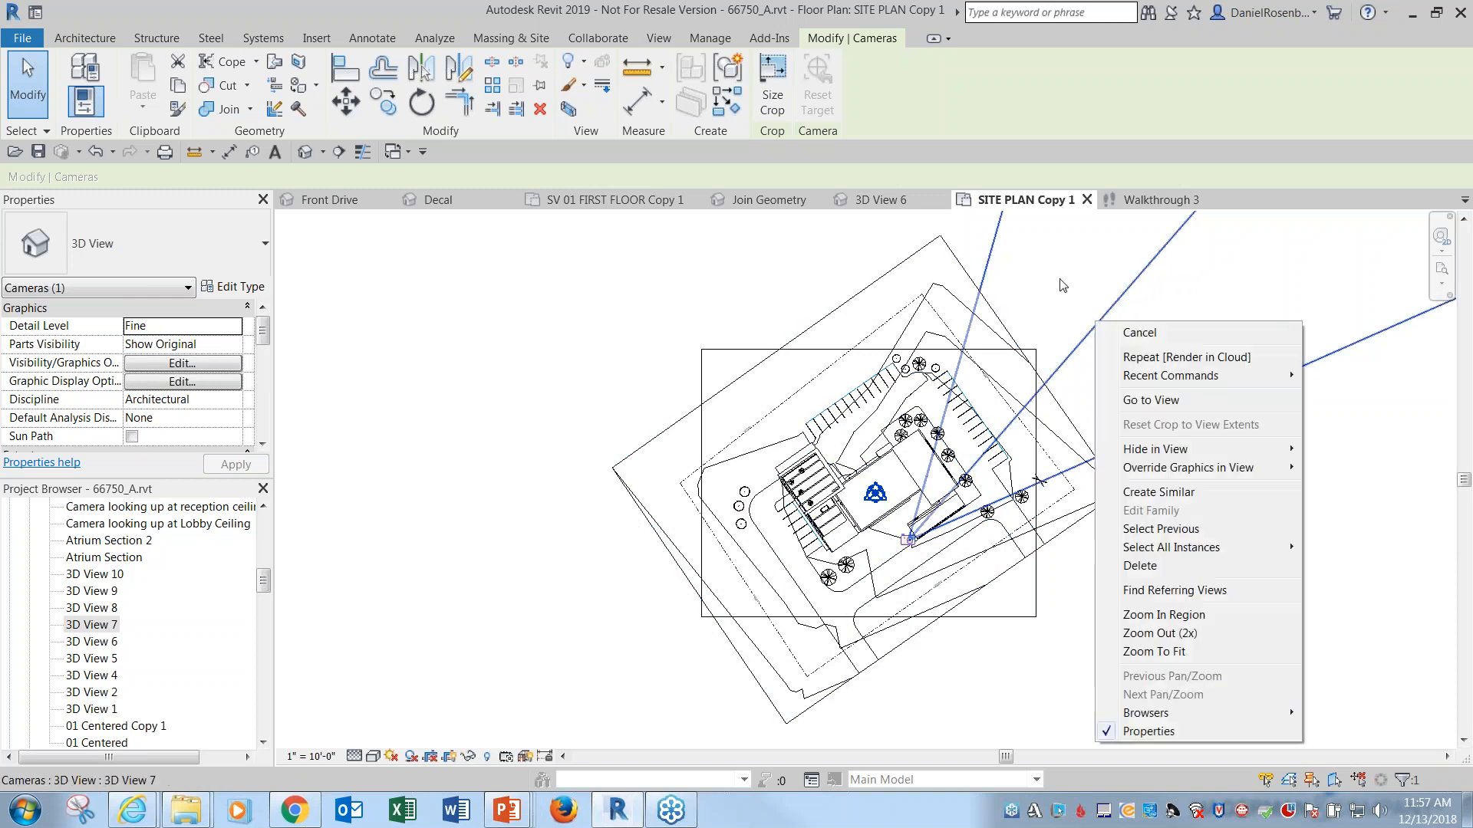
pyautogui.click(1108, 331)
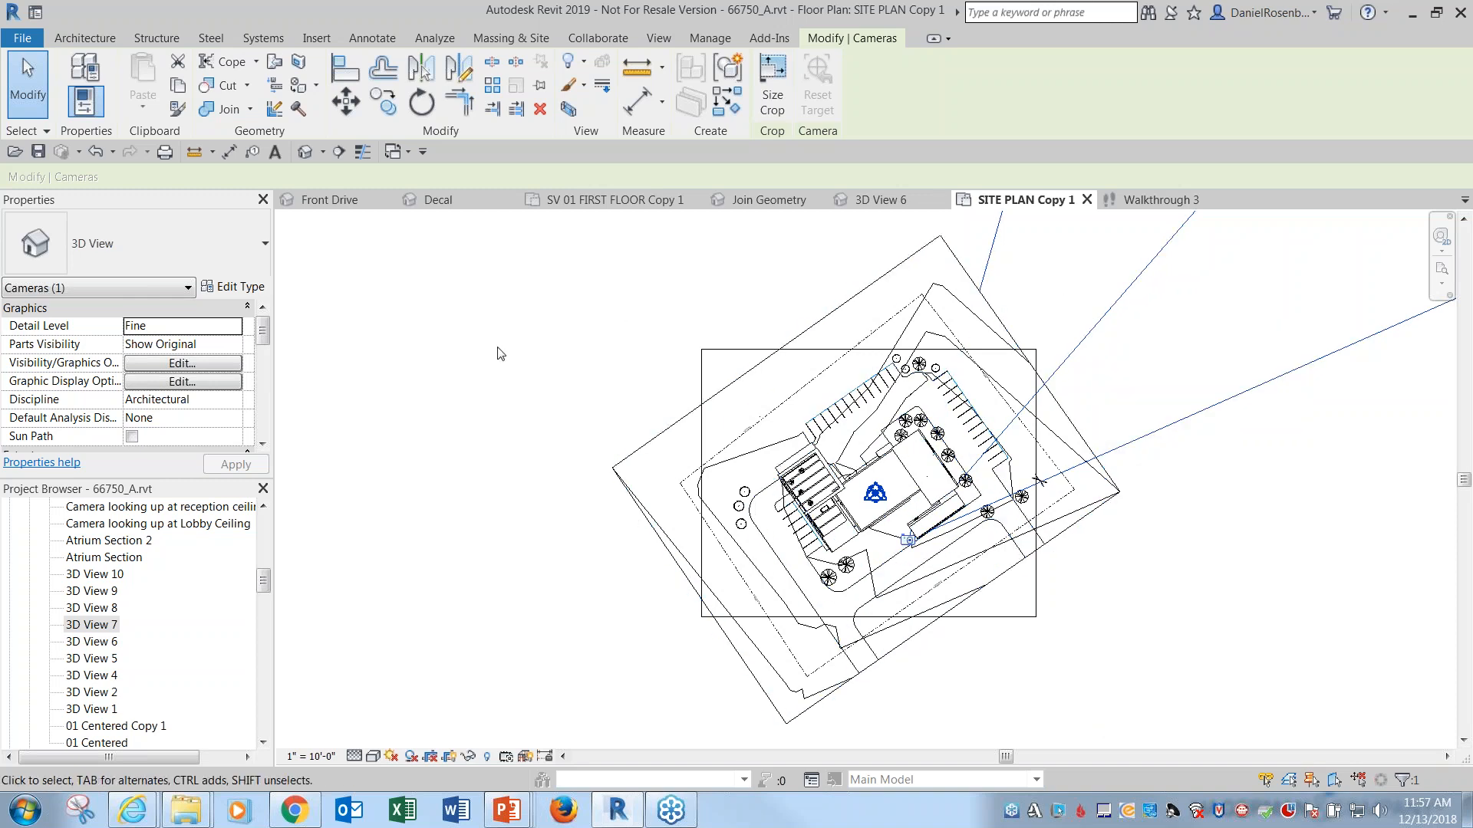
pyautogui.click(557, 307)
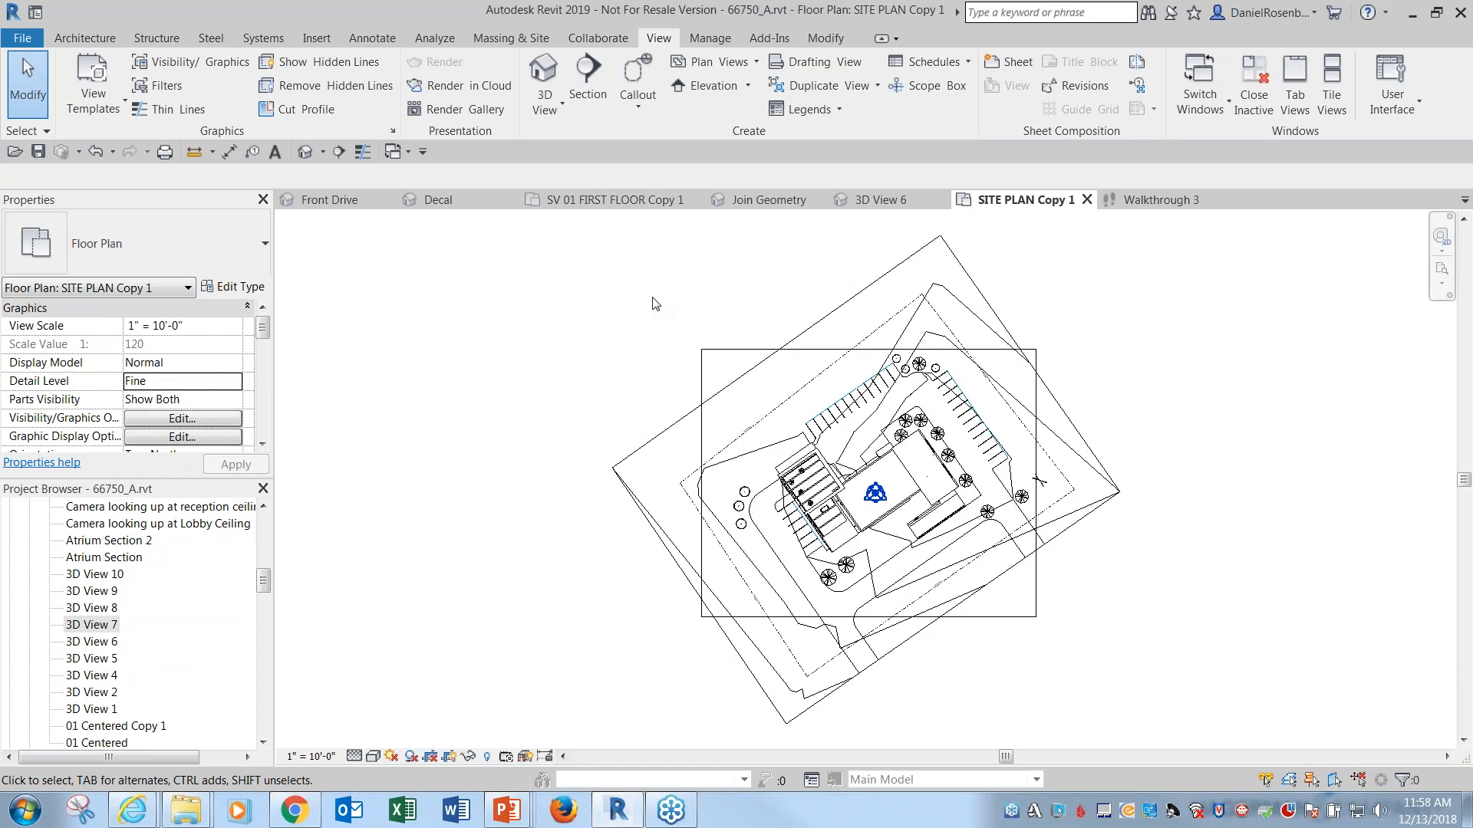
# Open 3D View 7, select its crop boundary to review the camera's eye and target elevation properties, and clear the selection
pyautogui.doubleClick(101, 625)
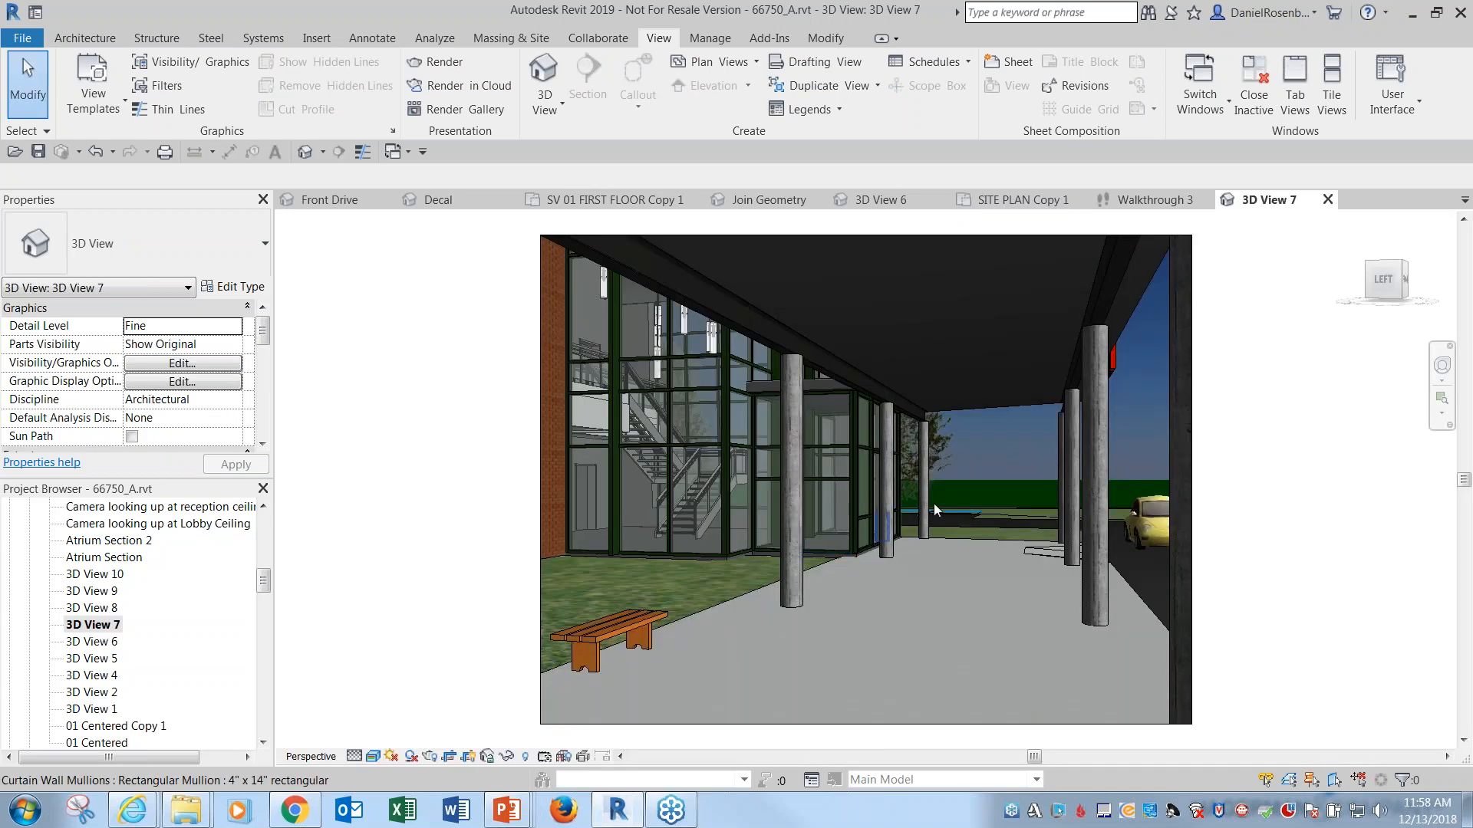
pyautogui.click(543, 392)
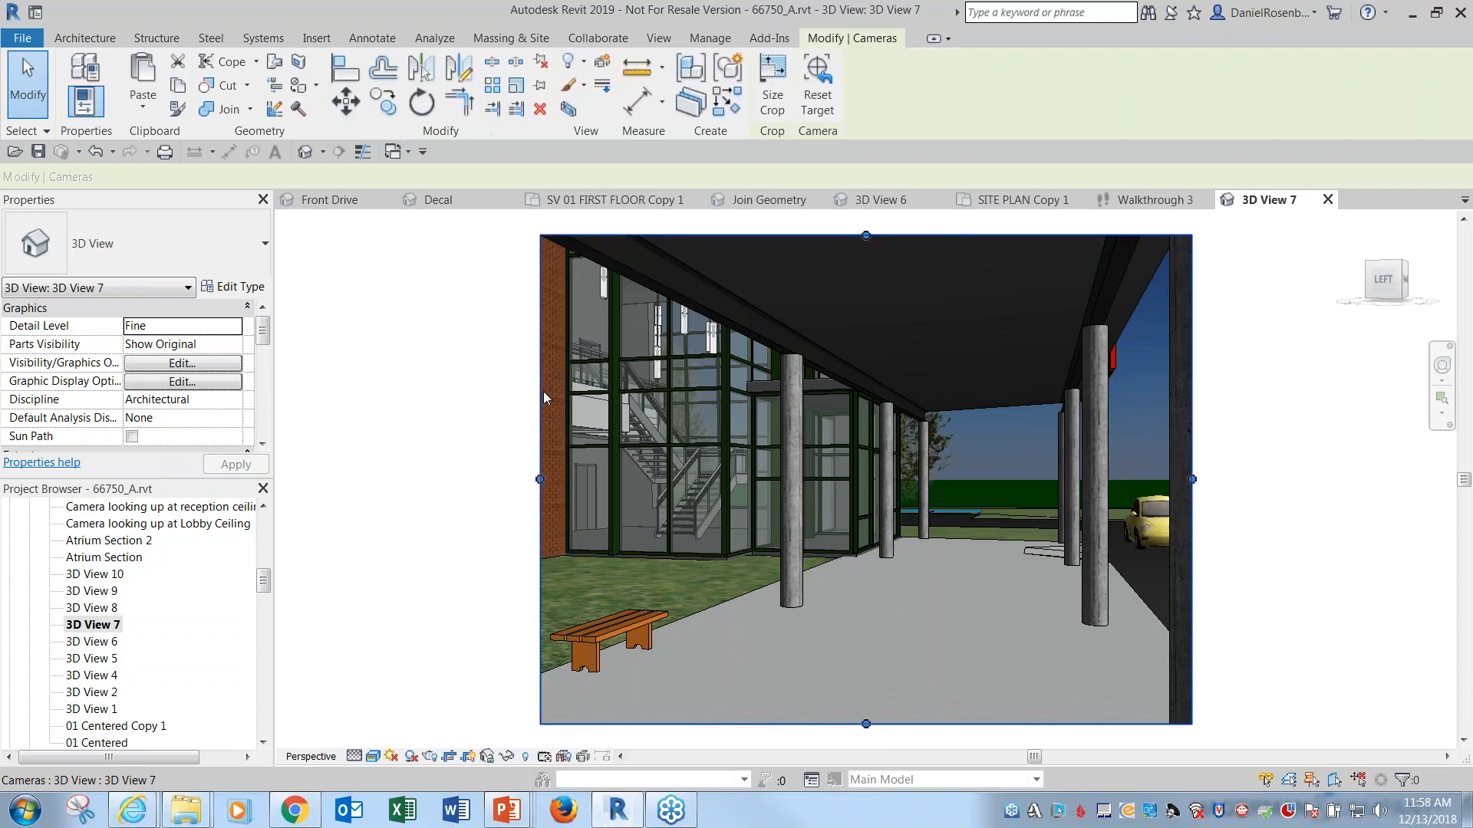
pyautogui.scroll(-1, 261, 350)
pyautogui.moveTo(260, 351); pyautogui.dragTo(258, 395)
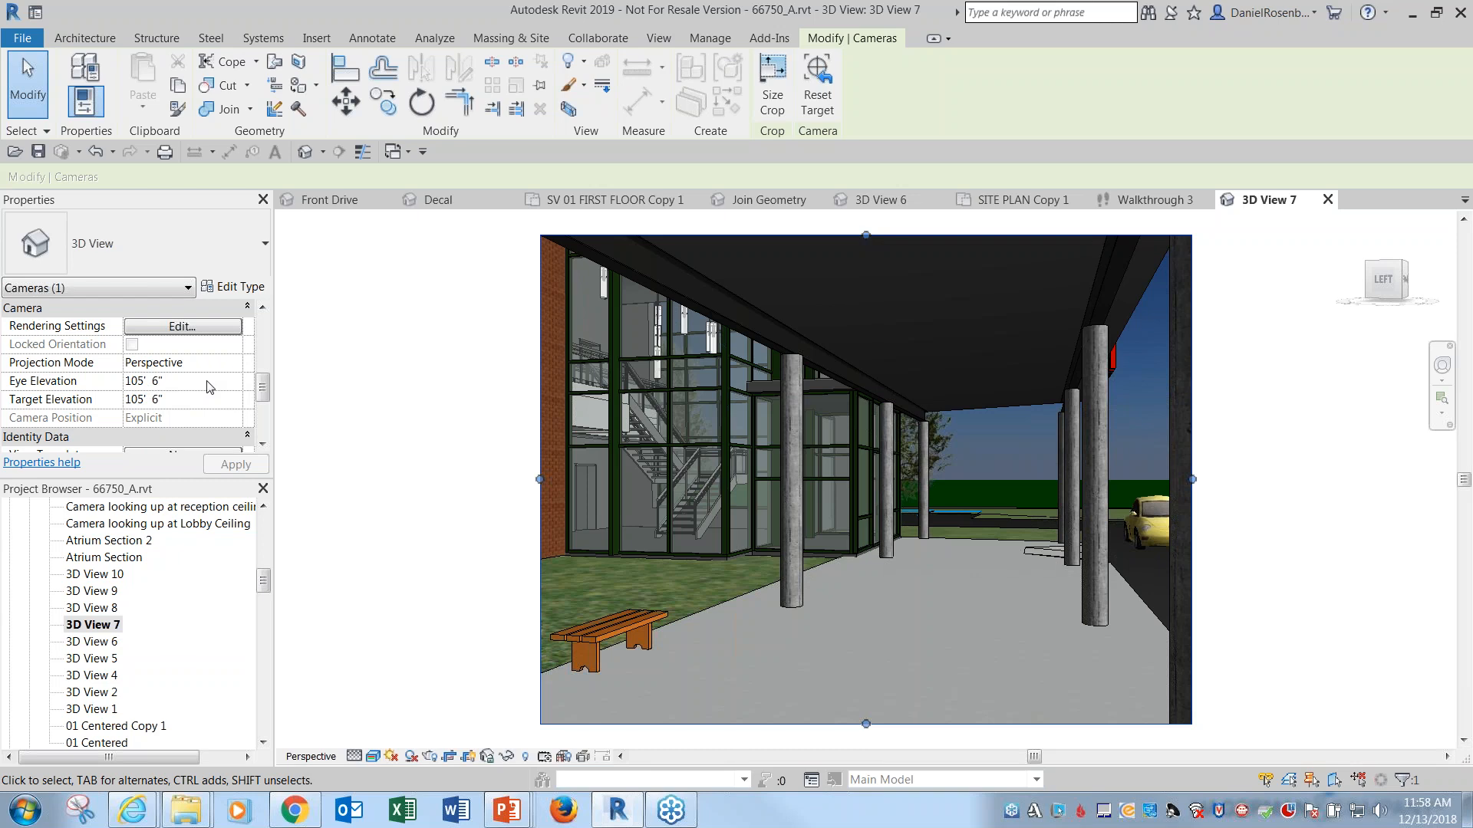
pyautogui.click(418, 402)
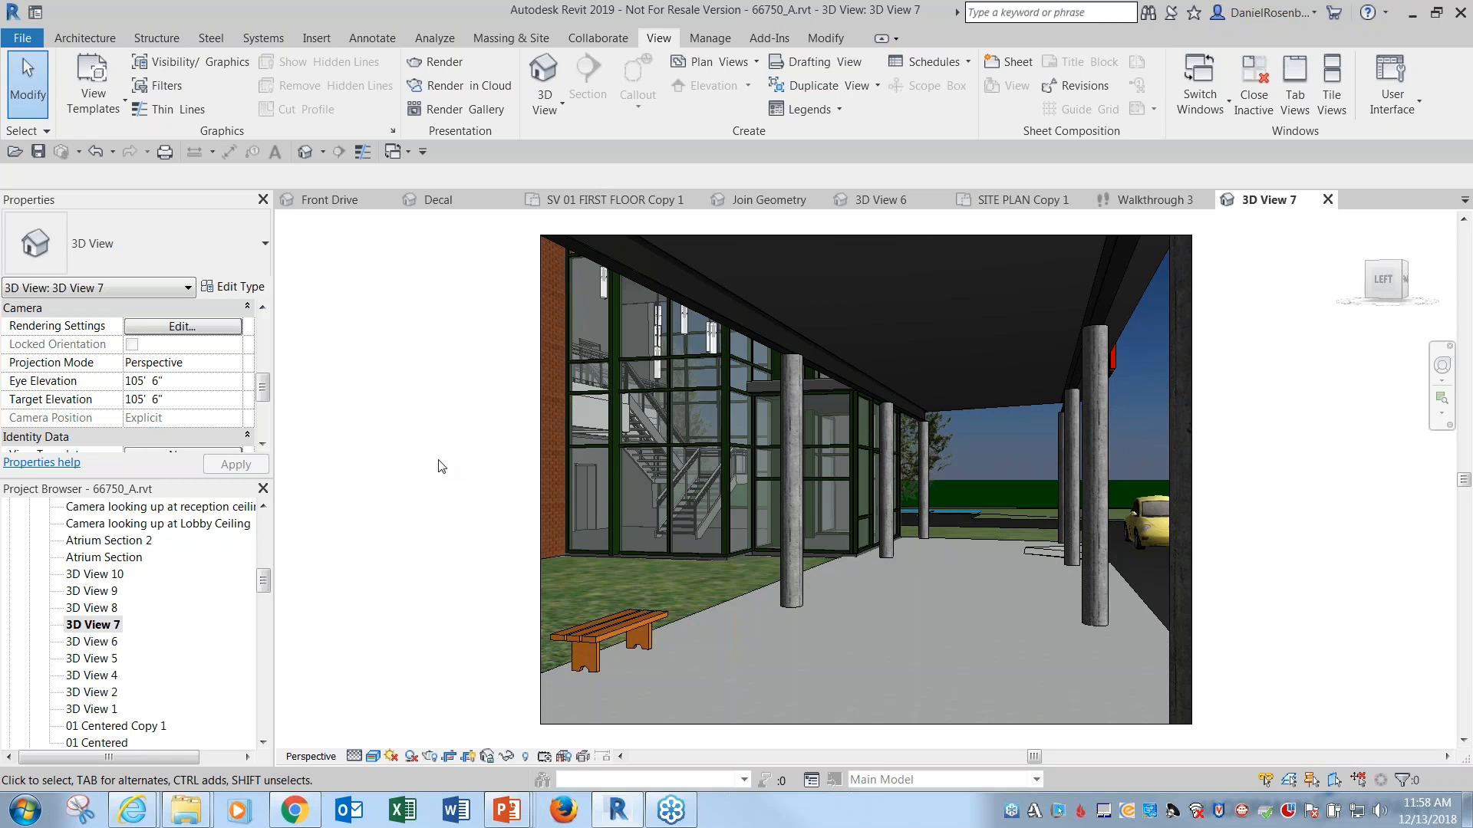
# Return to the SITE PLAN Copy 1 floor plan and browse the project's 3D views for the camera views
pyautogui.moveTo(263, 583); pyautogui.dragTo(257, 525)
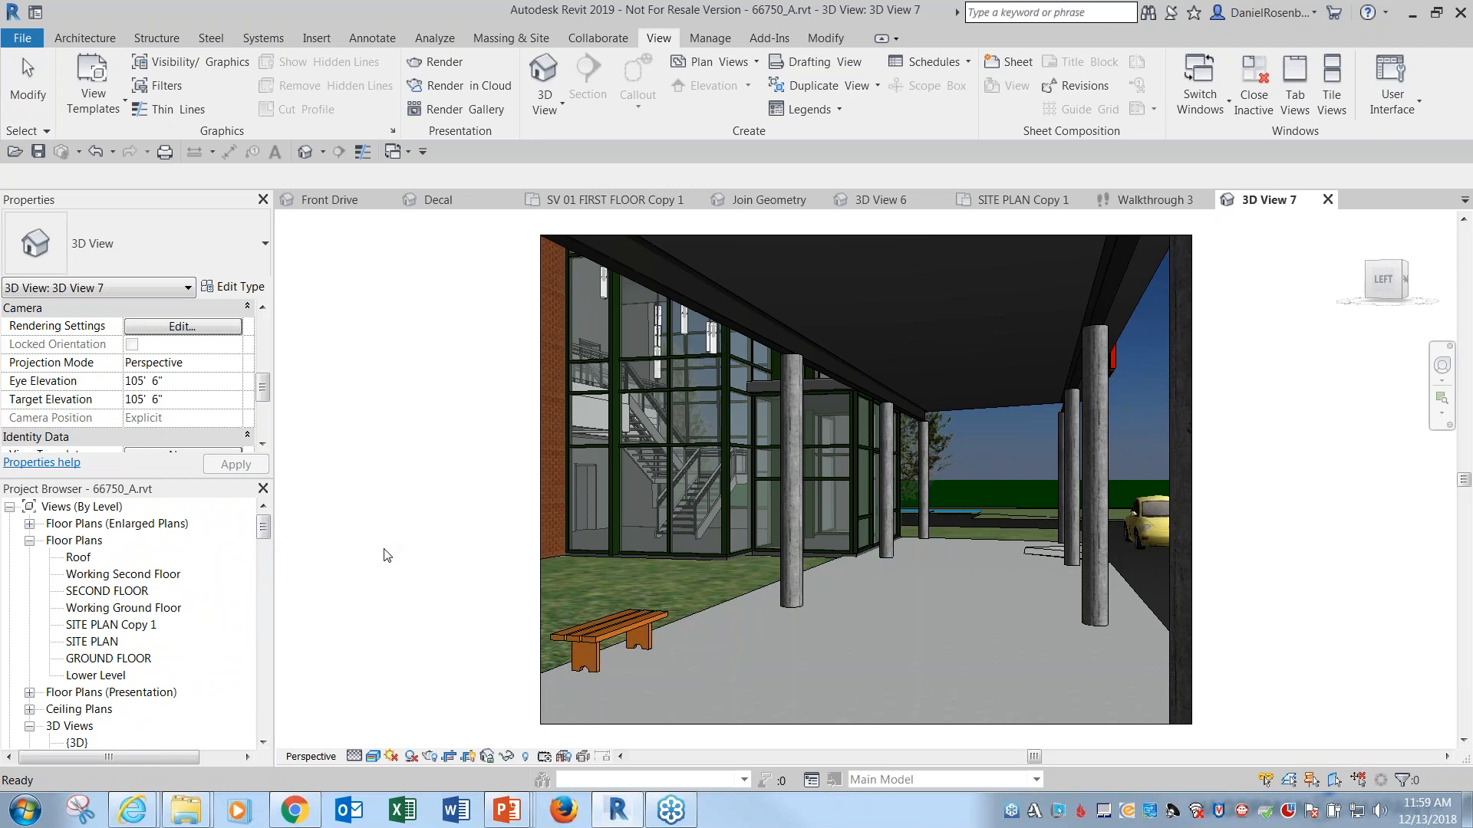
pyautogui.click(390, 508)
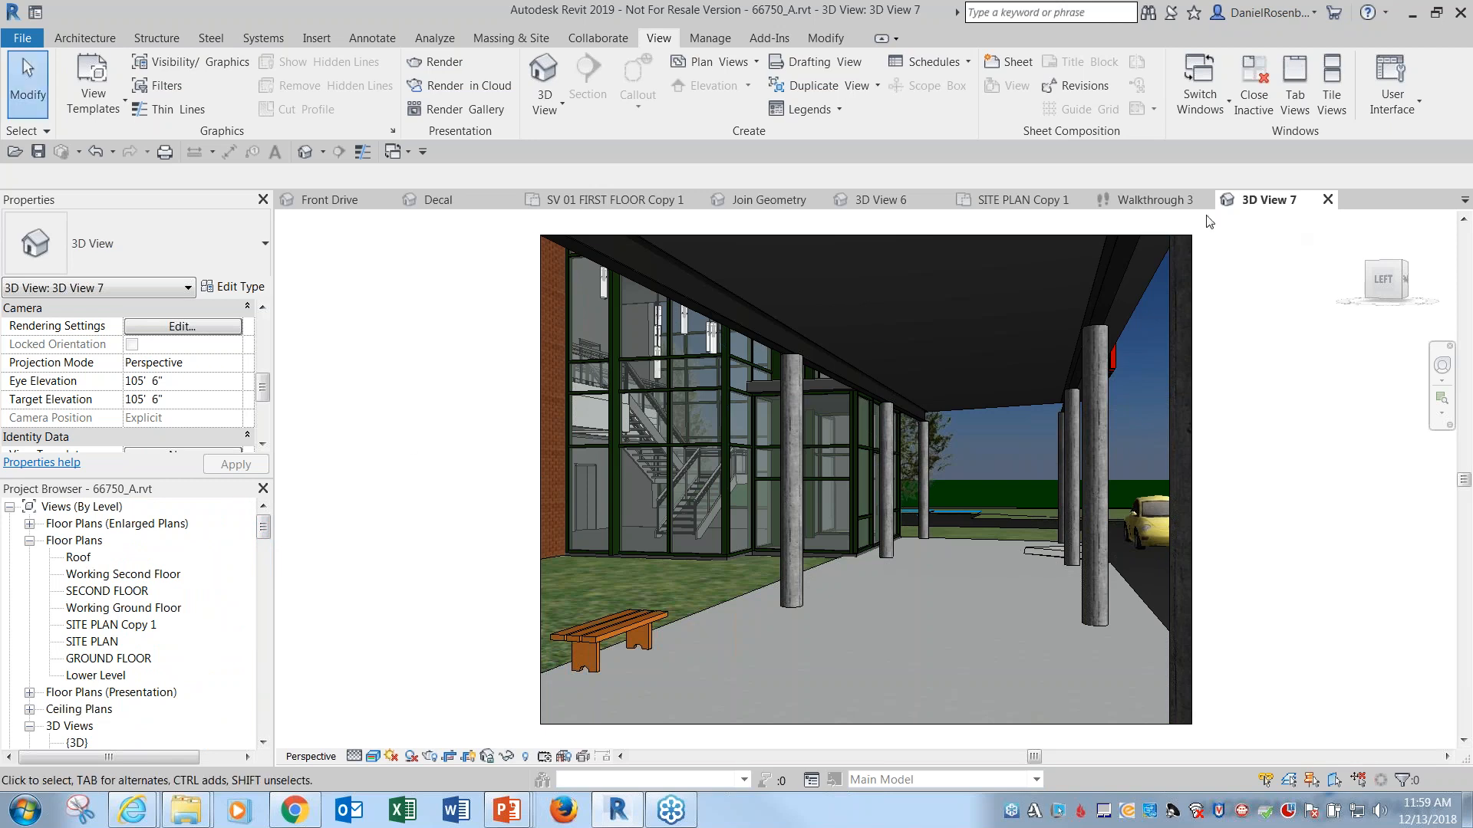
pyautogui.click(1031, 201)
pyautogui.moveTo(260, 525); pyautogui.dragTo(262, 531)
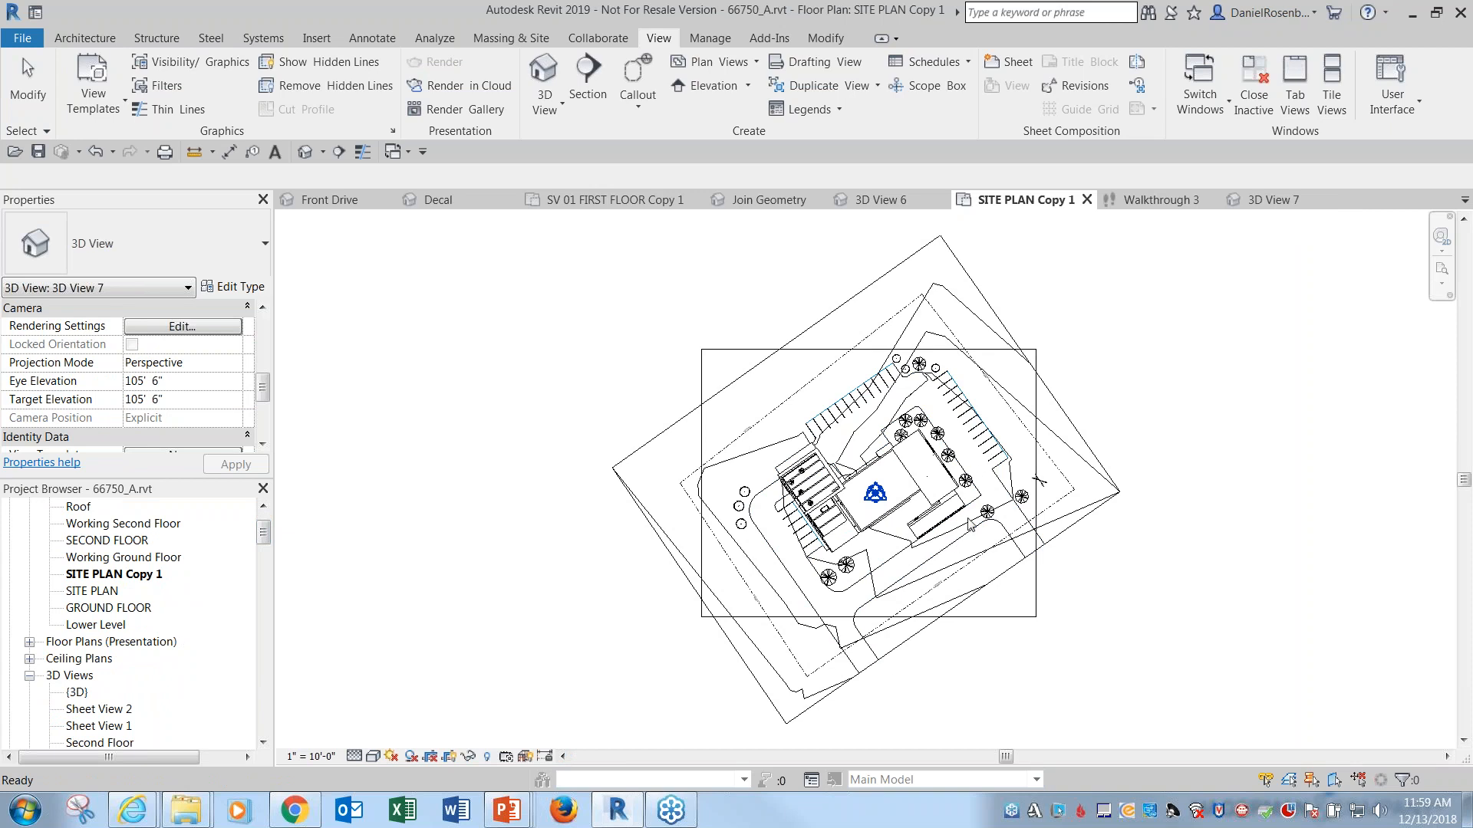
pyautogui.click(1132, 395)
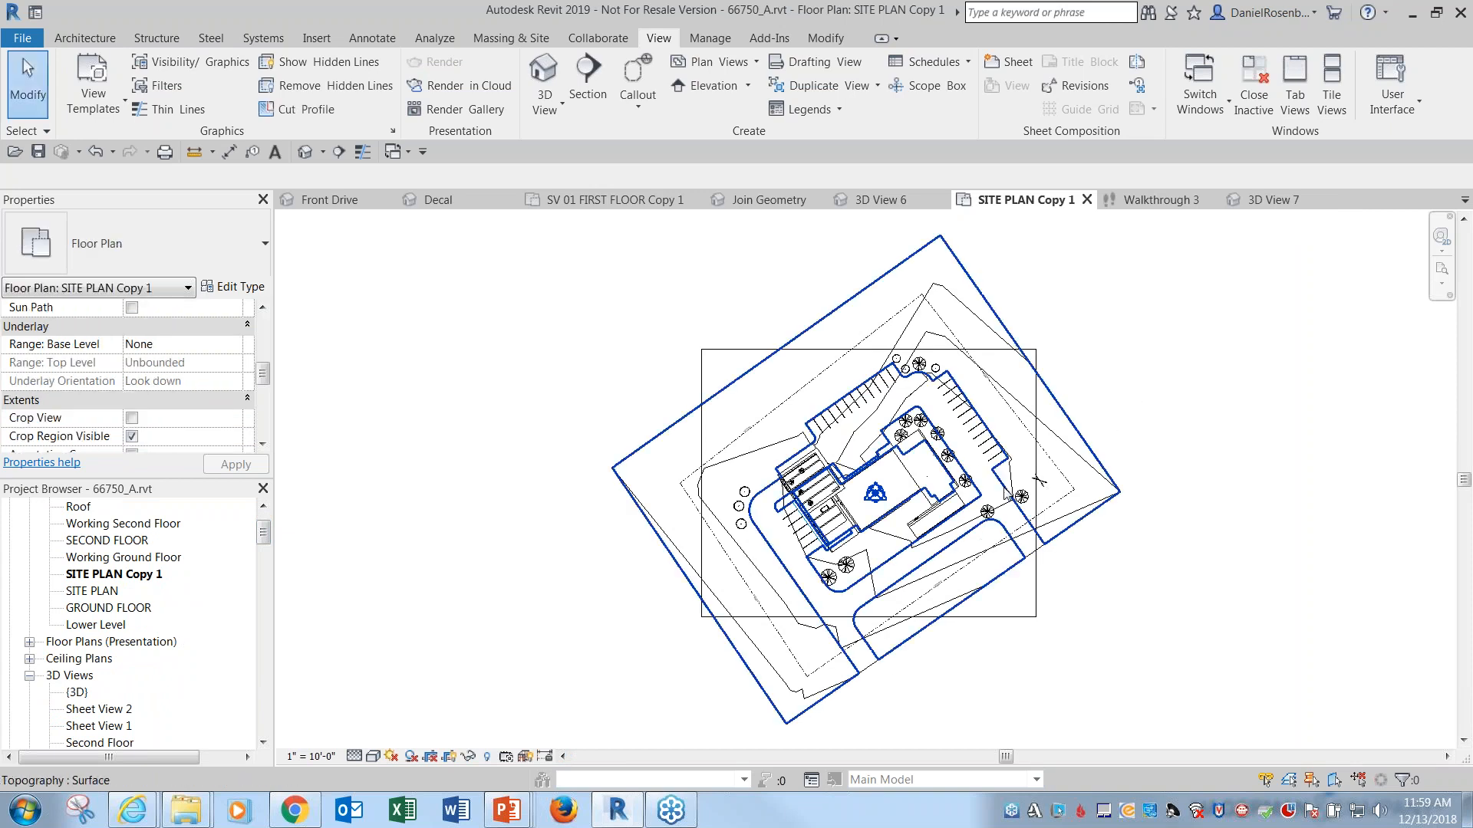
pyautogui.click(263, 560)
pyautogui.moveTo(263, 558); pyautogui.dragTo(262, 570)
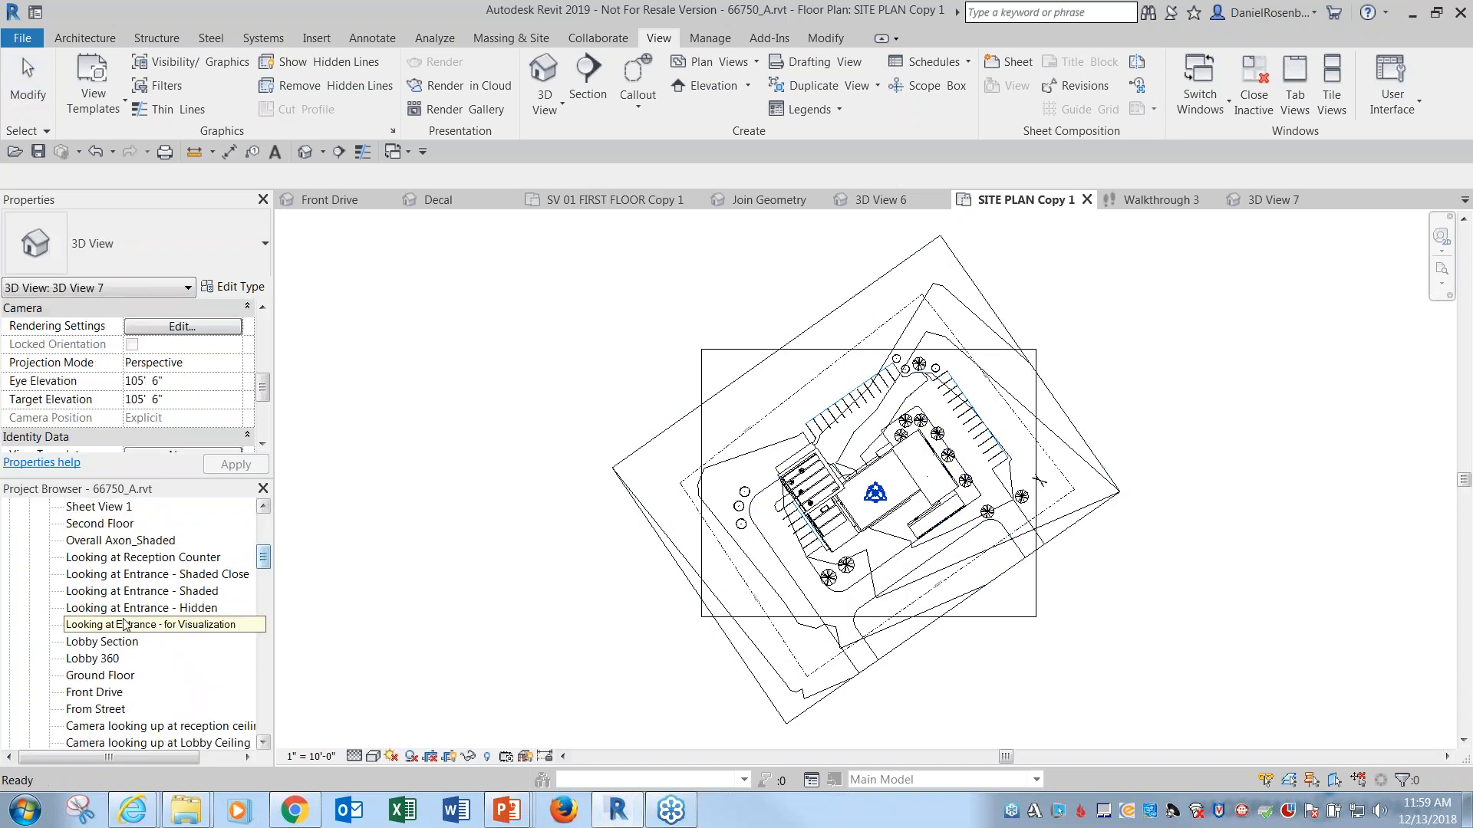